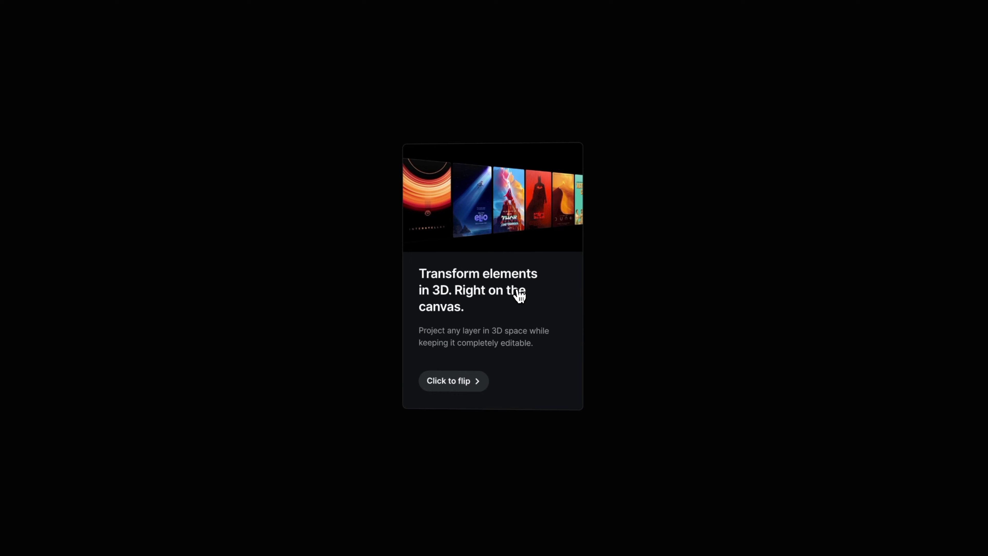
# Flip the interactive 3D card over to view both of its sides.
pyautogui.click(516, 290)
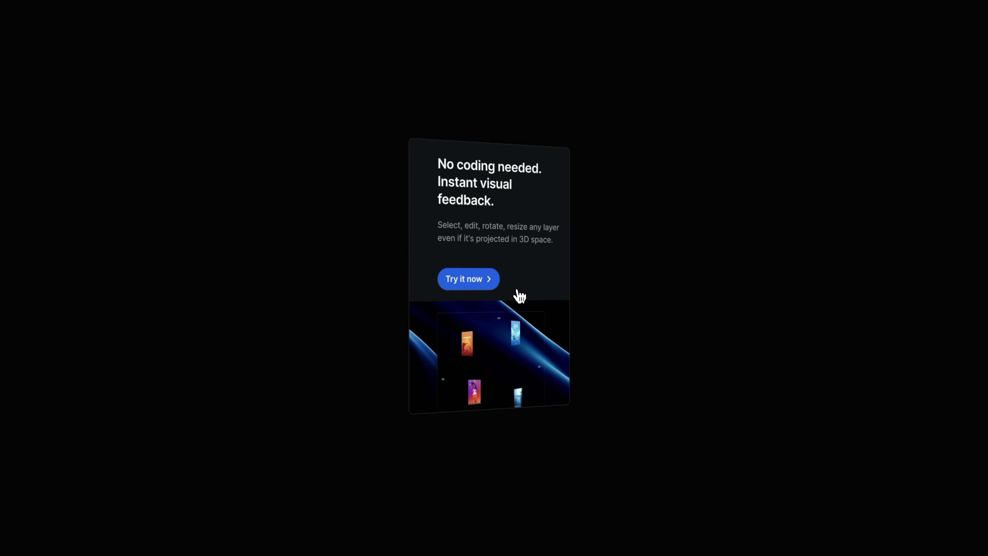
pyautogui.click(517, 291)
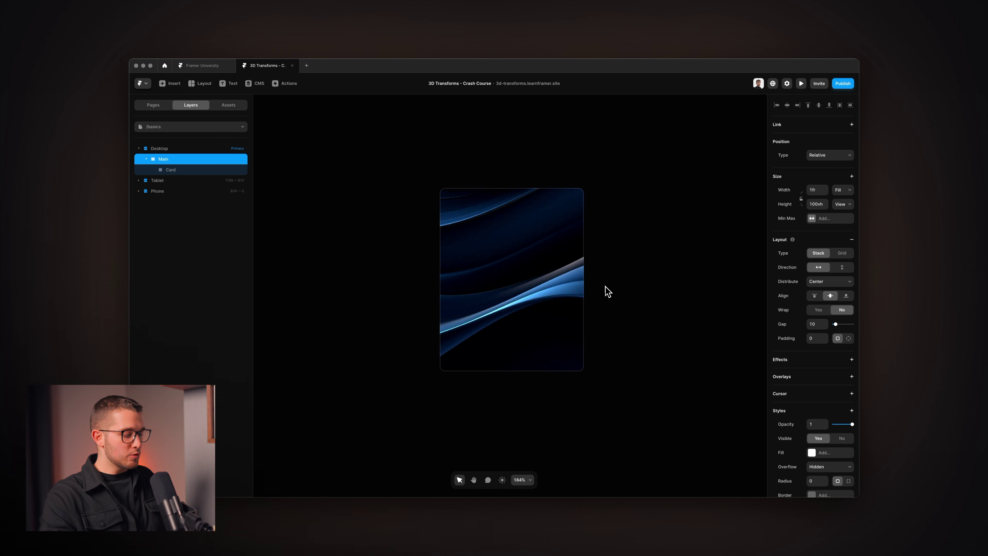
# Select the Card layer and inspect its image fill settings.
pyautogui.click(518, 275)
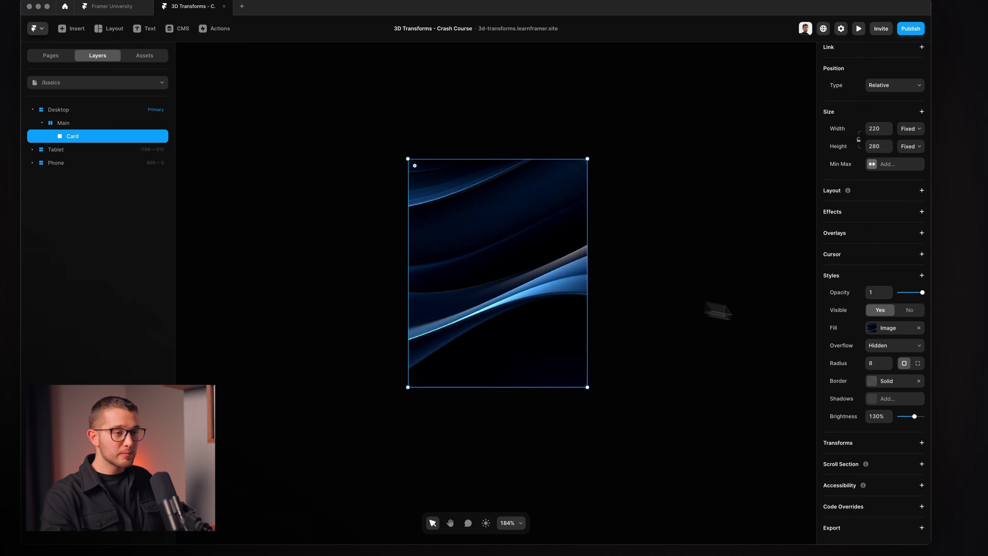
pyautogui.click(883, 329)
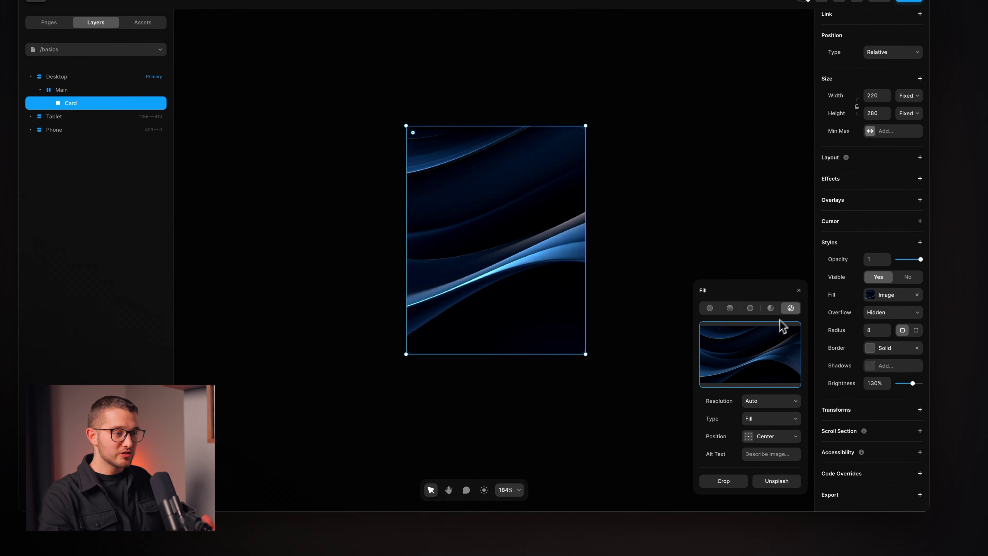
pyautogui.click(799, 290)
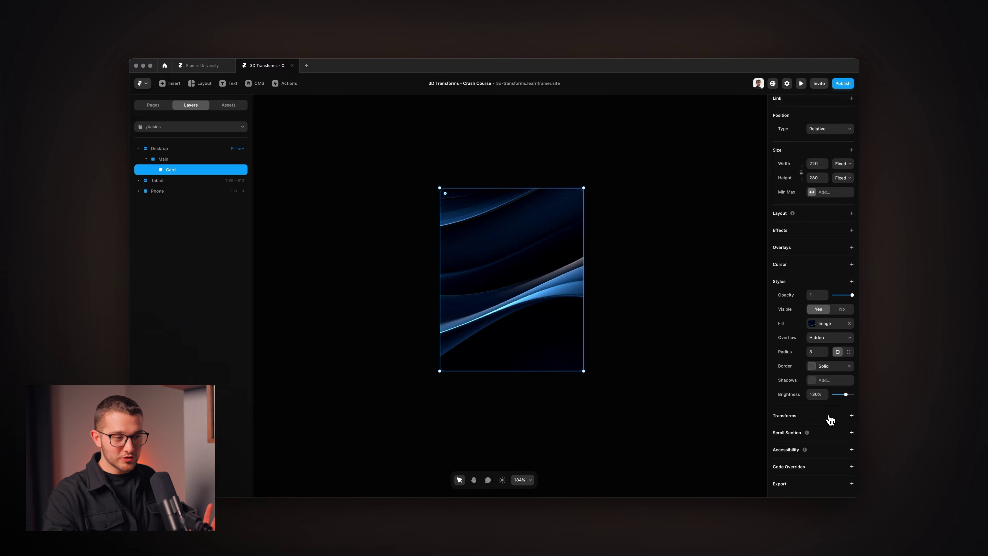
# Add a Scale transform to the card, try enlarging it to 1.4, and reduce it again.
pyautogui.click(830, 418)
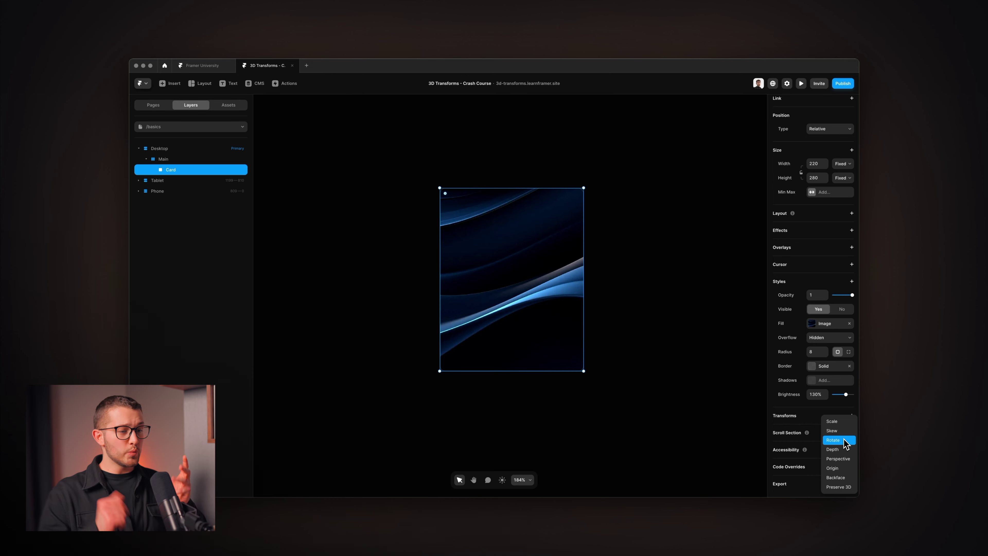
pyautogui.click(834, 421)
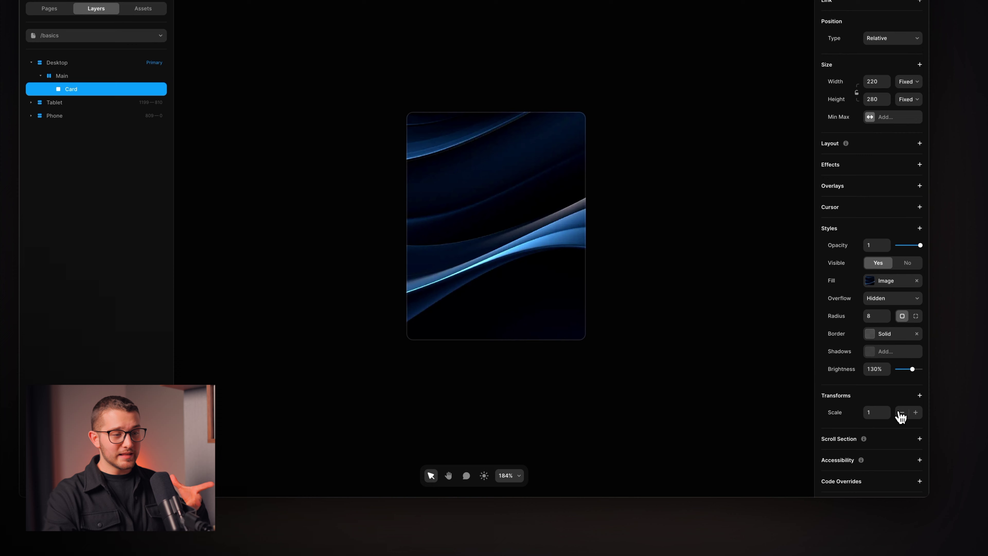
pyautogui.click(916, 413)
pyautogui.click(915, 413)
pyautogui.click(914, 414)
pyautogui.click(913, 414)
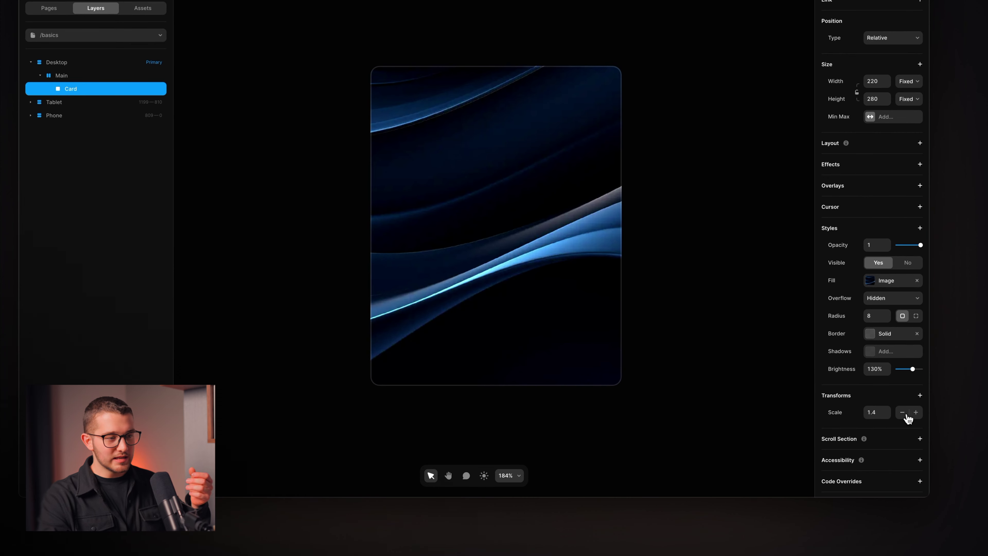
pyautogui.click(908, 415)
pyautogui.click(906, 415)
pyautogui.click(907, 416)
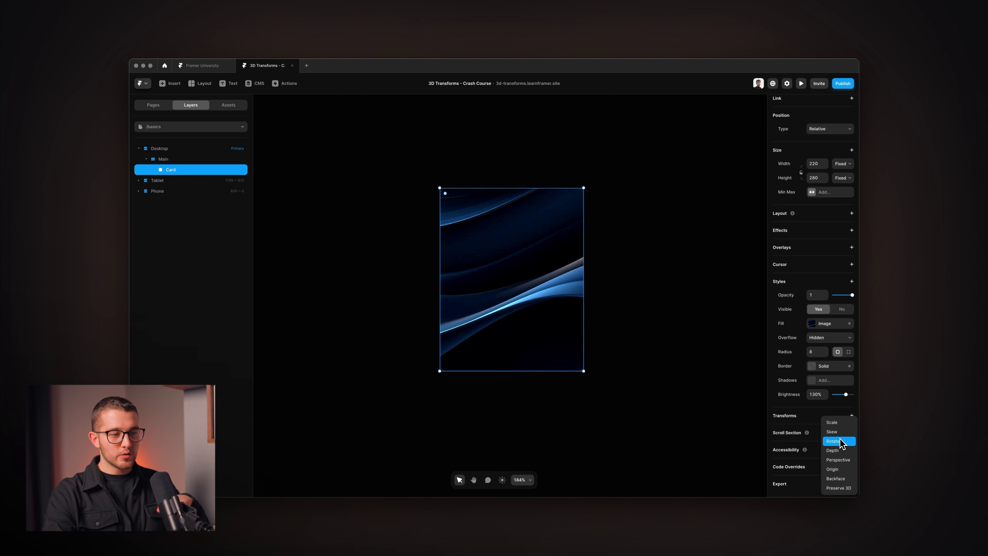
# Add a Scale transform to the card, try values between 0.9 and 1.2, and leave the scale at 1.
pyautogui.click(837, 422)
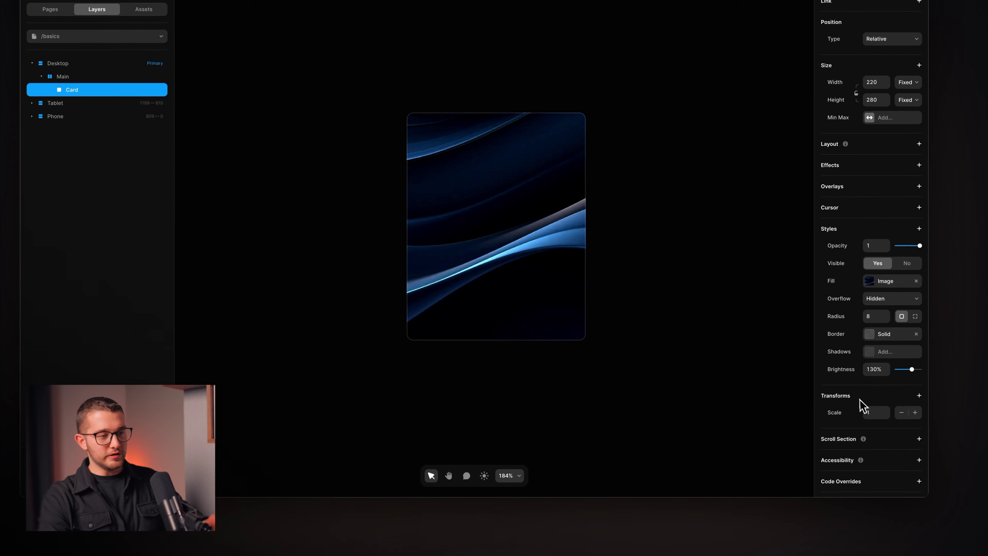
pyautogui.click(915, 413)
pyautogui.click(915, 413)
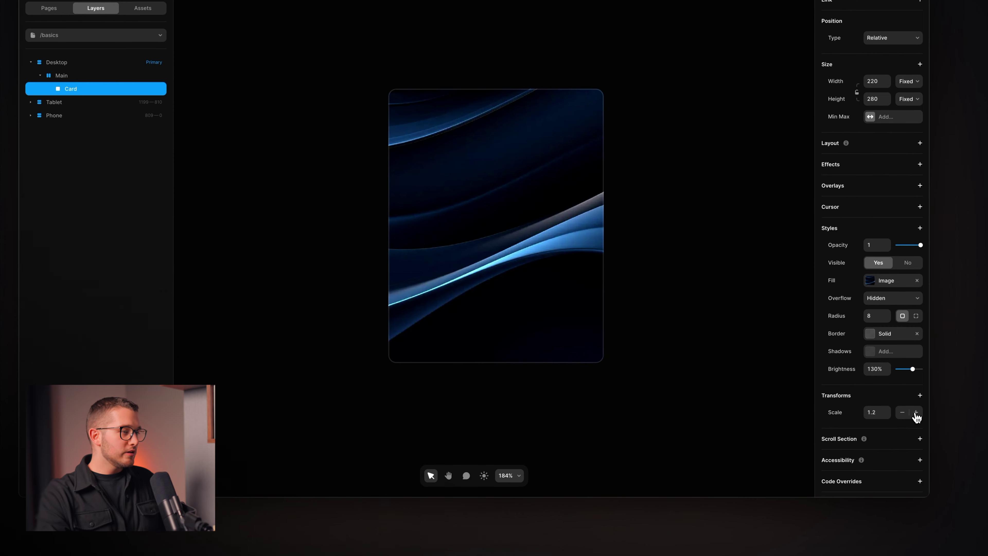
pyautogui.click(903, 412)
pyautogui.click(903, 412)
pyautogui.click(902, 413)
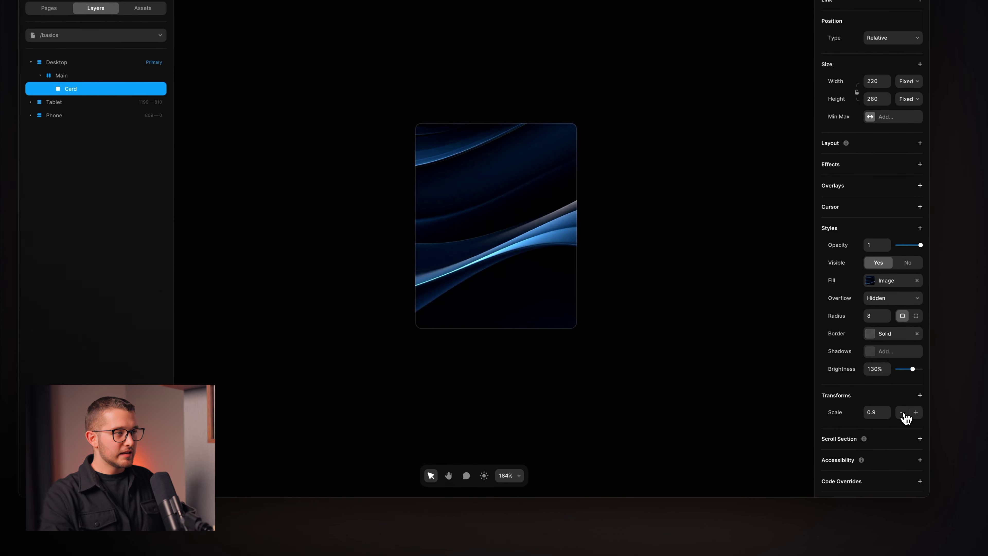
pyautogui.click(918, 412)
pyautogui.click(918, 412)
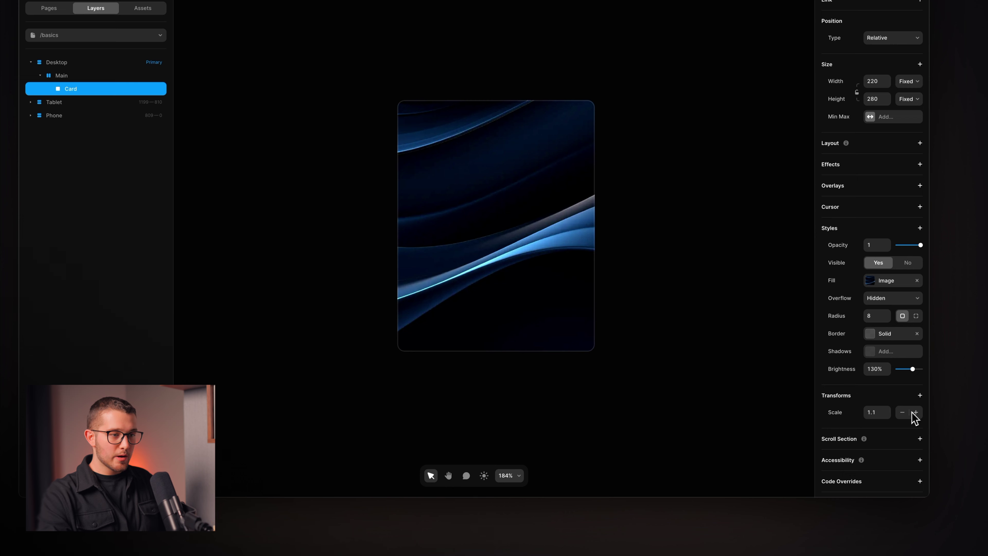
pyautogui.click(903, 413)
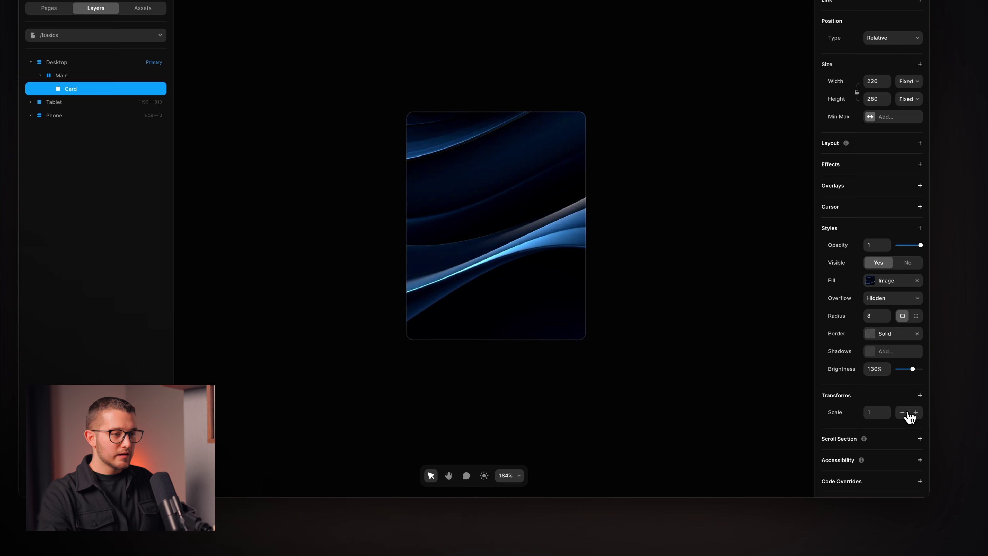
# Add a Skew transform to the card, try X skews in both directions in 10° steps, and leave both axes at 0°.
pyautogui.click(919, 396)
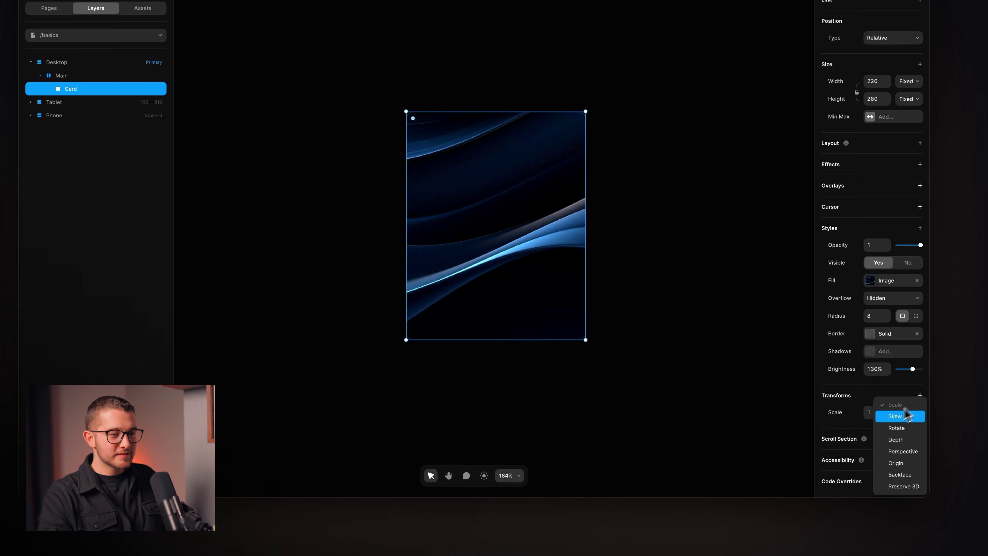
pyautogui.click(893, 417)
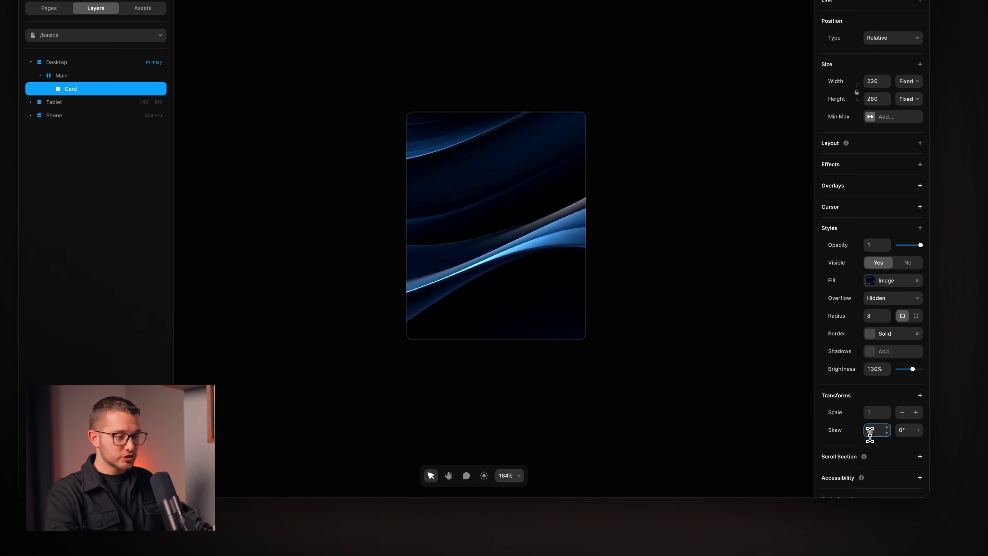
pyautogui.hotkey('shift', 'Up')
pyautogui.hotkey('shift', 'Down')
pyautogui.hotkey('shift', 'Down')
pyautogui.hotkey('shift', 'Down')
pyautogui.hotkey('shift', 'Up')
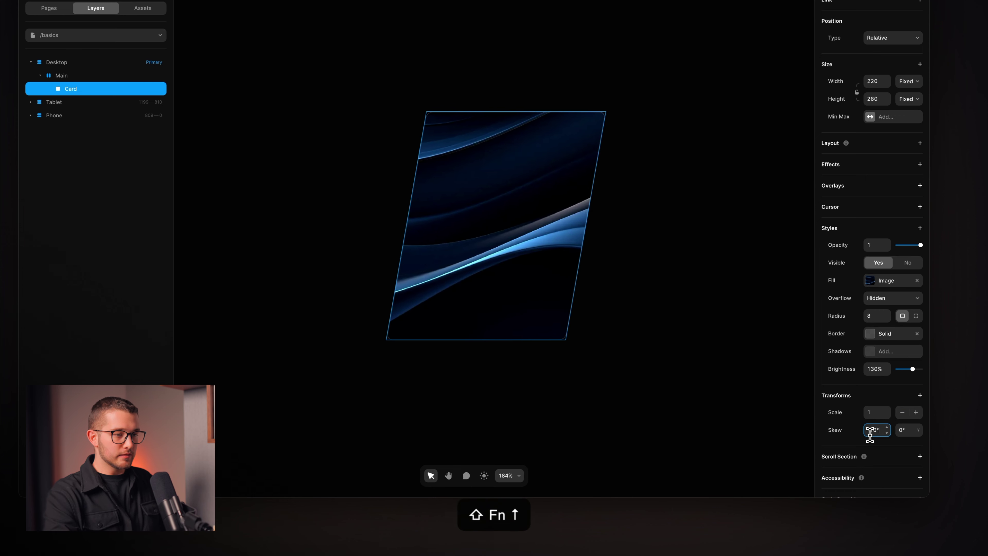
pyautogui.hotkey('shift', 'Up')
pyautogui.hotkey('shift', 'Up')
pyautogui.hotkey('shift', 'Down')
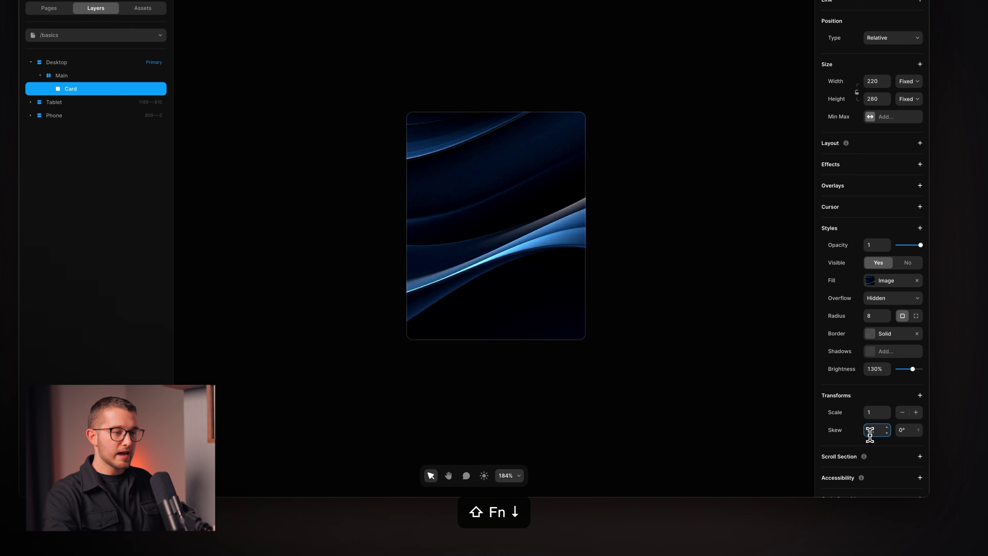
pyautogui.hotkey('shift', 'Up')
pyautogui.hotkey('shift', 'Down')
pyautogui.click(898, 430)
pyautogui.click(902, 426)
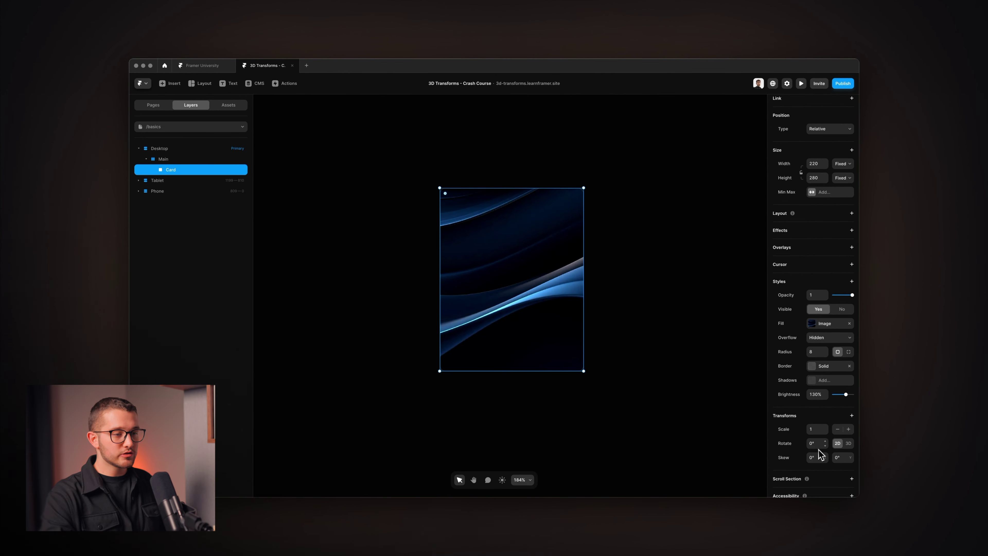
# Try a 2D rotation on the card, reset it to 0°, and switch the rotation to 3D.
pyautogui.moveTo(825, 445); pyautogui.dragTo(824, 444)
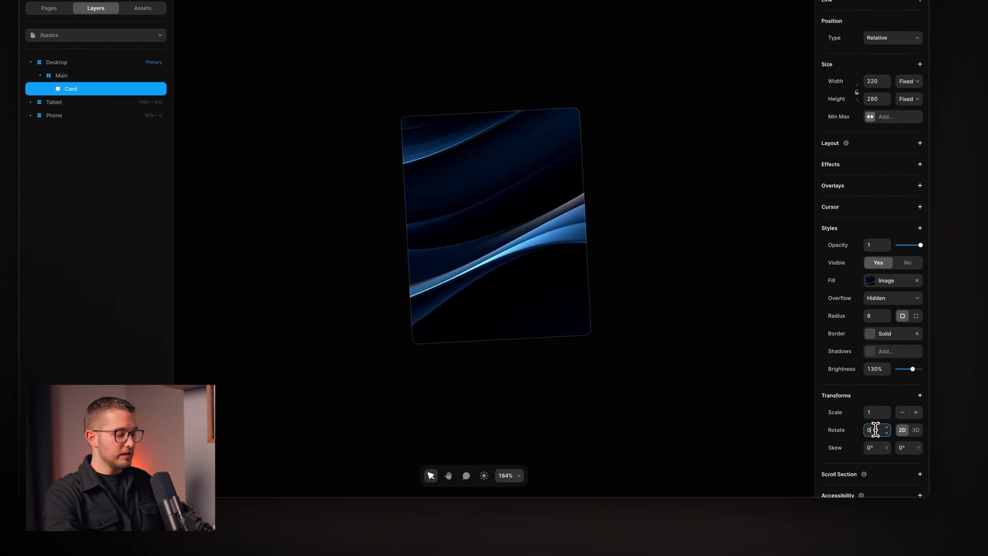
pyautogui.press('Return')
pyautogui.click(916, 430)
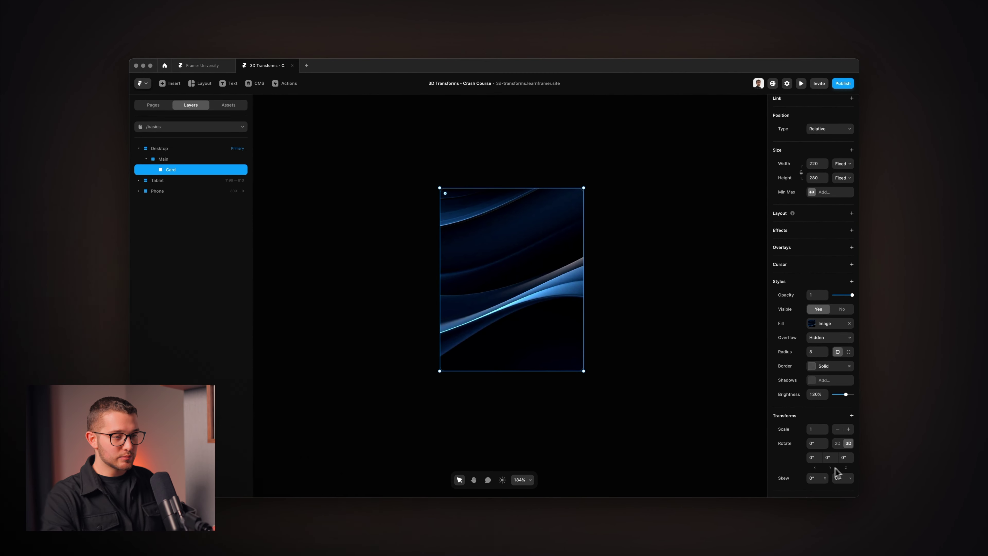
# Rotate the card in 3D to 16° on the X axis and -53° on the Y axis.
pyautogui.click(819, 460)
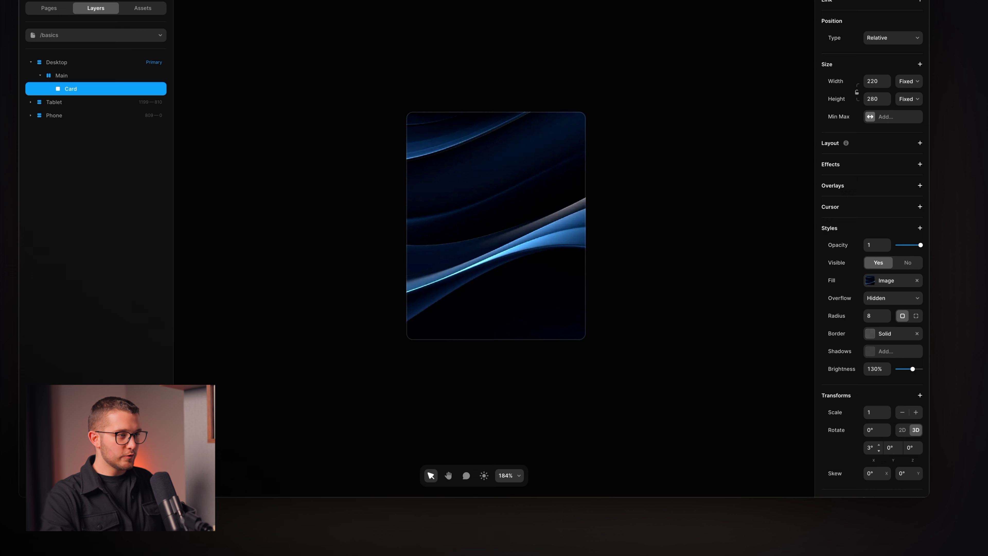
pyautogui.moveTo(879, 447); pyautogui.dragTo(899, 466)
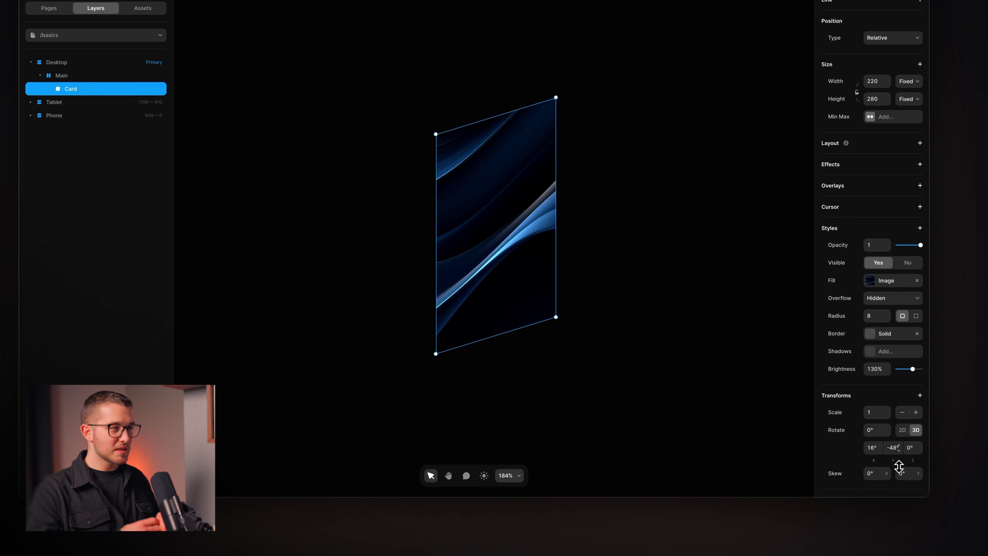
pyautogui.moveTo(900, 454); pyautogui.dragTo(898, 449)
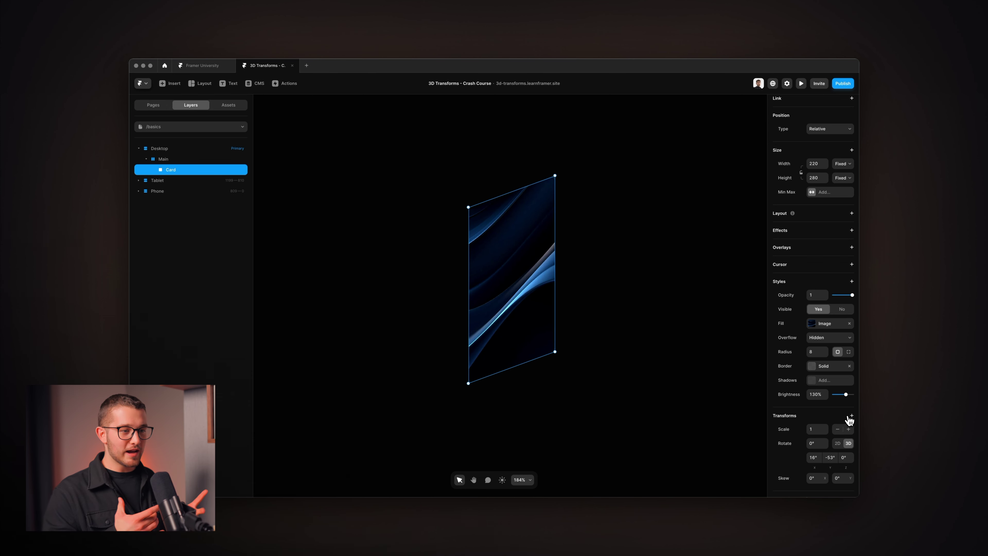
# Add a Perspective transform to the card and adjust its value to 1276.
pyautogui.click(852, 416)
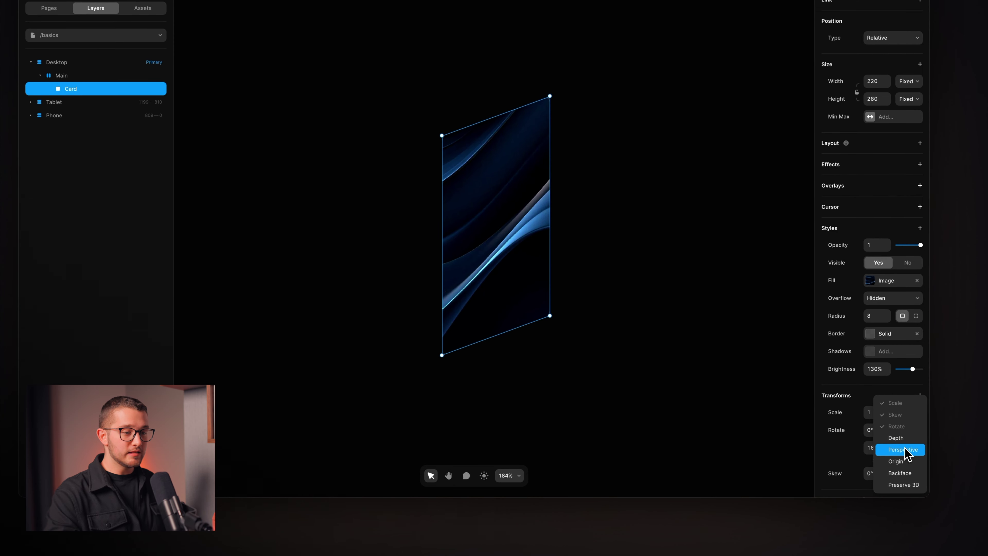
pyautogui.click(907, 452)
pyautogui.scroll(-3, 861, 449)
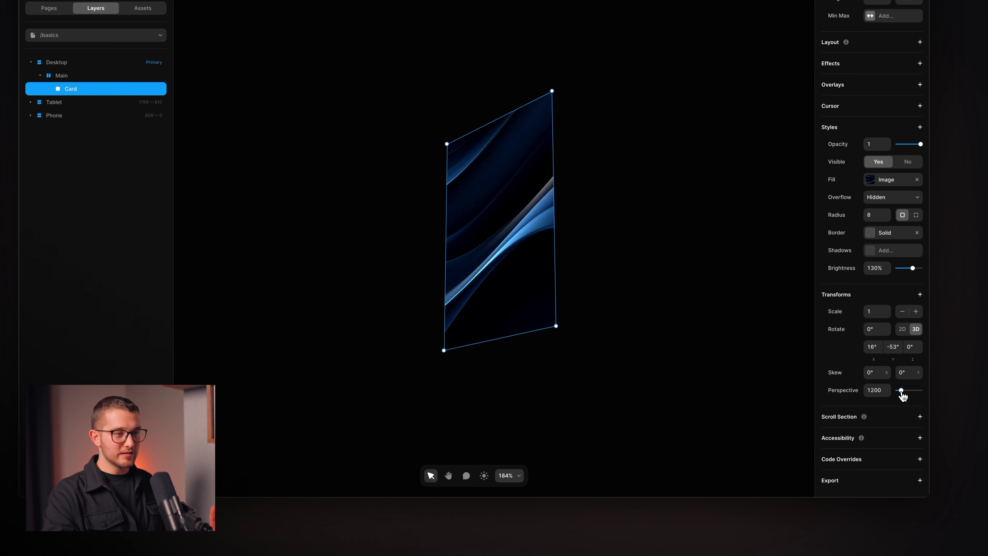
pyautogui.moveTo(902, 394)
pyautogui.mouseDown()
pyautogui.moveTo(925, 395)
pyautogui.moveTo(896, 392)
pyautogui.moveTo(905, 396)
pyautogui.mouseUp()
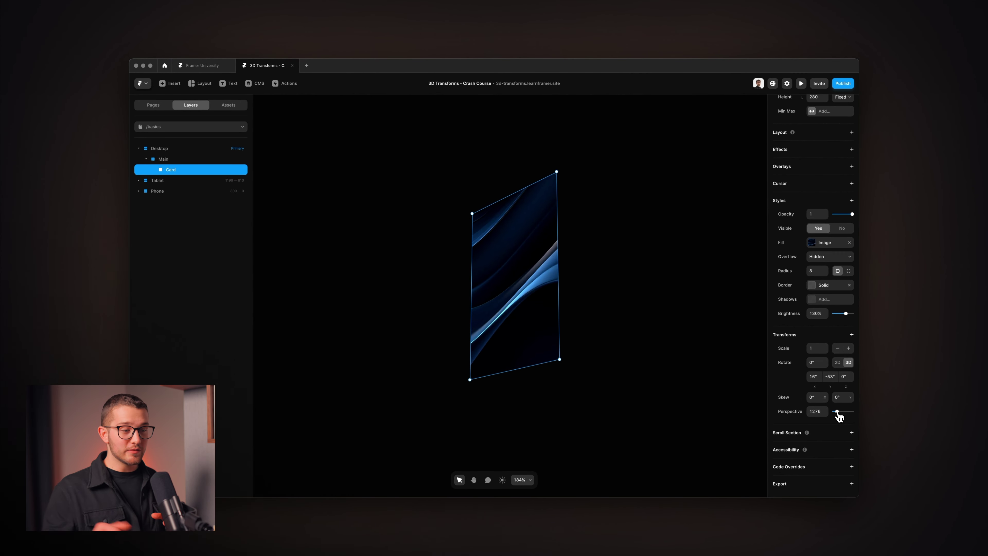
# Set the card's perspective to 500 and rotate it to -18° on X and -126° on Y.
pyautogui.doubleClick(817, 411)
pyautogui.write('500')
pyautogui.press('Return')
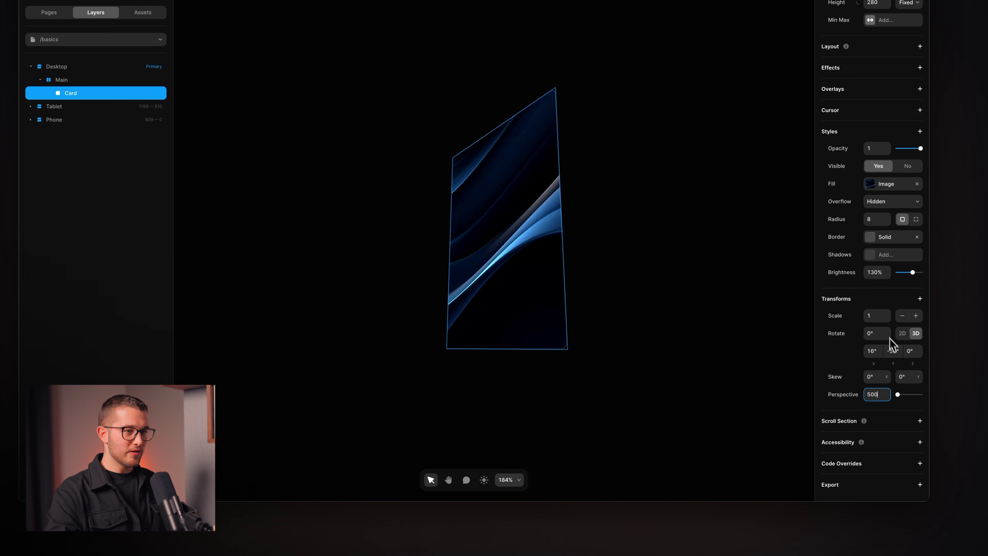
pyautogui.moveTo(899, 353); pyautogui.dragTo(897, 359)
pyautogui.moveTo(883, 355)
pyautogui.mouseDown()
pyautogui.moveTo(879, 403)
pyautogui.moveTo(879, 364)
pyautogui.mouseUp()
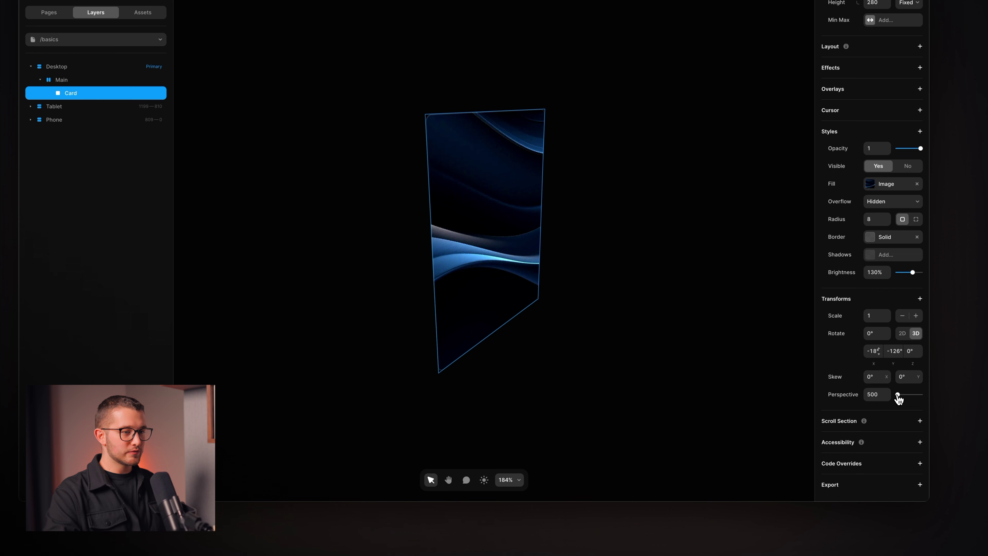
# Try the maximum perspective while adjusting the card's Y rotation, and set the perspective to 1200.
pyautogui.moveTo(898, 395); pyautogui.dragTo(930, 395)
pyautogui.moveTo(897, 360)
pyautogui.mouseDown()
pyautogui.moveTo(900, 392)
pyautogui.moveTo(903, 360)
pyautogui.mouseUp()
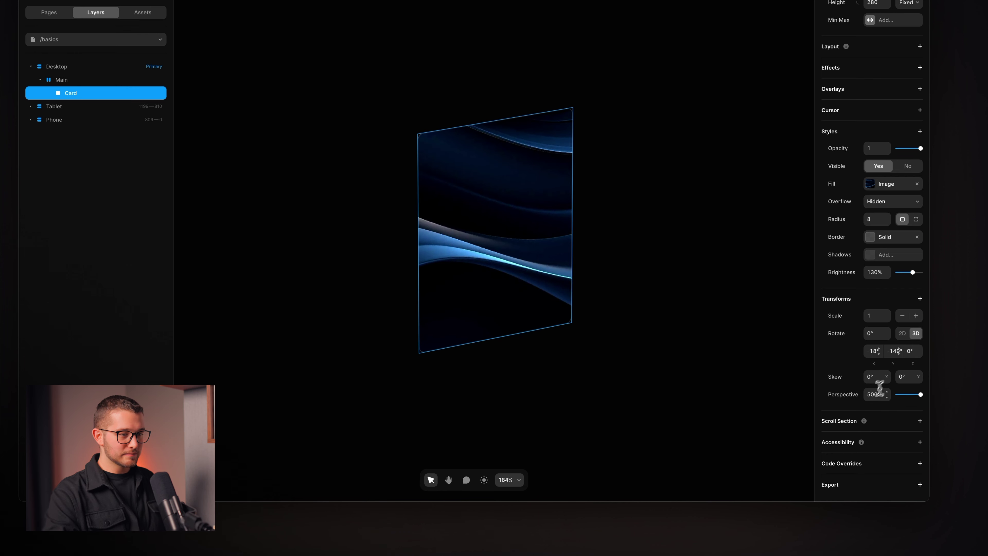
pyautogui.write('1200')
pyautogui.press('Return')
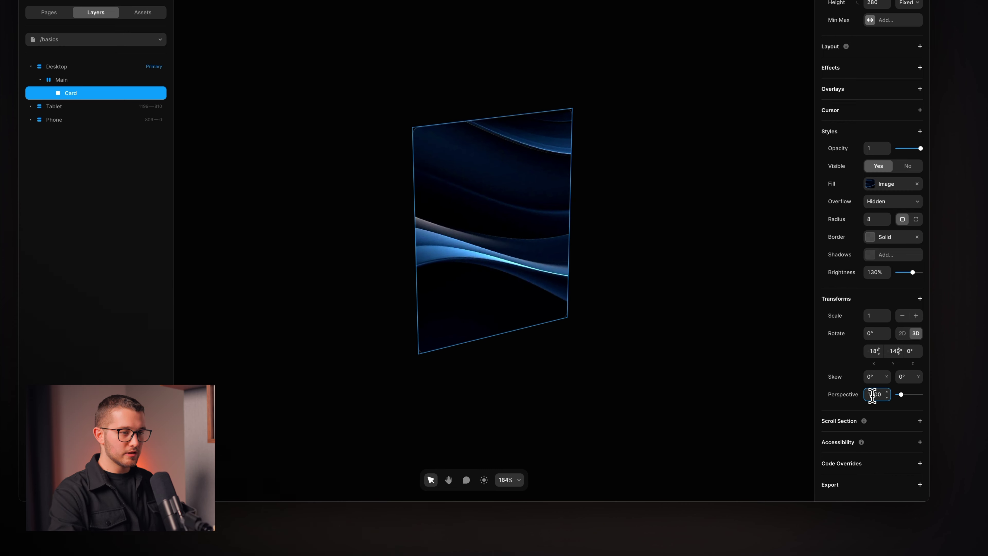
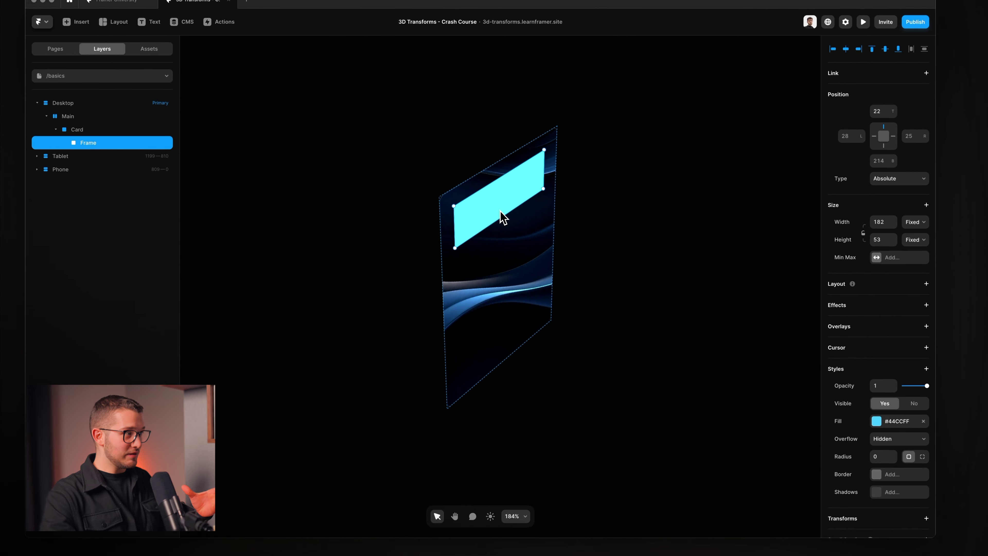
# Delete the cyan frame from the card and add a "Card" text layer in the card's lower part.
pyautogui.press('BackSpace')
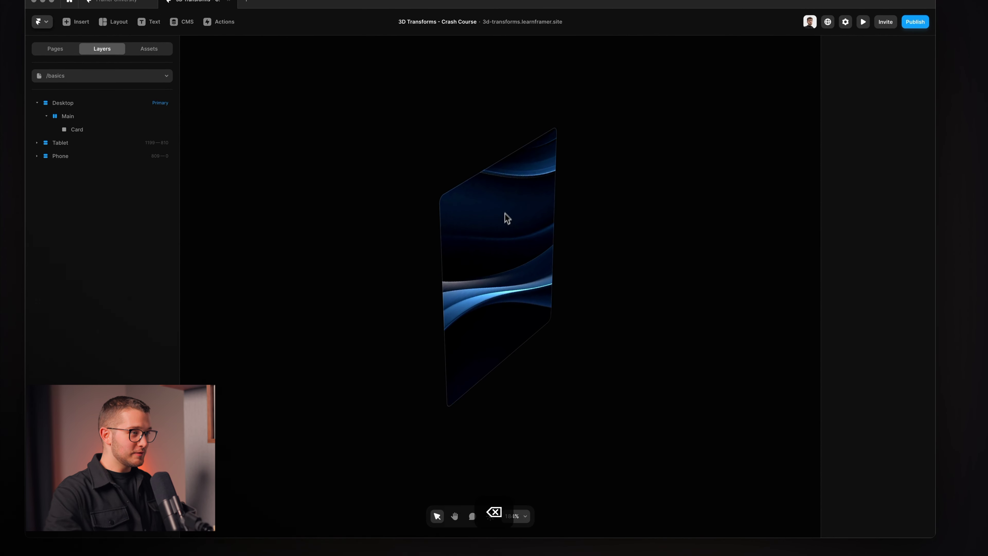
pyautogui.press('t')
pyautogui.moveTo(458, 329); pyautogui.dragTo(527, 324)
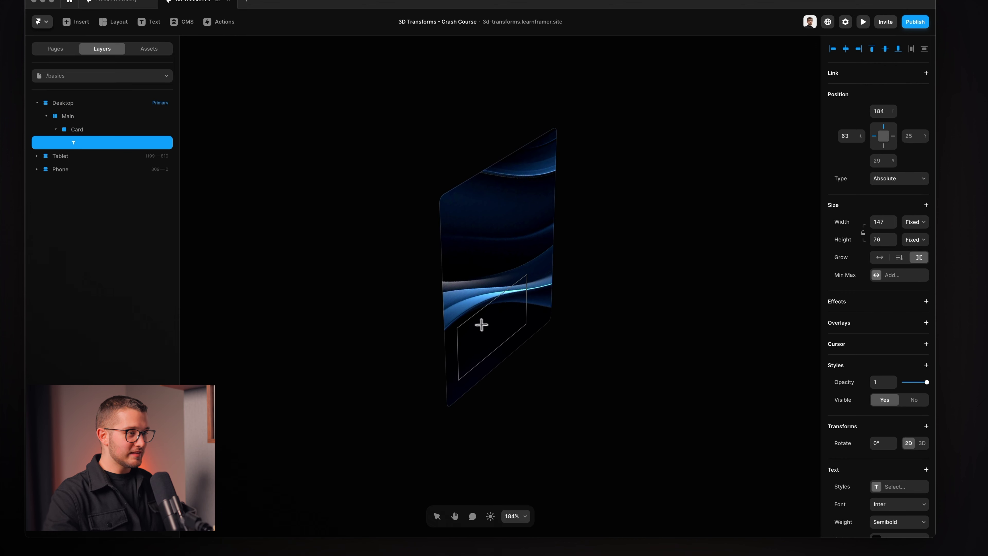
pyautogui.press('super+a')
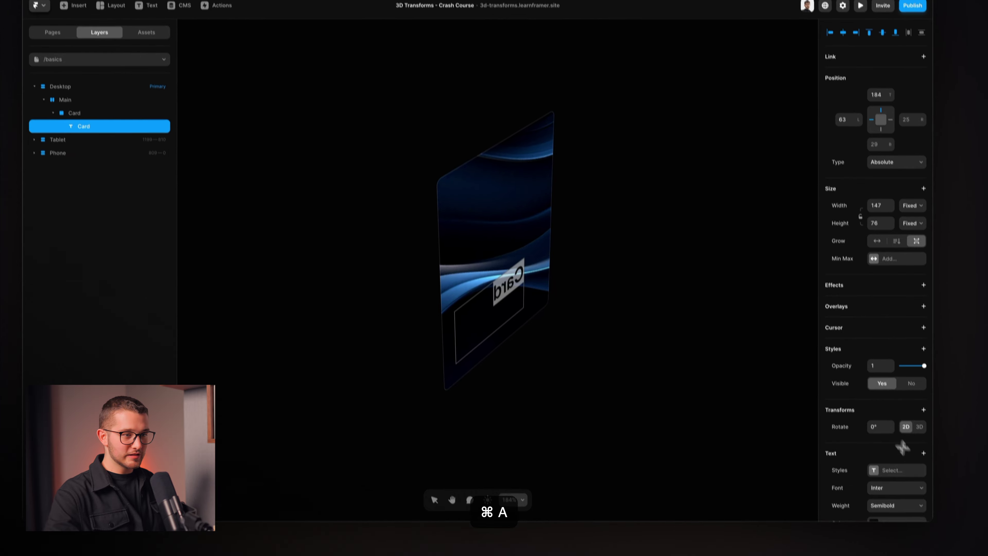
# Set the "Card" text's color to the white color style 12.
pyautogui.scroll(-5, 891, 448)
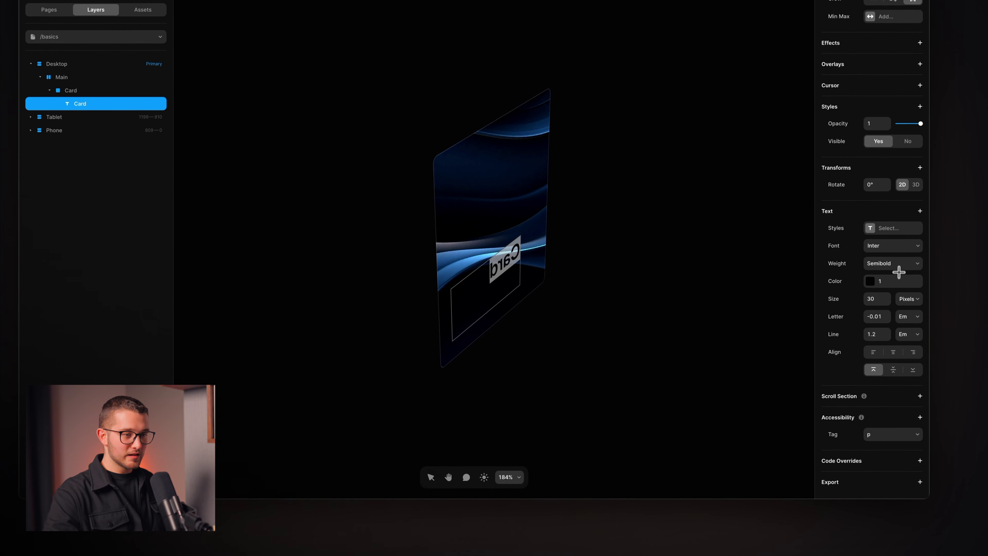
pyautogui.click(894, 280)
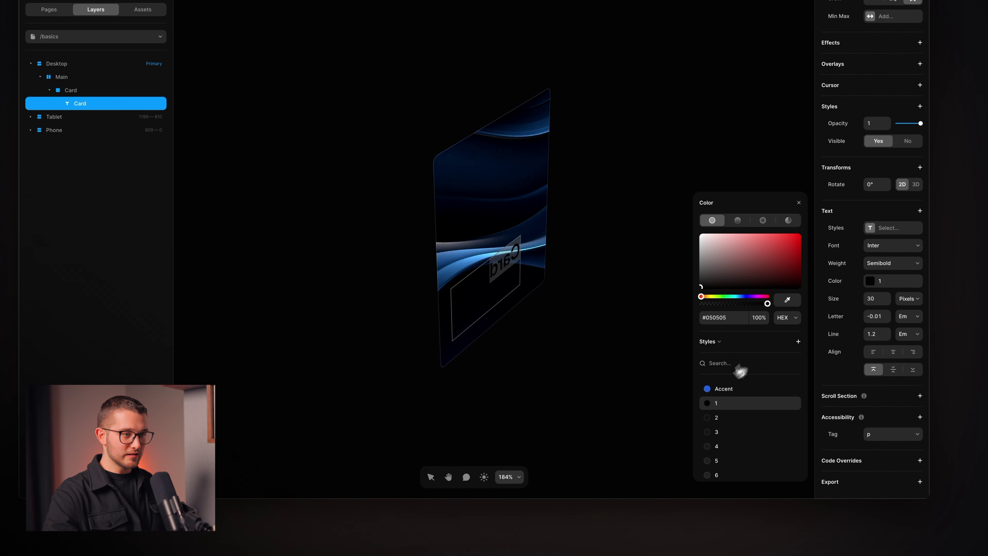
pyautogui.scroll(-3, 735, 398)
pyautogui.click(724, 468)
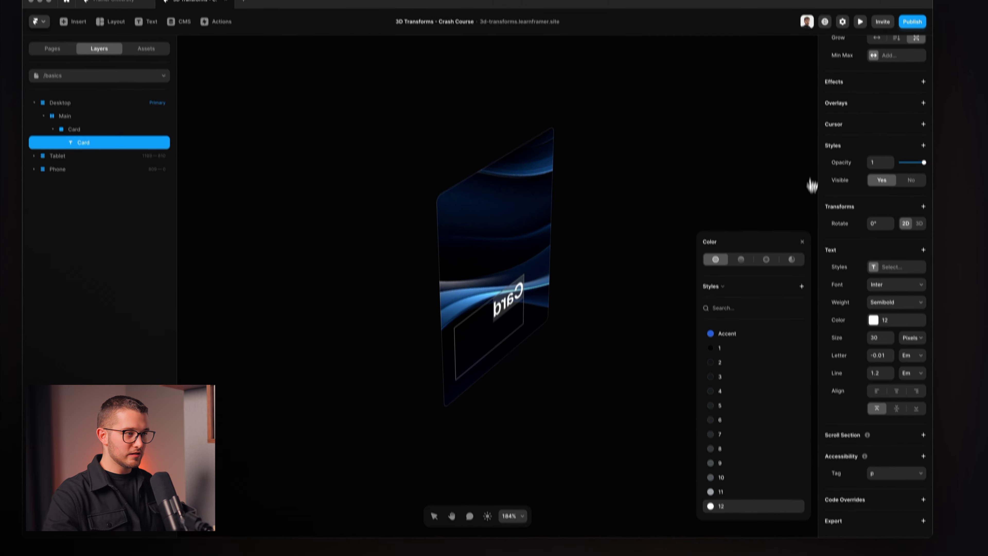
pyautogui.click(798, 203)
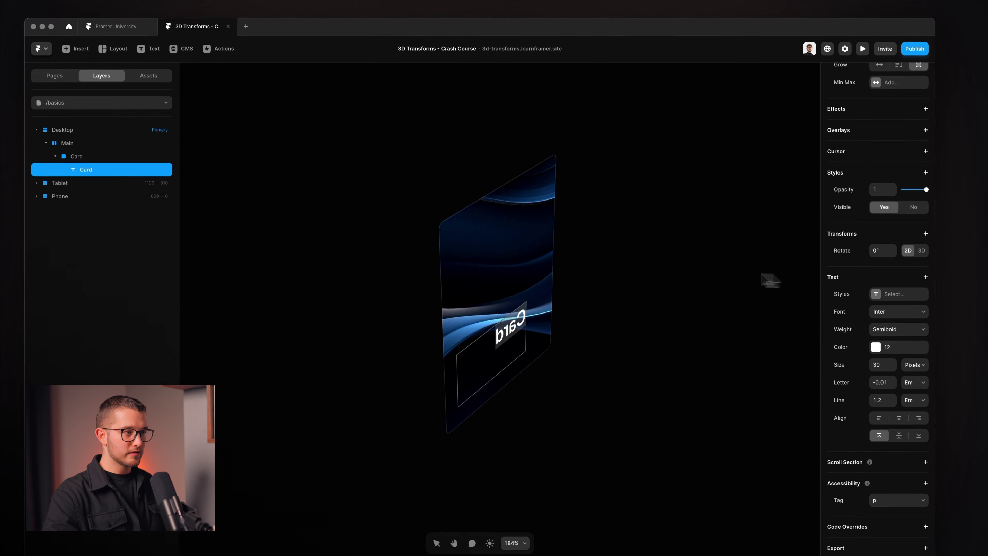
pyautogui.click(523, 289)
pyautogui.click(511, 319)
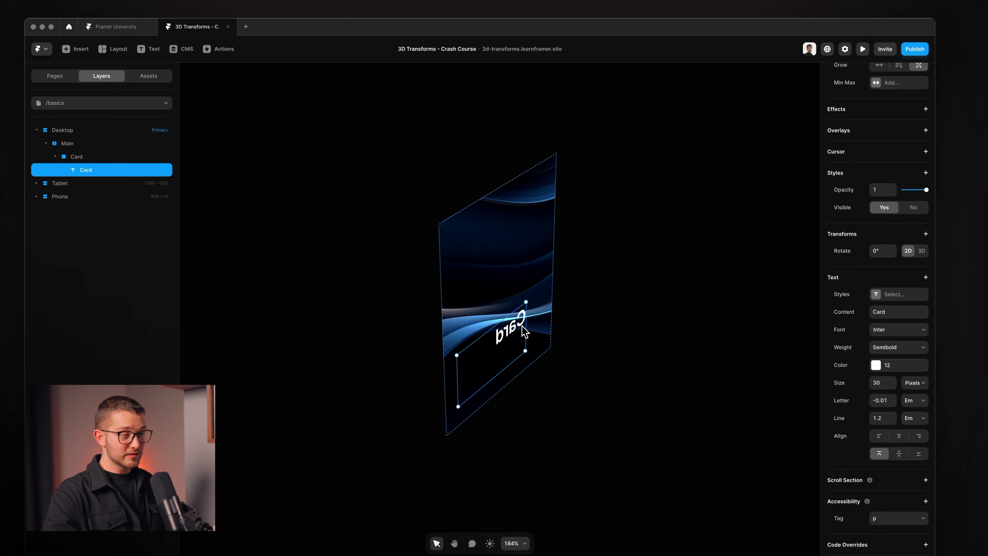
# Rotate the card in 3D to -27° on the X axis and -318° on the Y axis.
pyautogui.press('Escape')
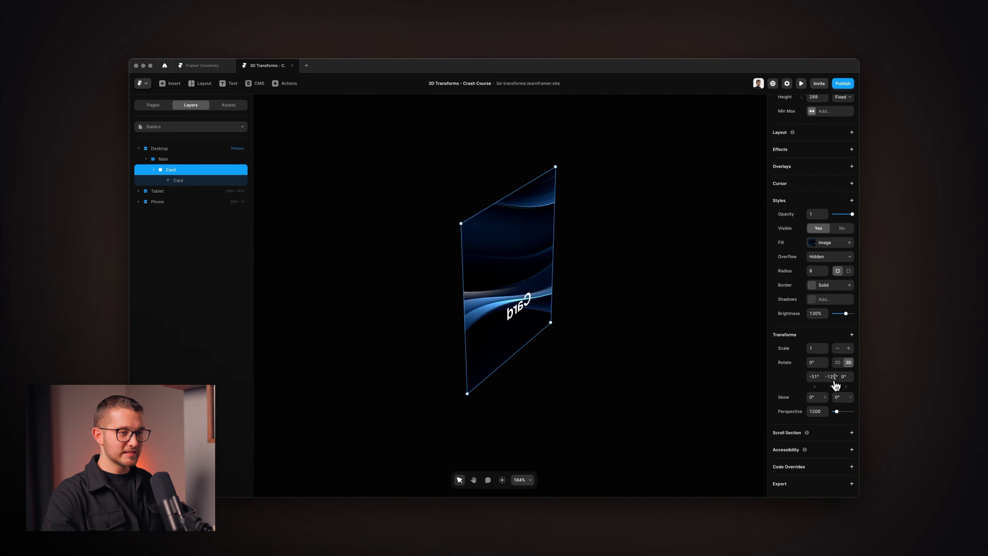
pyautogui.moveTo(836, 386); pyautogui.dragTo(823, 436)
pyautogui.moveTo(884, 421)
pyautogui.mouseDown()
pyautogui.moveTo(877, 438)
pyautogui.moveTo(878, 426)
pyautogui.mouseUp()
pyautogui.moveTo(878, 358); pyautogui.dragTo(873, 348)
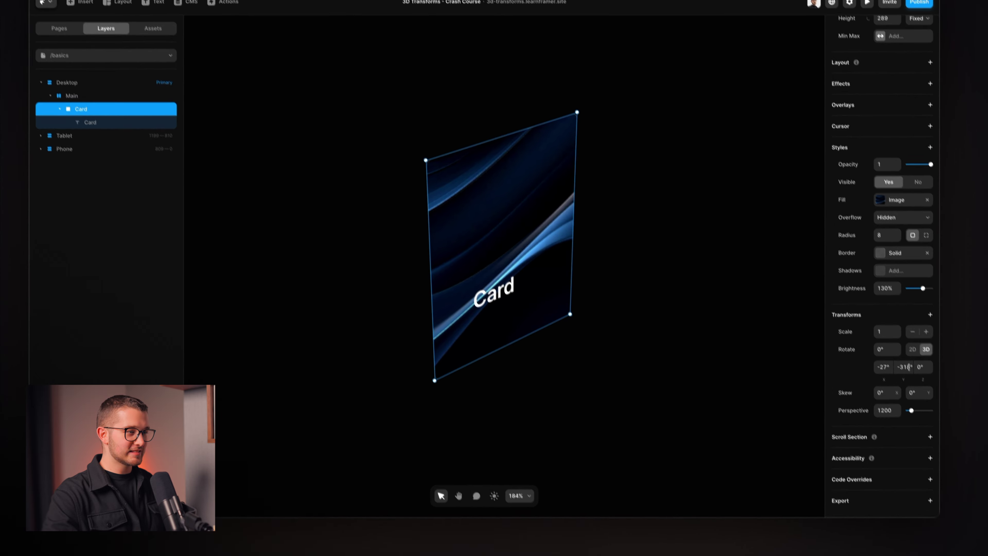
# Shrink the text box to fit the word "Card" and move it to the card's lower-left corner.
pyautogui.click(495, 292)
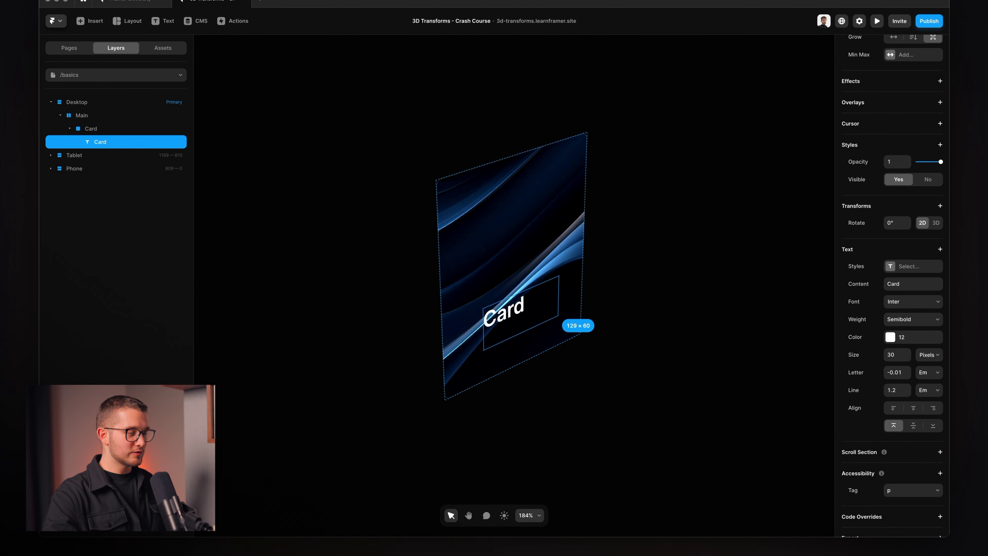
pyautogui.moveTo(559, 307); pyautogui.dragTo(497, 358)
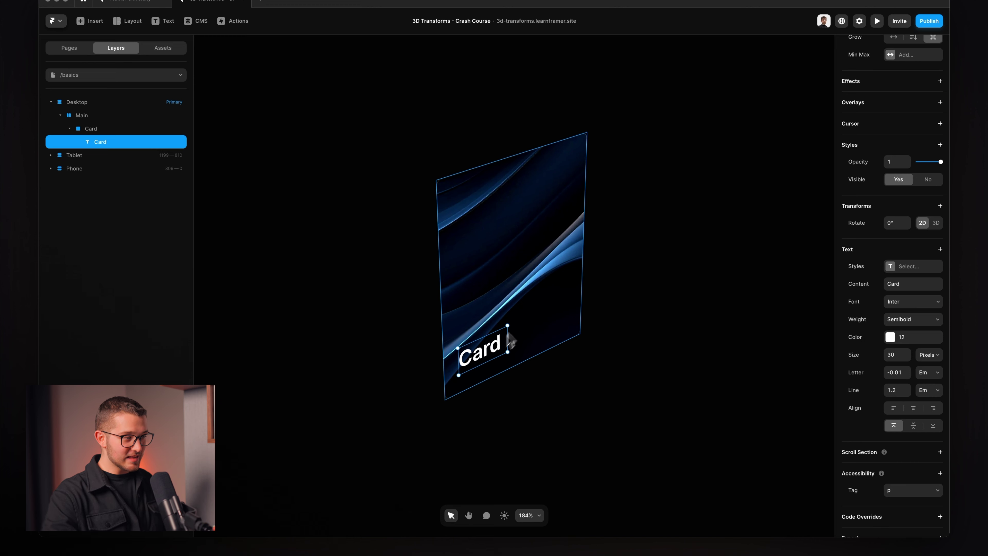
pyautogui.click(529, 316)
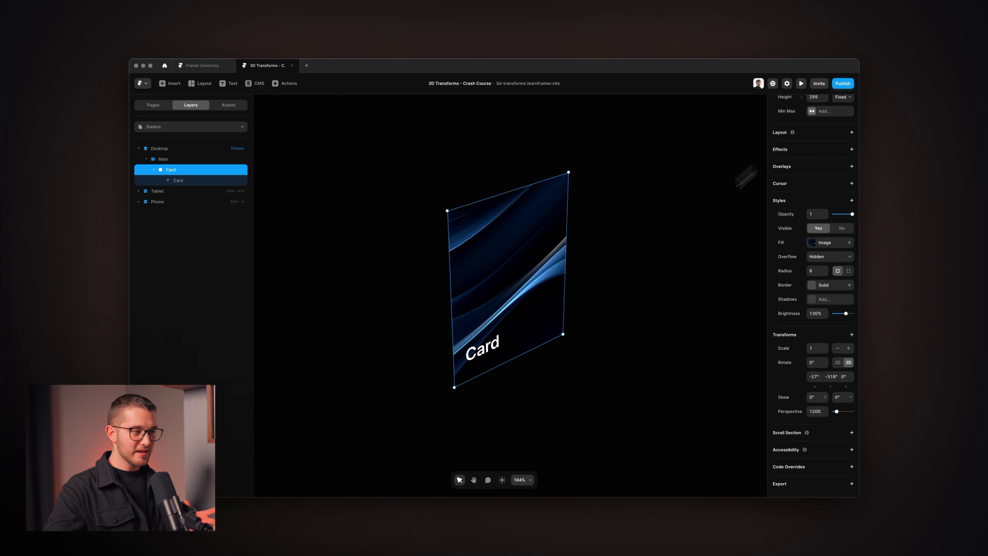
pyautogui.doubleClick(489, 333)
pyautogui.press('End')
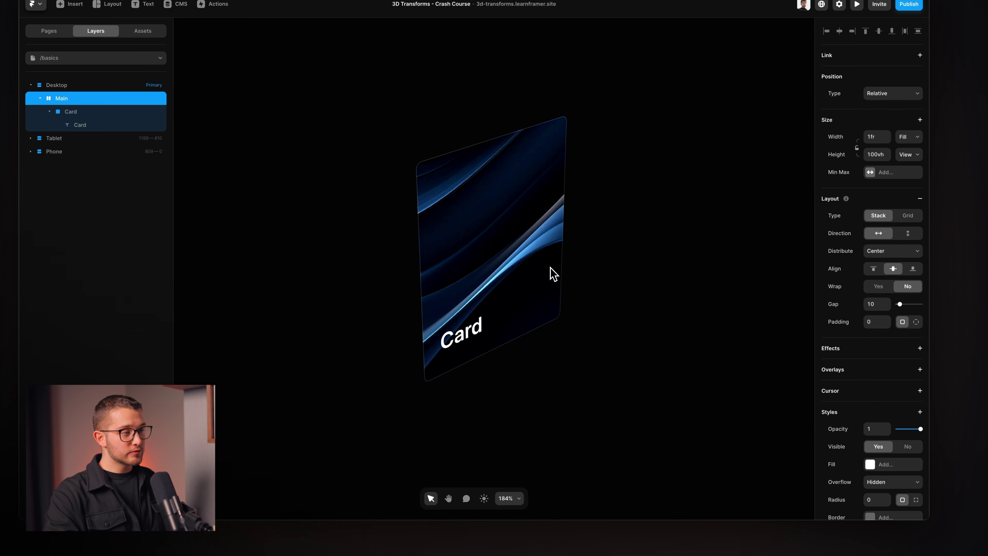
# Reset the card's X and Y rotation to 0° and add an Origin transform to it.
pyautogui.click(554, 274)
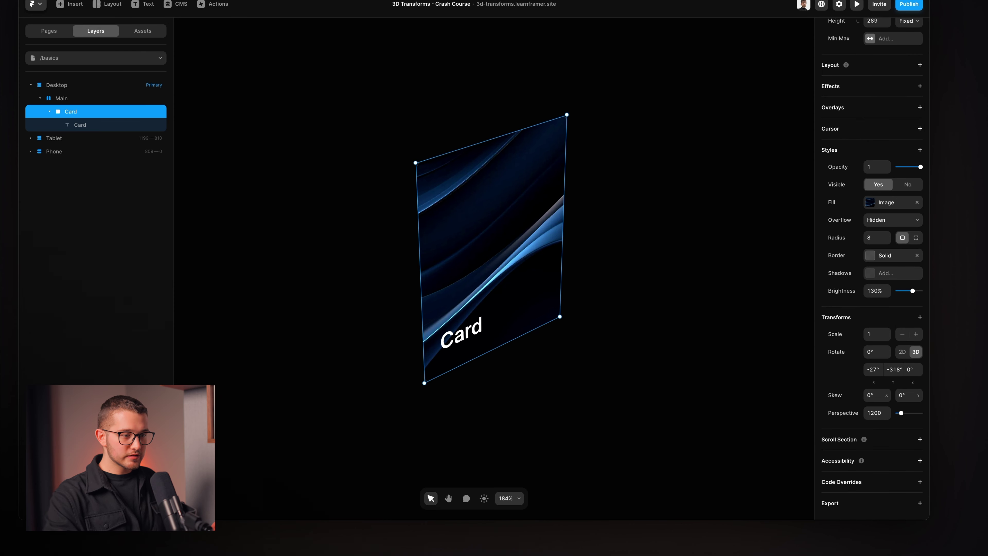
pyautogui.click(887, 370)
pyautogui.click(881, 370)
pyautogui.write('0')
pyautogui.press('Return')
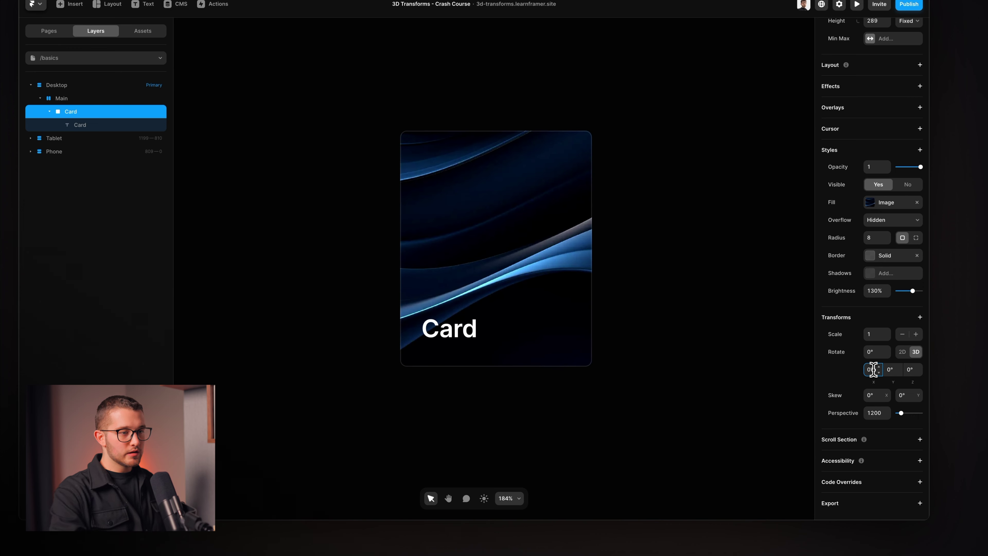
pyautogui.click(919, 302)
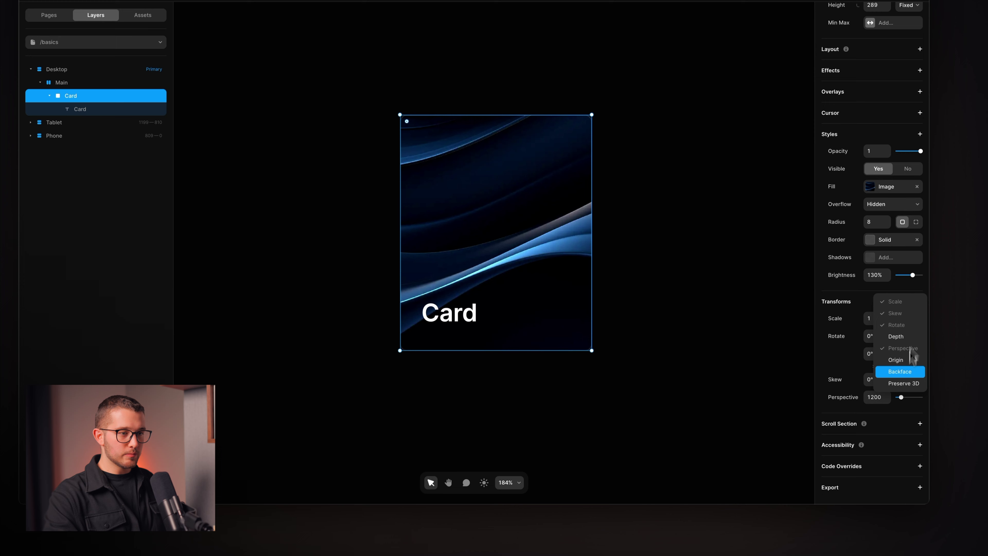
pyautogui.click(902, 360)
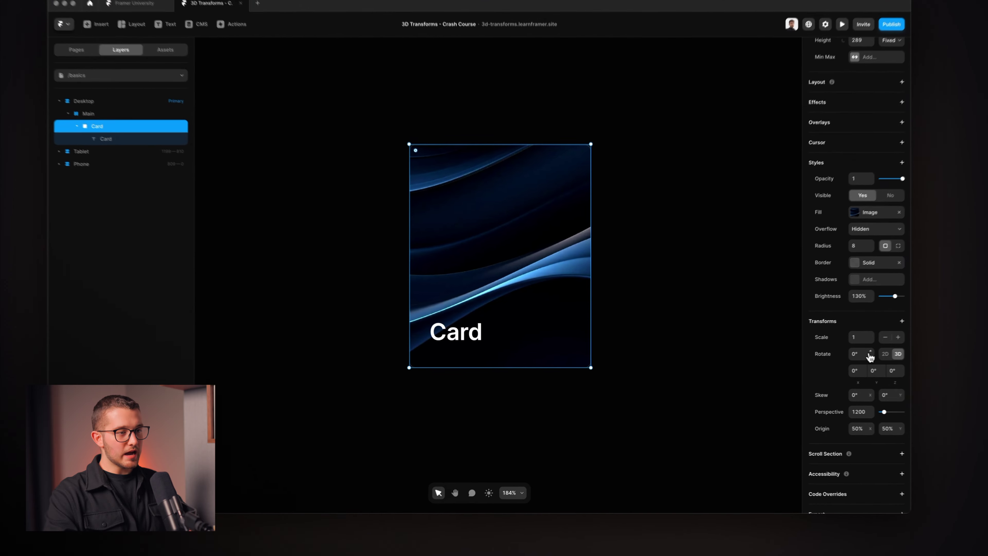
# Try rotating the card on the Z axis around its 50% origin and return the rotation to 0°.
pyautogui.moveTo(820, 366); pyautogui.dragTo(824, 368)
pyautogui.moveTo(885, 358); pyautogui.dragTo(885, 355)
pyautogui.click(907, 368)
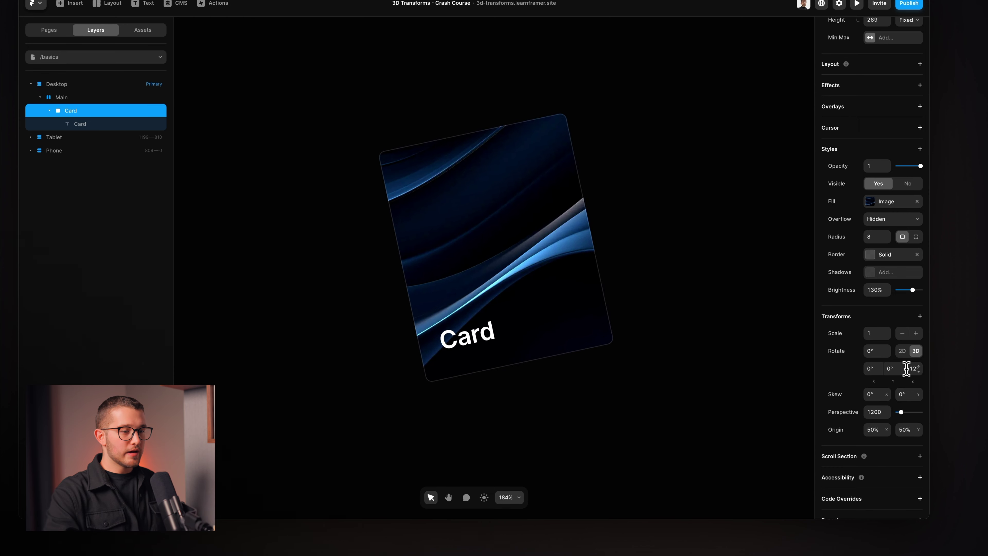
pyautogui.click(907, 369)
pyautogui.write('0')
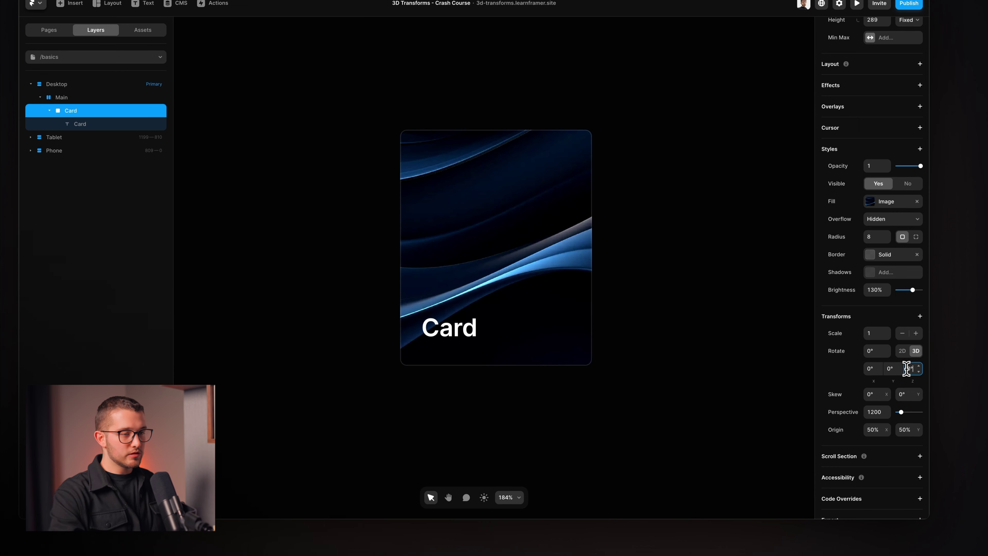
# Set the card's transform origin to 0% on both X and Y.
pyautogui.click(873, 395)
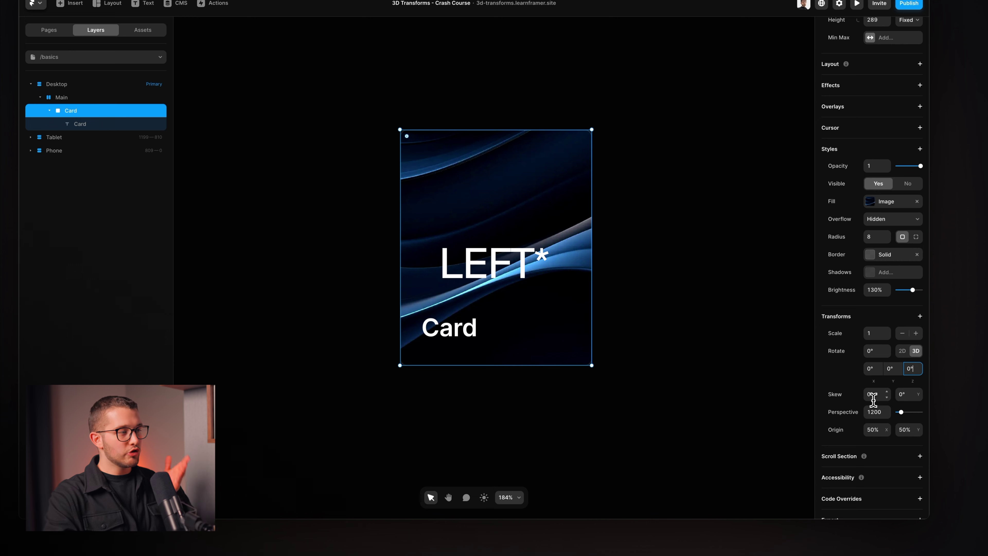
pyautogui.write('0')
pyautogui.click(905, 430)
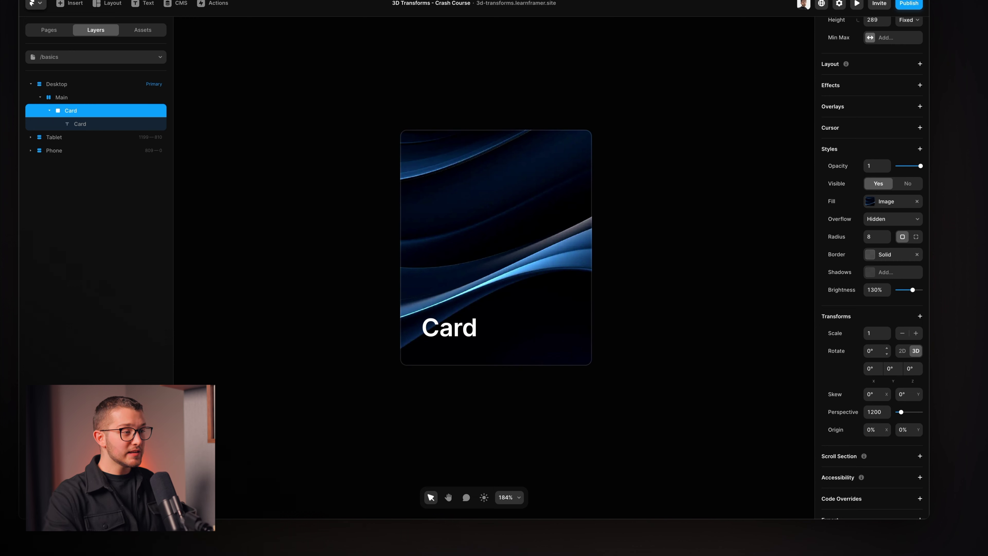
# Rotate the card around its top-left origin to -2° on the Z axis.
pyautogui.moveTo(884, 350)
pyautogui.mouseDown()
pyautogui.moveTo(883, 366)
pyautogui.moveTo(883, 354)
pyautogui.mouseUp()
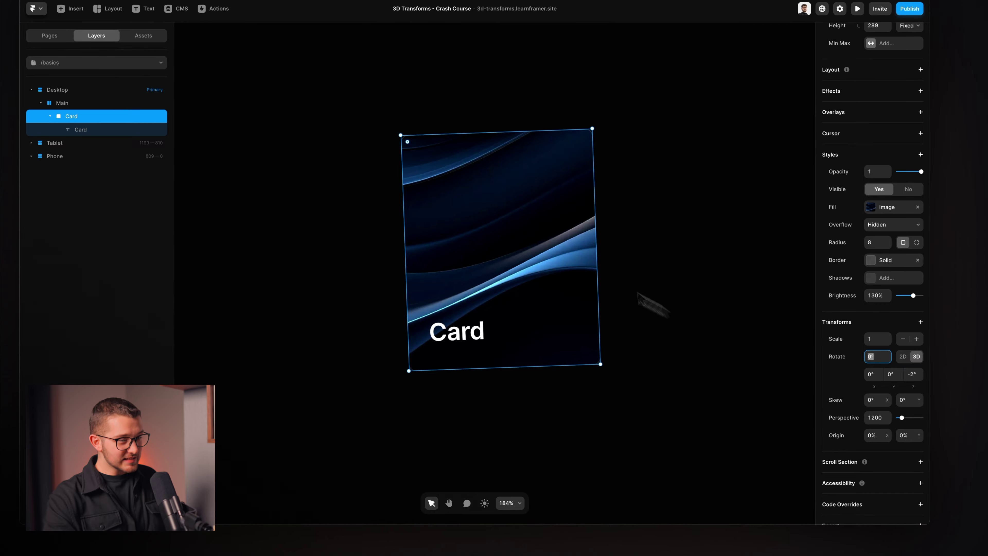
pyautogui.click(490, 184)
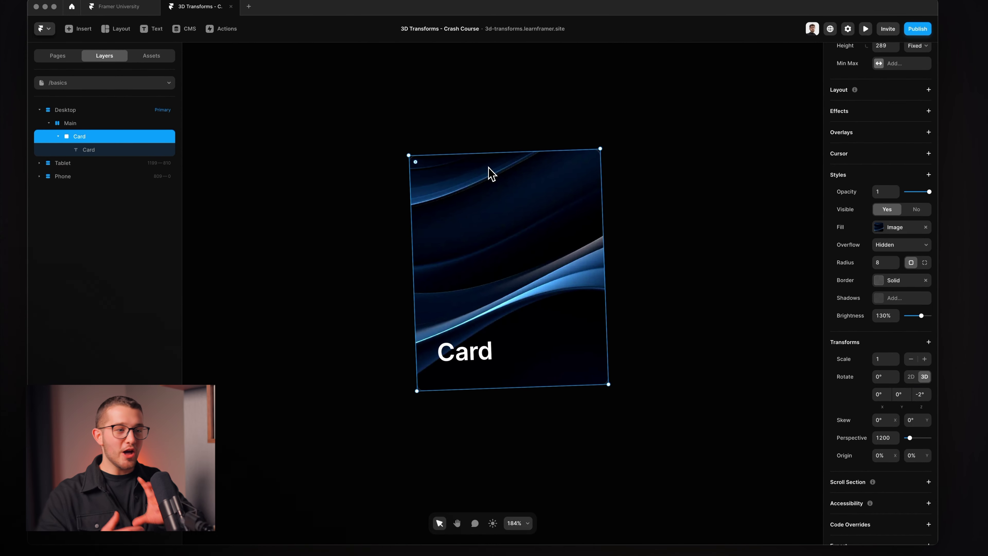
pyautogui.click(881, 420)
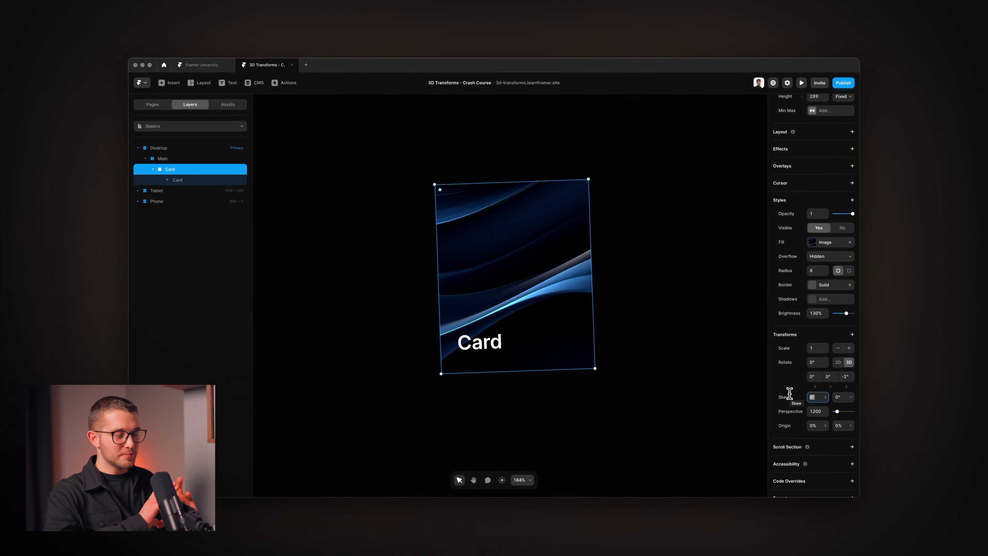
# Switch from the /basics page to the /origin page.
pyautogui.click(163, 126)
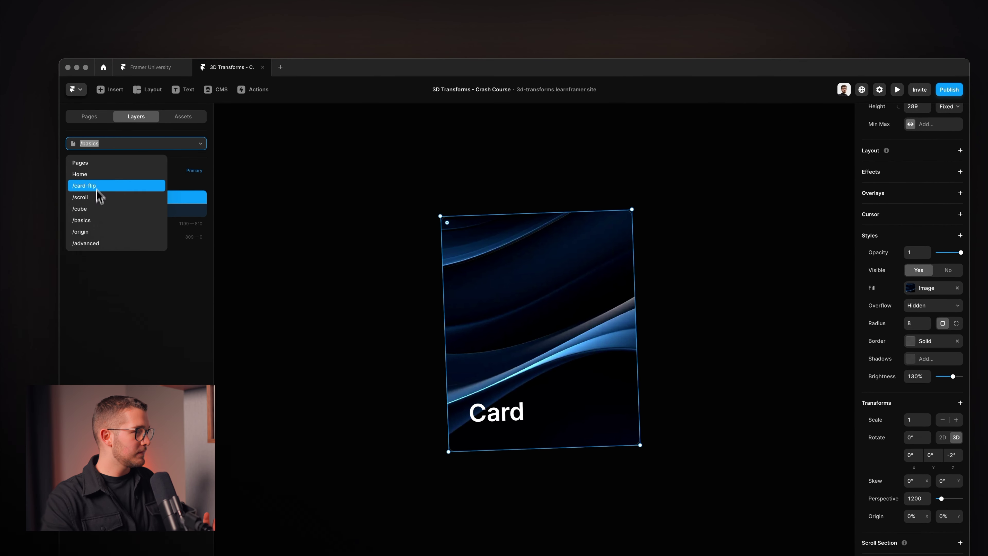
pyautogui.click(106, 232)
pyautogui.scroll(-2, 583, 311)
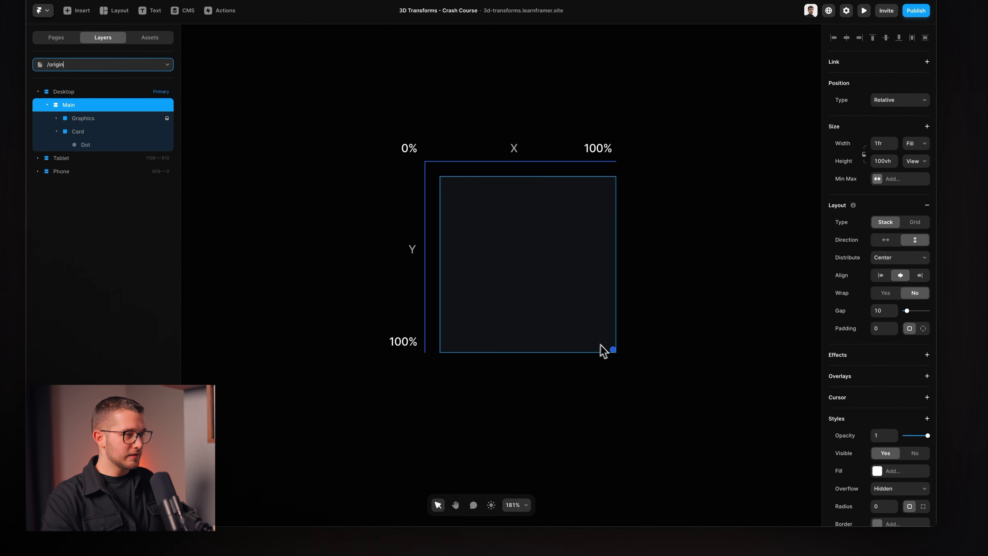
# Center the blue dot horizontally and vertically in the square card, and check the card's origin values.
pyautogui.click(613, 349)
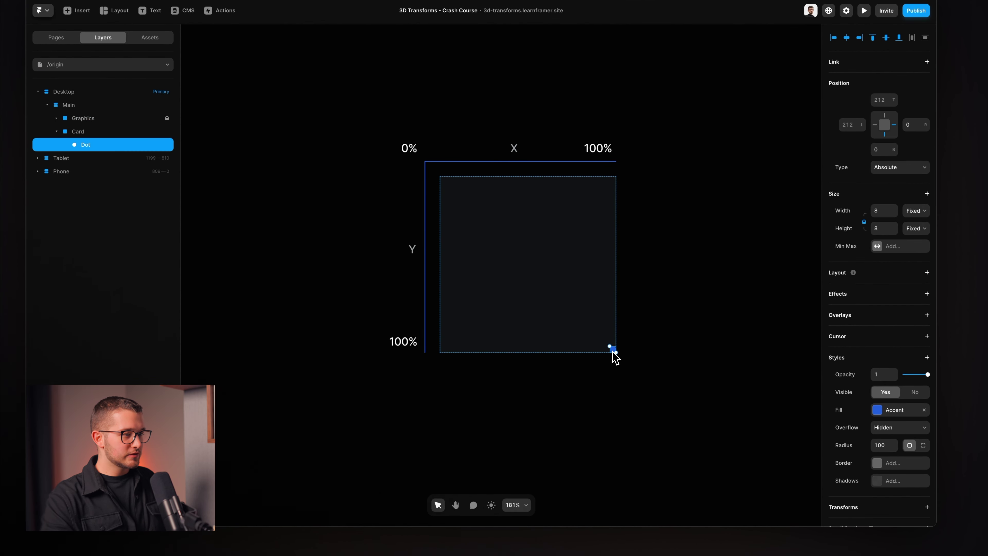
pyautogui.hotkey('alt', 'v')
pyautogui.click(598, 330)
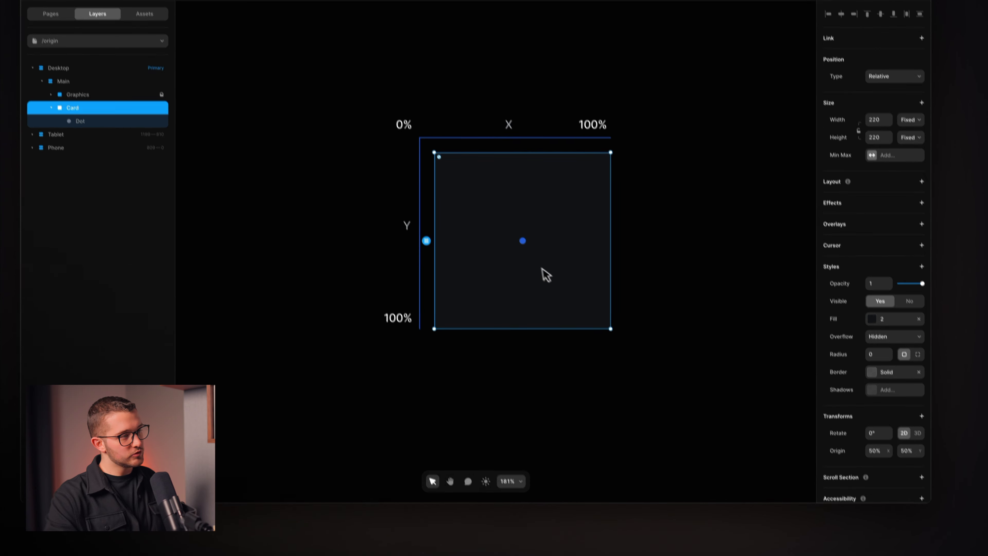
pyautogui.click(522, 237)
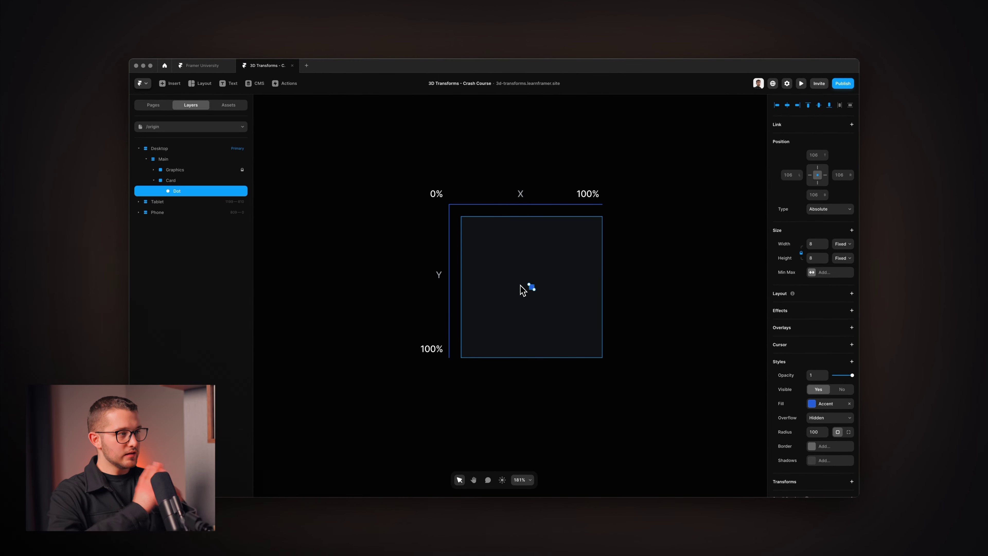
pyautogui.click(459, 204)
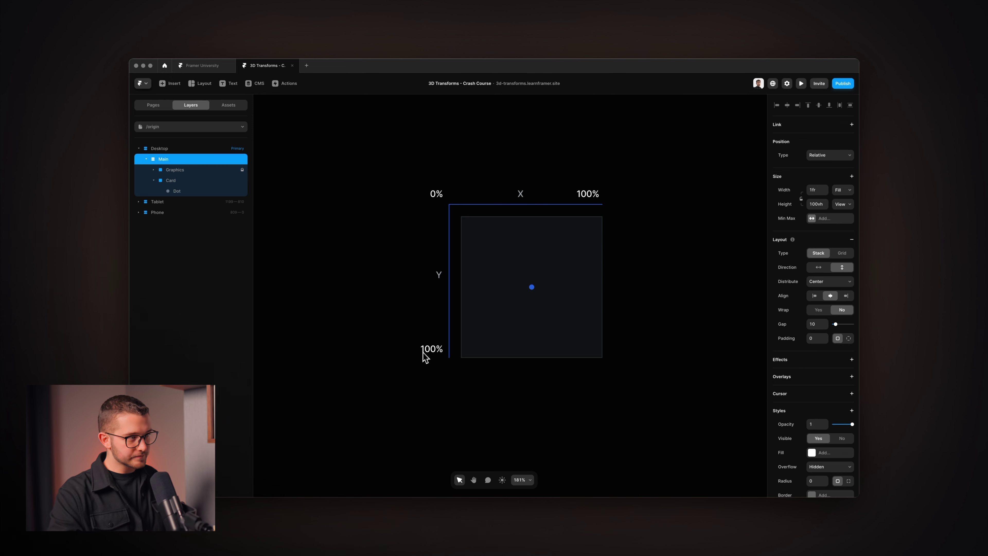
pyautogui.click(532, 287)
# Align the blue dot to the bottom-right corner of the square card.
pyautogui.click(534, 318)
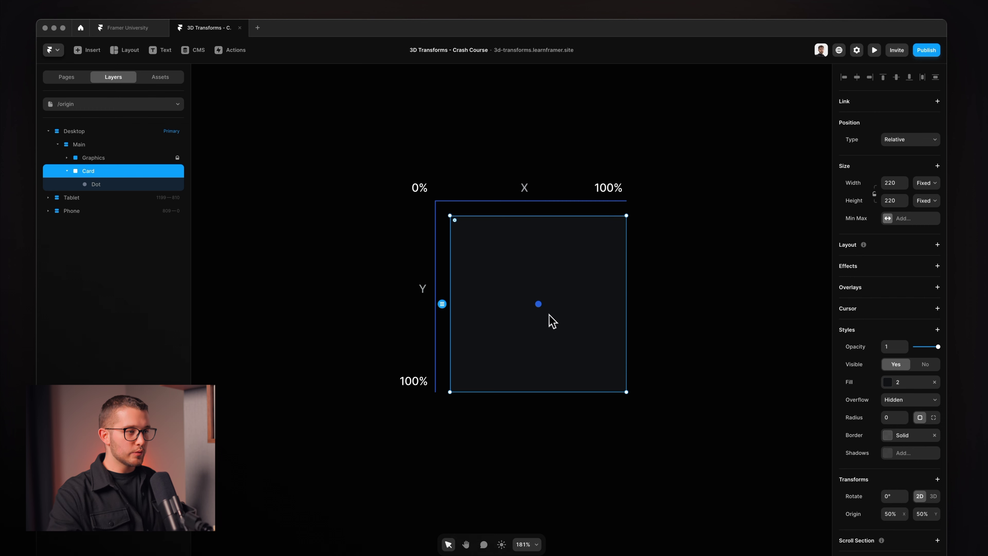
pyautogui.press('Return')
pyautogui.hotkey('alt', 'd')
pyautogui.hotkey('alt', 's')
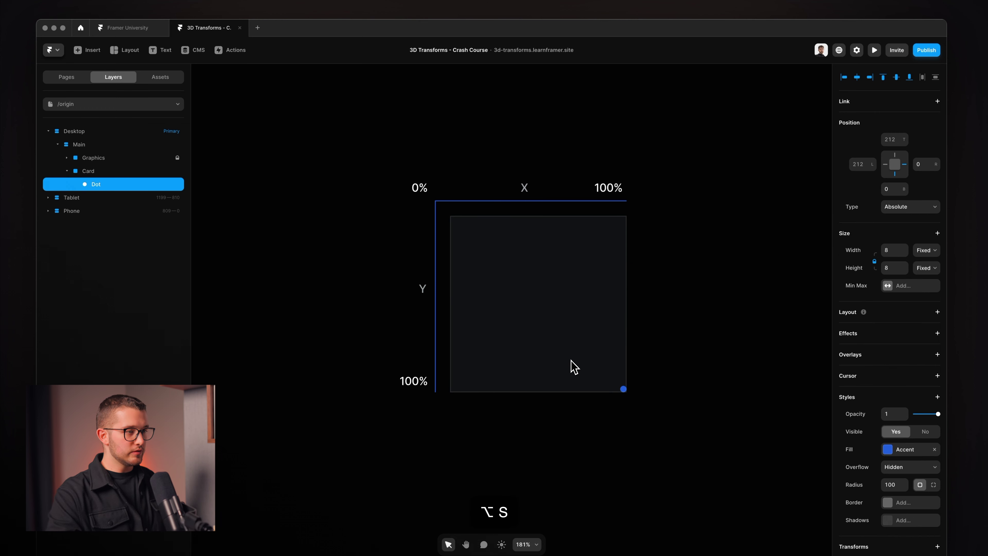
# Set the square card's transform origin to 100% on both X and Y.
pyautogui.click(587, 352)
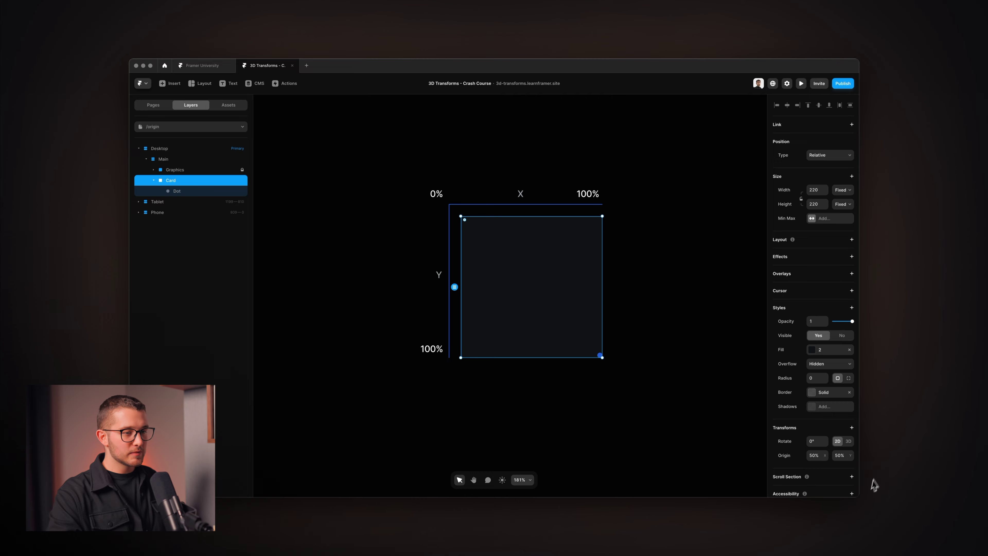
pyautogui.click(814, 455)
pyautogui.write('100')
pyautogui.click(840, 455)
pyautogui.write('100')
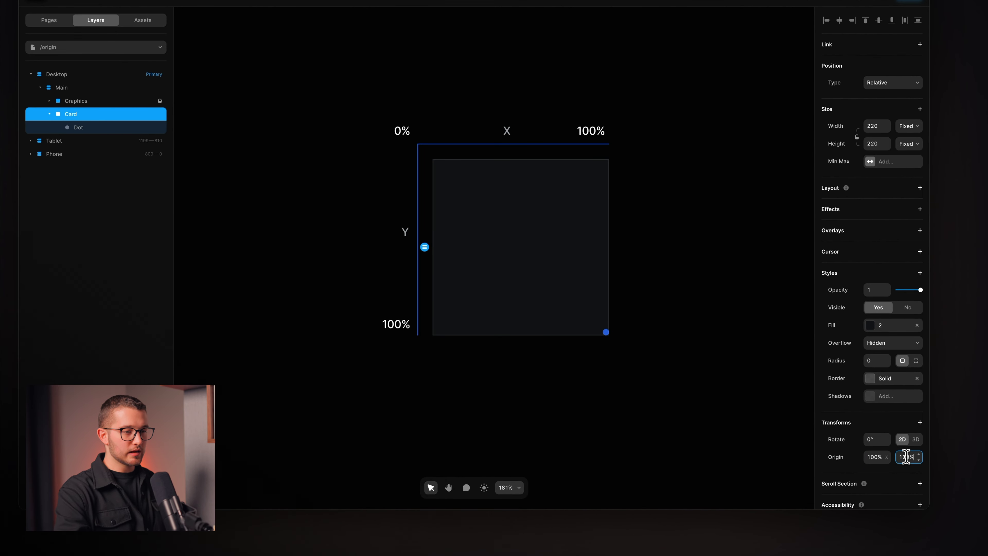
# Test the square card's 2D rotation around its bottom-right origin and reset the rotation to 0°.
pyautogui.press('Return')
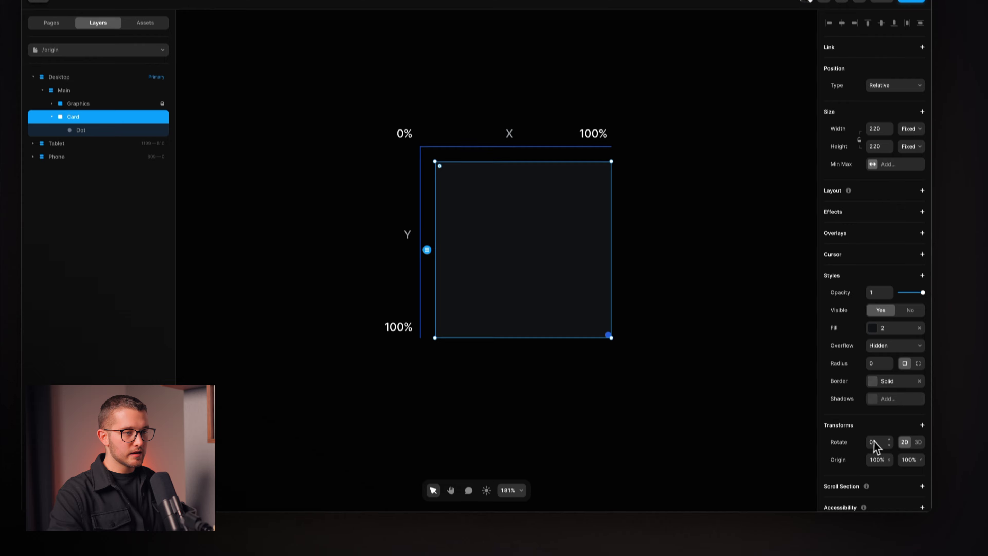
pyautogui.moveTo(884, 443); pyautogui.dragTo(887, 420)
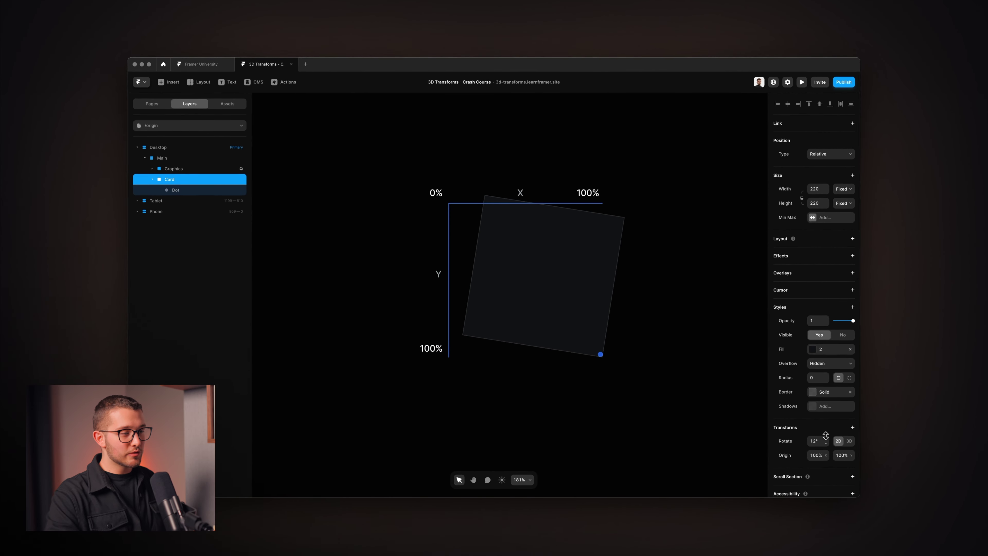
pyautogui.moveTo(826, 435); pyautogui.dragTo(824, 441)
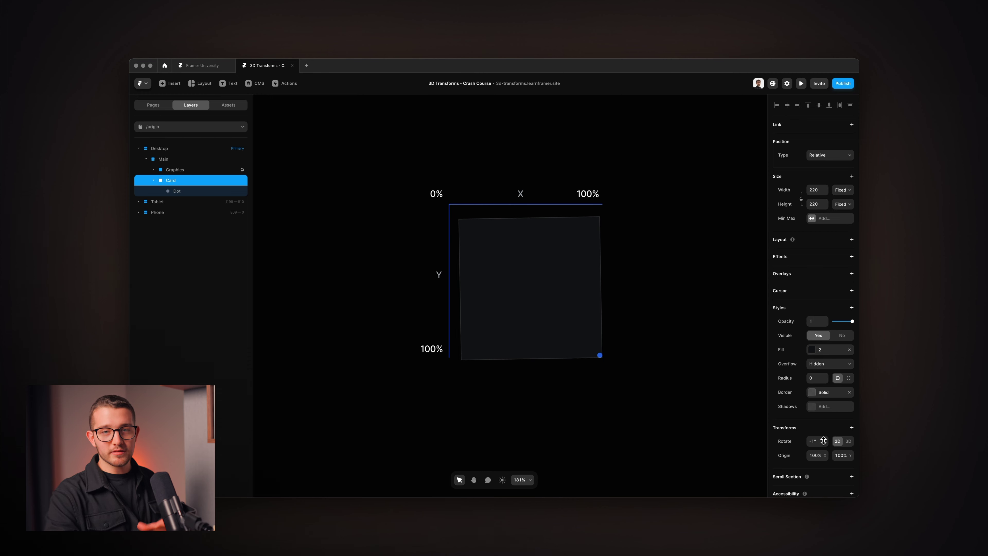
pyautogui.click(814, 439)
pyautogui.write('0')
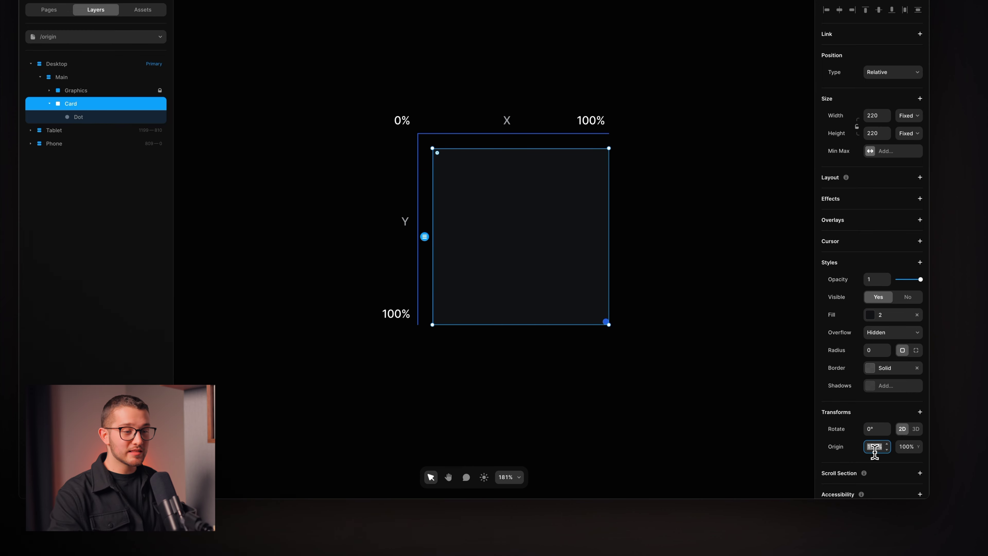
# Switch to the /advanced page and rotate Card 1 in 3D around its Y axis to -121°.
pyautogui.click(689, 382)
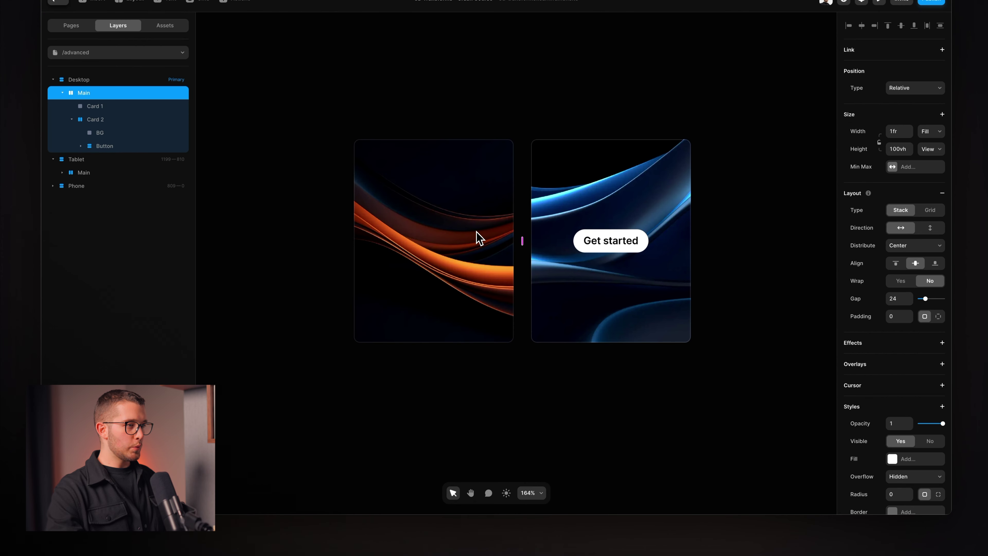
pyautogui.click(480, 238)
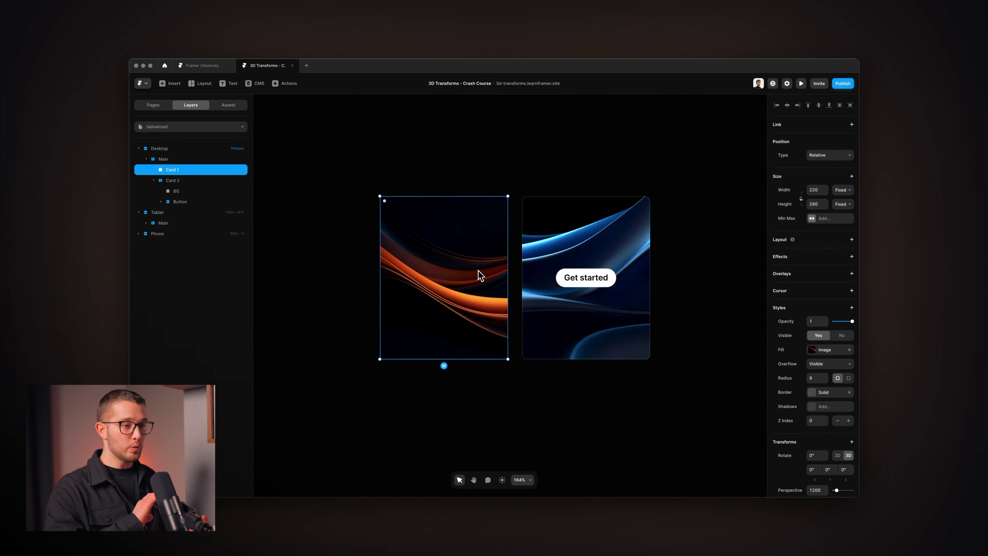
pyautogui.scroll(-3, 796, 358)
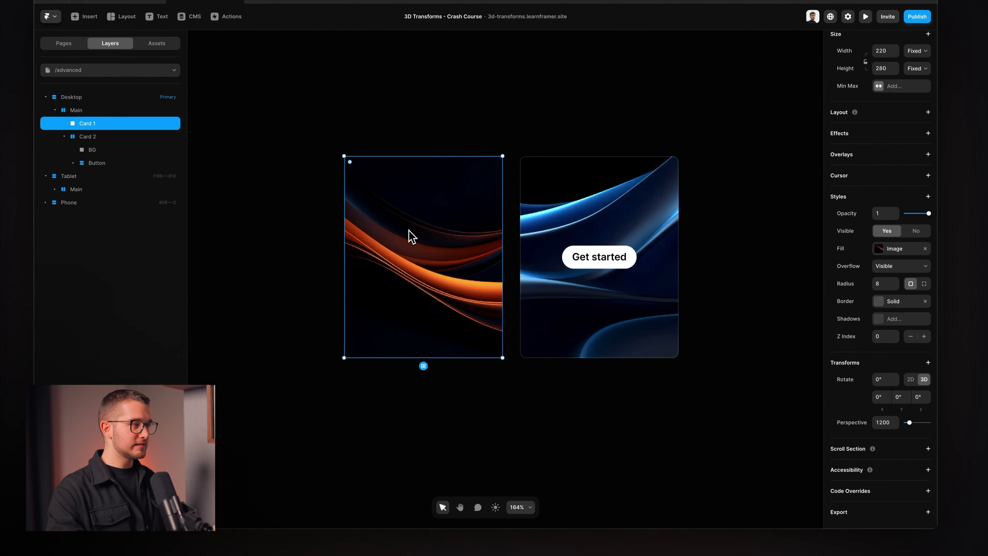
pyautogui.moveTo(909, 402); pyautogui.dragTo(908, 401)
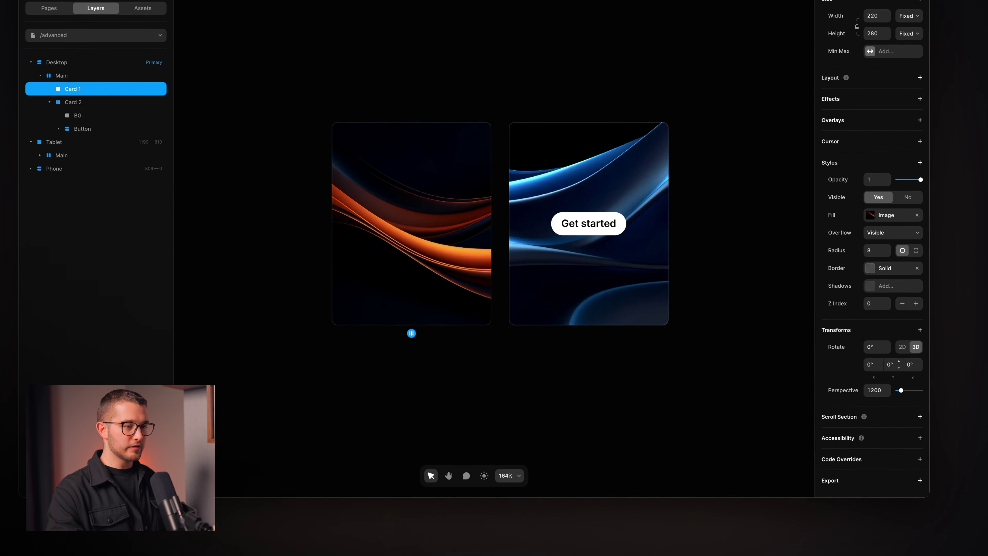
pyautogui.moveTo(897, 367); pyautogui.dragTo(899, 420)
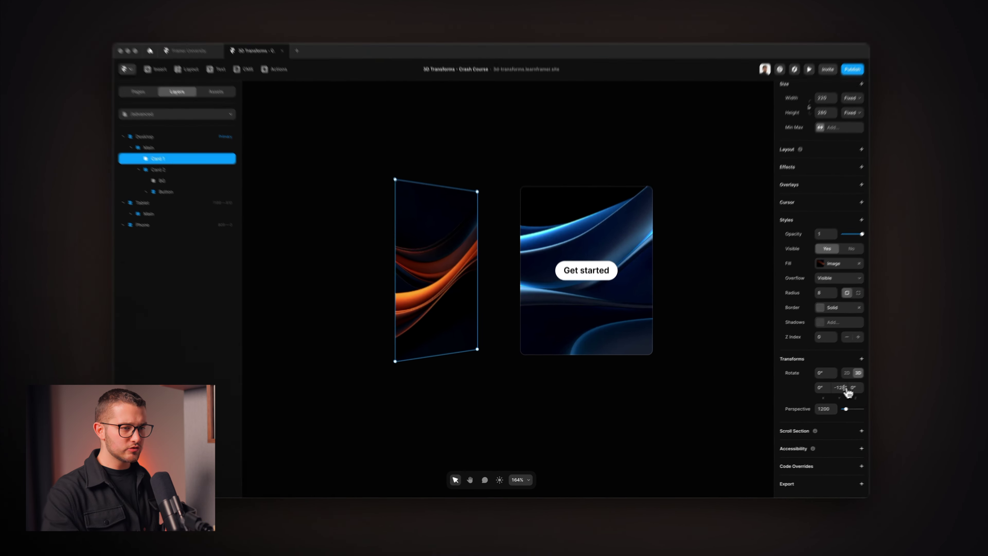
pyautogui.moveTo(835, 393); pyautogui.dragTo(837, 380)
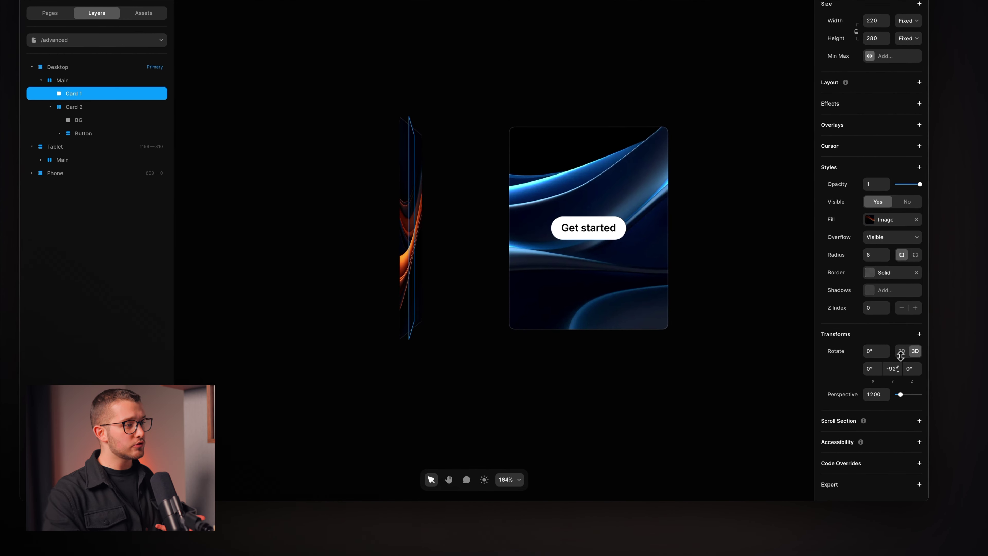
pyautogui.moveTo(901, 355)
pyautogui.mouseDown()
pyautogui.moveTo(901, 341)
pyautogui.moveTo(902, 366)
pyautogui.mouseUp()
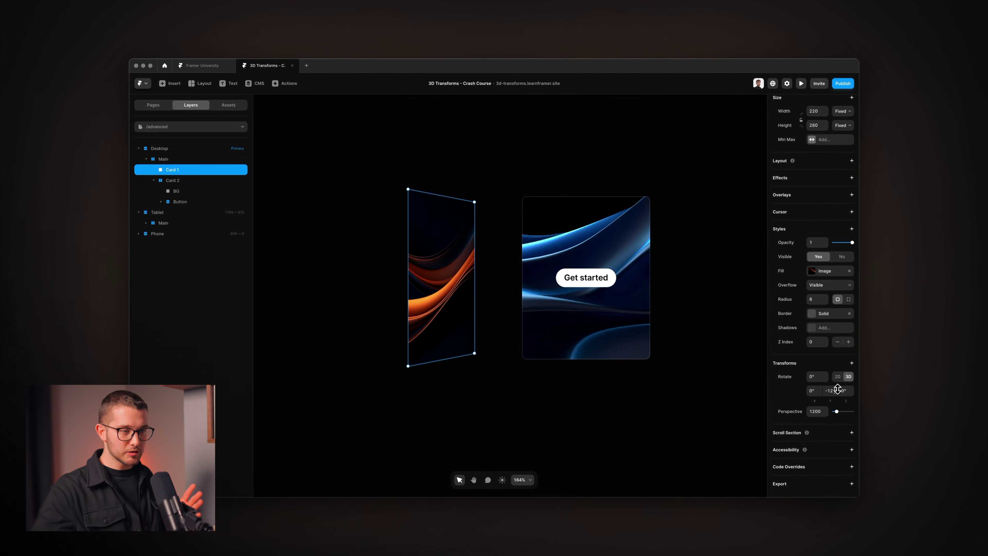
# Add the Backface transform to Card 1, set it to Hidden, and bring the Y rotation to -123°.
pyautogui.click(851, 362)
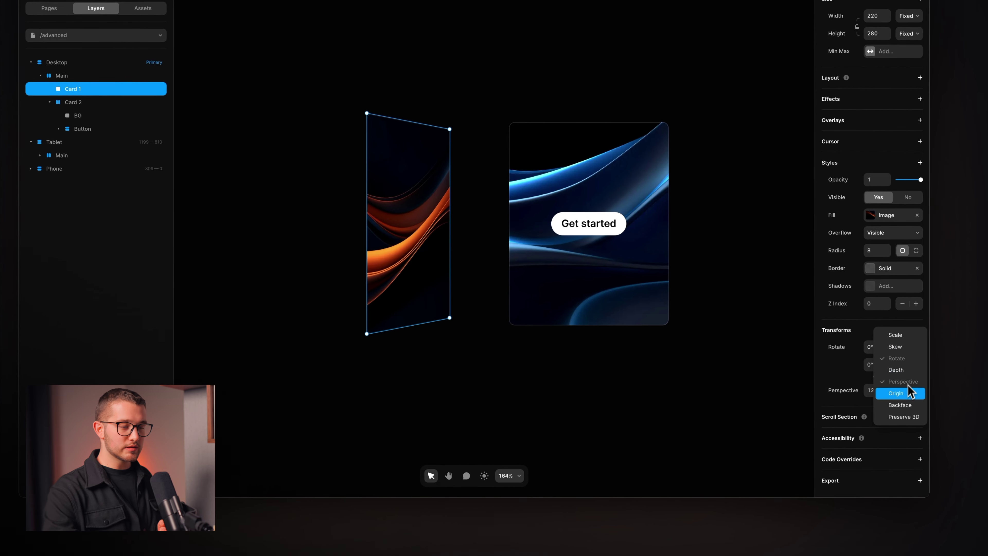
pyautogui.click(902, 405)
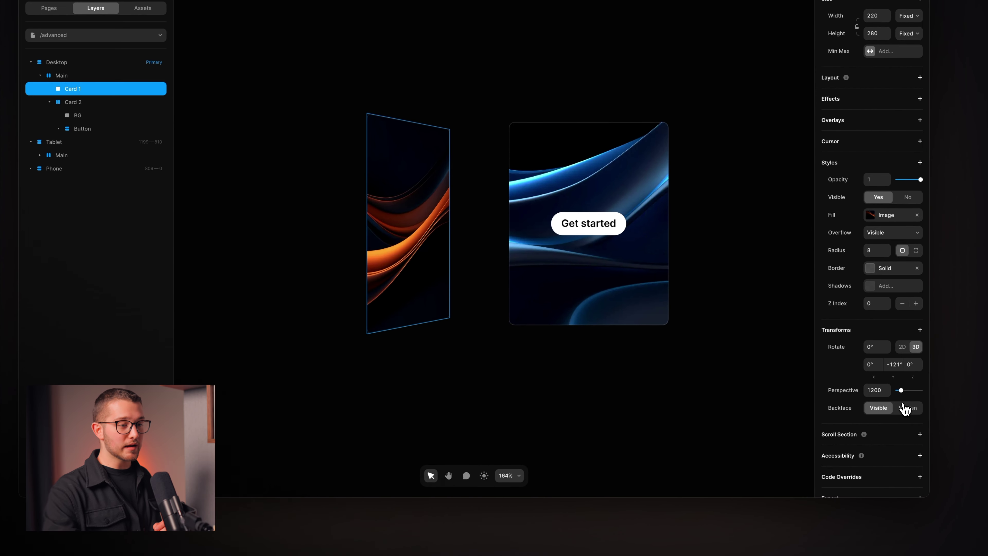
pyautogui.click(908, 409)
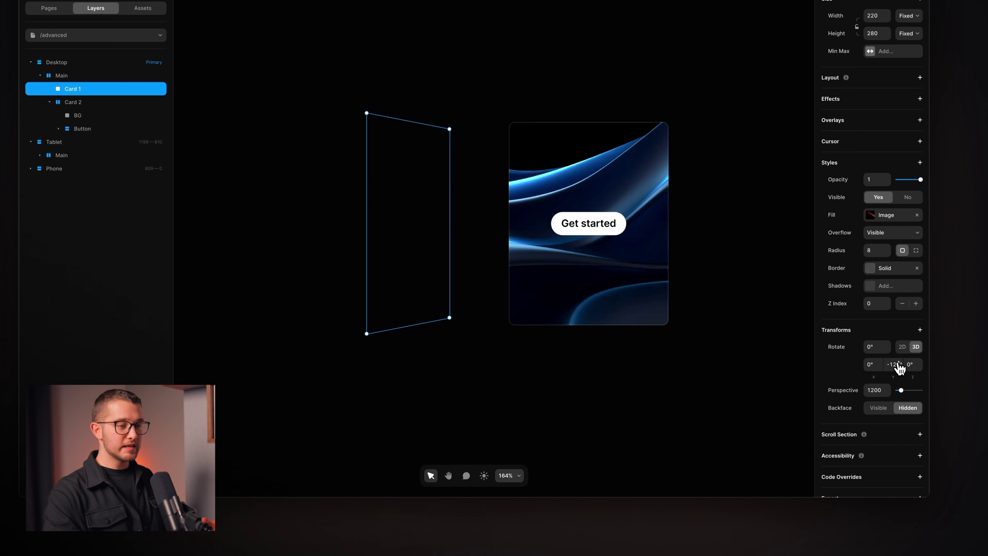
pyautogui.moveTo(899, 364); pyautogui.dragTo(834, 389)
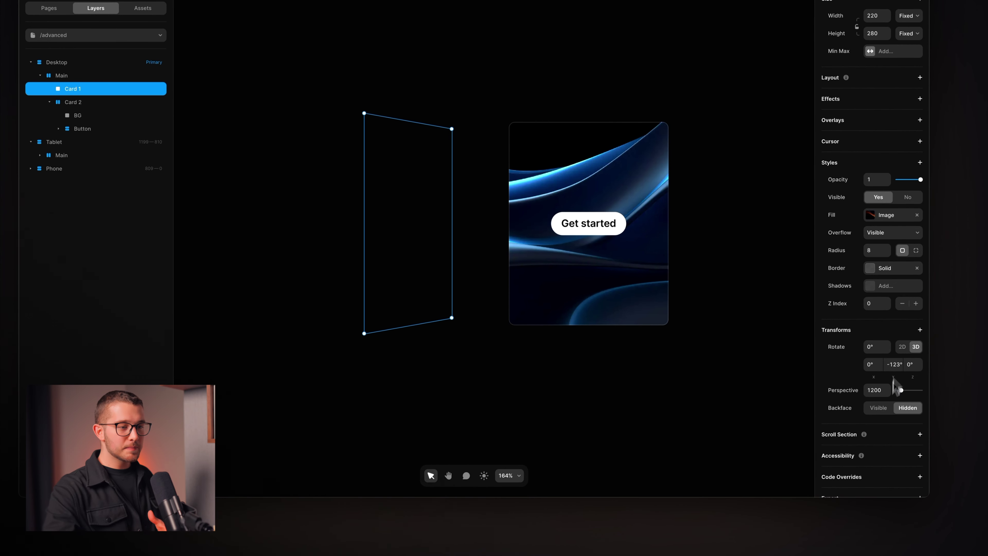
# Compare Card 1 with its backface visible and hidden, leave it Visible, and set the Y rotation to -62°.
pyautogui.click(879, 409)
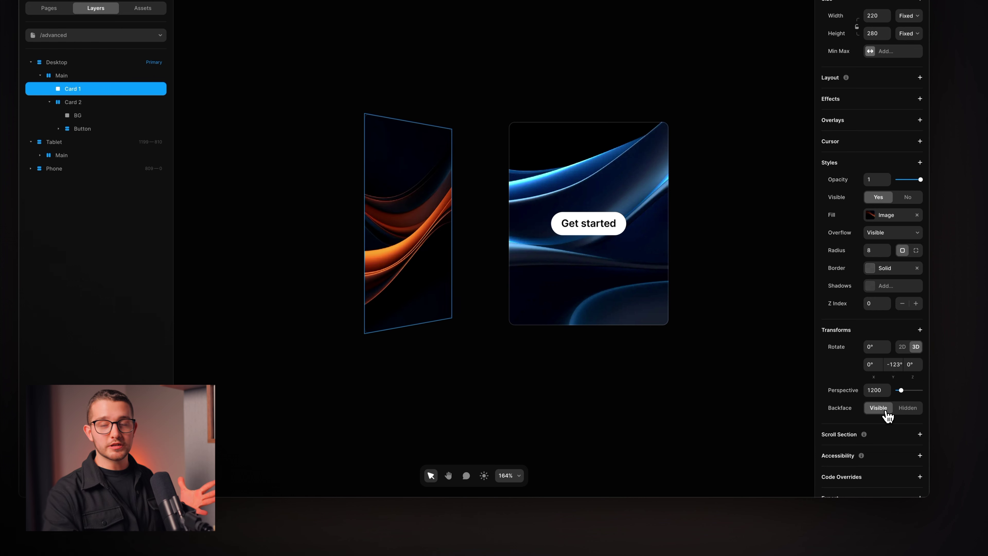
pyautogui.click(907, 409)
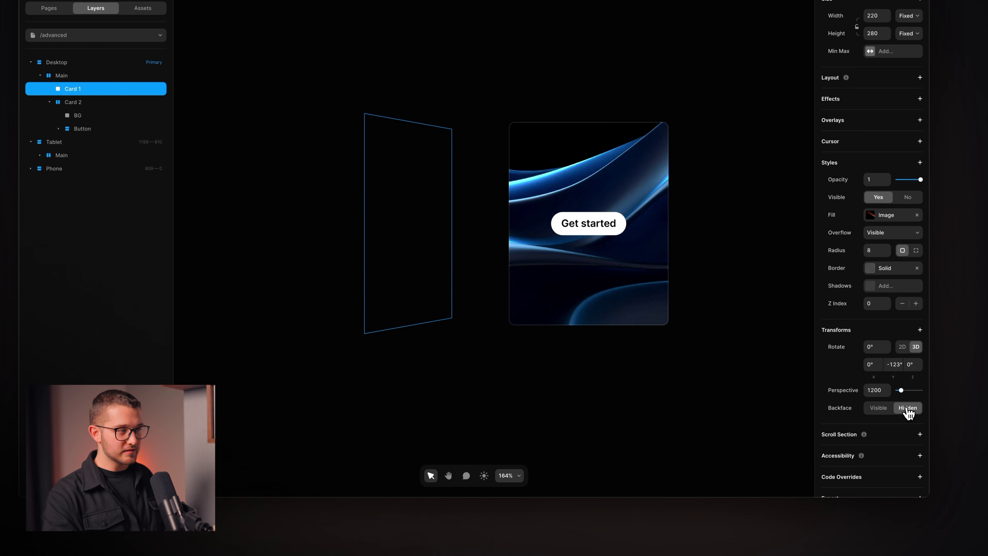
pyautogui.click(875, 408)
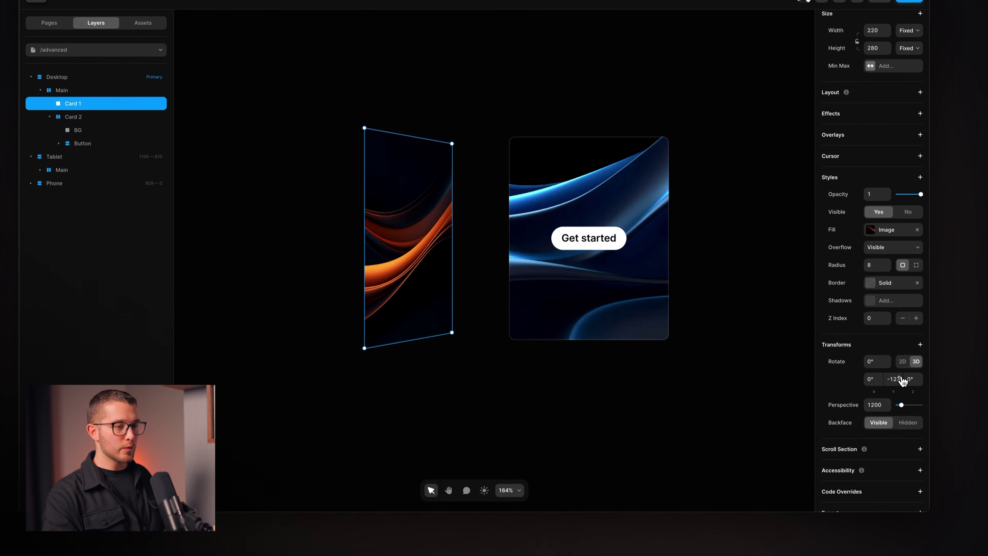
pyautogui.moveTo(902, 380); pyautogui.dragTo(904, 348)
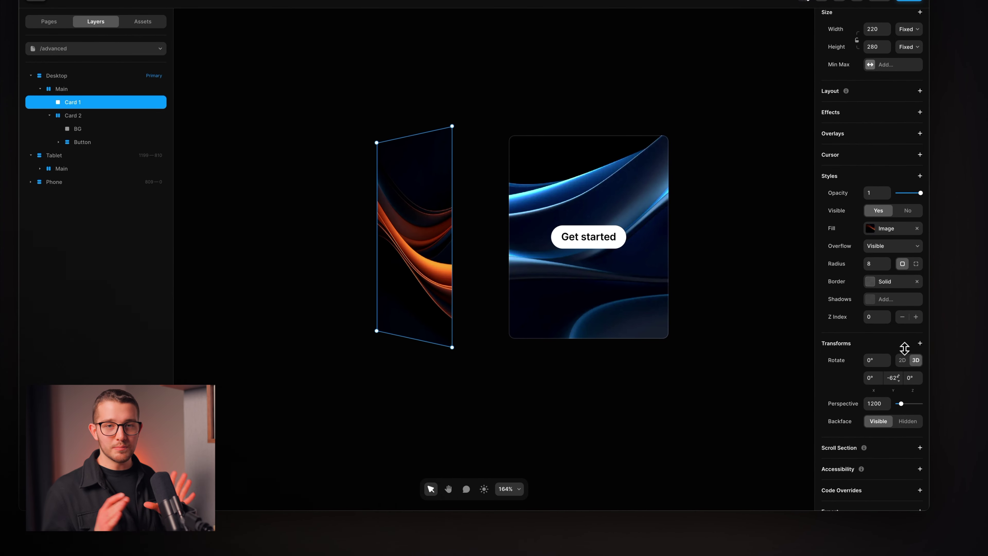
# Examine how Card 2 is built from its BG and Button layers, ending with Card 2 selected.
pyautogui.click(124, 117)
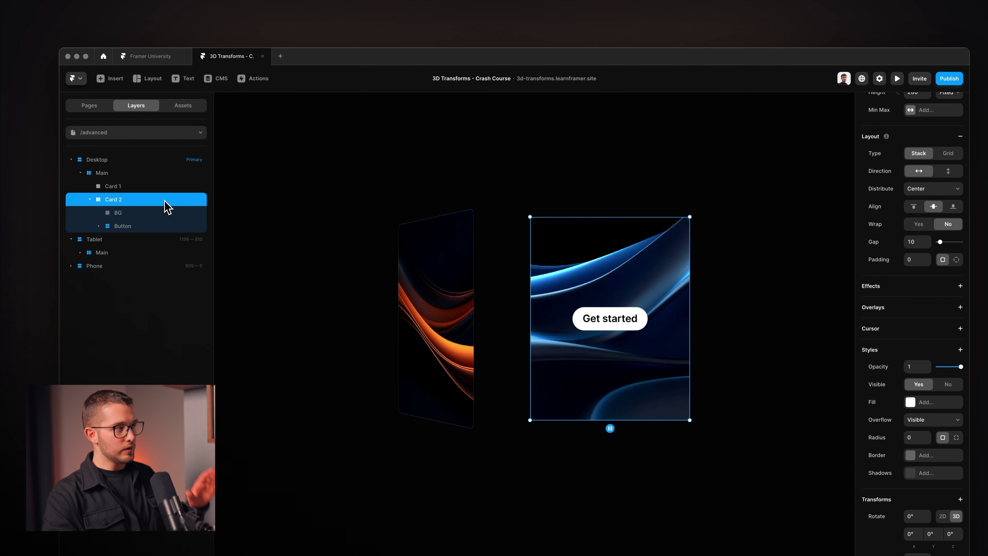
pyautogui.click(119, 215)
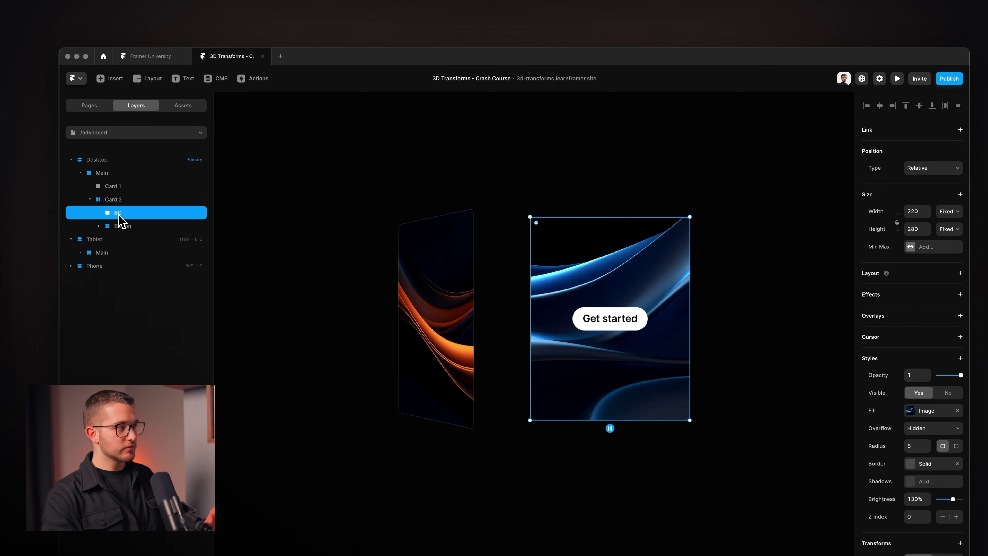
pyautogui.click(122, 229)
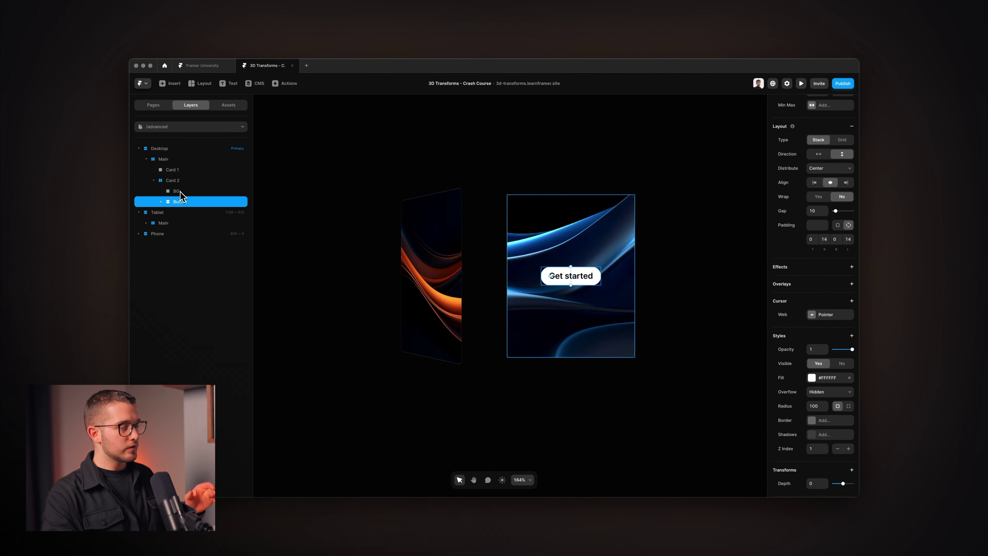
pyautogui.click(180, 190)
pyautogui.press('Escape')
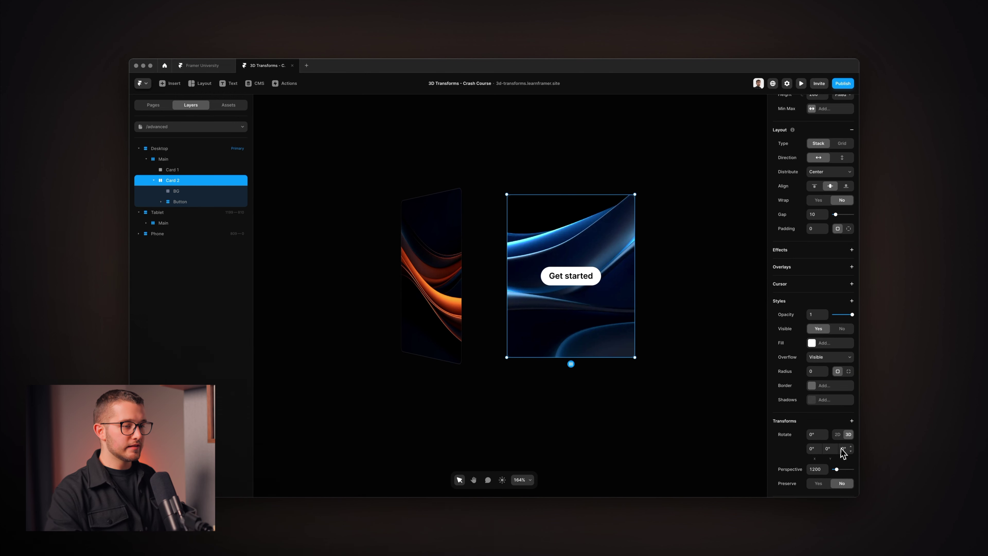
# Rotate Card 2 around its Y axis to -127° and remove its Preserve 3D transform.
pyautogui.moveTo(833, 450); pyautogui.dragTo(837, 490)
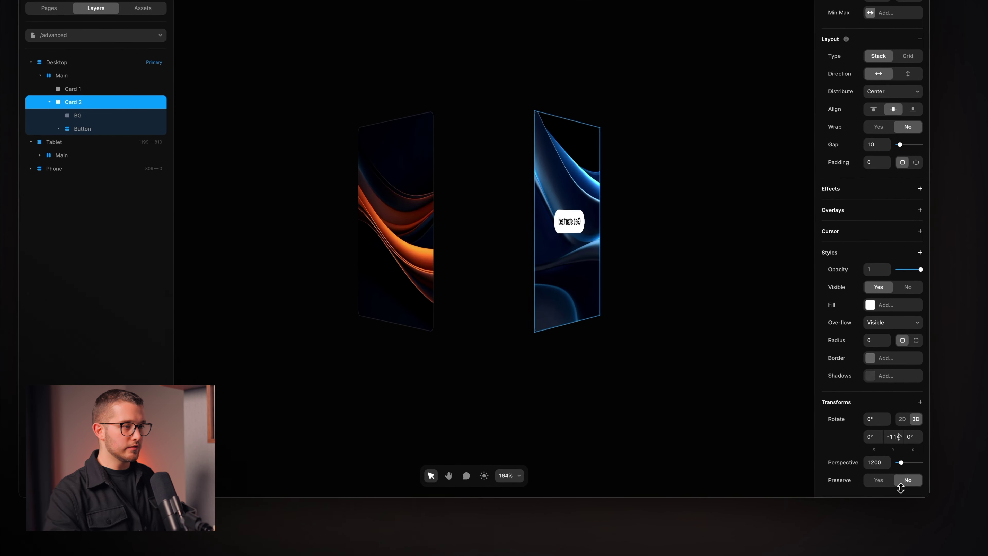
pyautogui.moveTo(901, 488); pyautogui.dragTo(897, 495)
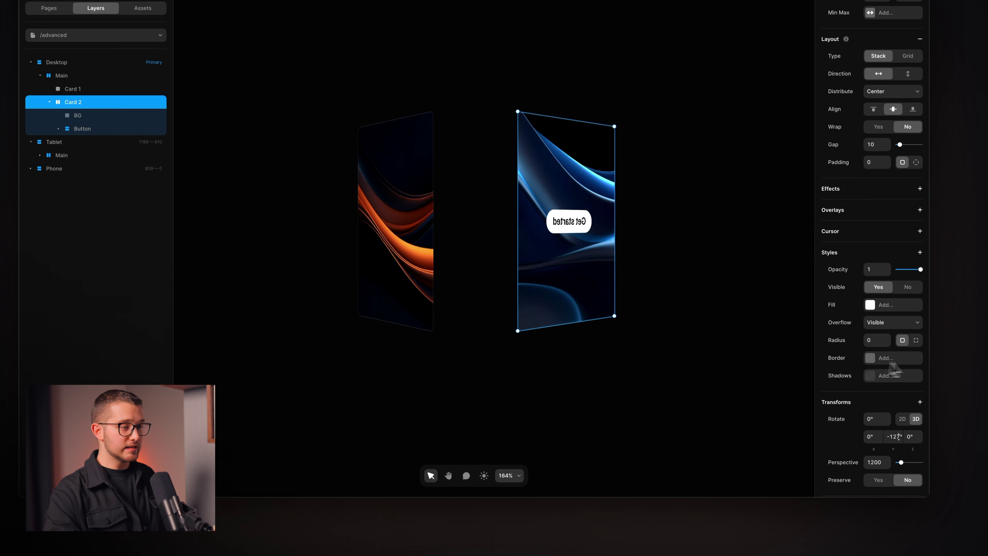
pyautogui.scroll(-3, 894, 369)
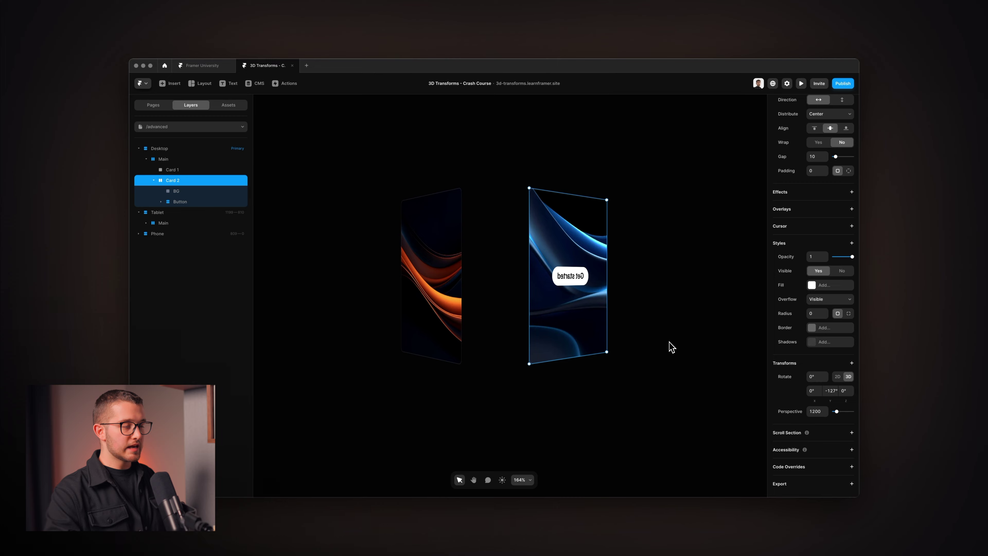
# Set the backface of Card 2's BG layer to Hidden and rotate Card 2 to -123° on Y.
pyautogui.click(175, 190)
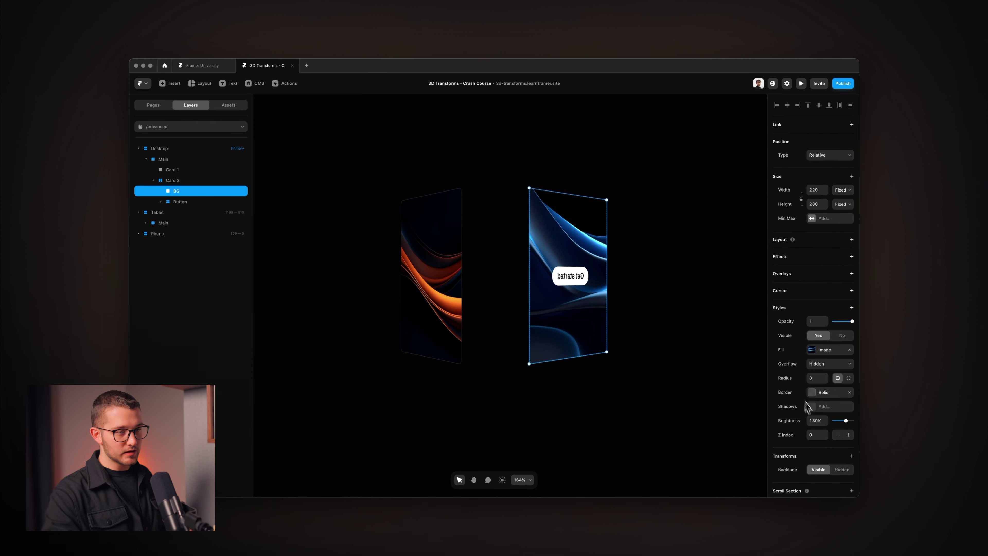
pyautogui.scroll(-3, 817, 409)
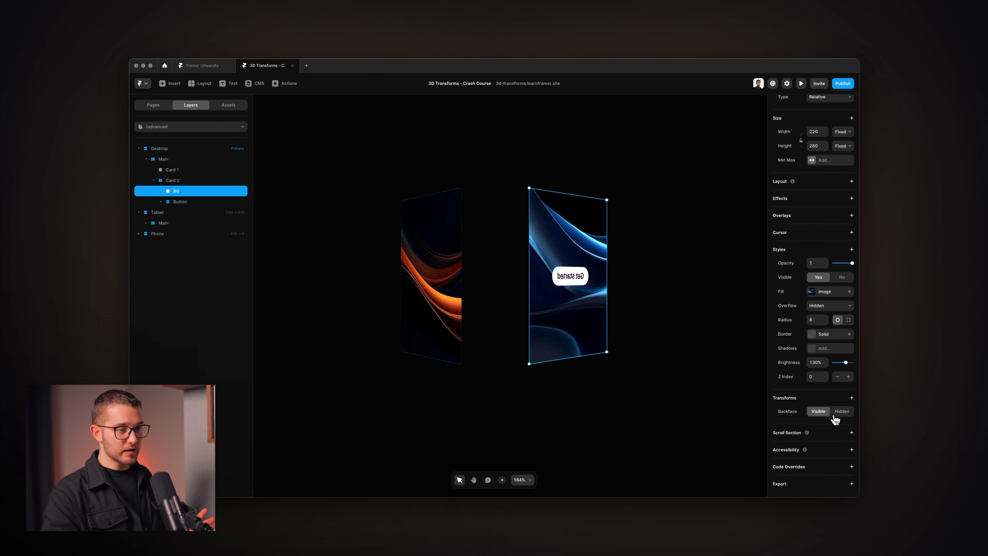
pyautogui.click(840, 412)
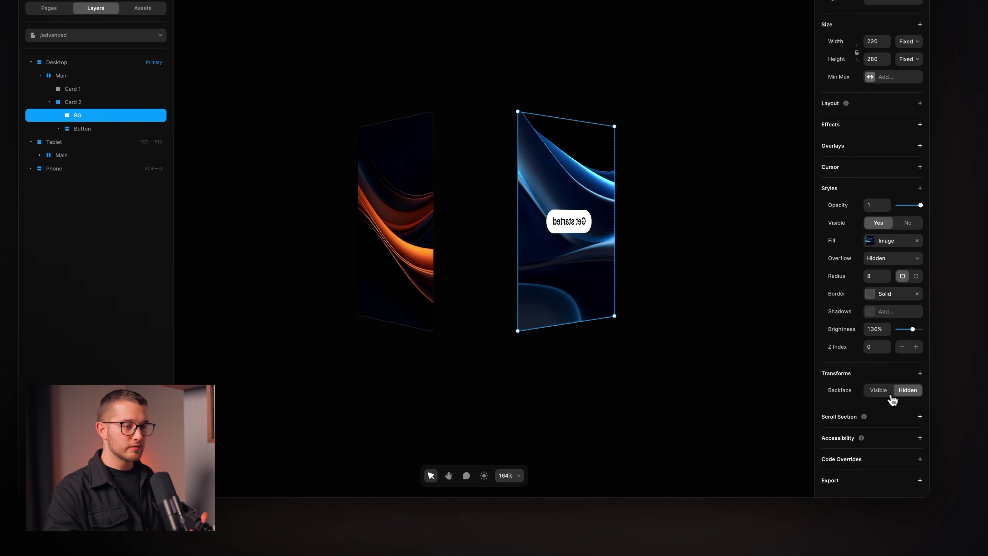
pyautogui.click(98, 102)
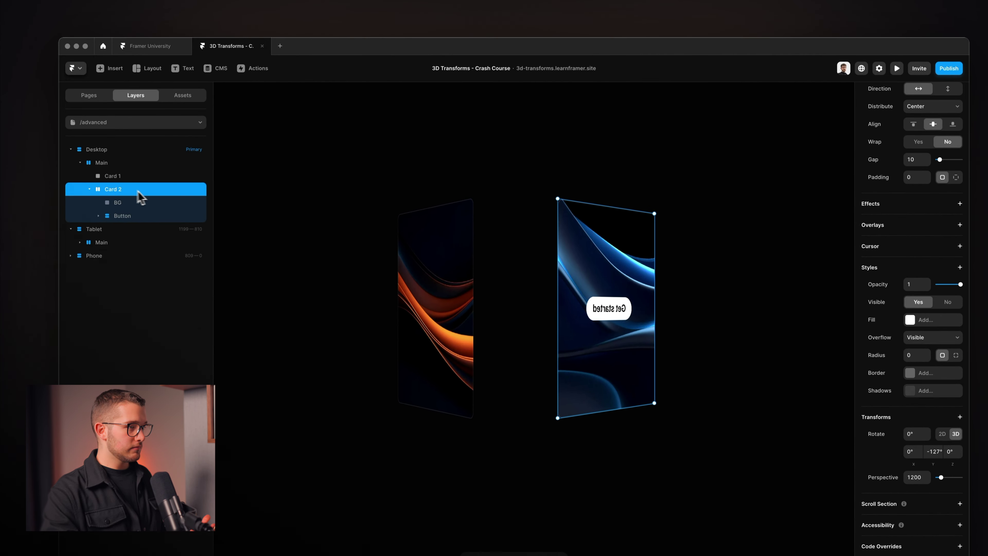
pyautogui.moveTo(934, 451)
pyautogui.mouseDown()
pyautogui.moveTo(936, 483)
pyautogui.moveTo(942, 446)
pyautogui.mouseUp()
pyautogui.moveTo(901, 366)
pyautogui.mouseDown()
pyautogui.moveTo(900, 342)
pyautogui.moveTo(902, 368)
pyautogui.mouseUp()
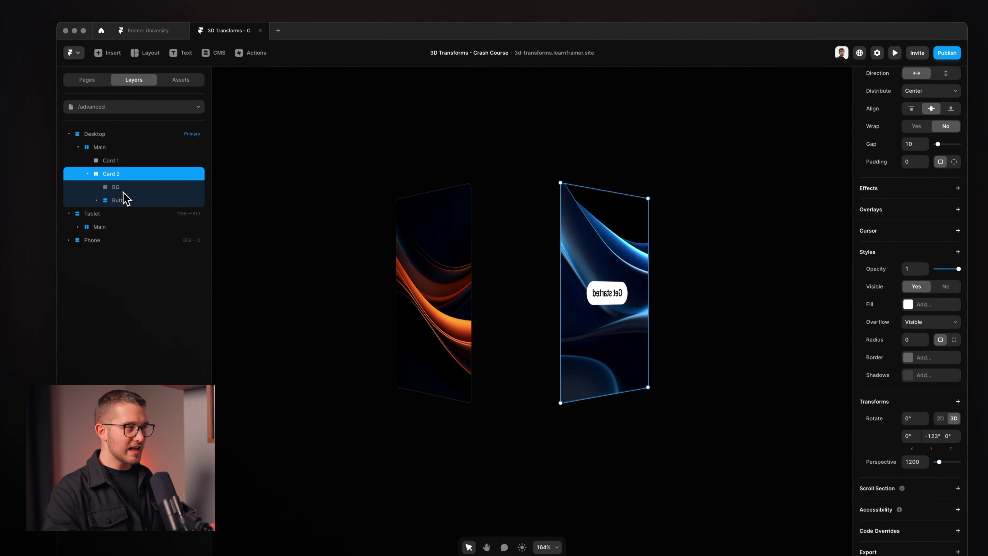
# Compare the BG layer's Visible and Hidden backface options, leaving the backface set to Hidden.
pyautogui.click(86, 126)
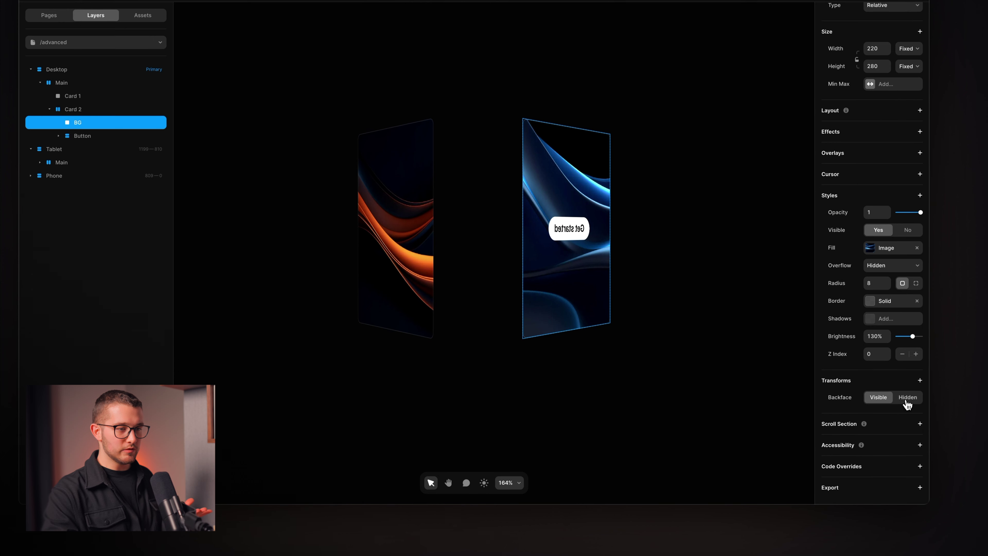
pyautogui.click(878, 403)
pyautogui.click(913, 403)
pyautogui.click(883, 403)
pyautogui.click(905, 403)
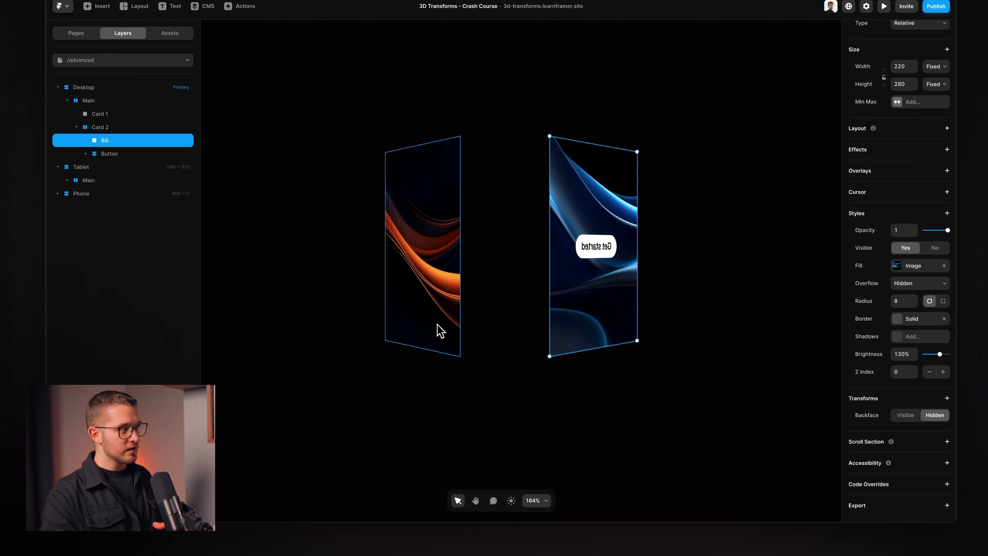
# Rotate Card 2 around its Y axis to -119°.
pyautogui.click(106, 128)
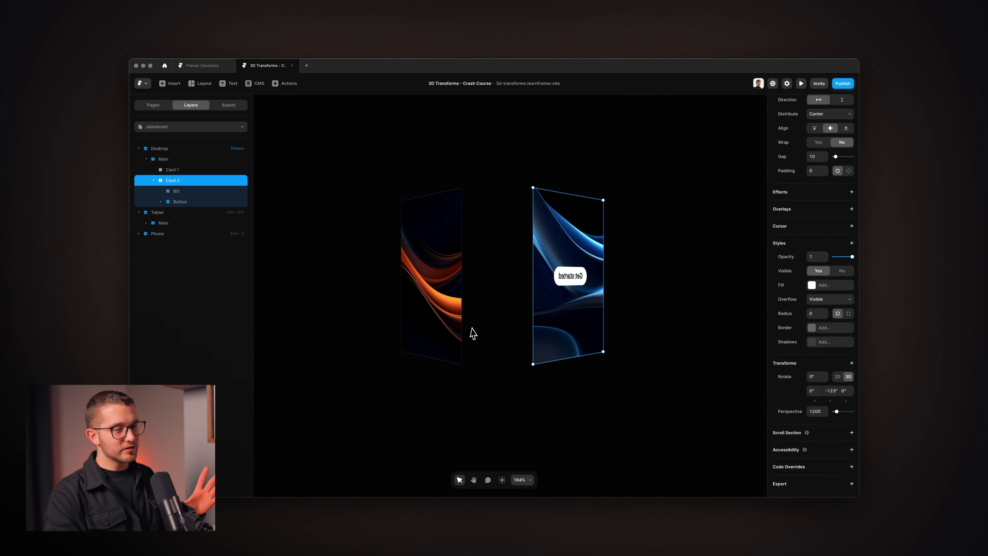
pyautogui.moveTo(831, 391); pyautogui.dragTo(836, 371)
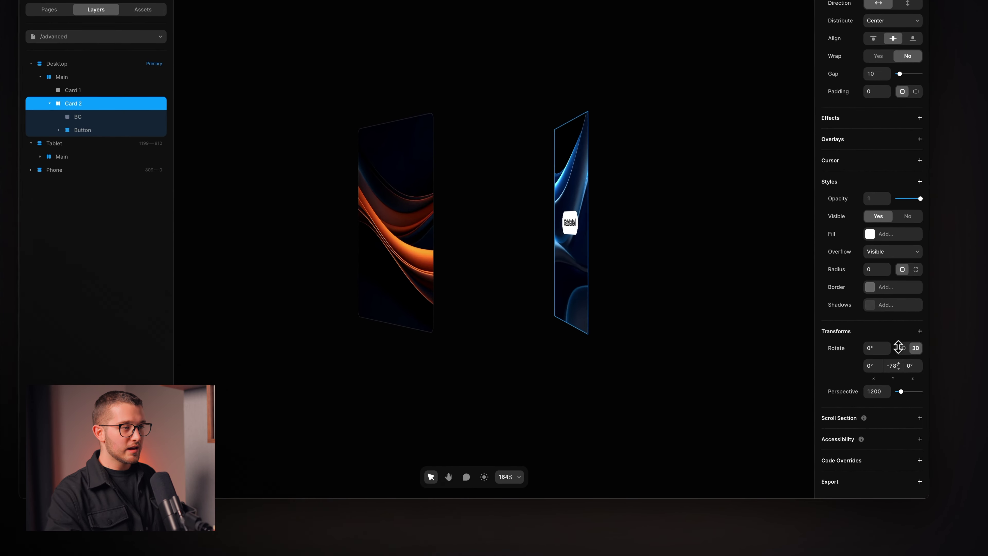
pyautogui.moveTo(899, 340); pyautogui.dragTo(896, 366)
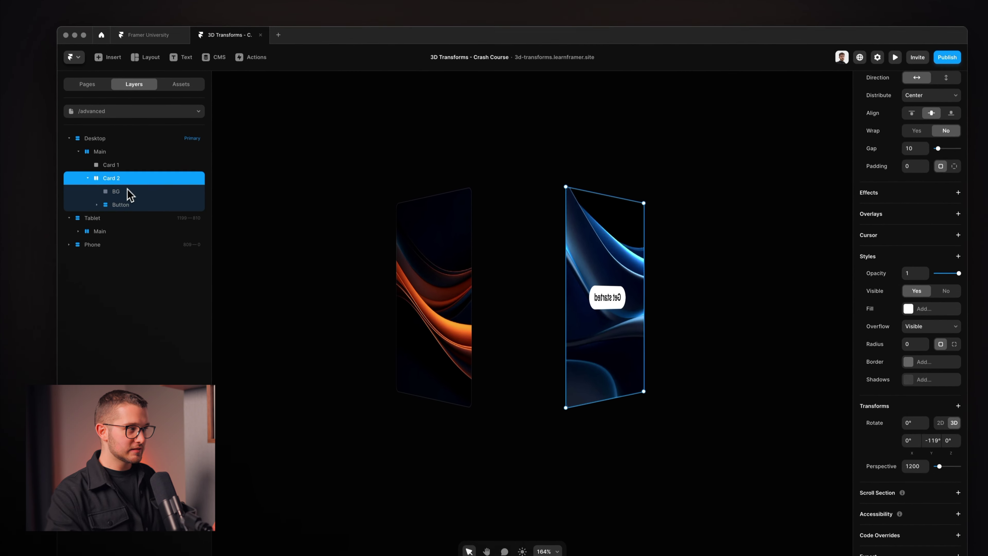
# Try a separate 3D rotation of -151° around the Y axis on Card 2's BG layer and remove that rotation.
pyautogui.click(130, 194)
pyautogui.click(131, 208)
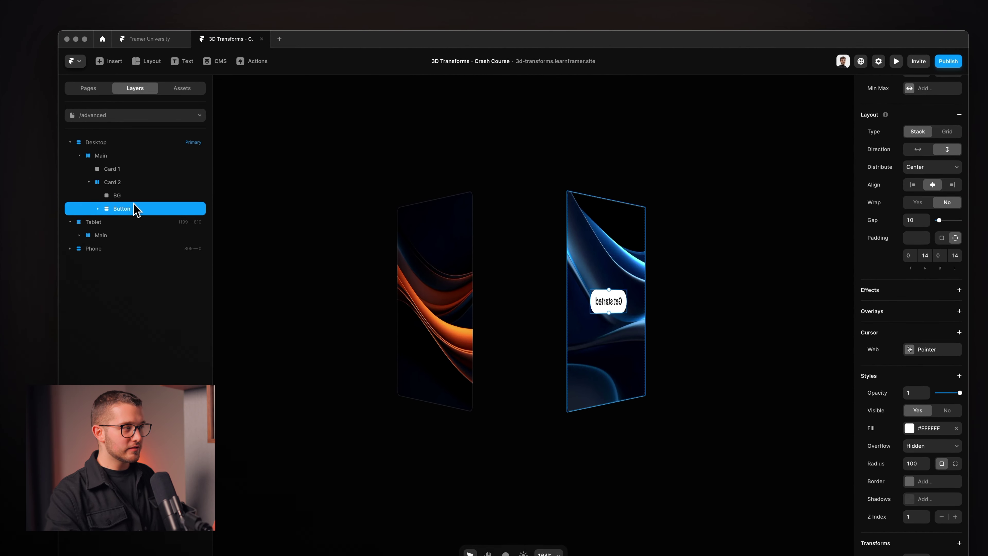
pyautogui.click(138, 193)
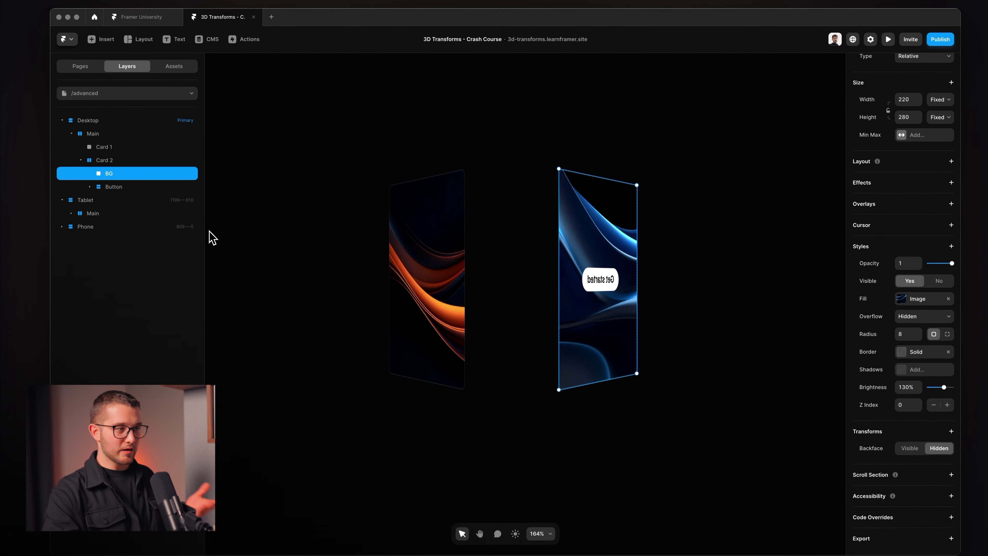
pyautogui.click(938, 414)
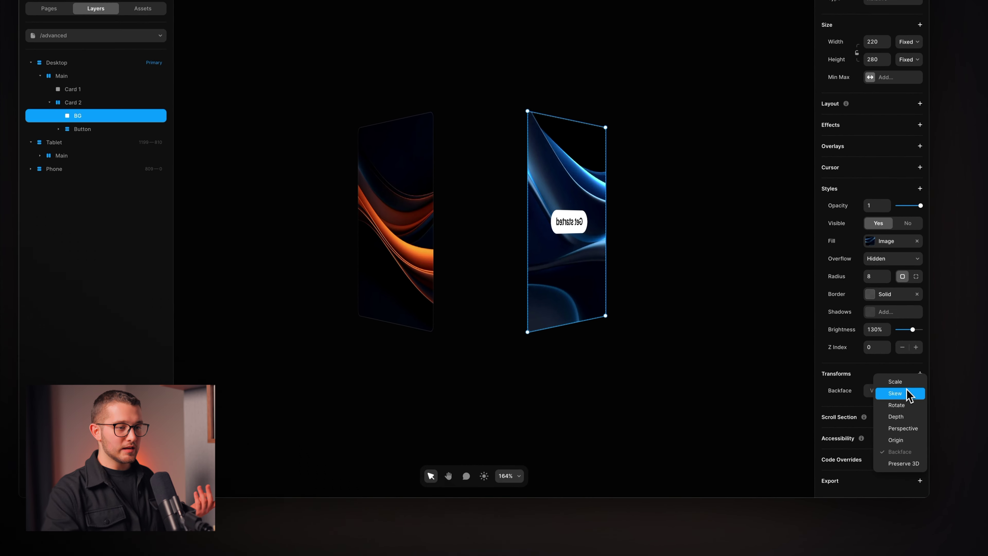
pyautogui.click(902, 404)
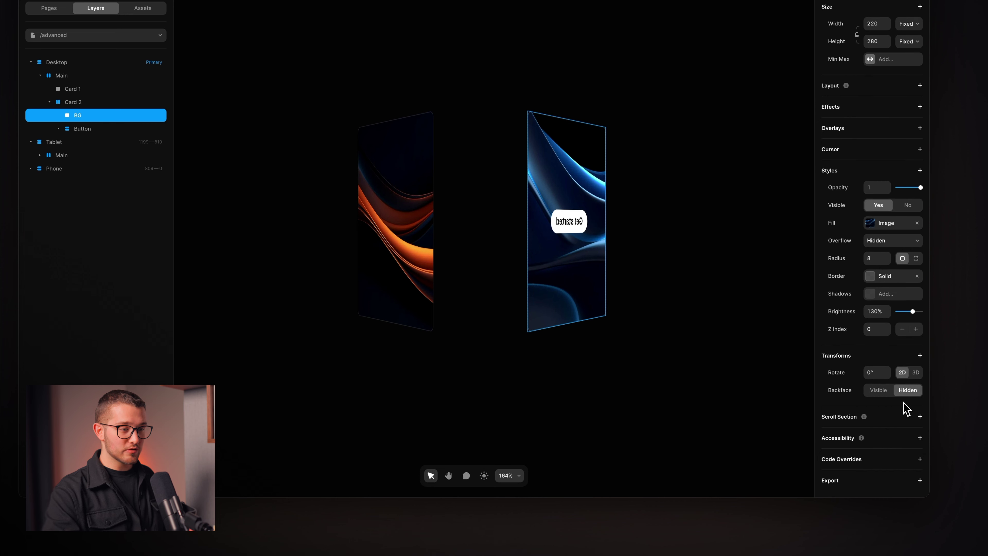
pyautogui.click(916, 374)
pyautogui.moveTo(898, 370); pyautogui.dragTo(887, 432)
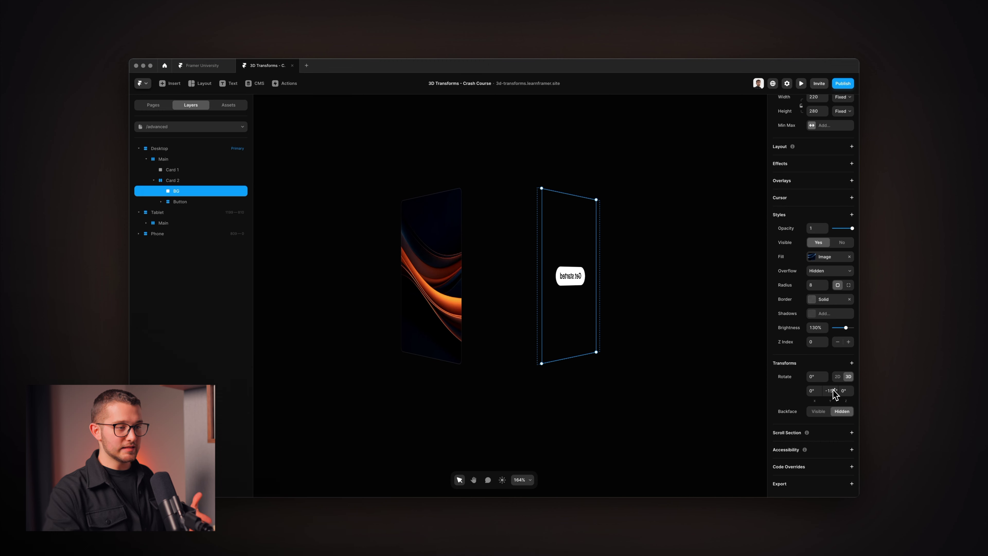
pyautogui.rightClick(794, 376)
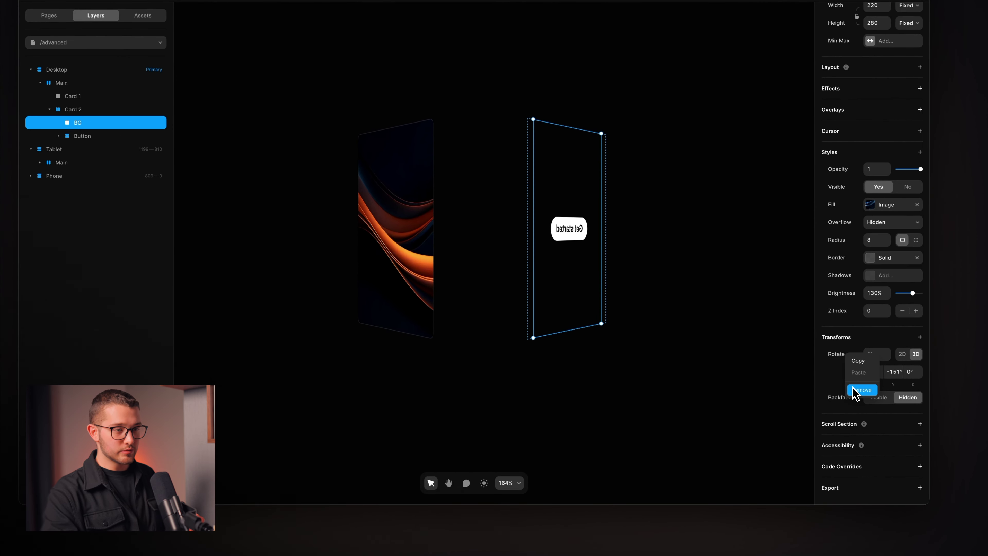
pyautogui.click(856, 390)
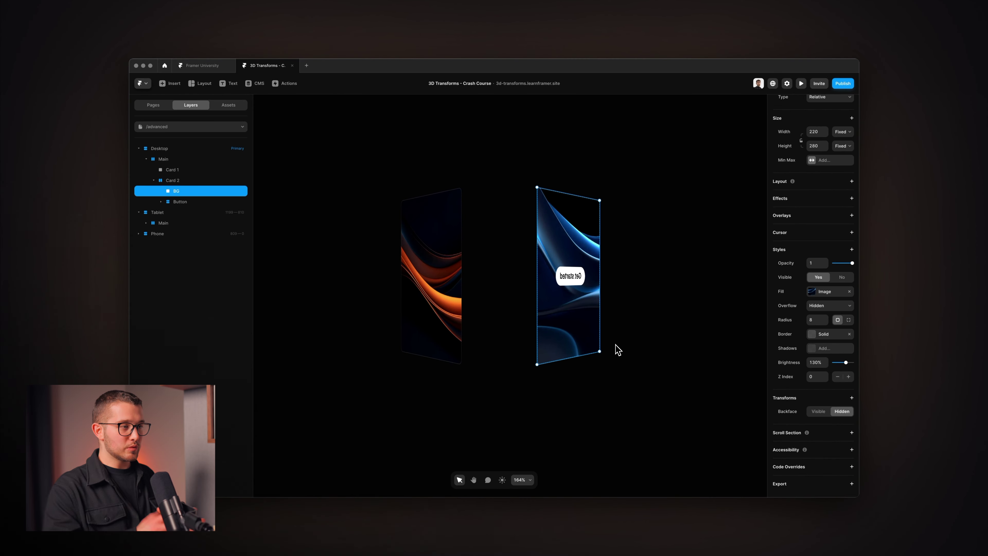
# Add a Preserve 3D transform to Card 2 and review its nested BG and Button layers.
pyautogui.click(205, 181)
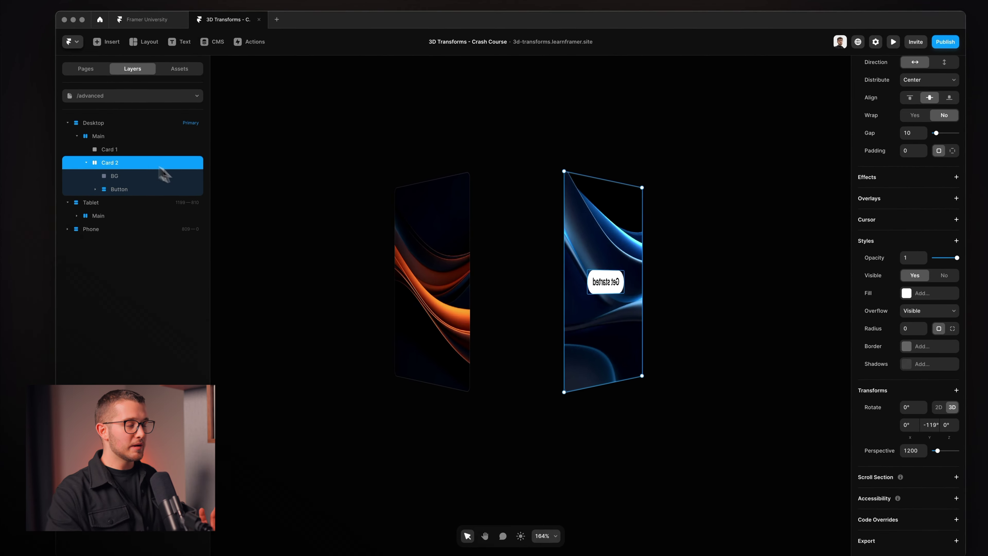
pyautogui.click(930, 348)
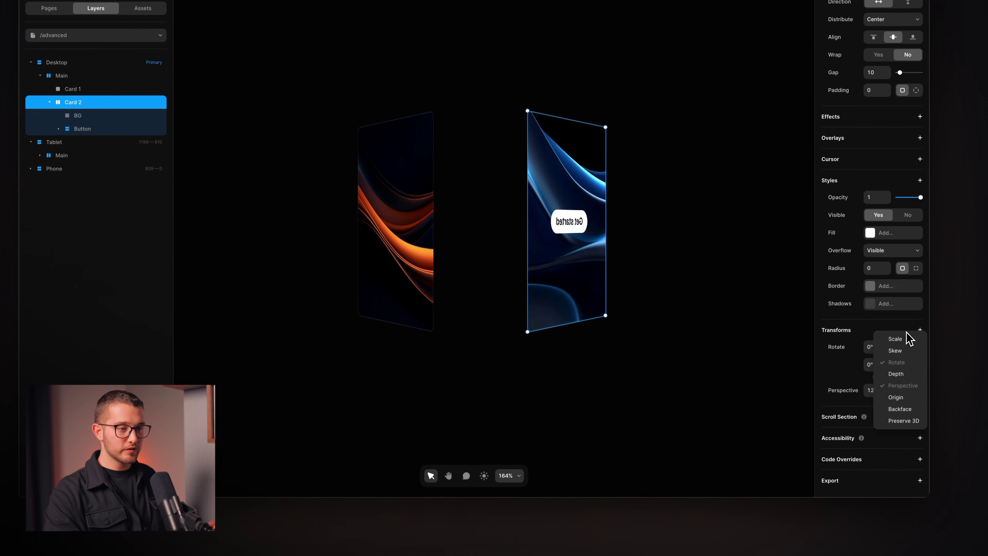
pyautogui.click(895, 421)
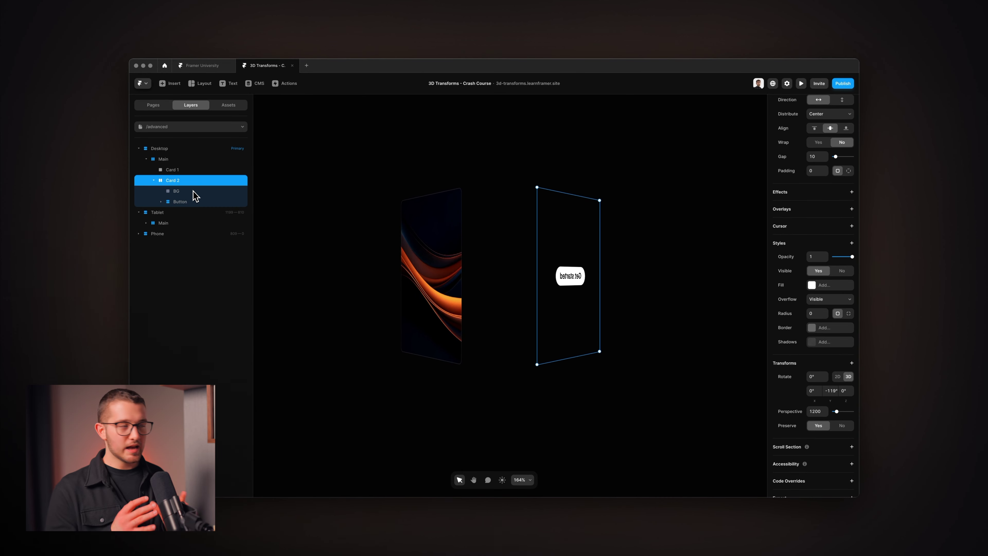
pyautogui.click(193, 191)
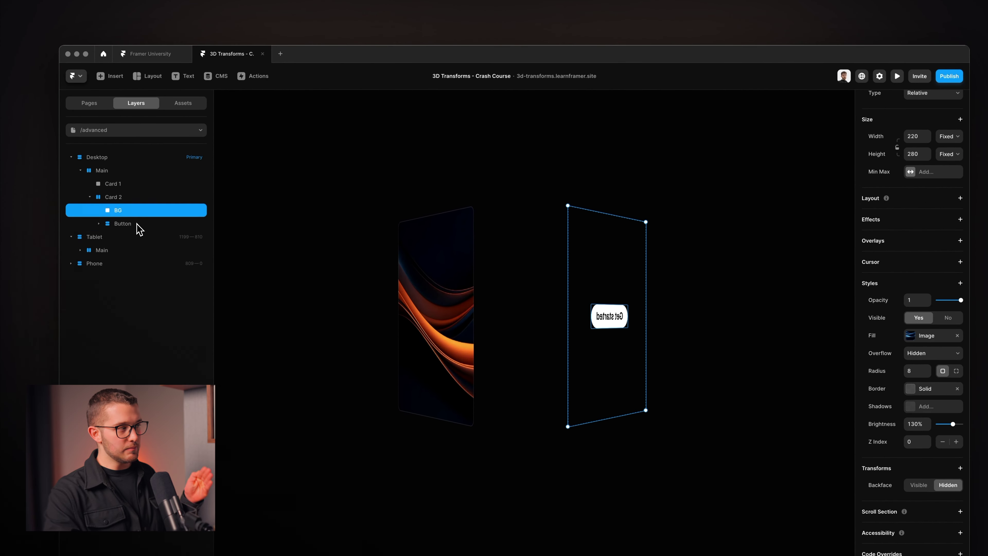
pyautogui.click(139, 229)
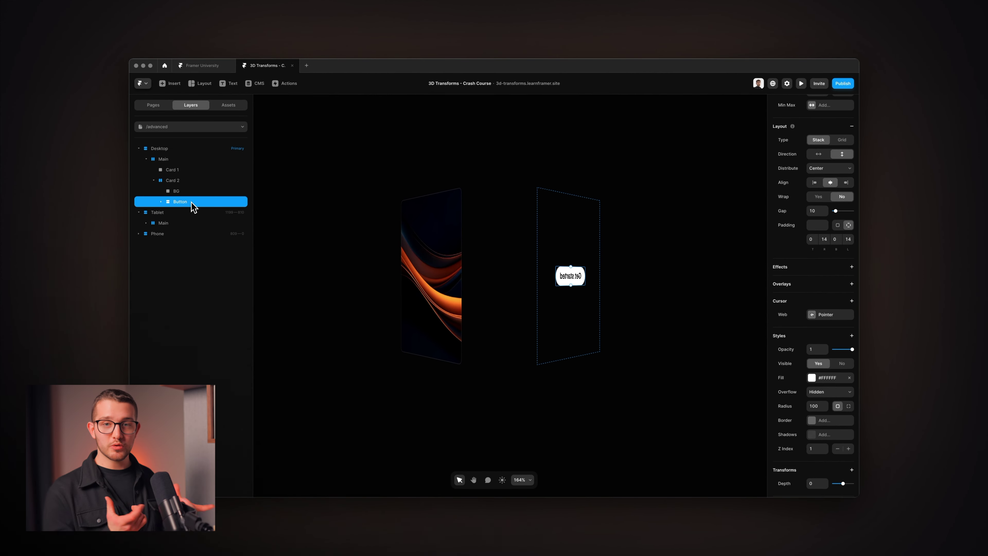
pyautogui.click(193, 182)
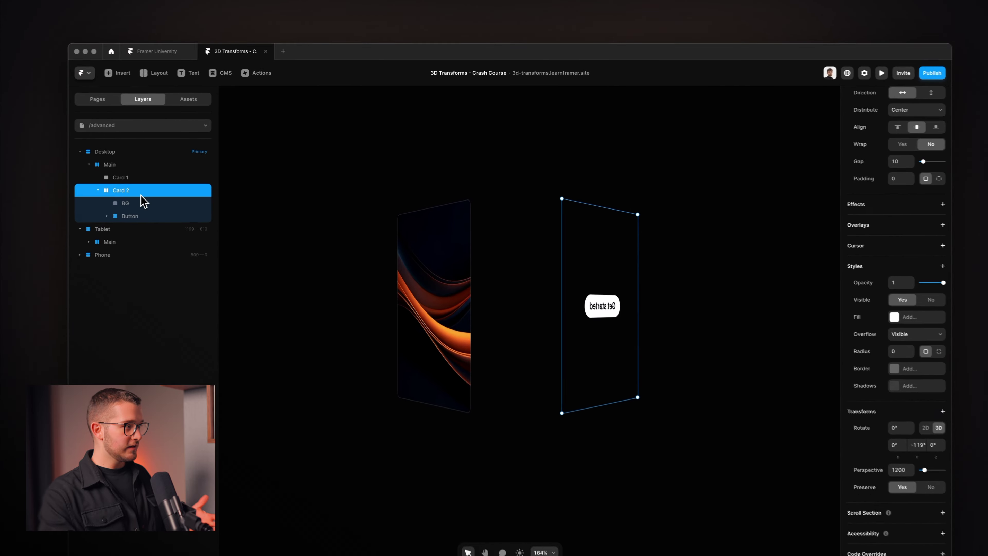
# Compare the Visible and Hidden backface options on Card 2's BG layer and leave the backface set to Visible.
pyautogui.click(195, 192)
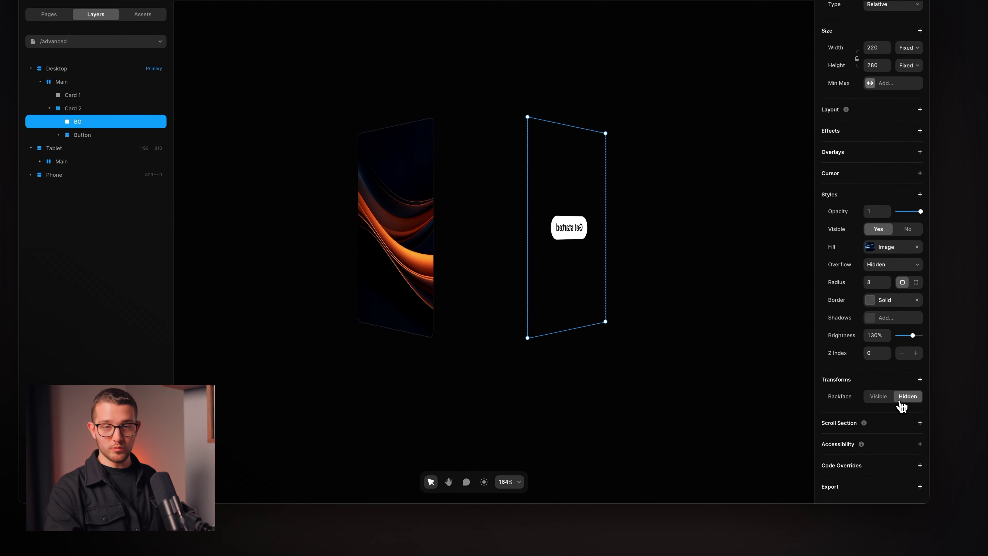
pyautogui.click(879, 396)
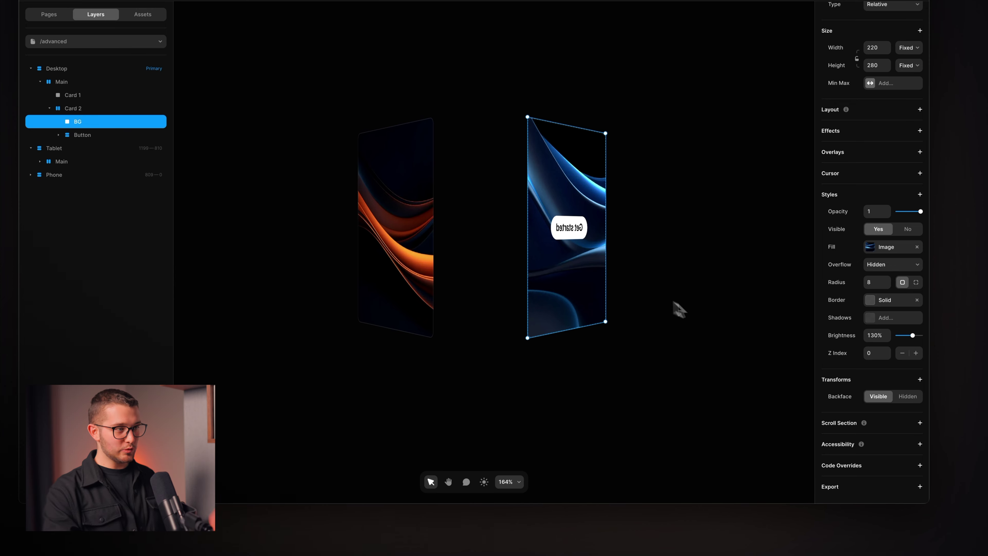
pyautogui.click(909, 397)
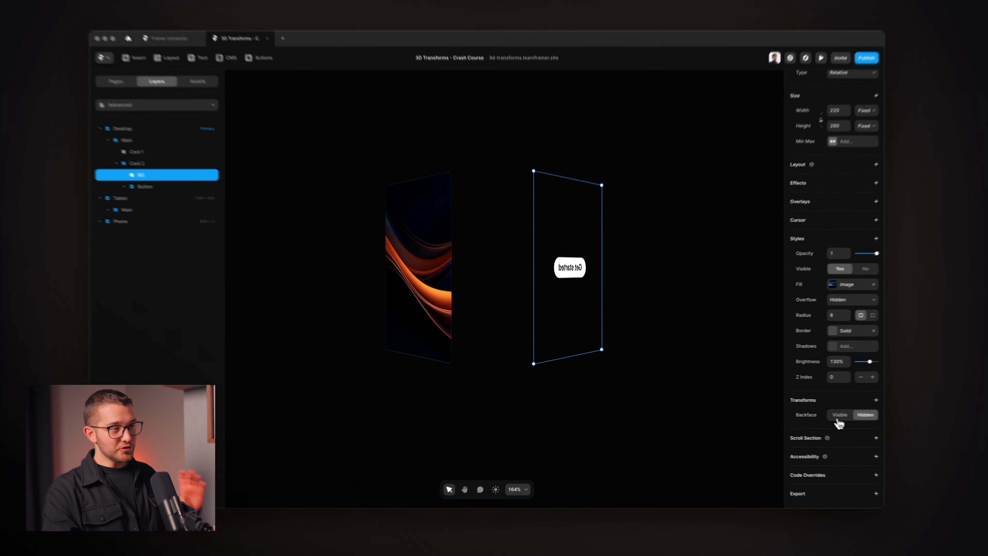
pyautogui.click(880, 397)
# Switch Card 2's Preserve 3D to No and rotate the card to 43° on X, -62° on Y and 66° on Z.
pyautogui.press('Escape')
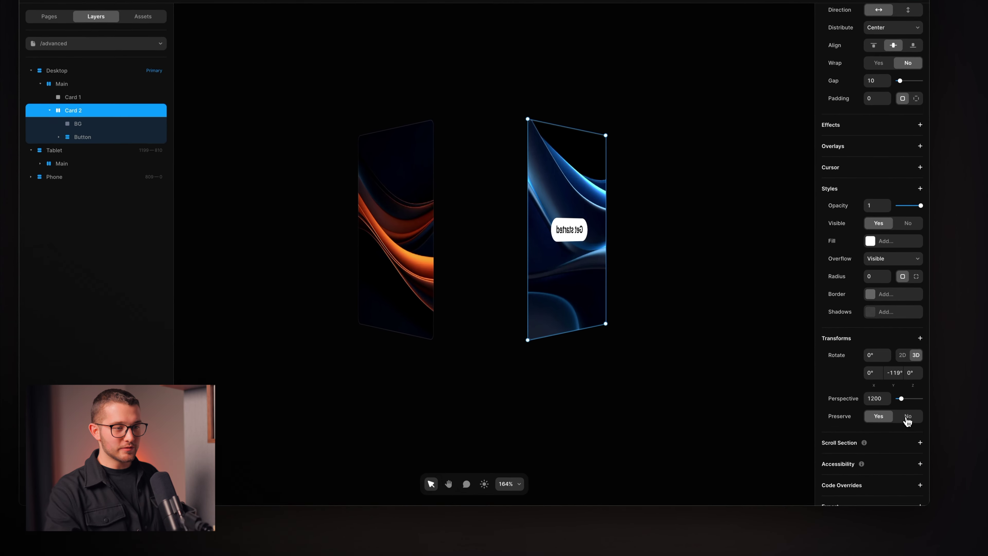
pyautogui.click(908, 416)
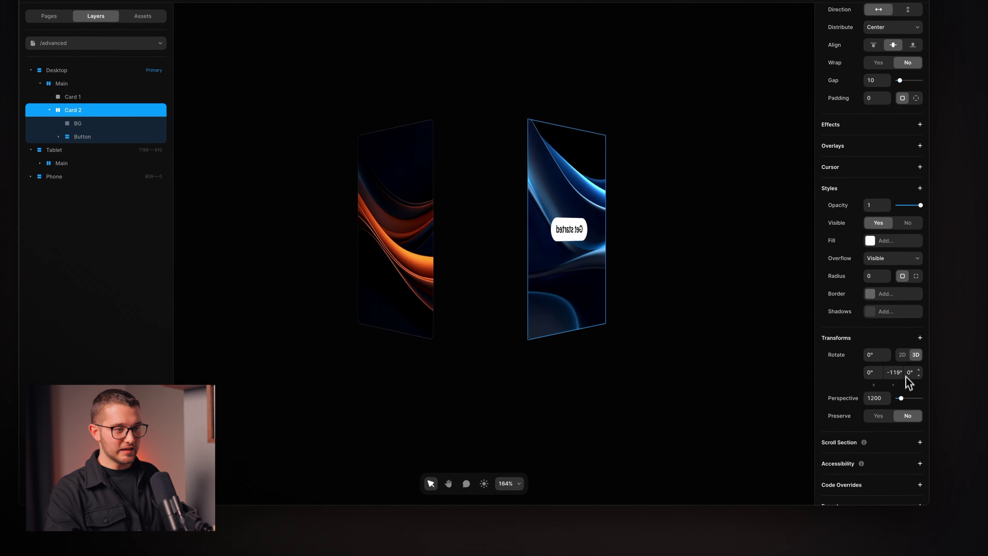
pyautogui.moveTo(903, 376); pyautogui.dragTo(878, 353)
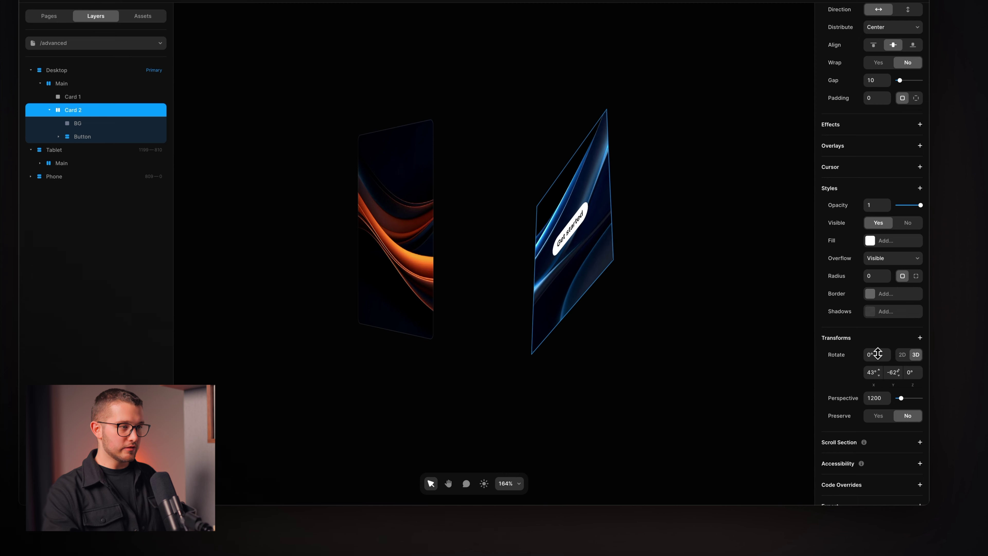
pyautogui.moveTo(922, 378); pyautogui.dragTo(920, 343)
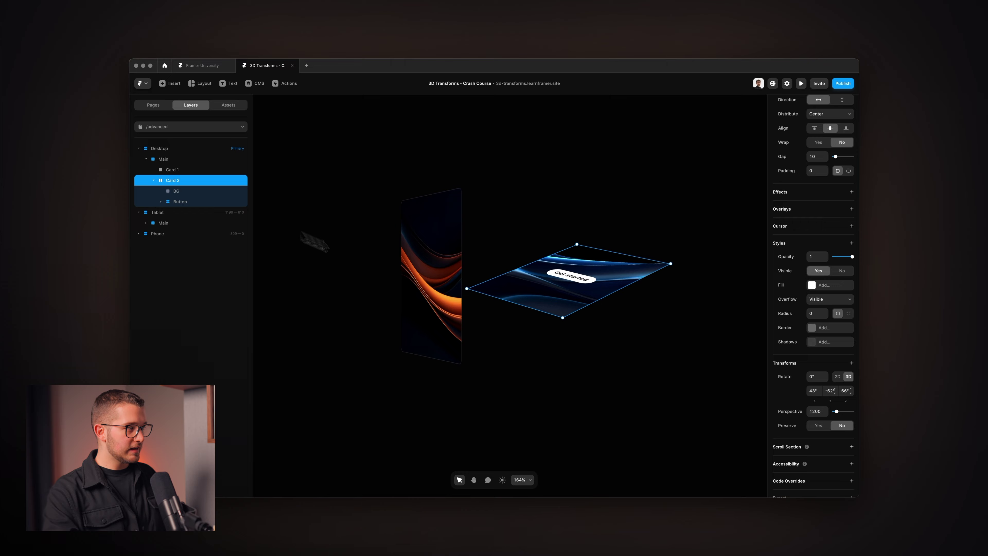
# Reset Card 1's Y-axis rotation to 0°.
pyautogui.click(423, 278)
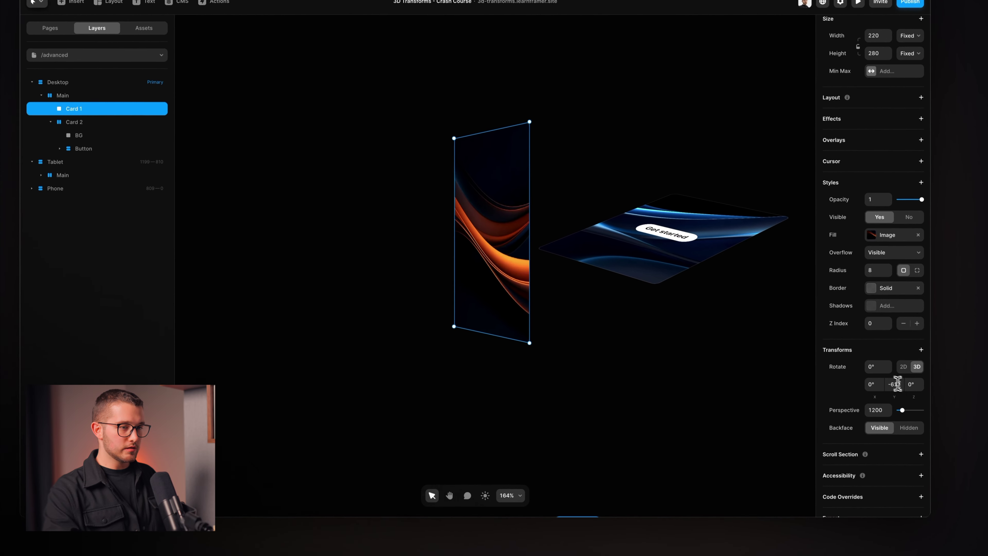
pyautogui.click(908, 414)
pyautogui.press('Return')
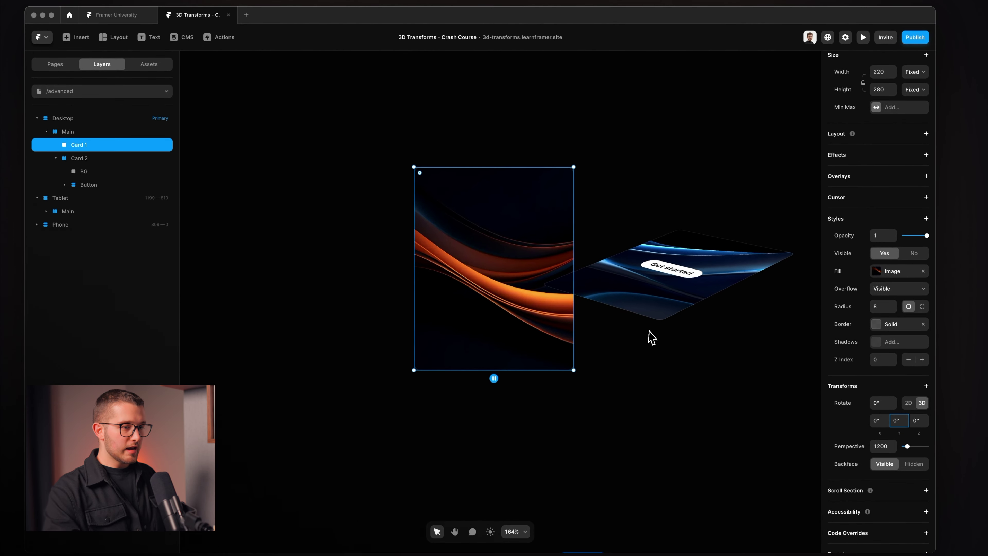
# Add a Depth transform to Card 1 and set its depth to 213.
pyautogui.click(926, 386)
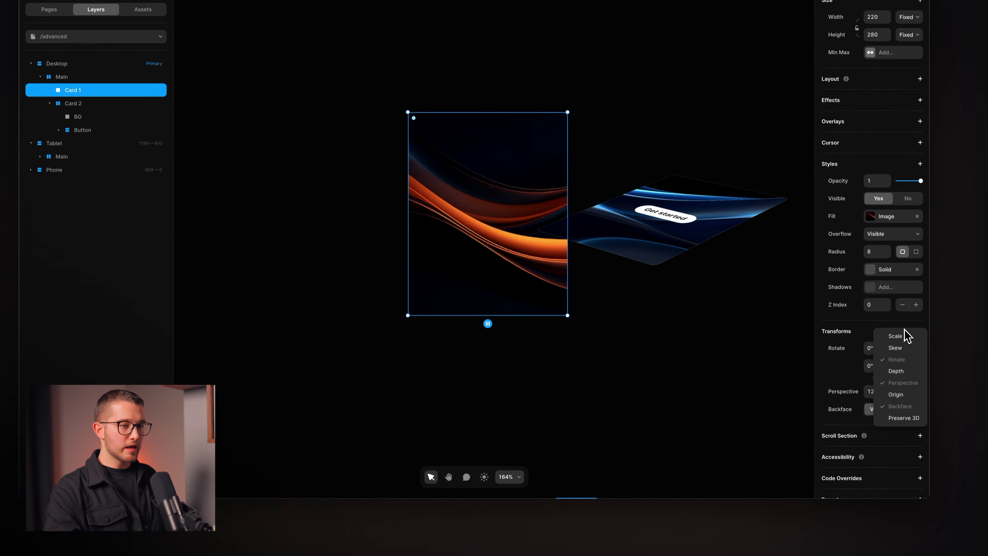
pyautogui.click(896, 370)
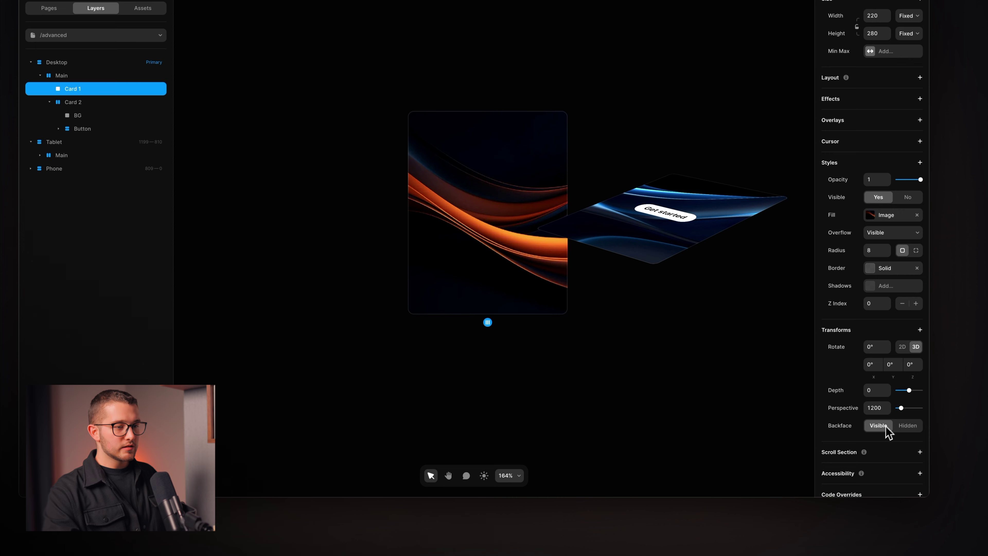
pyautogui.moveTo(908, 391); pyautogui.dragTo(919, 393)
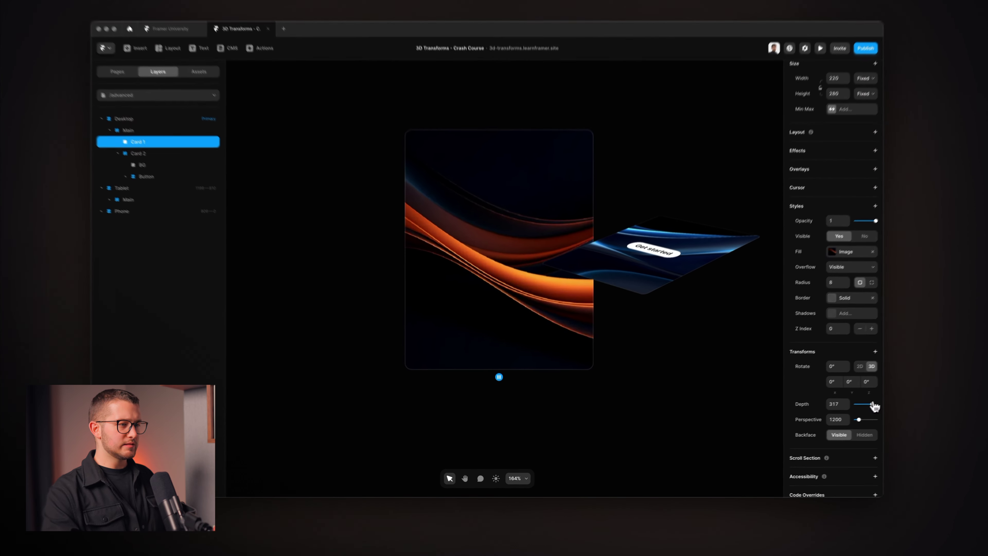
pyautogui.moveTo(851, 412); pyautogui.dragTo(849, 414)
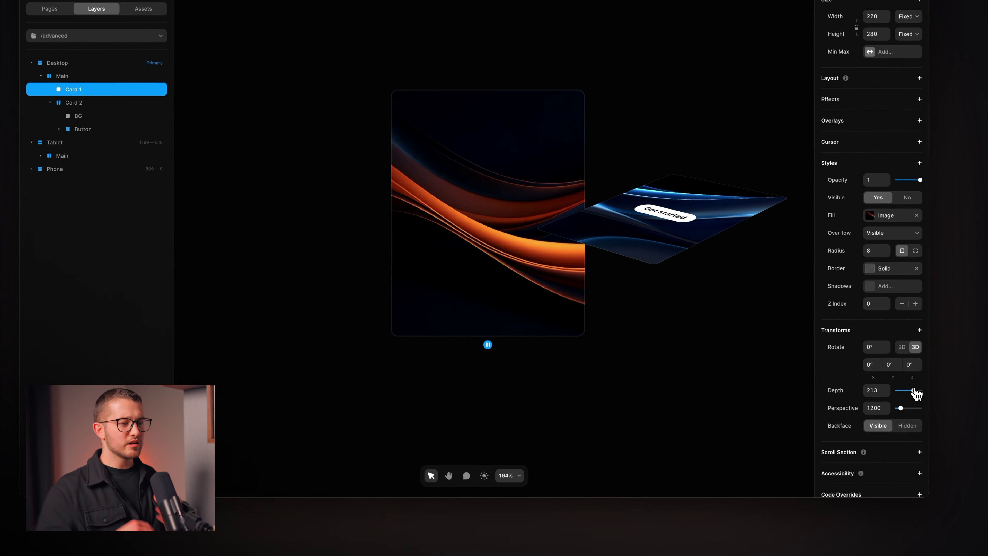
pyautogui.moveTo(917, 393); pyautogui.dragTo(917, 393)
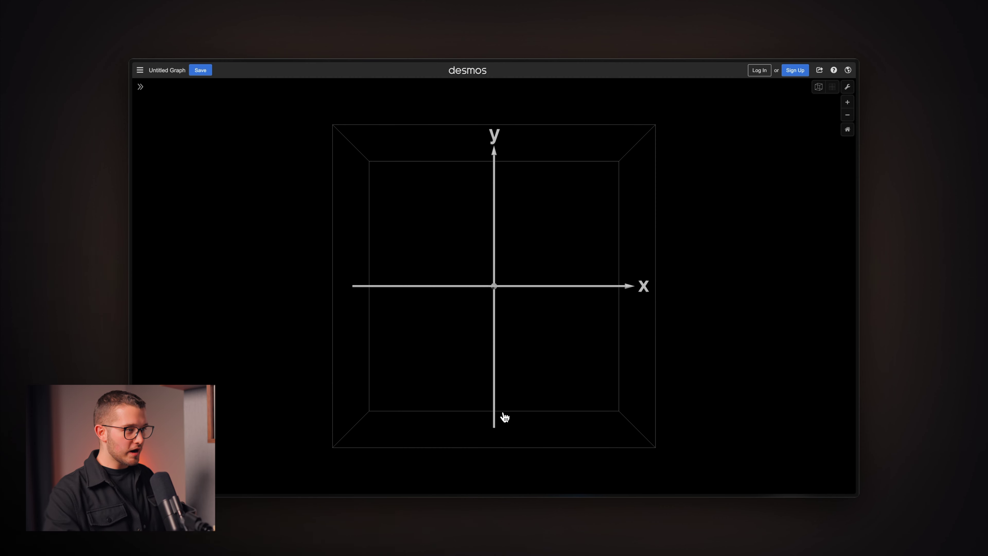
# Switch to the Desmos 3D graph, examine how the Z axis relates to X and Y, restore the front-facing XY view and return to Framer.
pyautogui.press('super+Tab')
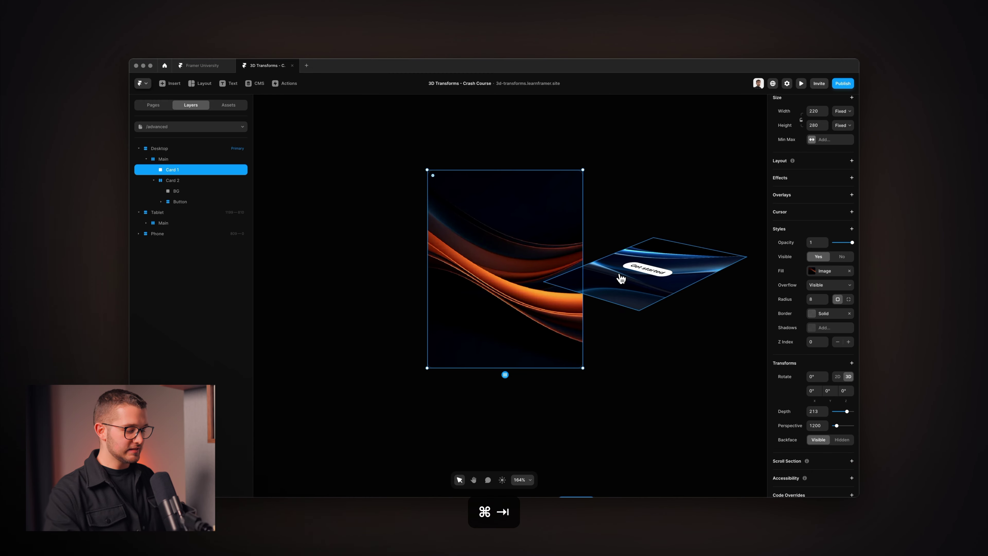
pyautogui.press('super+Tab')
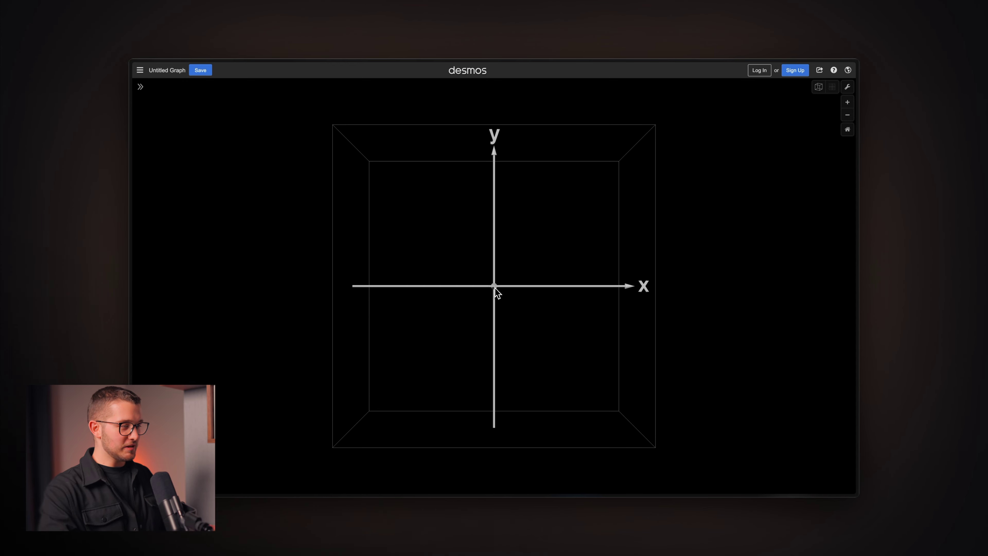
pyautogui.moveTo(577, 356); pyautogui.dragTo(526, 271)
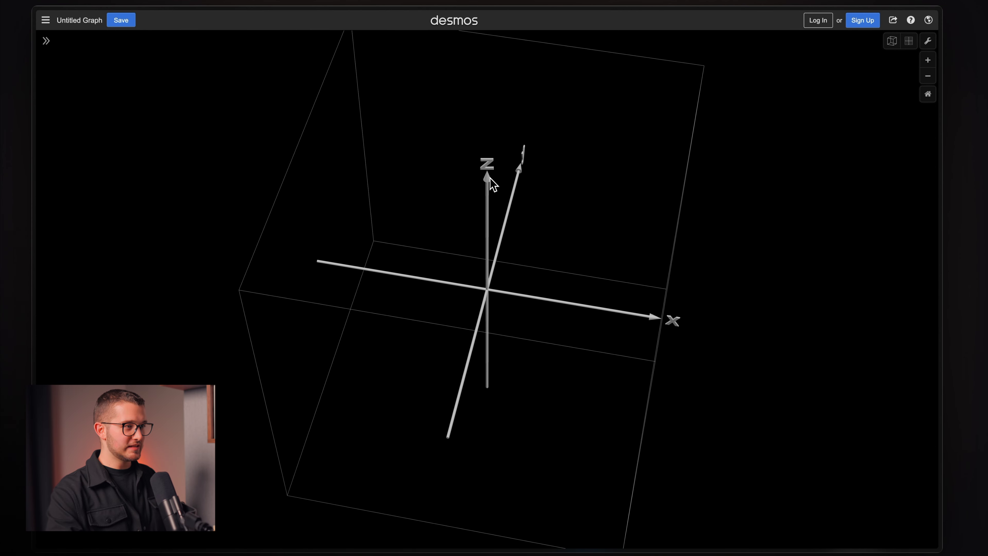
pyautogui.click(909, 41)
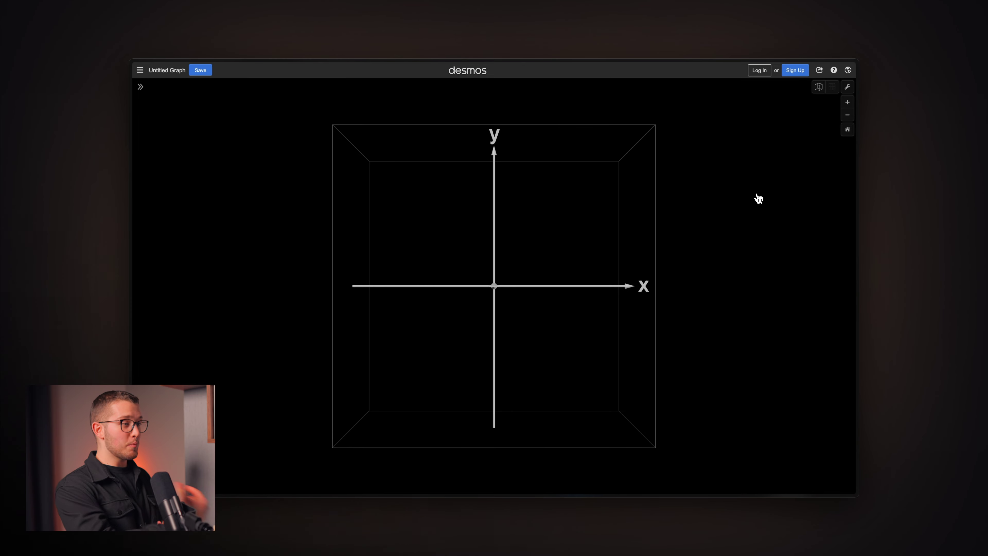
pyautogui.press('super+Tab')
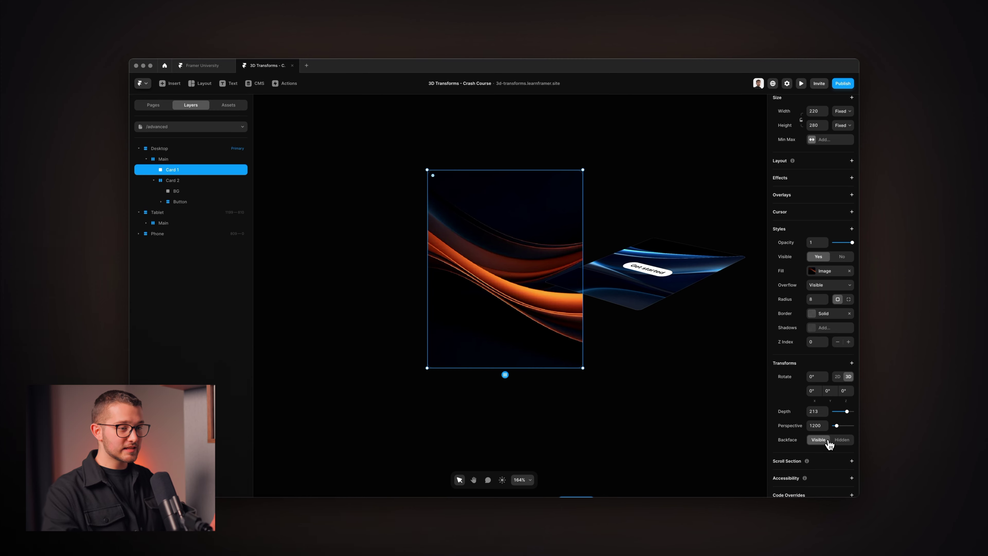
# Vary Card 1's depth, raising it through 247 to 290 and lowering it to 98.
pyautogui.moveTo(847, 411); pyautogui.dragTo(848, 411)
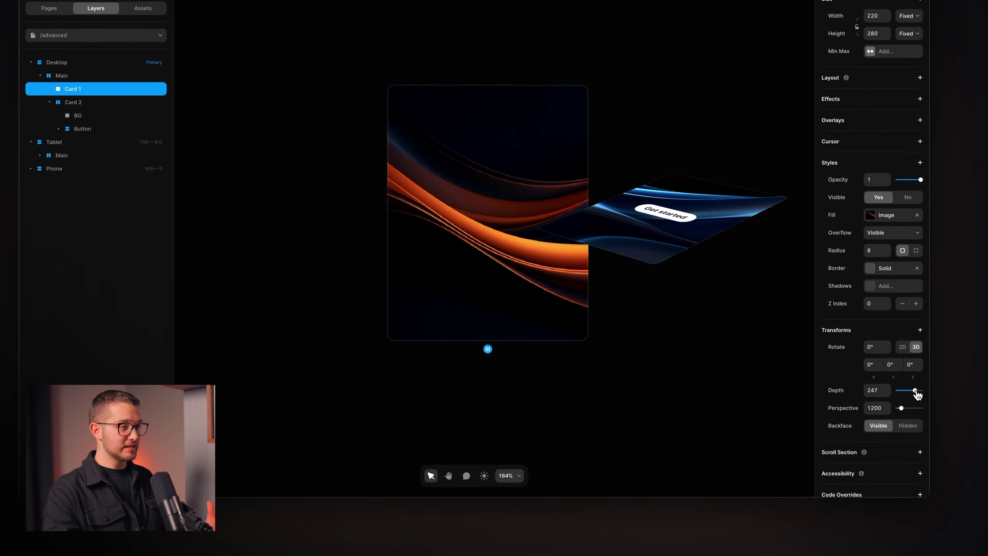
pyautogui.moveTo(917, 394); pyautogui.dragTo(918, 393)
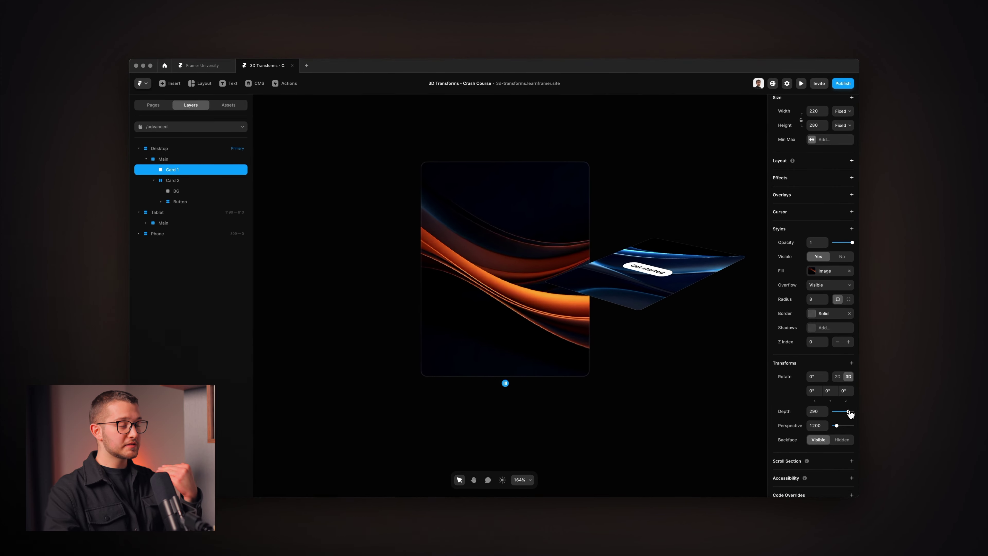
pyautogui.moveTo(849, 413)
pyautogui.mouseDown()
pyautogui.moveTo(835, 413)
pyautogui.moveTo(847, 415)
pyautogui.mouseUp()
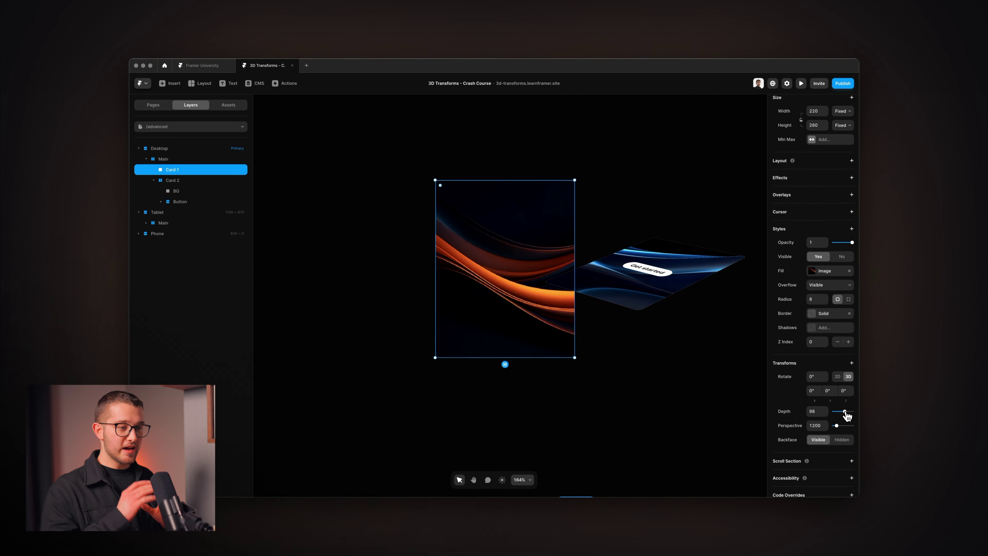
# Remove Card 1's Perspective transform, try a depth of 44 without it, and add Perspective back at 1200.
pyautogui.rightClick(803, 426)
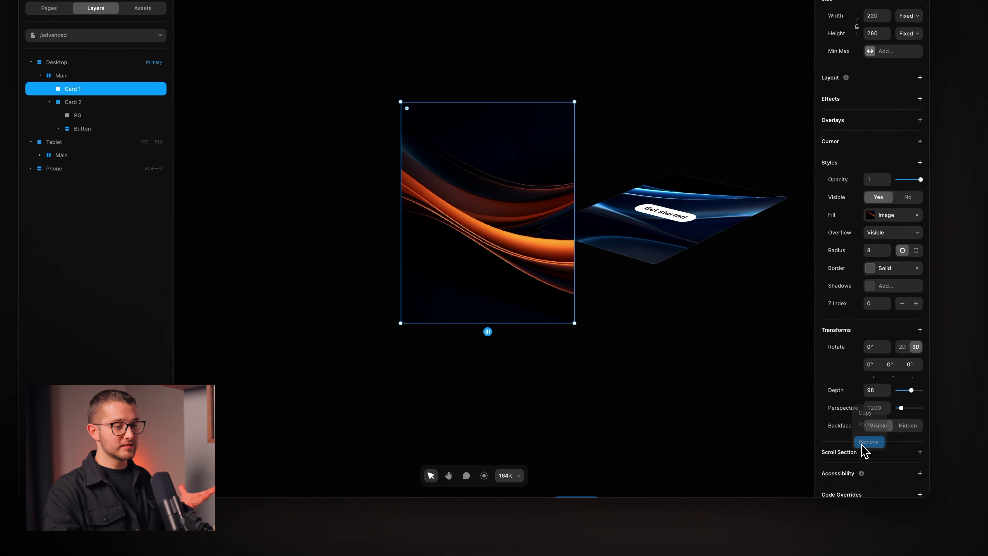
pyautogui.click(862, 444)
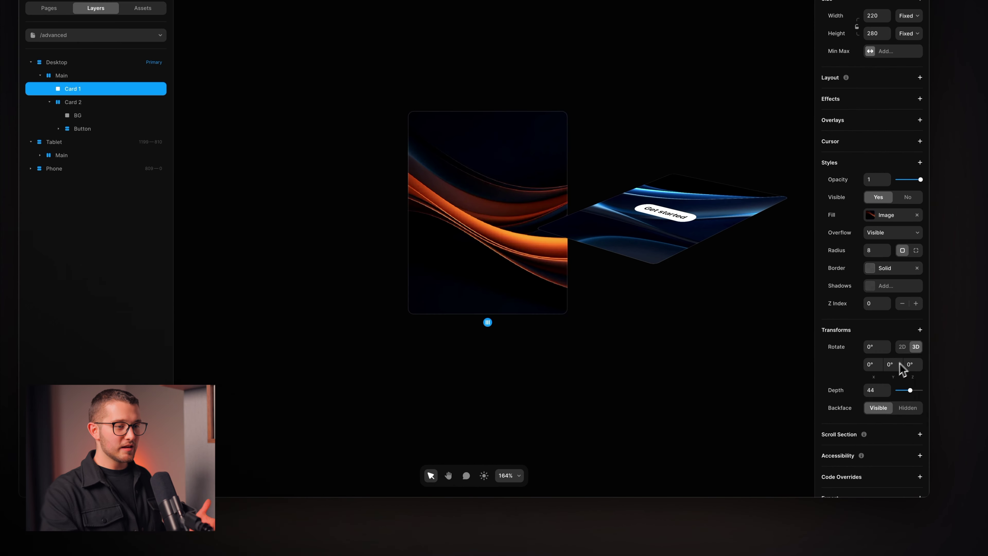
pyautogui.click(851, 363)
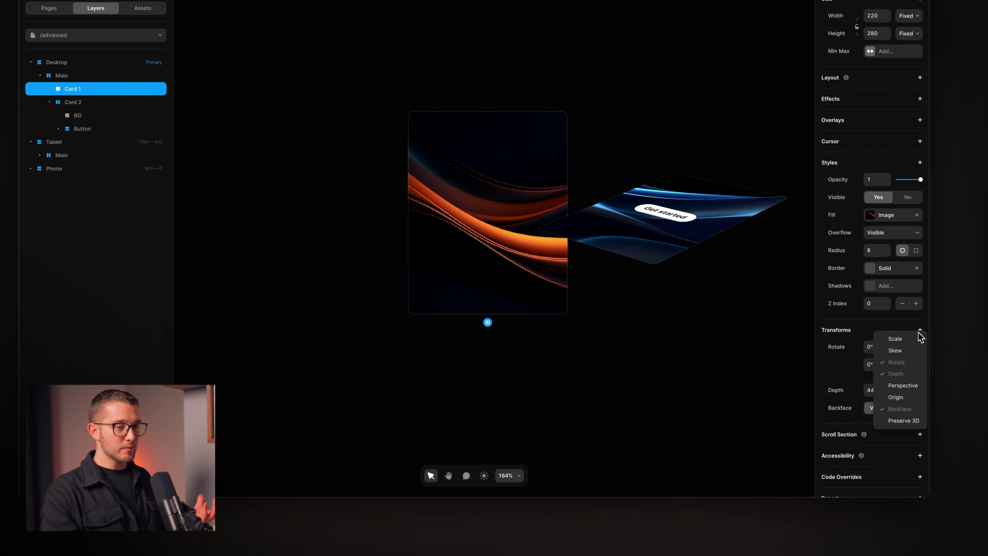
pyautogui.click(904, 385)
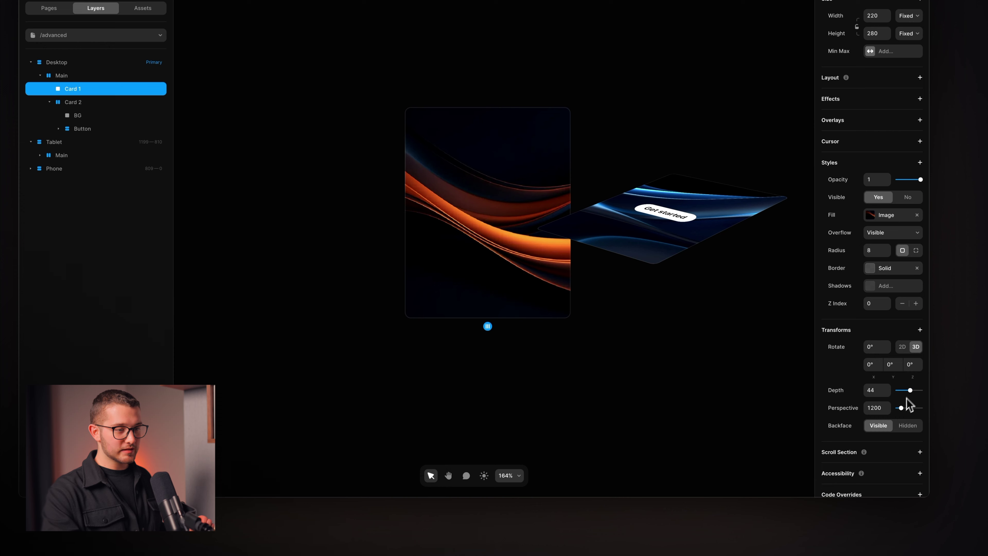
# Vary Card 1's depth and perspective, from a depth of 203 with perspective 779 to a depth of -235 with perspective 5000.
pyautogui.moveTo(908, 401)
pyautogui.mouseDown()
pyautogui.moveTo(903, 393)
pyautogui.moveTo(914, 393)
pyautogui.mouseUp()
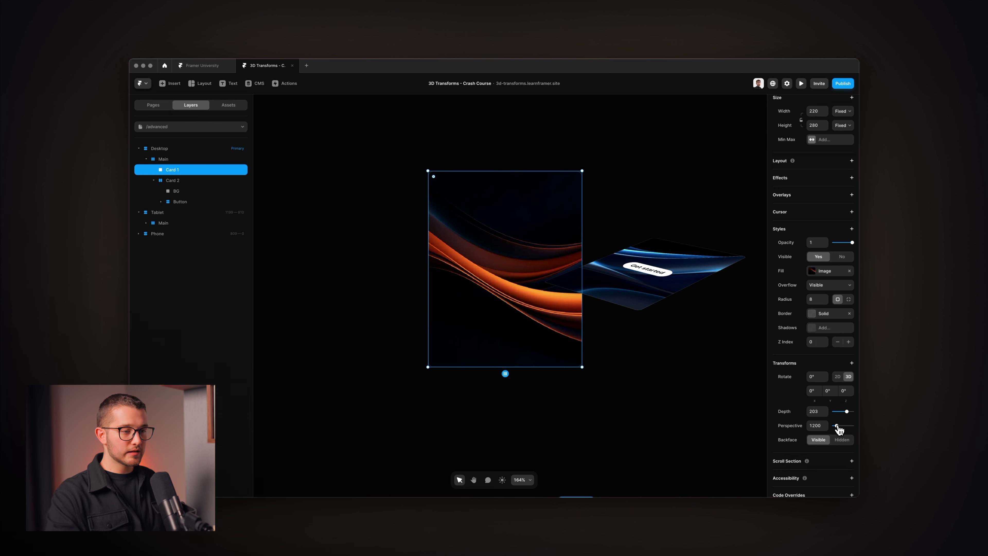
pyautogui.moveTo(837, 426); pyautogui.dragTo(835, 426)
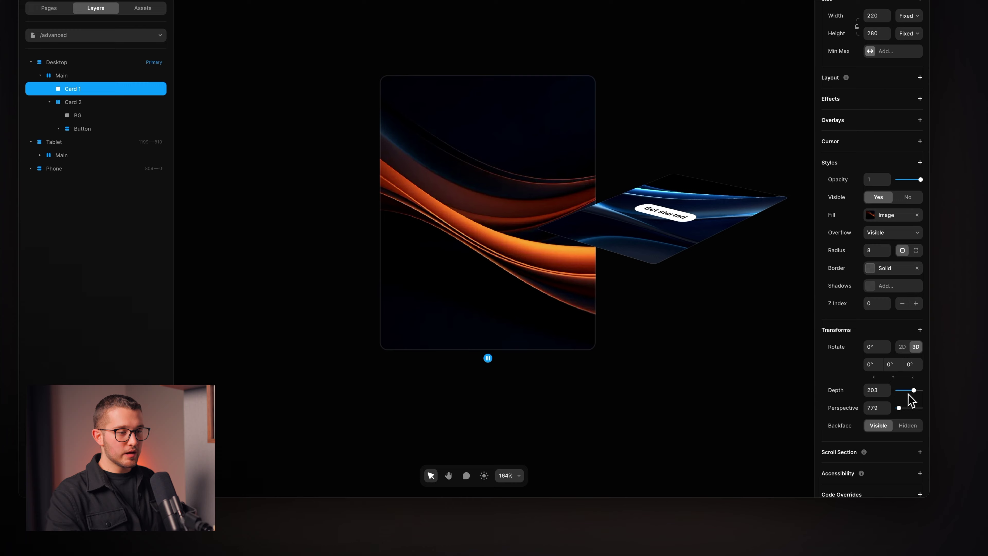
pyautogui.moveTo(914, 390)
pyautogui.mouseDown()
pyautogui.moveTo(922, 391)
pyautogui.moveTo(897, 390)
pyautogui.moveTo(932, 394)
pyautogui.moveTo(896, 391)
pyautogui.moveTo(919, 395)
pyautogui.moveTo(909, 394)
pyautogui.mouseUp()
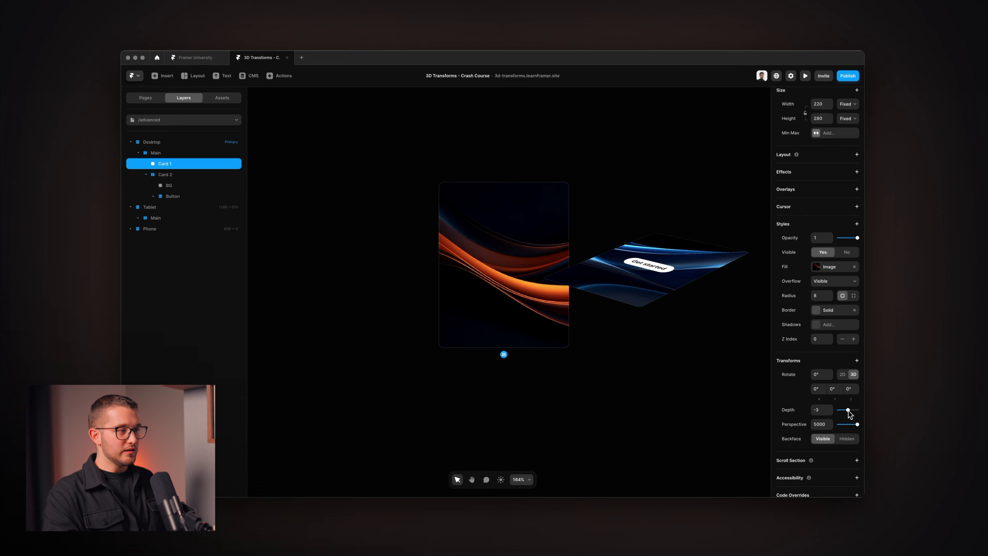
pyautogui.moveTo(844, 411); pyautogui.dragTo(839, 412)
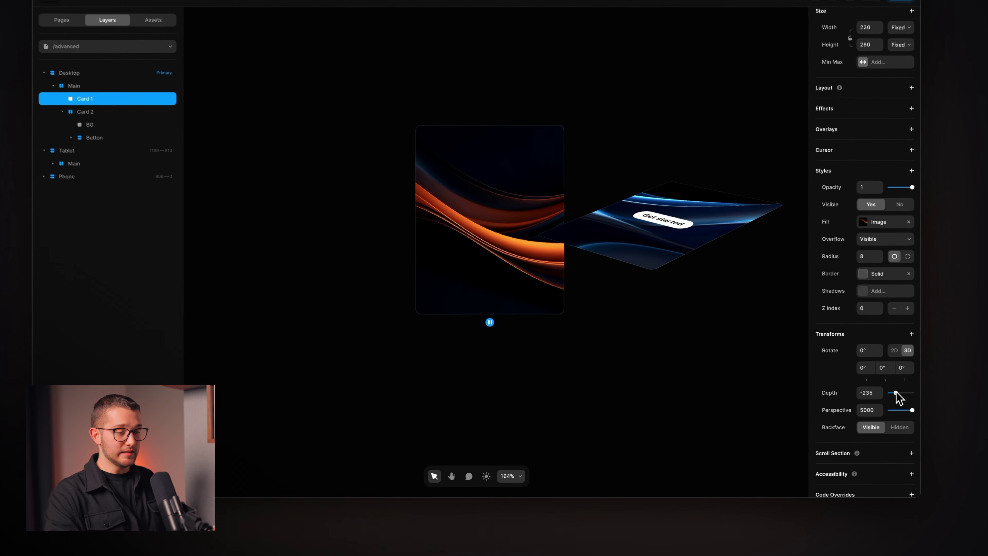
# Set Card 1's perspective to 1538 and its depth to -181.
pyautogui.moveTo(920, 408); pyautogui.dragTo(905, 391)
pyautogui.hscroll(3, 666, 343)
pyautogui.scroll(1, 666, 342)
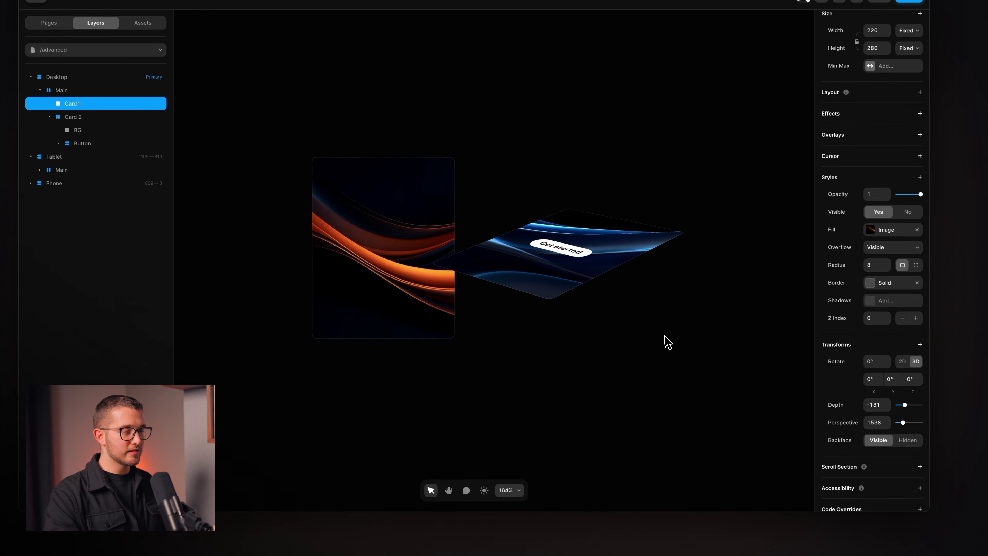
# Add a Depth transform to Card 2's button and vary its depth, ending at 23.
pyautogui.click(580, 256)
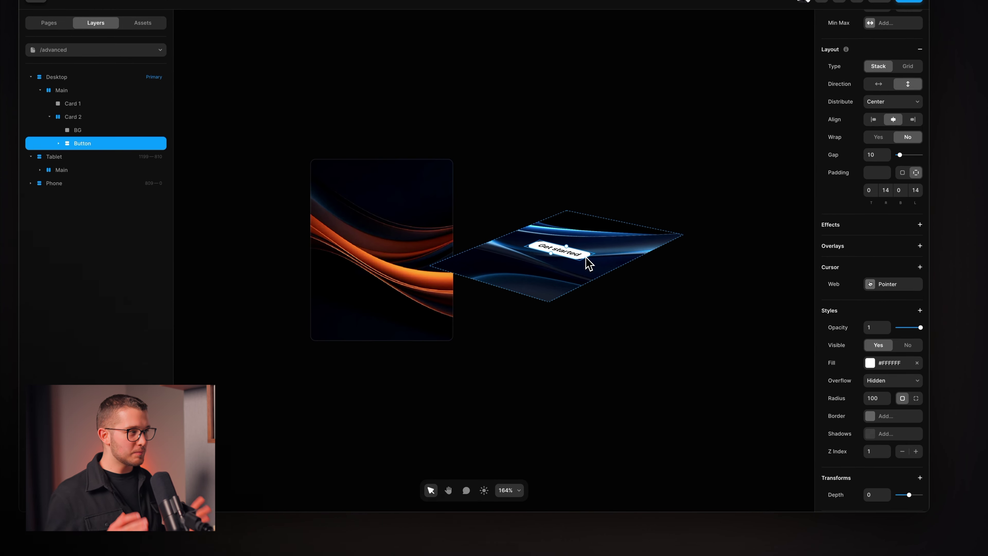
pyautogui.scroll(-3, 863, 402)
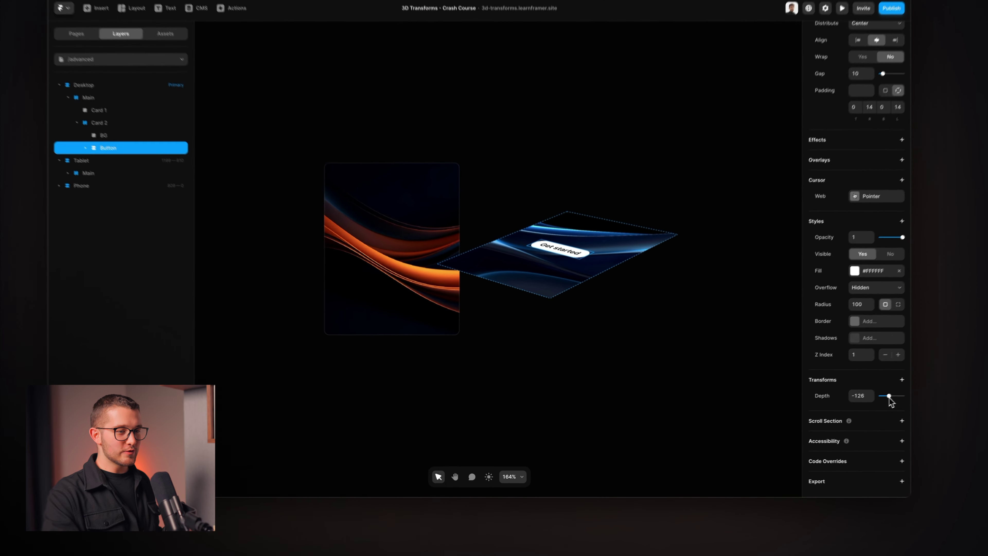
pyautogui.moveTo(843, 411); pyautogui.dragTo(853, 412)
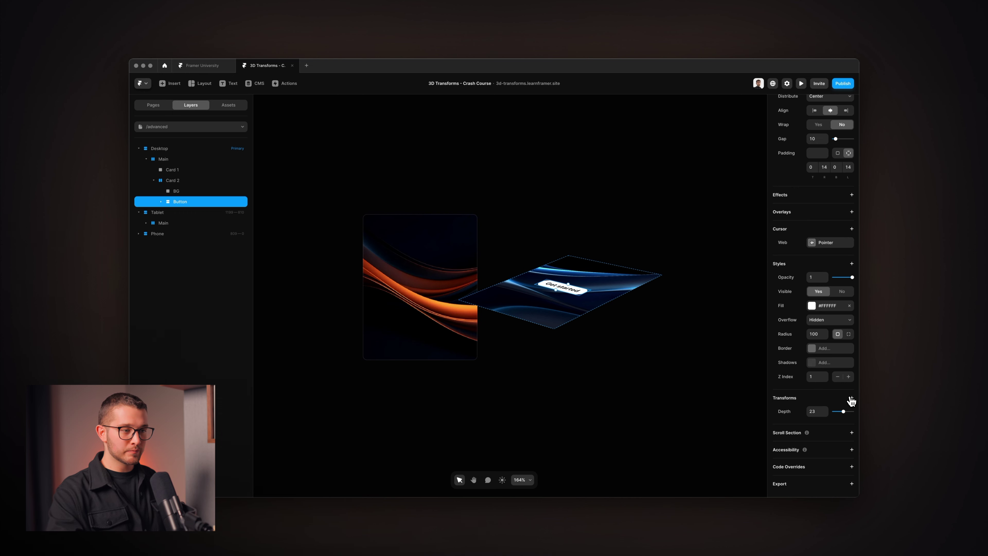
# Test the button's depth at 277 and -233 with a Perspective transform of 1200, and remove that perspective.
pyautogui.click(851, 398)
pyautogui.click(841, 441)
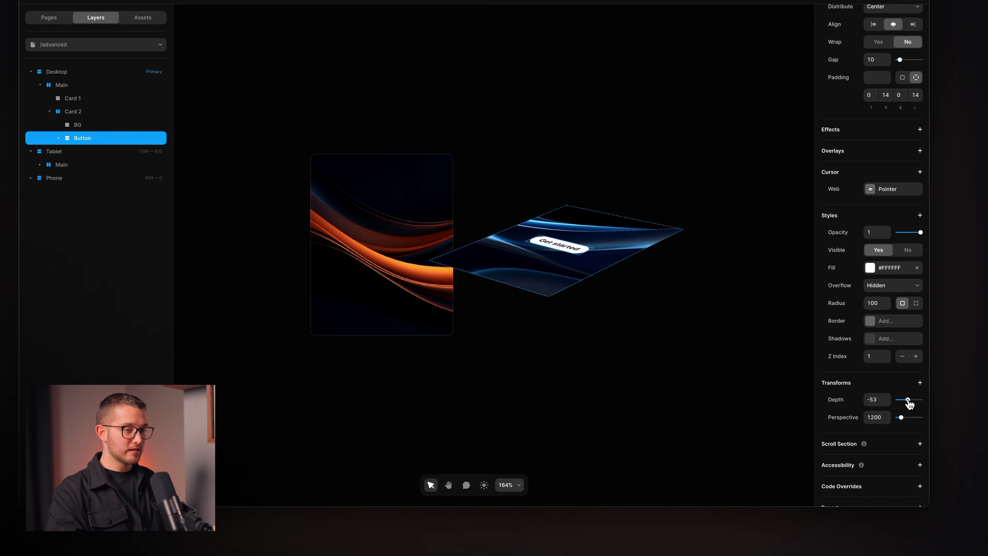
pyautogui.moveTo(909, 403); pyautogui.dragTo(919, 388)
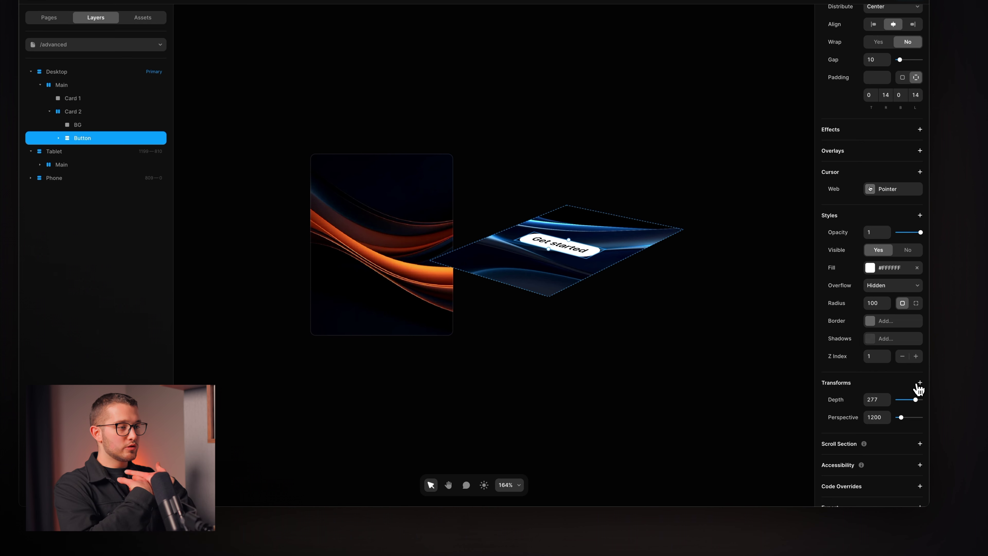
pyautogui.moveTo(917, 401); pyautogui.dragTo(905, 404)
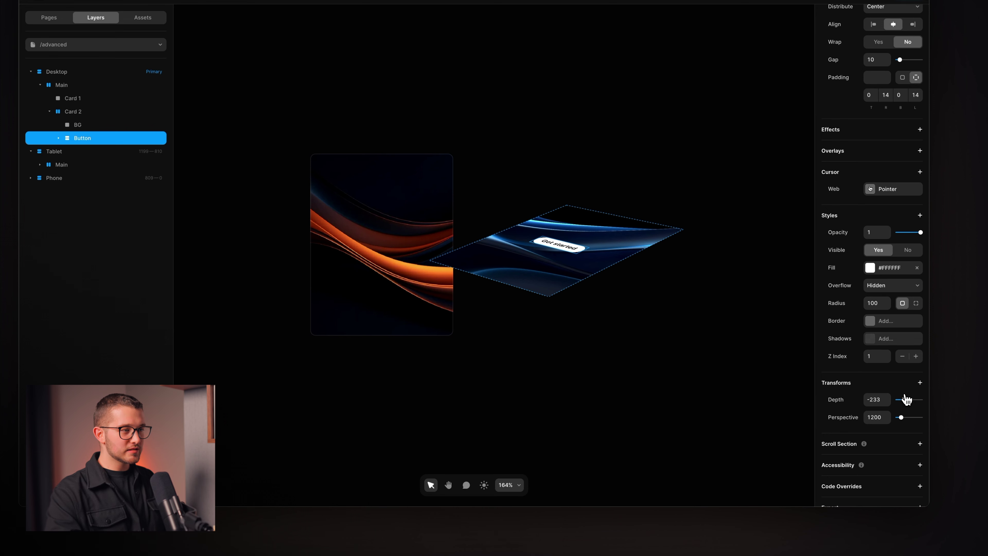
pyautogui.rightClick(860, 423)
pyautogui.click(858, 458)
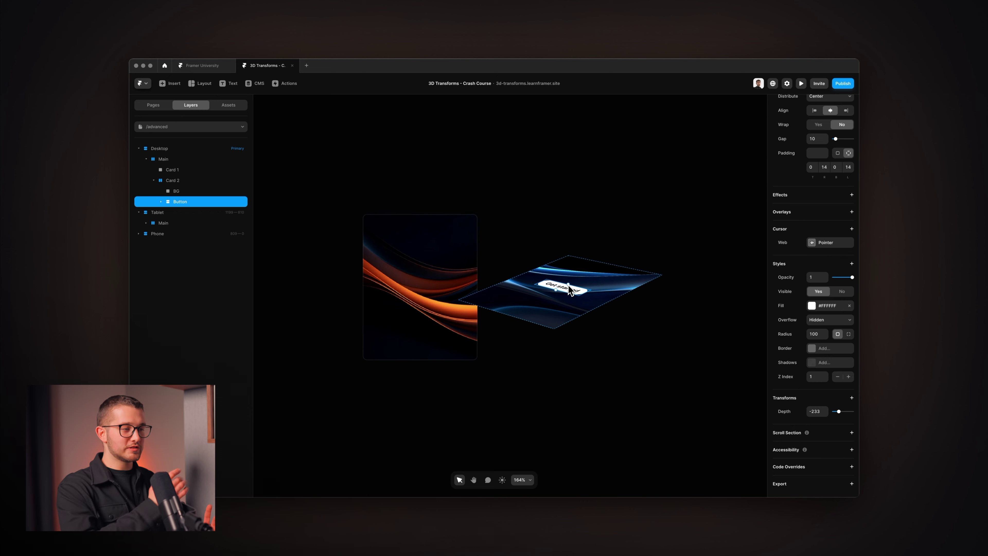
# Switch to the Desmos 3D graph, examine the Z axis in the default angled view, and return to Framer.
pyautogui.press('super+Tab')
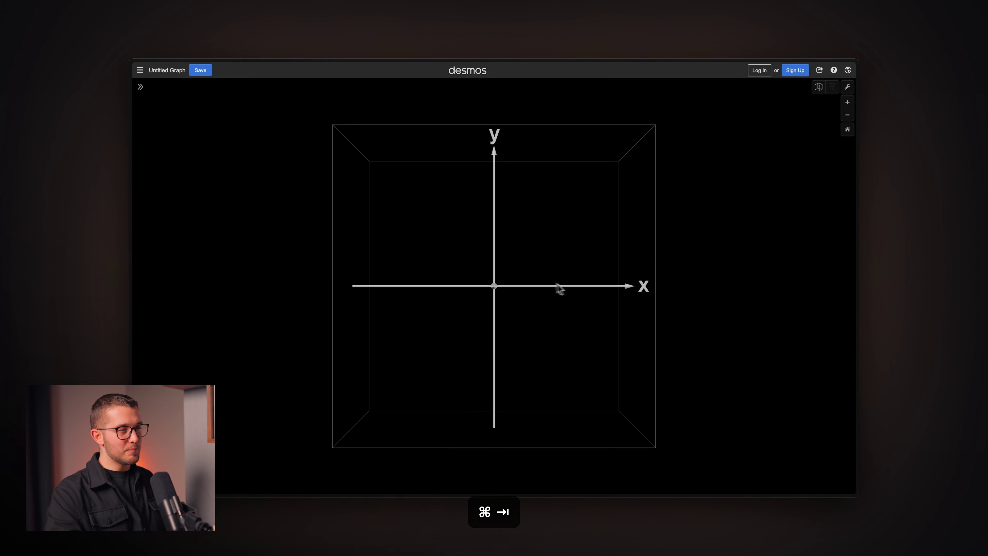
pyautogui.click(818, 87)
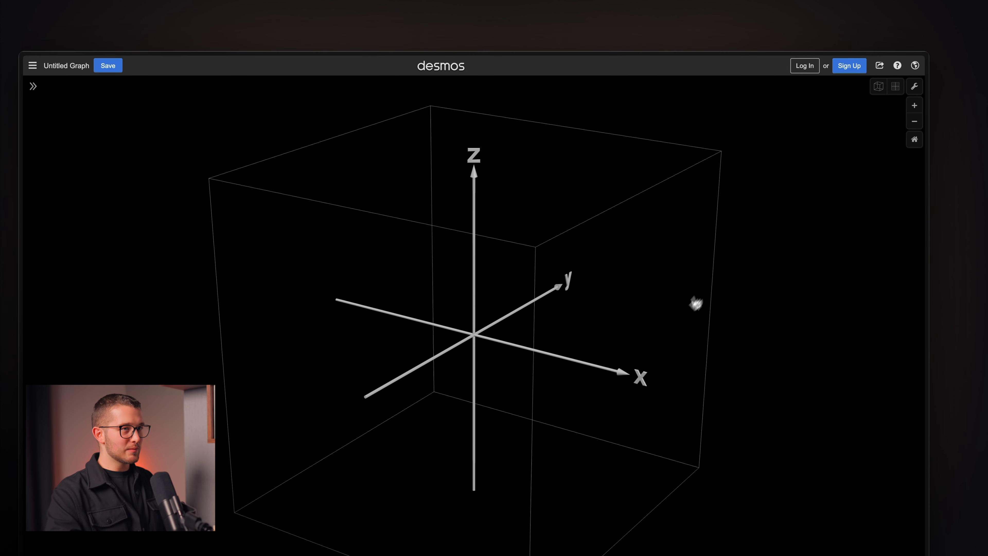
pyautogui.press('super+Tab')
pyautogui.press('super+Tab')
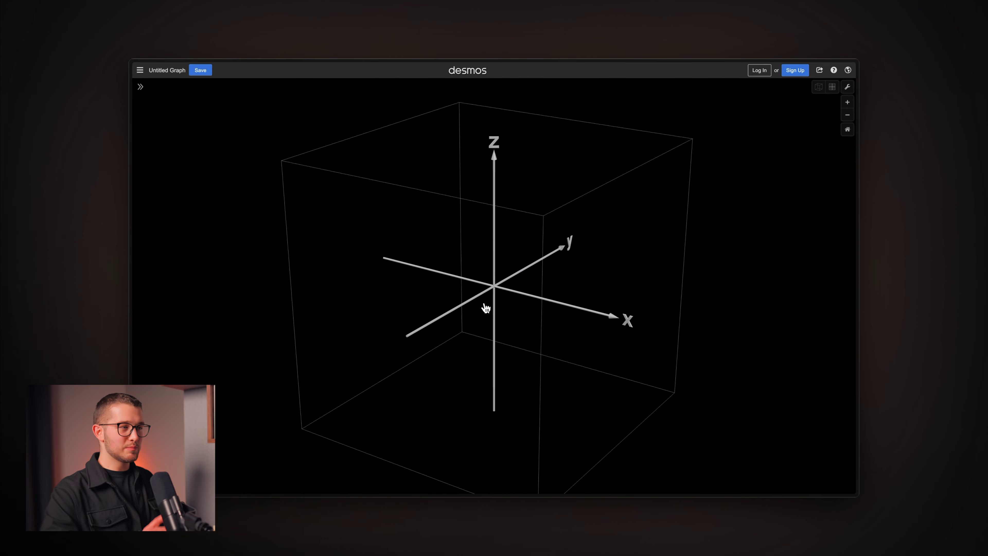
pyautogui.press('super+Tab')
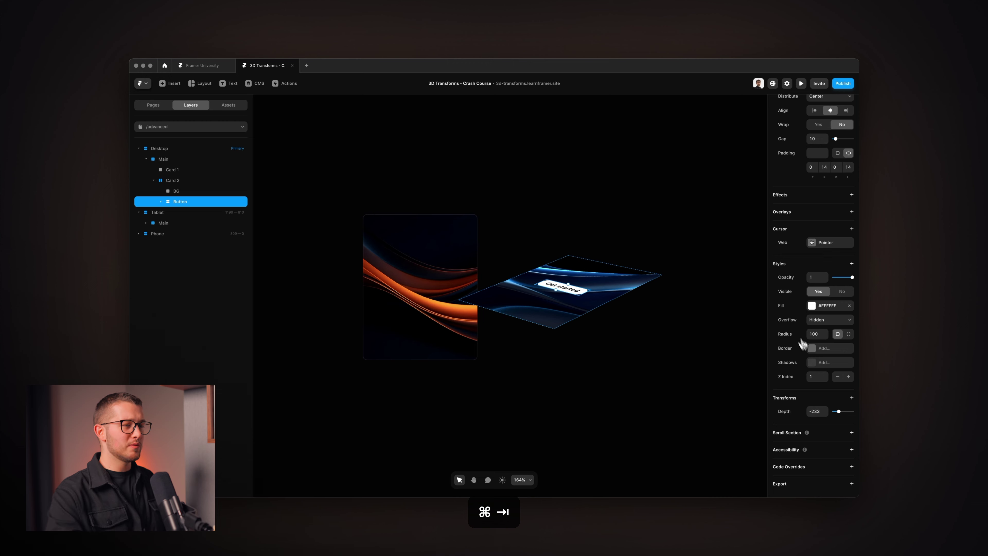
# Reset the button's depth to 0 and add a Perspective transform of 1200 to it.
pyautogui.moveTo(839, 411); pyautogui.dragTo(846, 412)
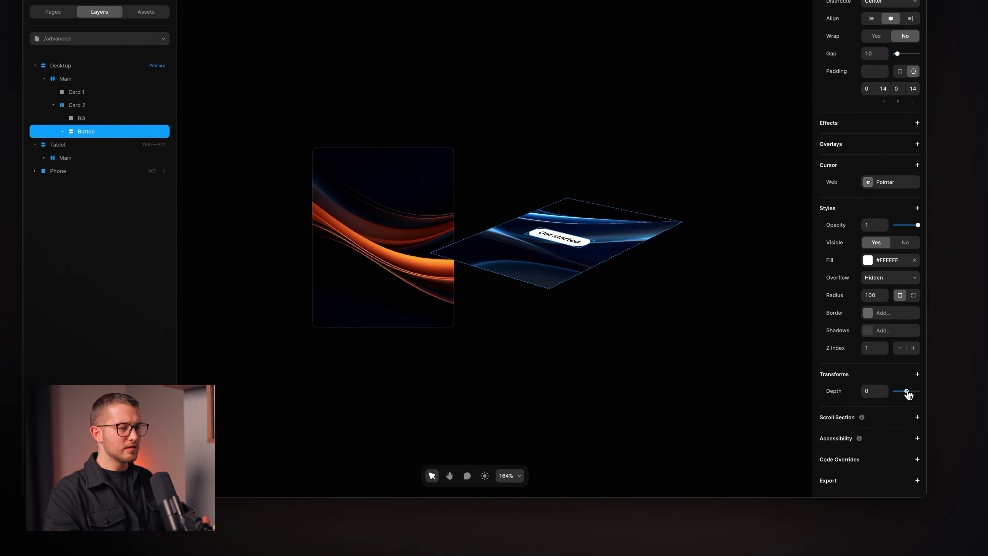
pyautogui.moveTo(913, 394); pyautogui.dragTo(911, 395)
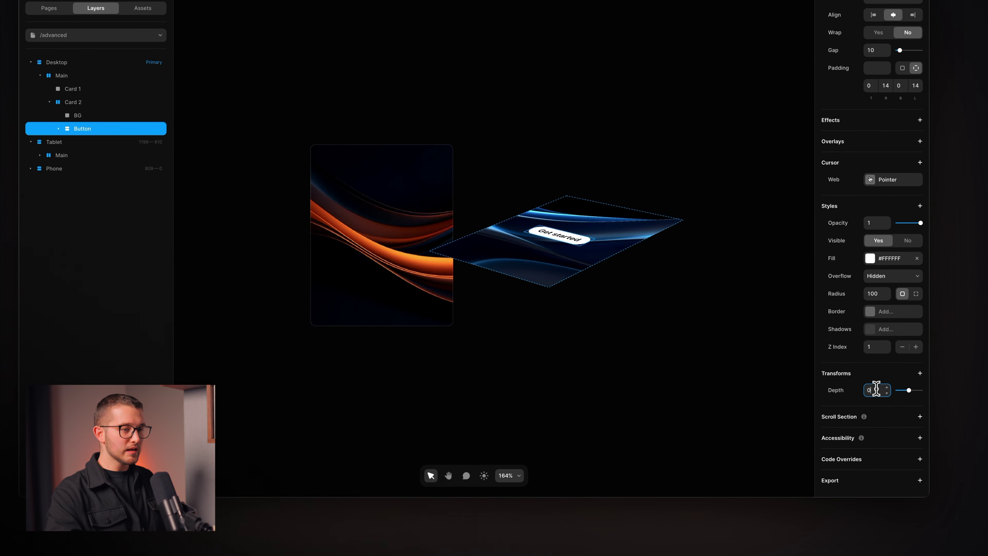
pyautogui.click(920, 373)
pyautogui.click(909, 428)
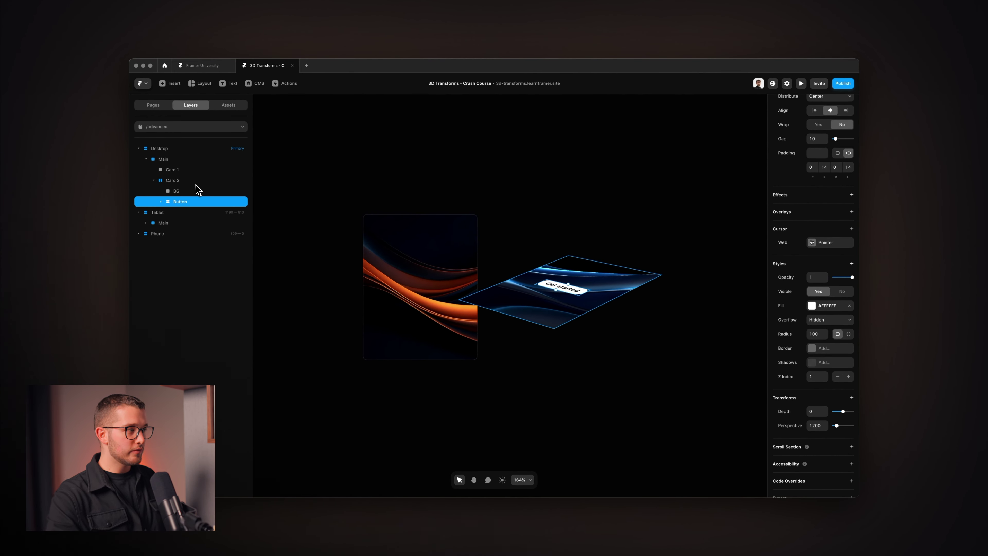
# Set Card 2's X-axis rotation to 45°.
pyautogui.click(176, 182)
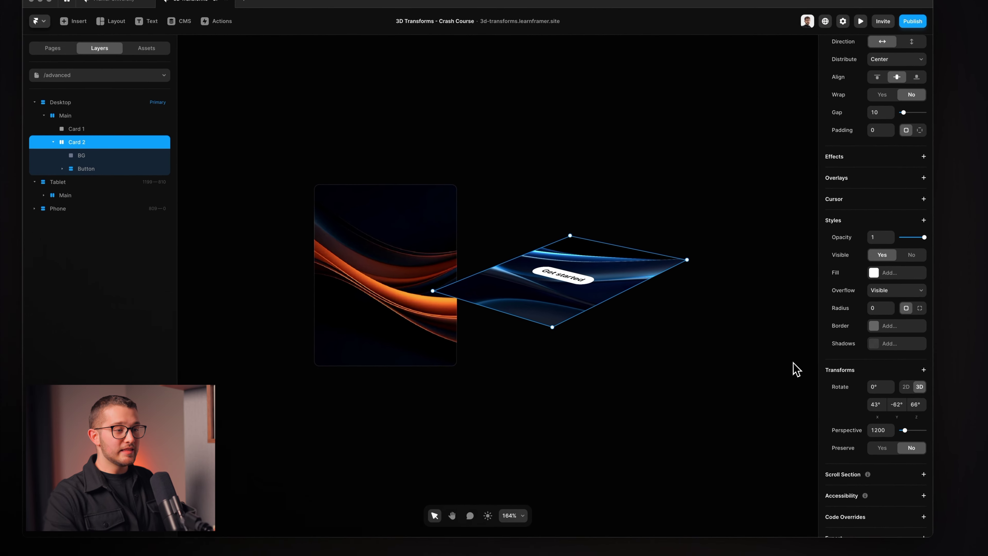
pyautogui.click(882, 407)
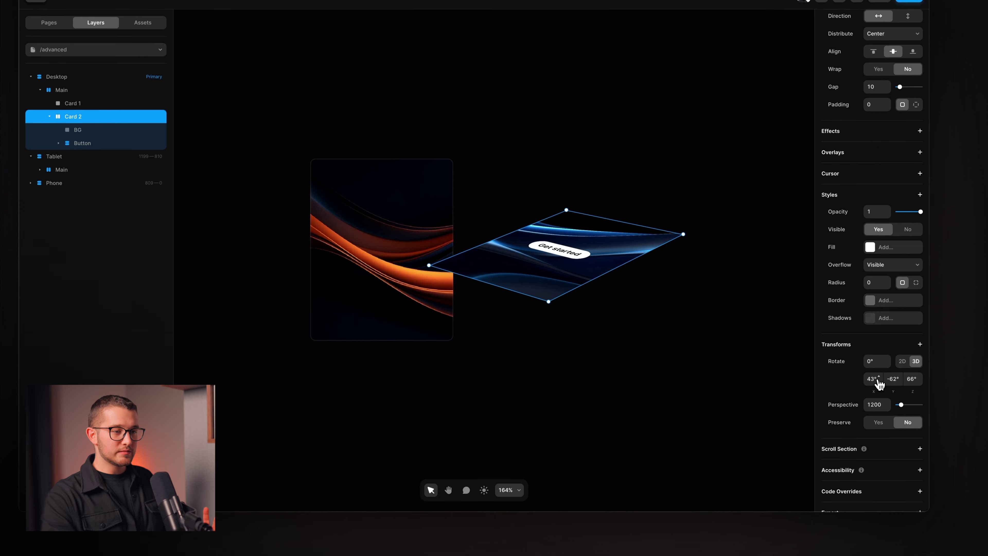
pyautogui.moveTo(878, 377); pyautogui.dragTo(877, 377)
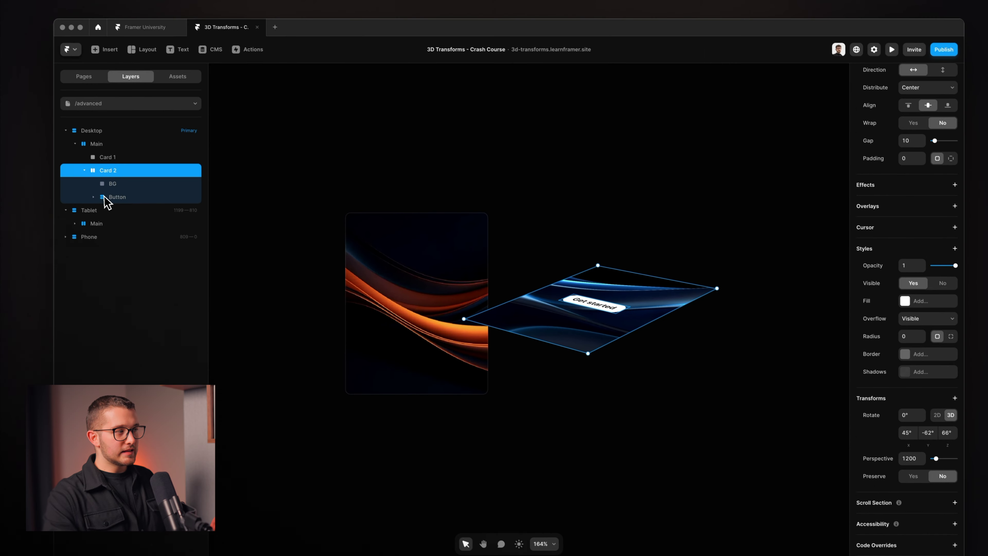
# Remove the Perspective transform from the button inside Card 2.
pyautogui.click(76, 143)
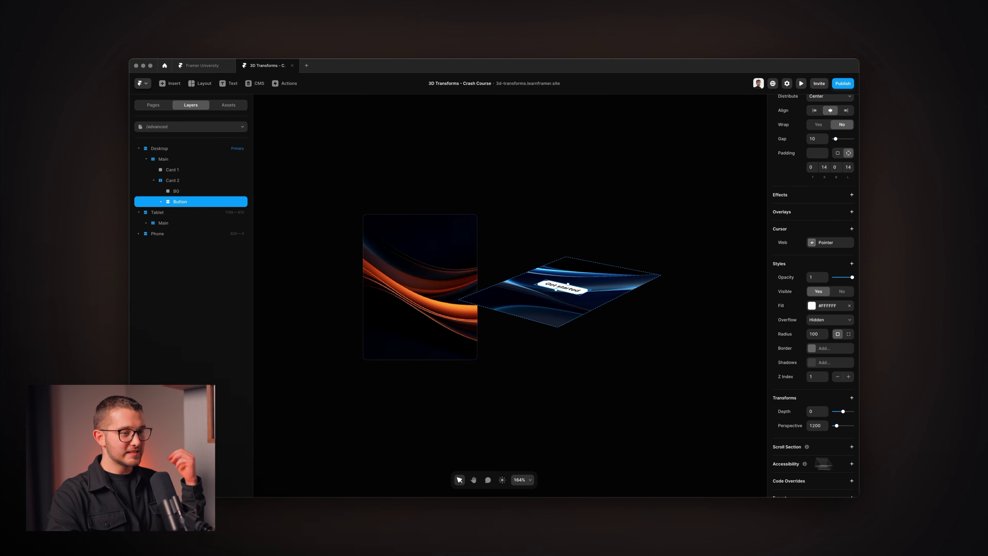
pyautogui.rightClick(790, 425)
pyautogui.click(804, 455)
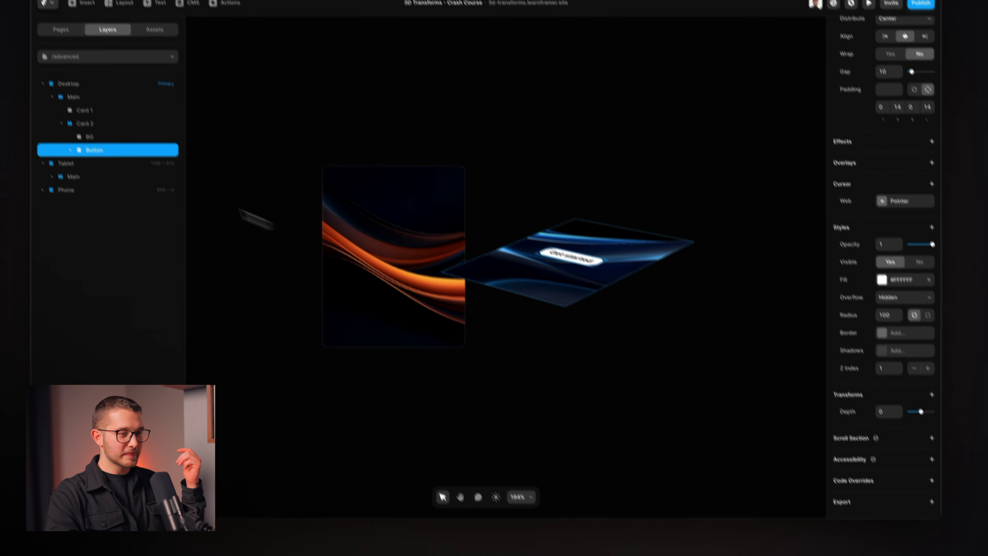
# Set Card 2's Preserve 3D to Yes and select its nested button.
pyautogui.click(115, 124)
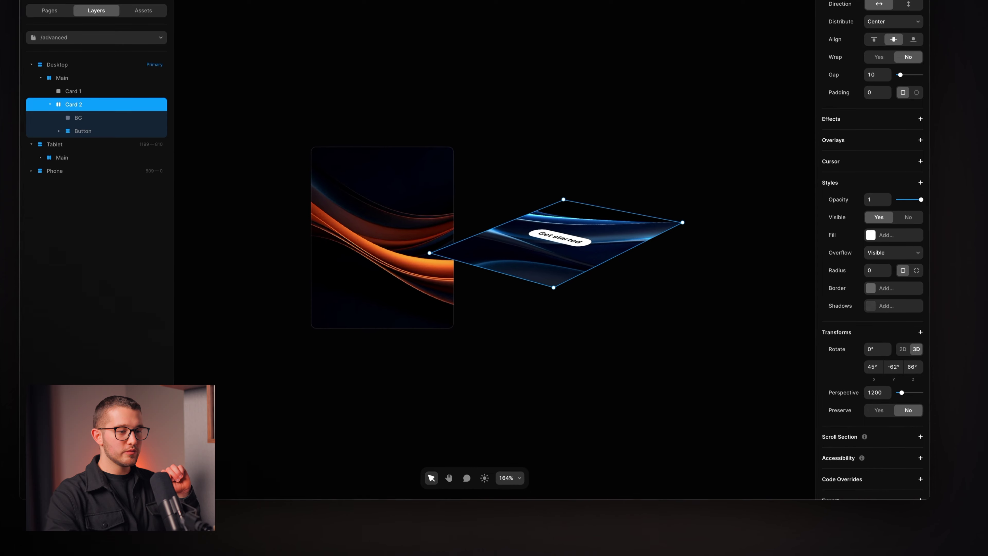
pyautogui.click(878, 412)
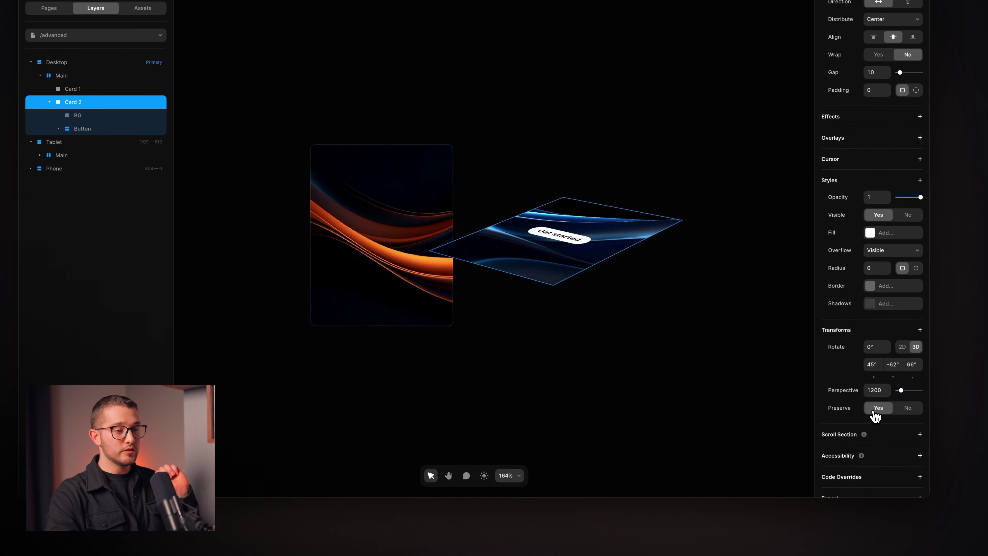
pyautogui.click(93, 128)
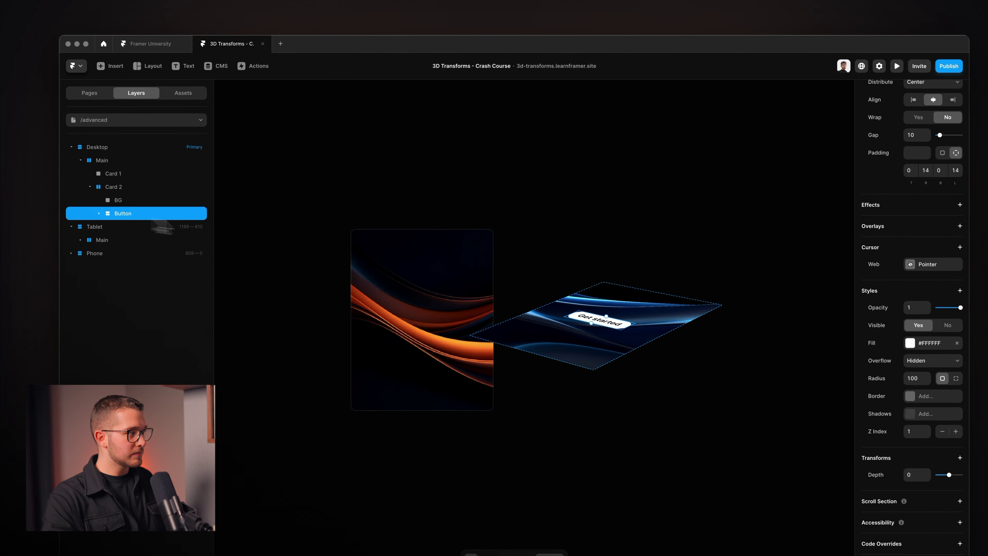
# Consult the Z axis in the Desmos 3D graph, return to Framer and set the nested button's depth to 44.
pyautogui.press('super+Tab')
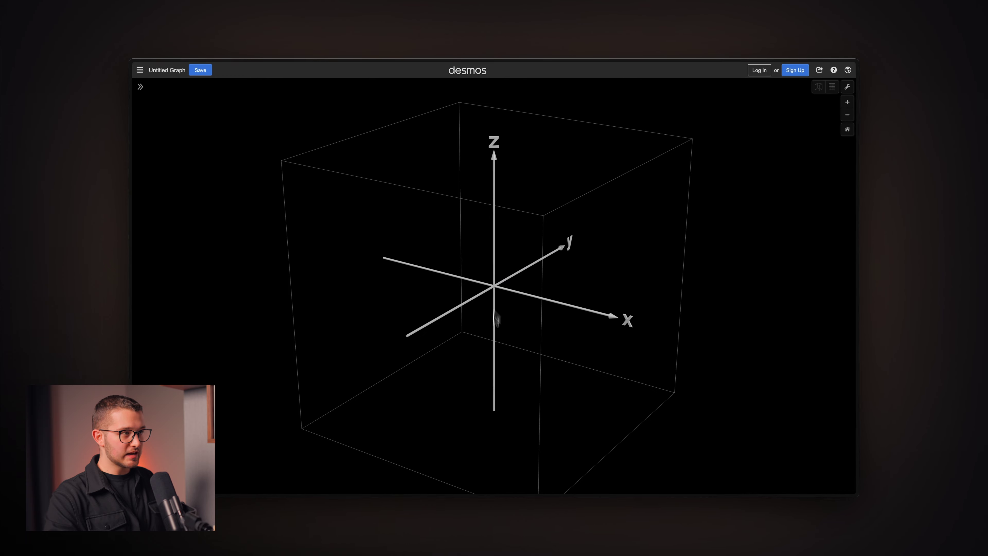
pyautogui.press('super+Tab')
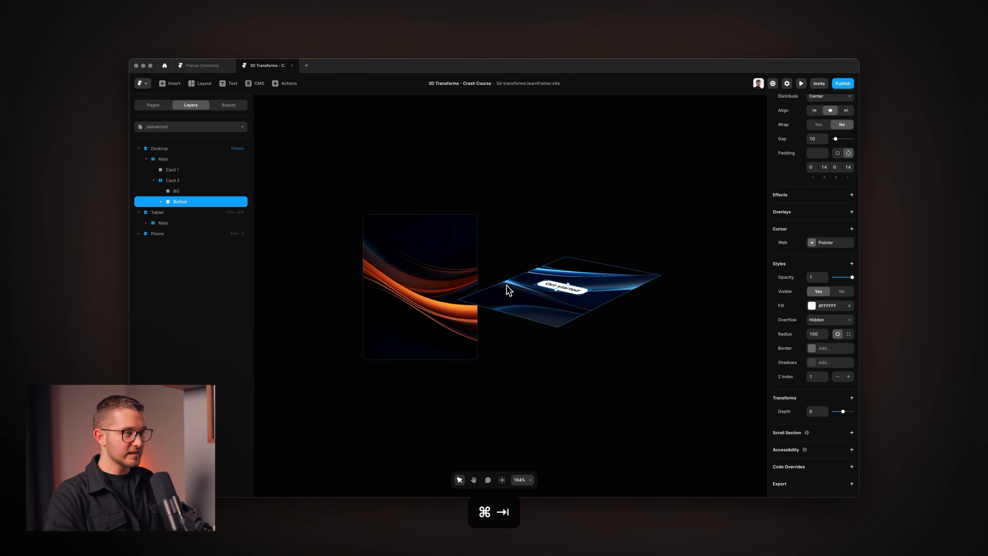
pyautogui.moveTo(843, 411); pyautogui.dragTo(845, 411)
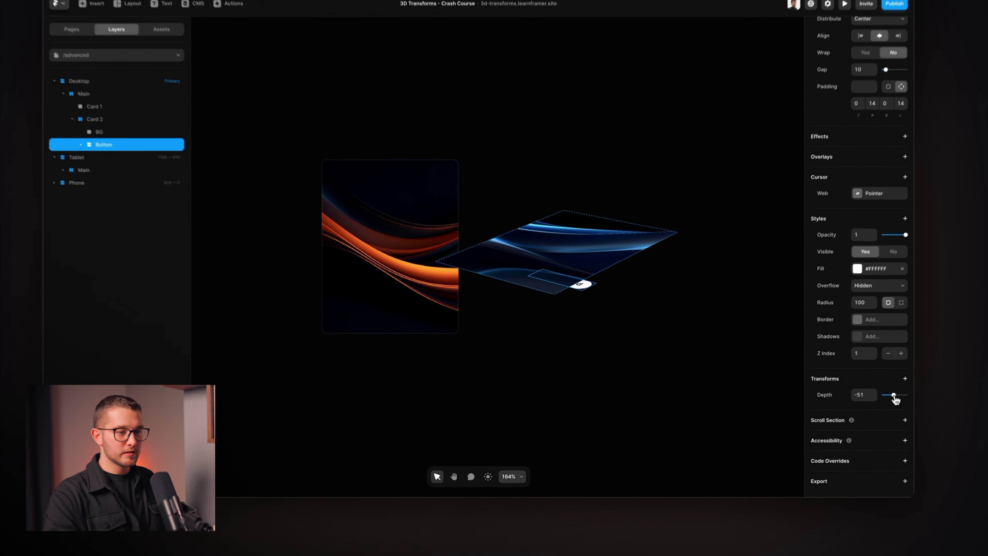
pyautogui.moveTo(913, 395); pyautogui.dragTo(916, 396)
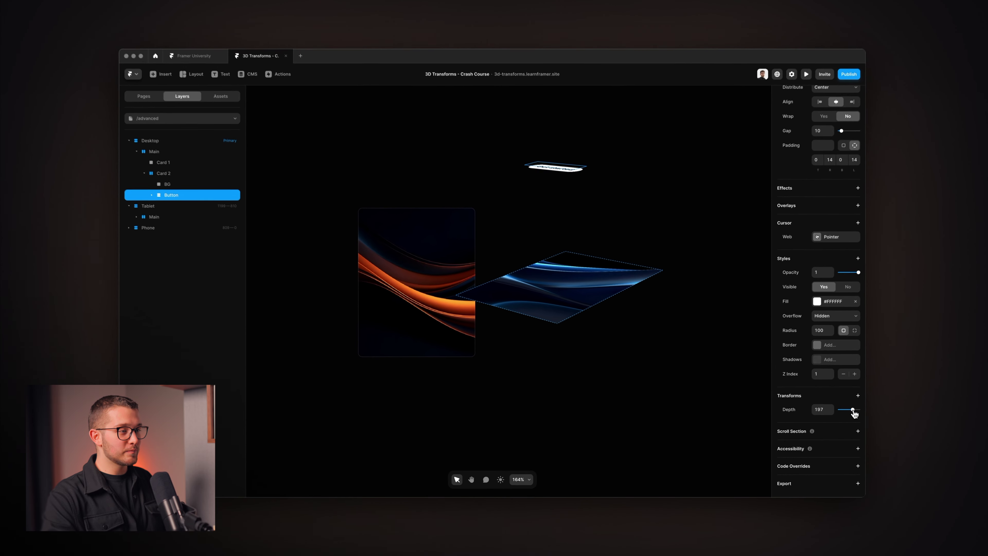
pyautogui.moveTo(854, 414); pyautogui.dragTo(847, 416)
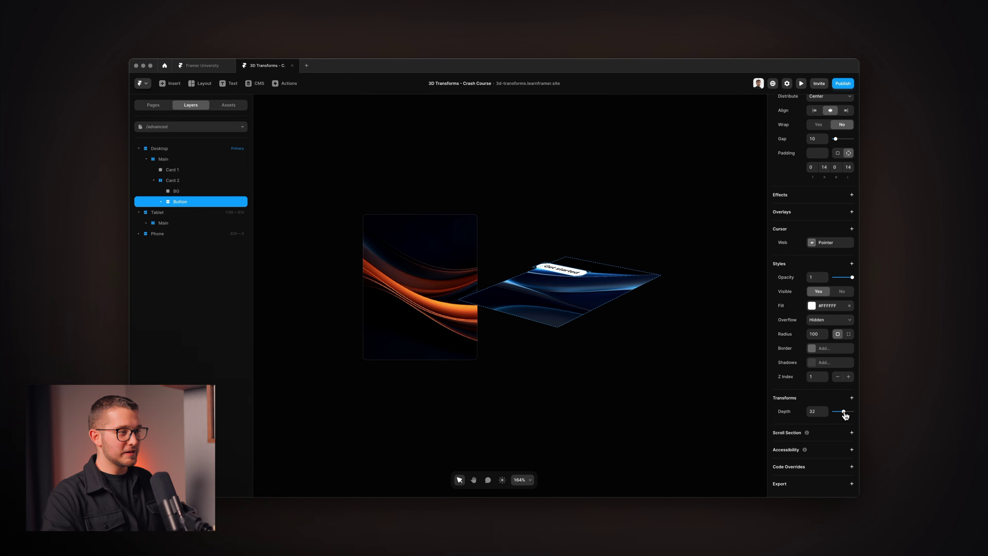
pyautogui.moveTo(846, 416); pyautogui.dragTo(847, 415)
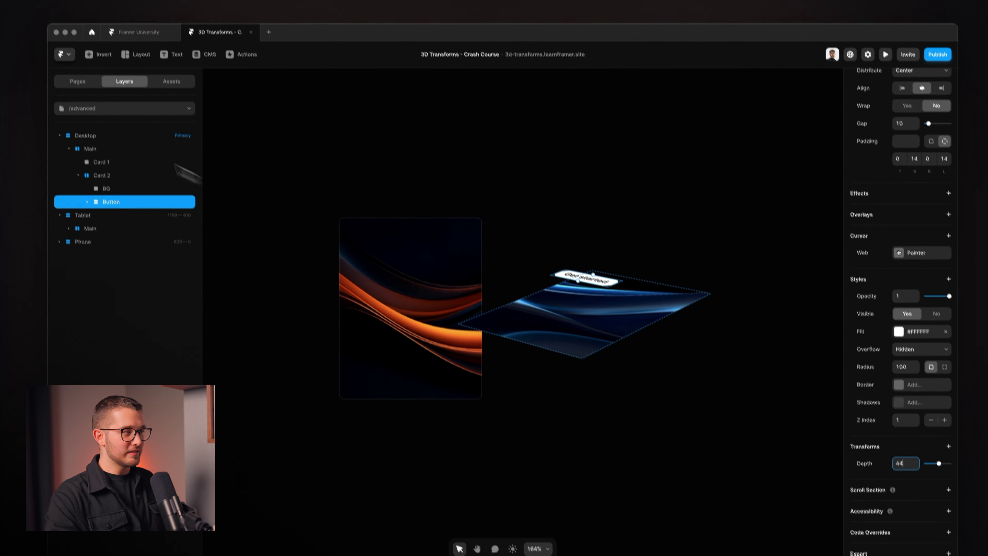
# Set Card 2's 3D rotation to 25° on X, -30° on Y and 6° on Z.
pyautogui.click(136, 176)
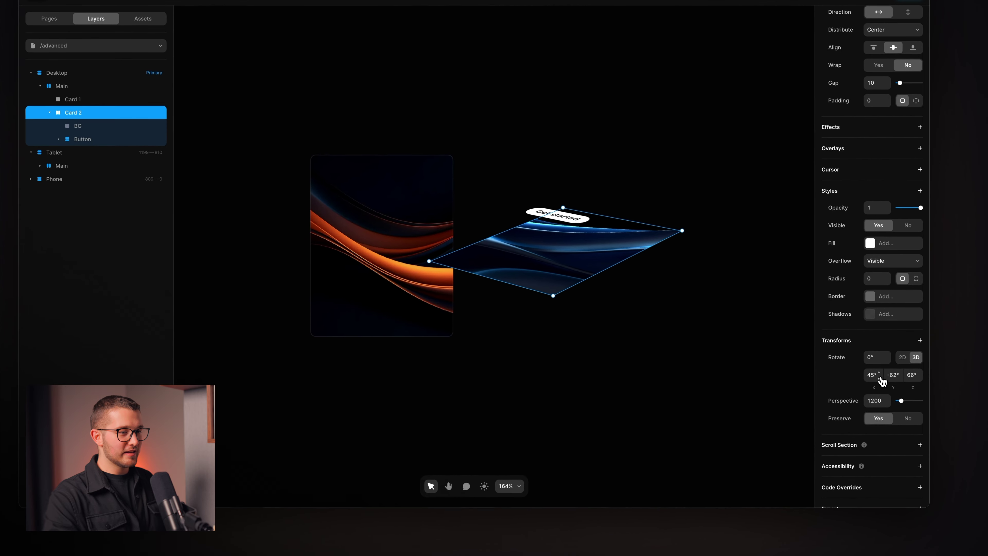
pyautogui.moveTo(882, 382); pyautogui.dragTo(898, 400)
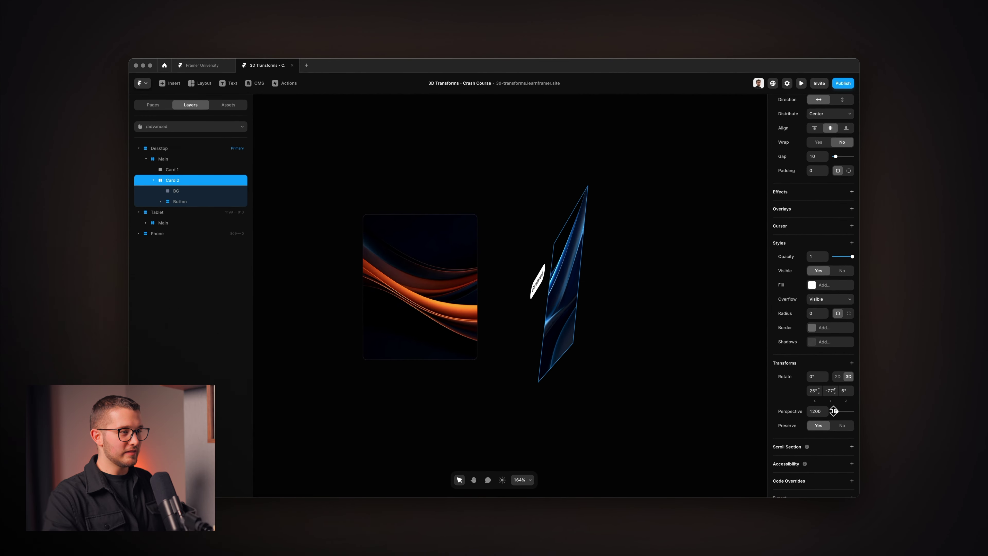
pyautogui.moveTo(834, 411)
pyautogui.mouseDown()
pyautogui.moveTo(834, 380)
pyautogui.moveTo(835, 392)
pyautogui.mouseUp()
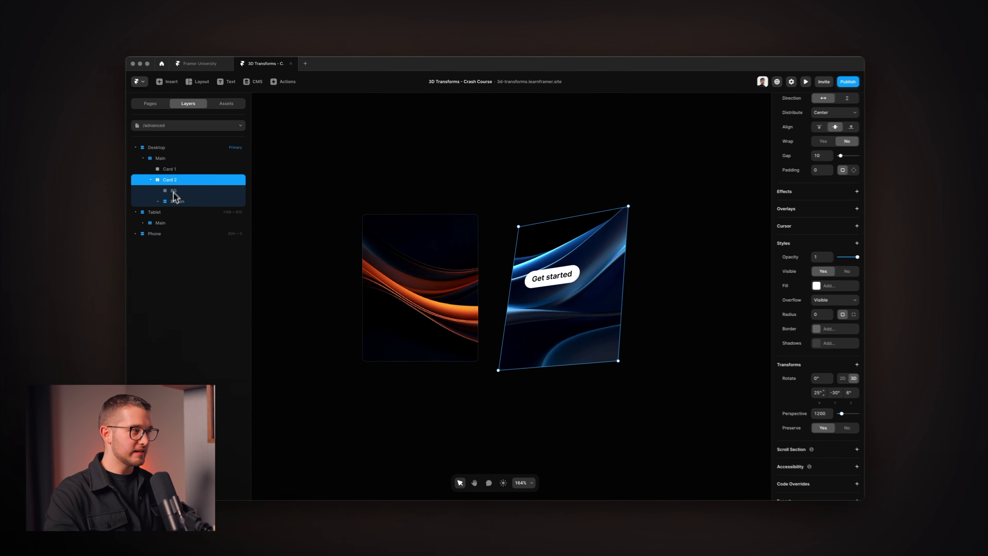
# Review the transform settings of Card 2, its BG layer, the nested button and the button's text layer.
pyautogui.click(167, 202)
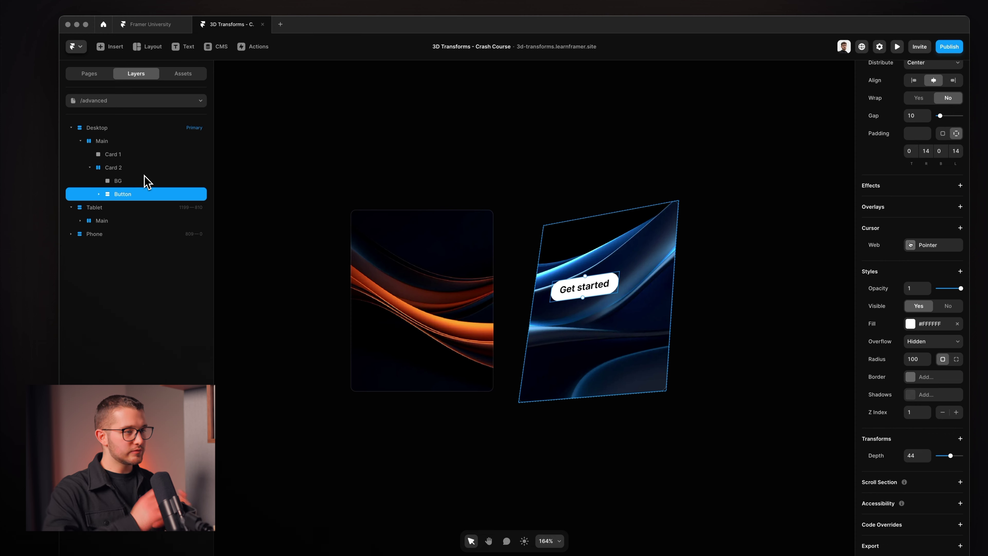
pyautogui.click(147, 182)
pyautogui.click(149, 168)
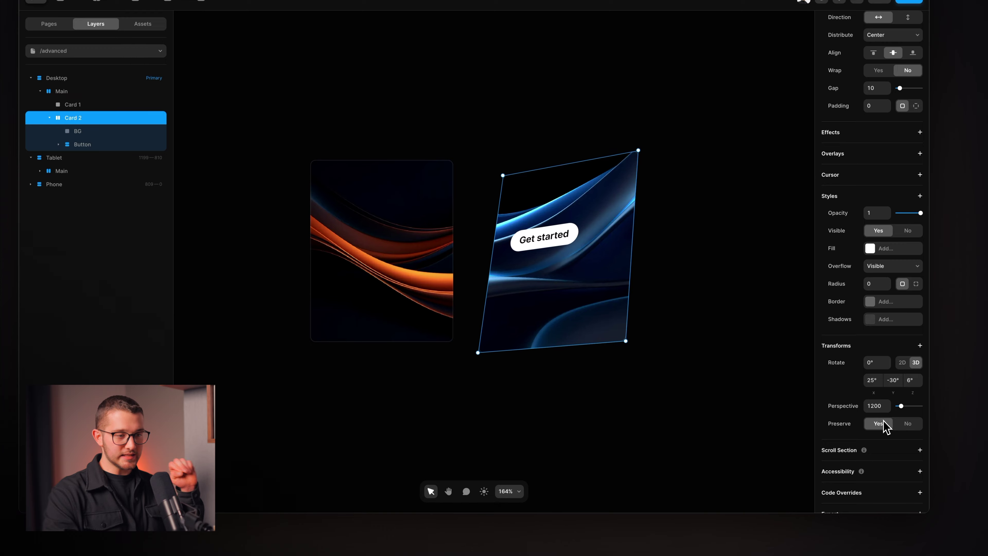
pyautogui.click(69, 132)
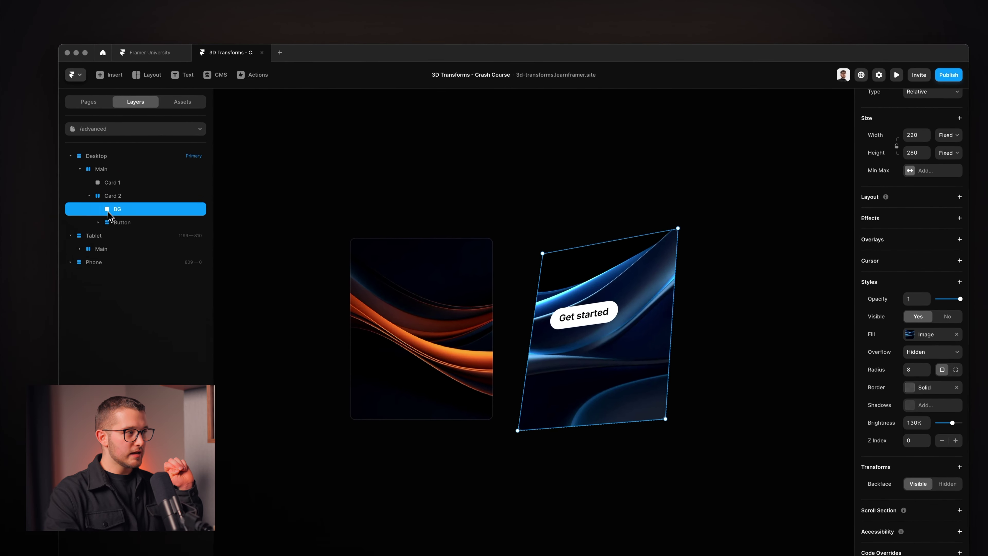
pyautogui.click(121, 229)
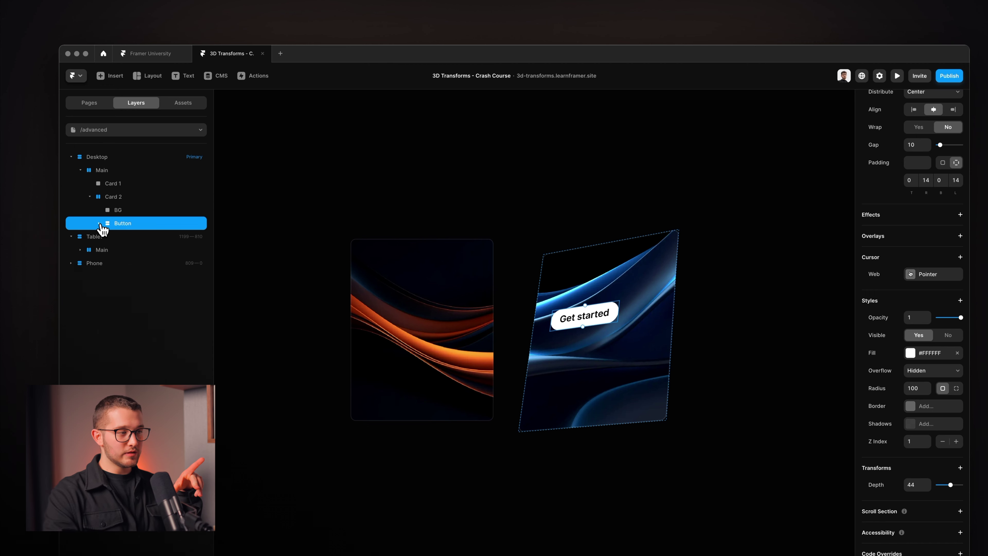
pyautogui.click(150, 196)
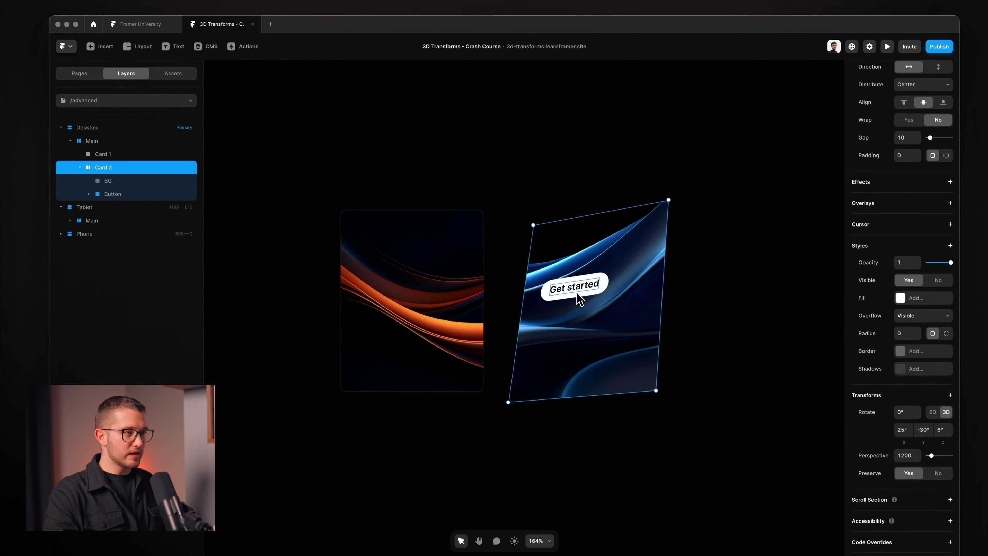
pyautogui.click(601, 302)
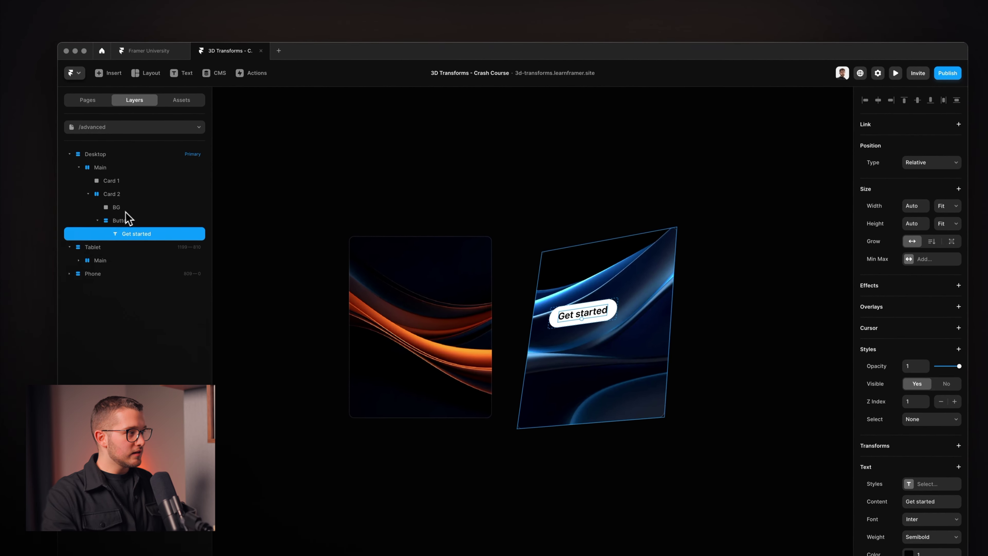
pyautogui.click(112, 192)
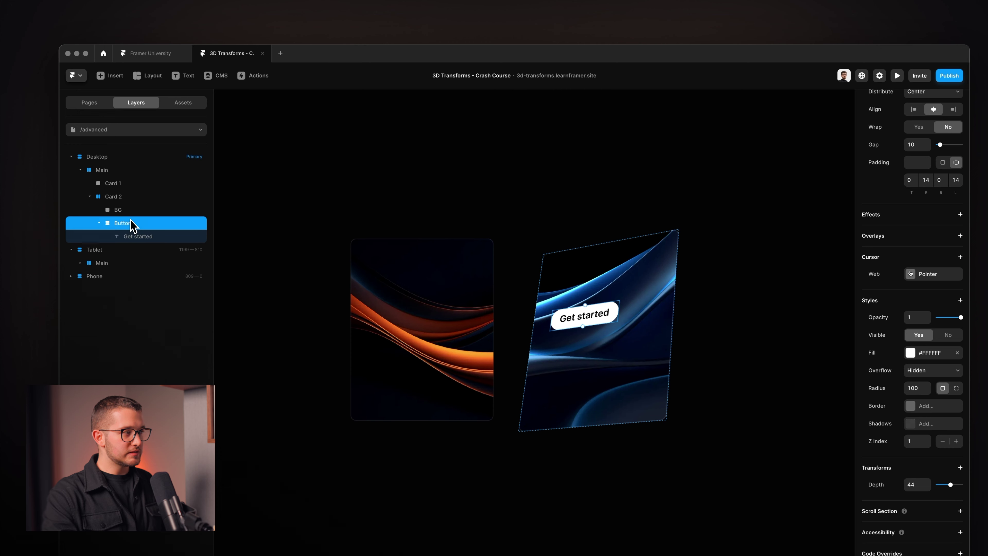
# Set Card 2's Y-axis rotation to -66°.
pyautogui.click(123, 197)
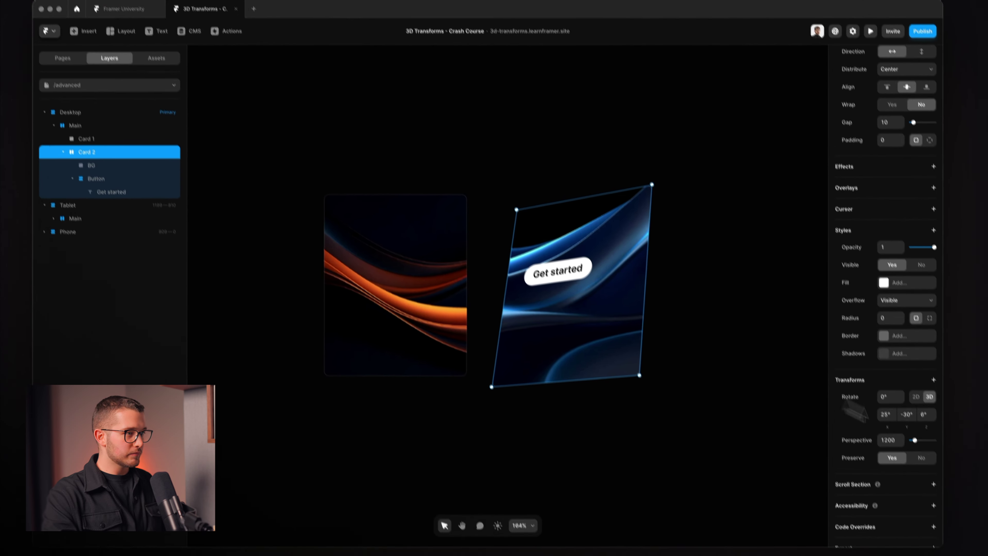
pyautogui.moveTo(899, 377); pyautogui.dragTo(899, 394)
# Add a Depth transform to the Get started text inside the button.
pyautogui.click(124, 154)
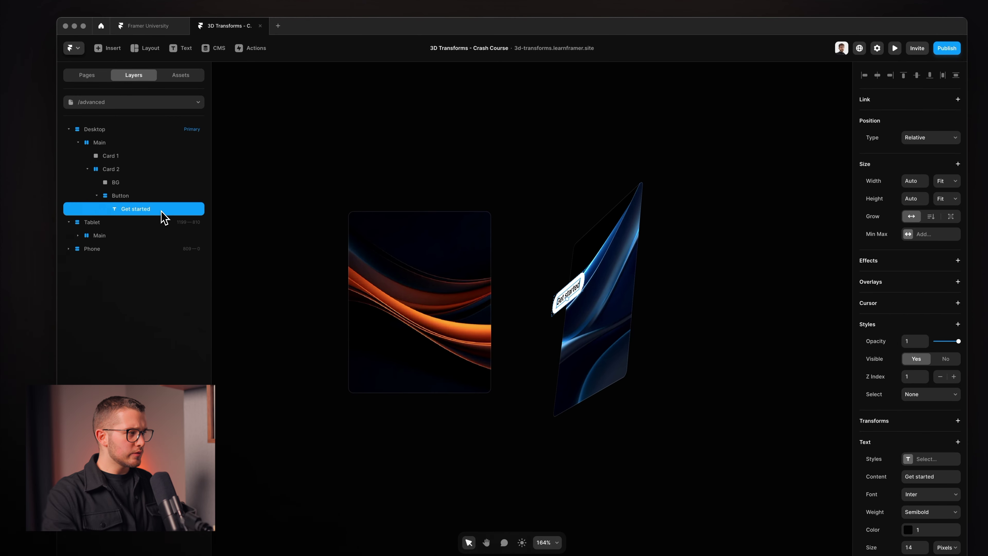
pyautogui.click(923, 424)
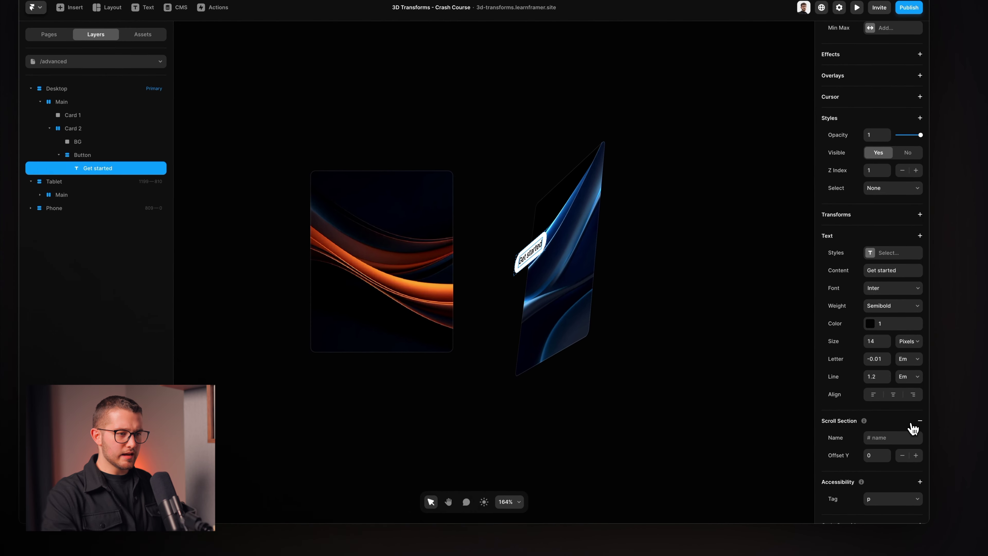
pyautogui.click(923, 423)
pyautogui.click(923, 217)
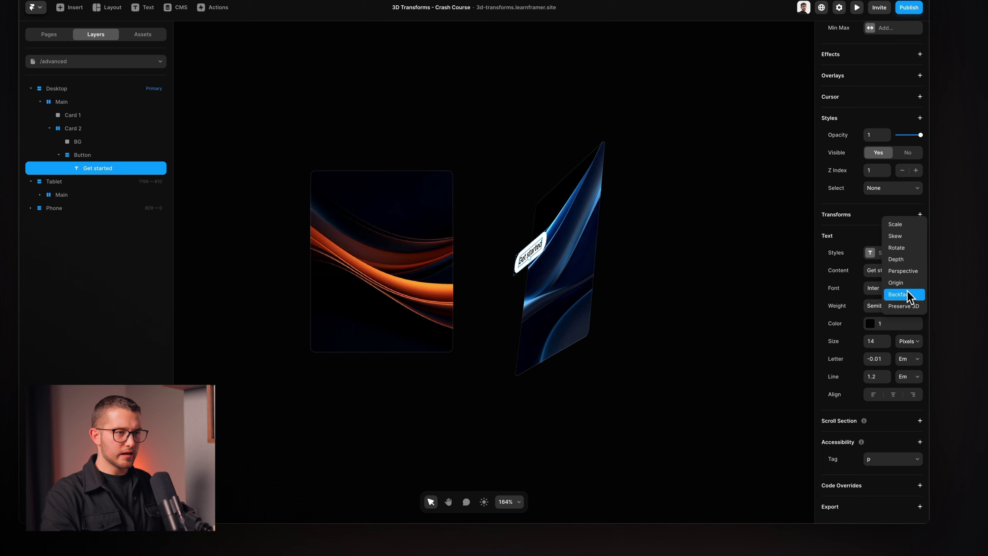
pyautogui.click(909, 262)
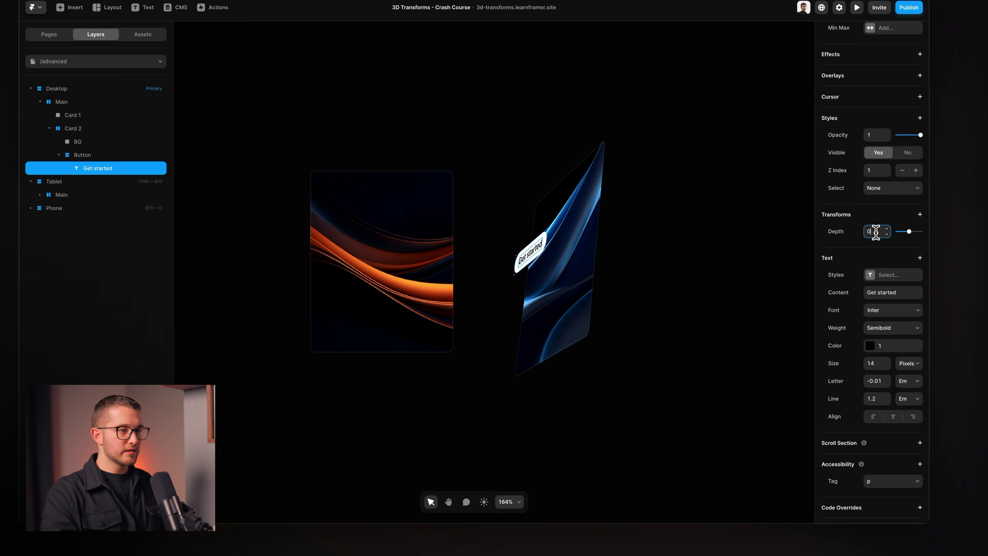
# Examine the nesting of Card 2, BG, Button and Get started and which layers have Depth and Preserve 3D.
pyautogui.click(103, 129)
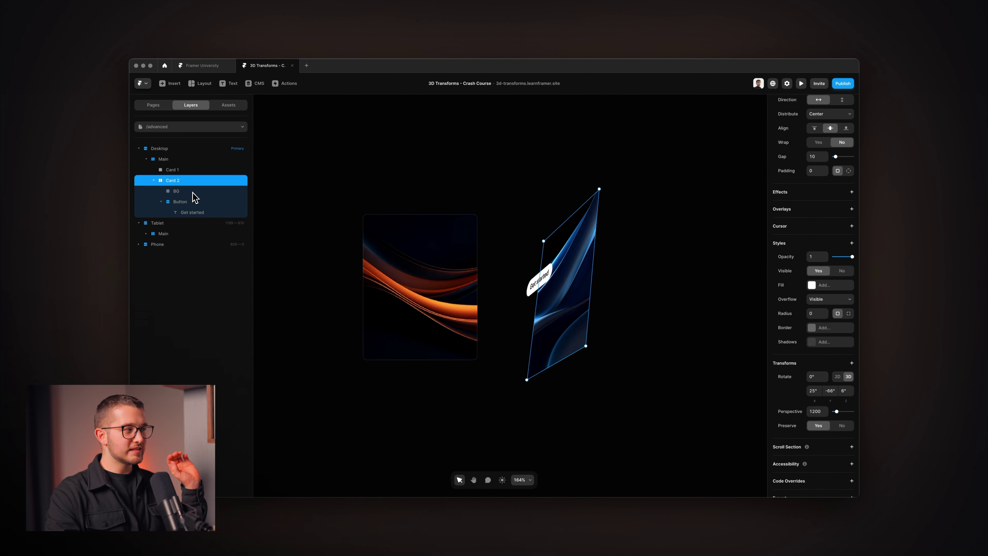
pyautogui.click(193, 191)
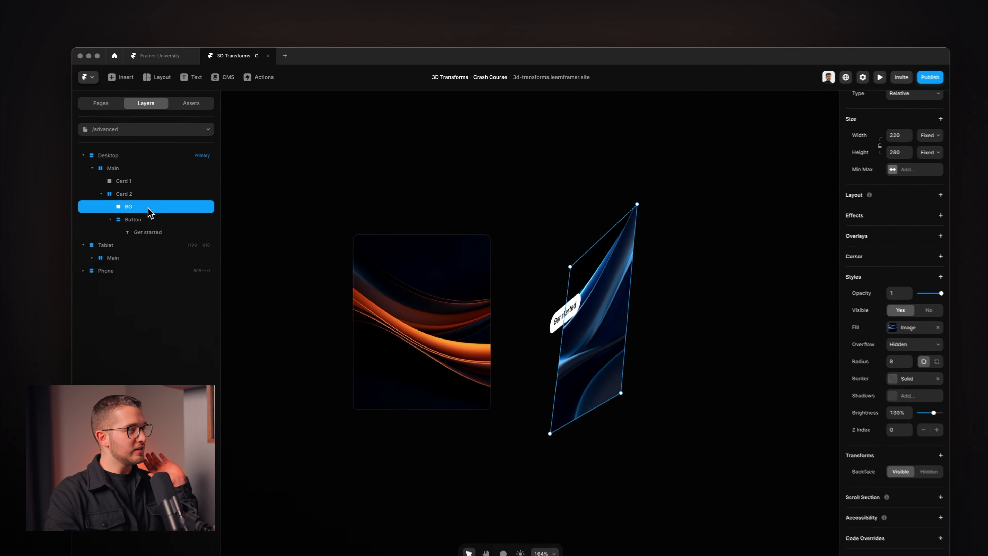
pyautogui.click(189, 202)
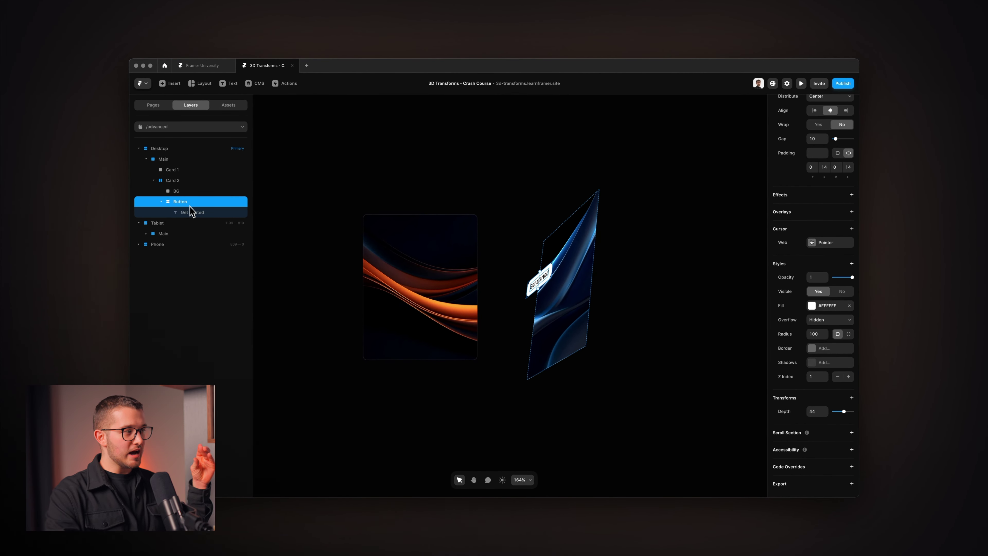
pyautogui.click(191, 211)
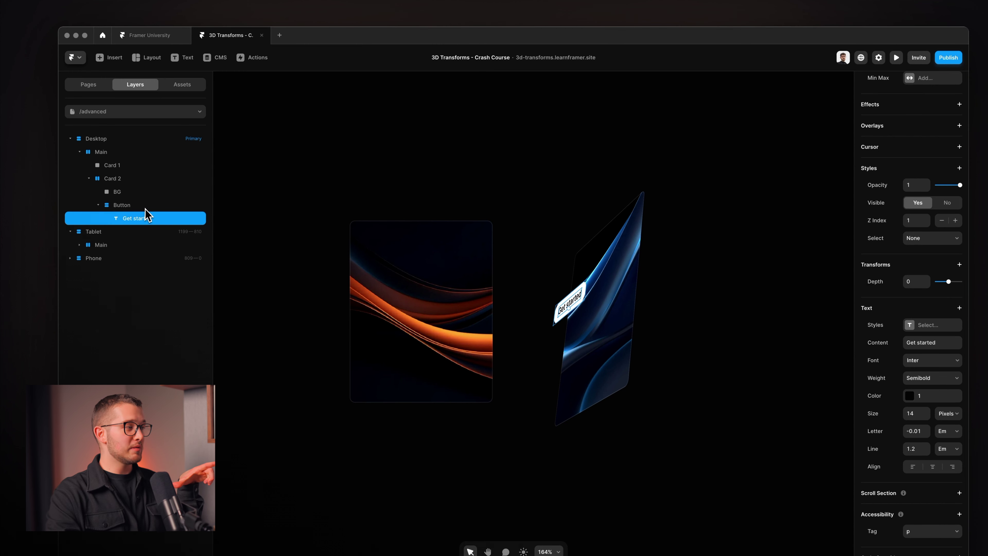
pyautogui.click(142, 209)
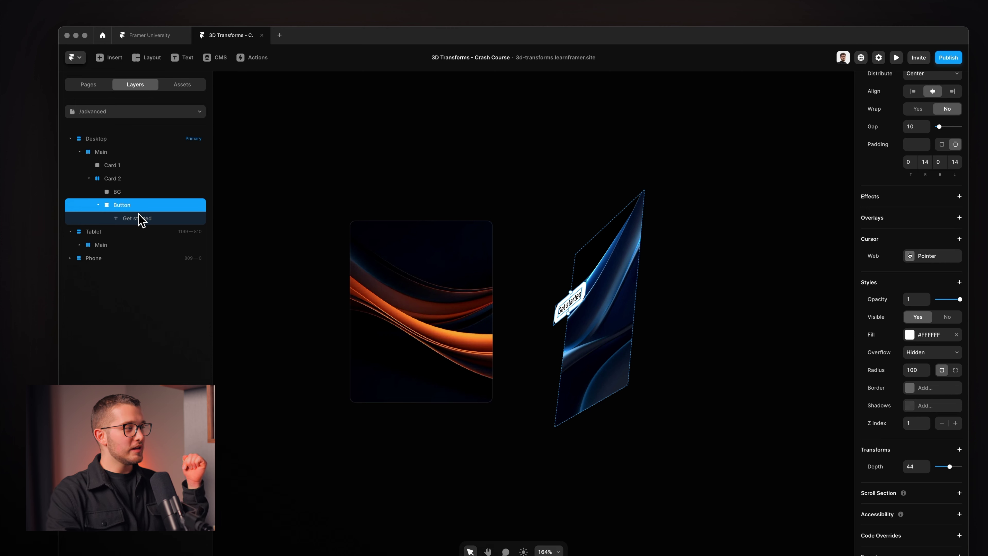
pyautogui.click(143, 220)
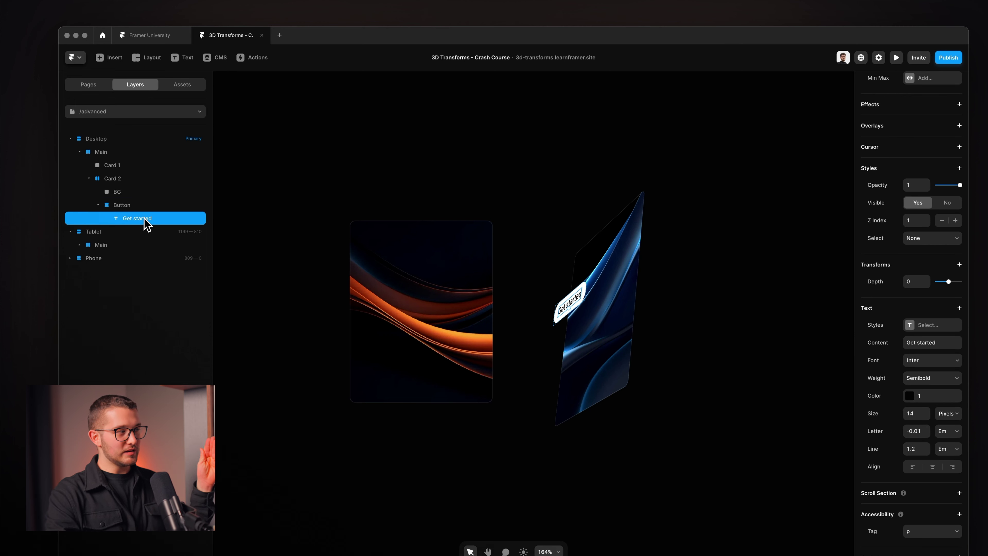
pyautogui.click(121, 178)
# Add a Preserve 3D transform set to Yes to the button and select its nested Get started text.
pyautogui.click(124, 206)
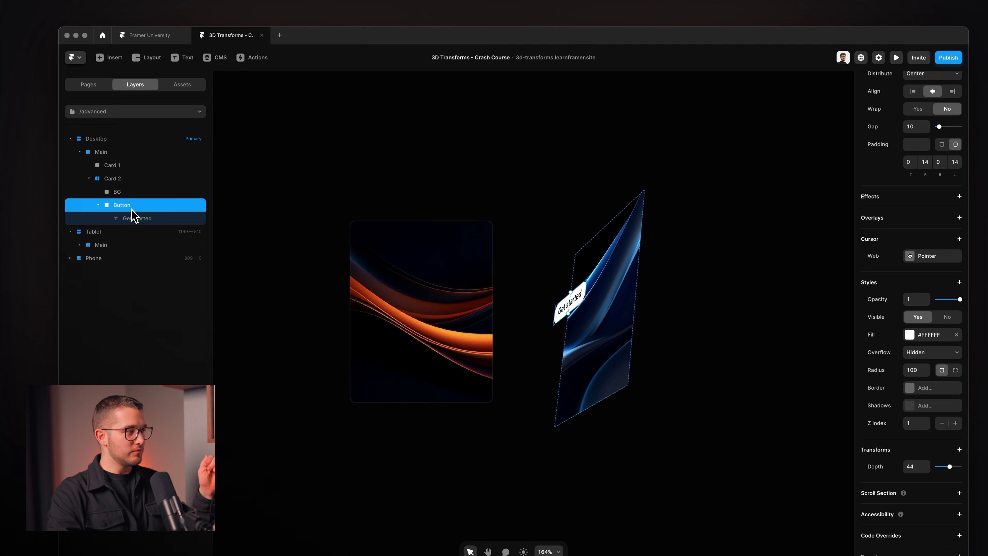
pyautogui.click(960, 449)
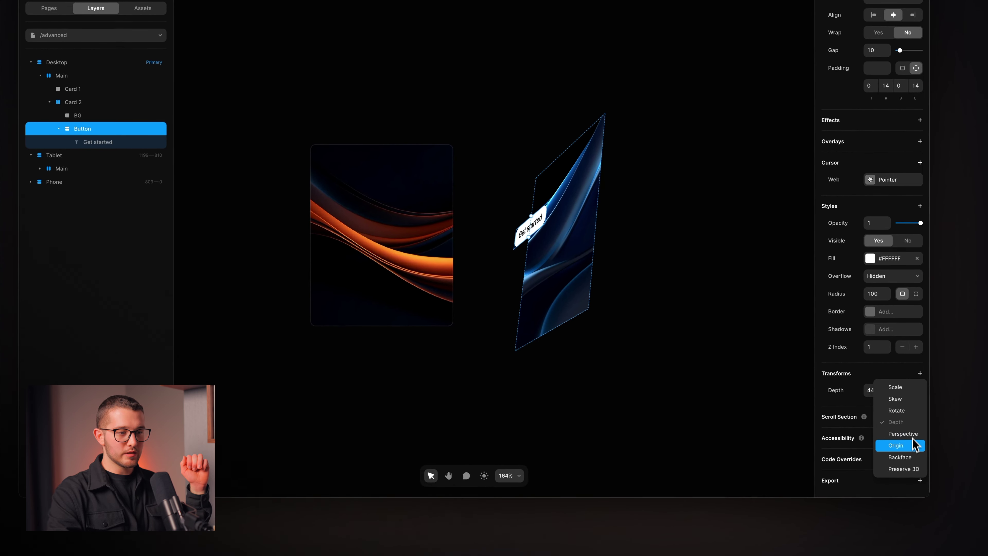
pyautogui.click(910, 468)
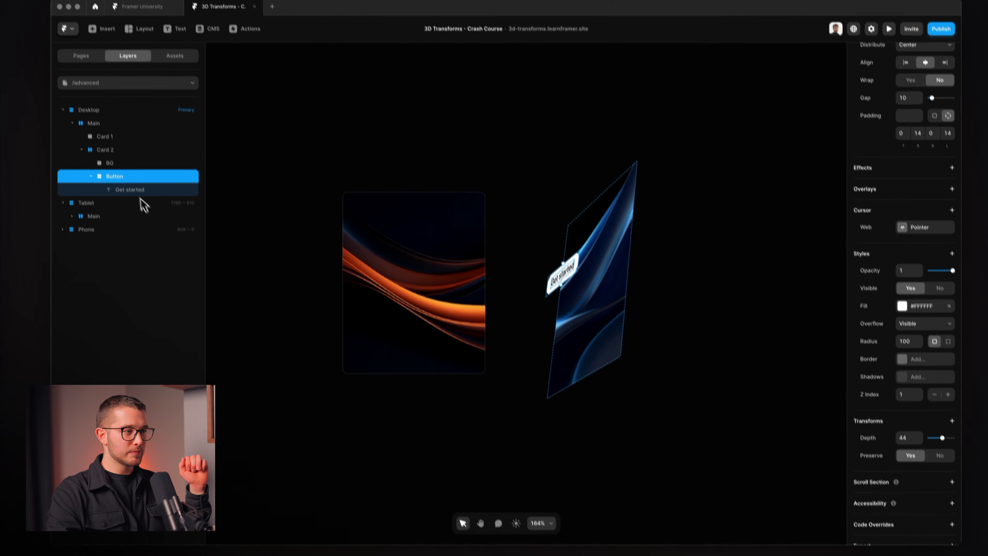
pyautogui.click(138, 191)
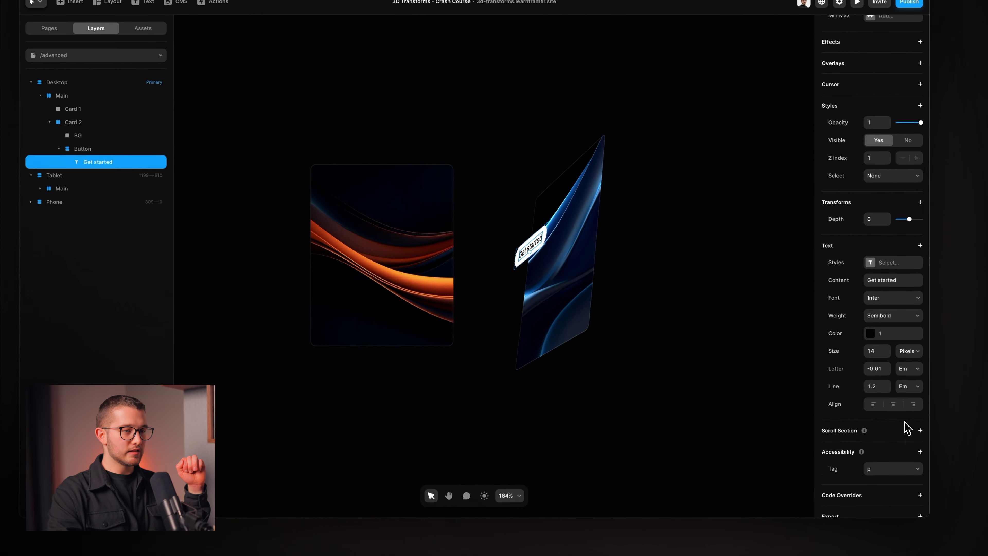
# Change the Get started text's color to gray #808080 and raise its depth to 29.
pyautogui.scroll(1, 906, 421)
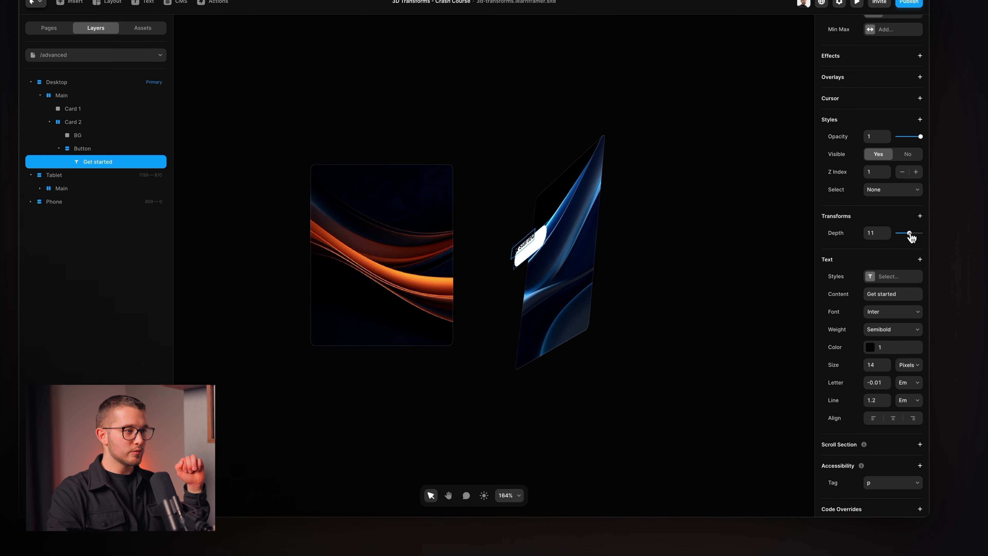
pyautogui.click(869, 233)
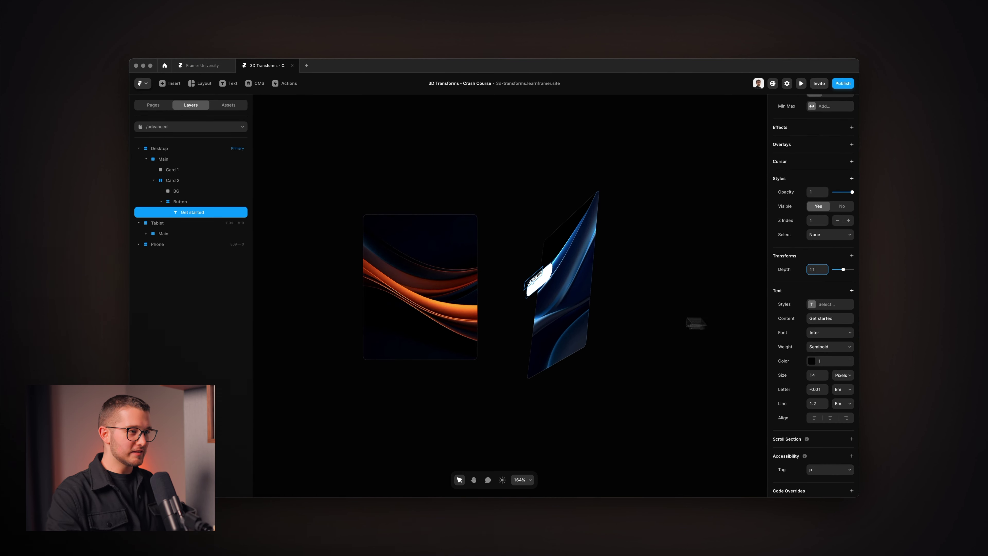
pyautogui.click(817, 360)
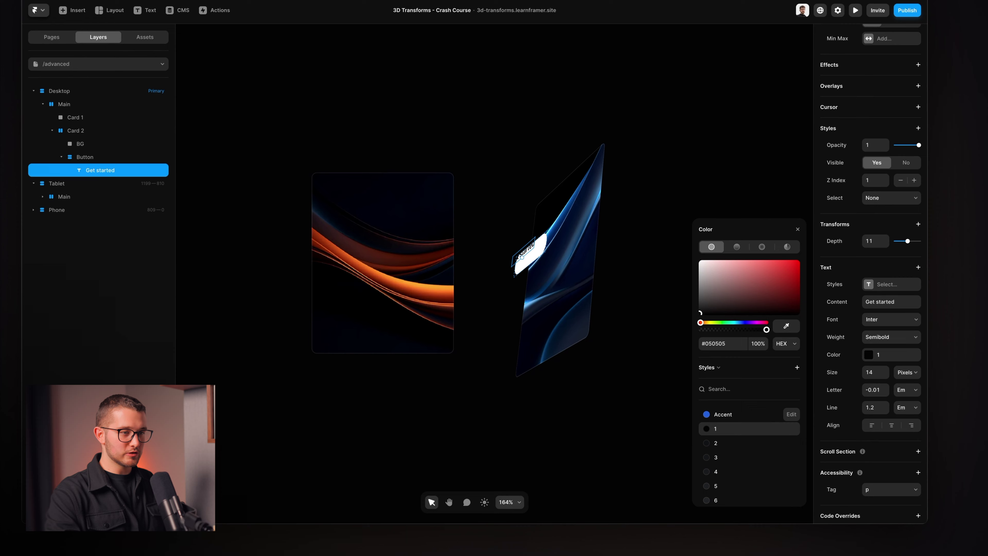
pyautogui.click(694, 409)
pyautogui.moveTo(719, 280)
pyautogui.mouseDown()
pyautogui.moveTo(667, 210)
pyautogui.moveTo(718, 274)
pyautogui.moveTo(704, 285)
pyautogui.mouseUp()
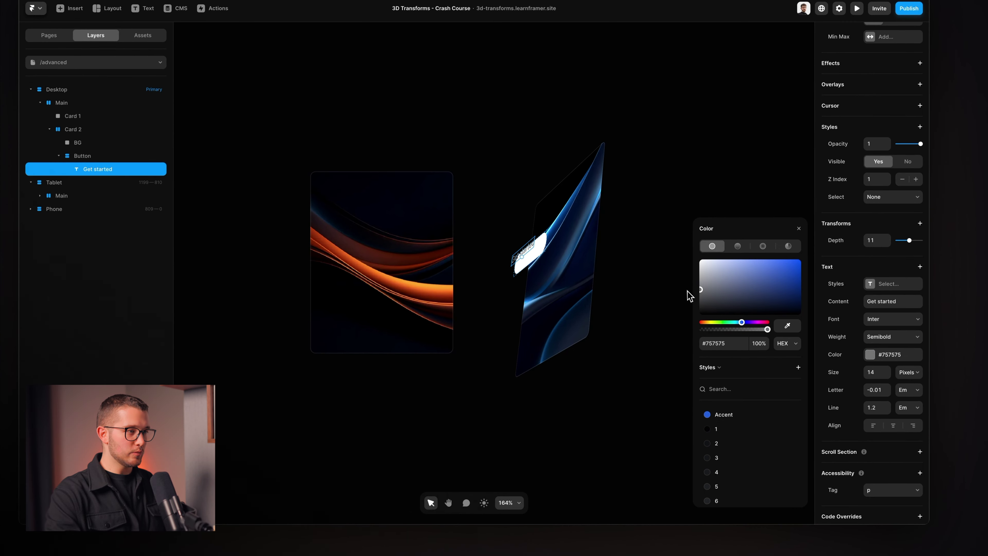
pyautogui.click(799, 230)
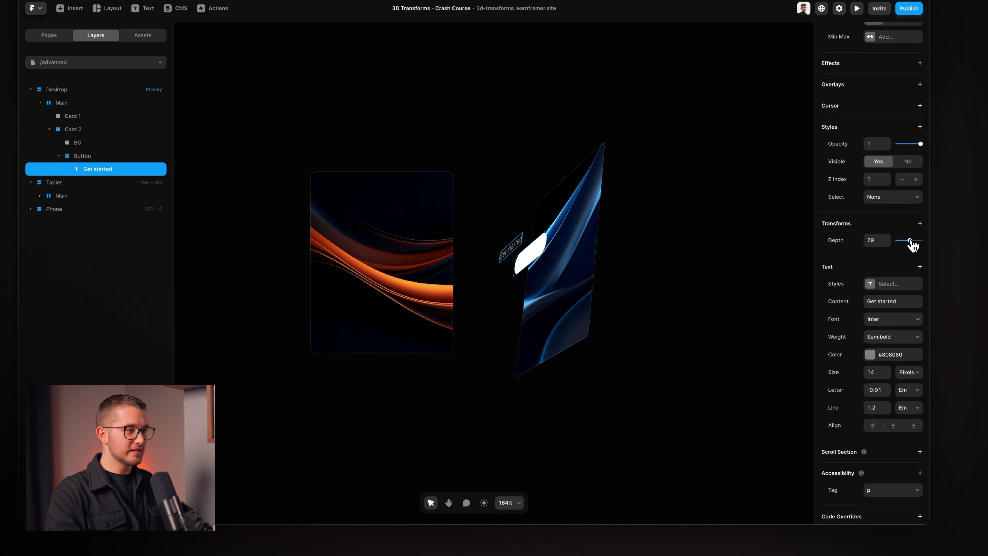
# Rotate Card 2 in 3D to -15° on X and -25° on Y.
pyautogui.click(94, 129)
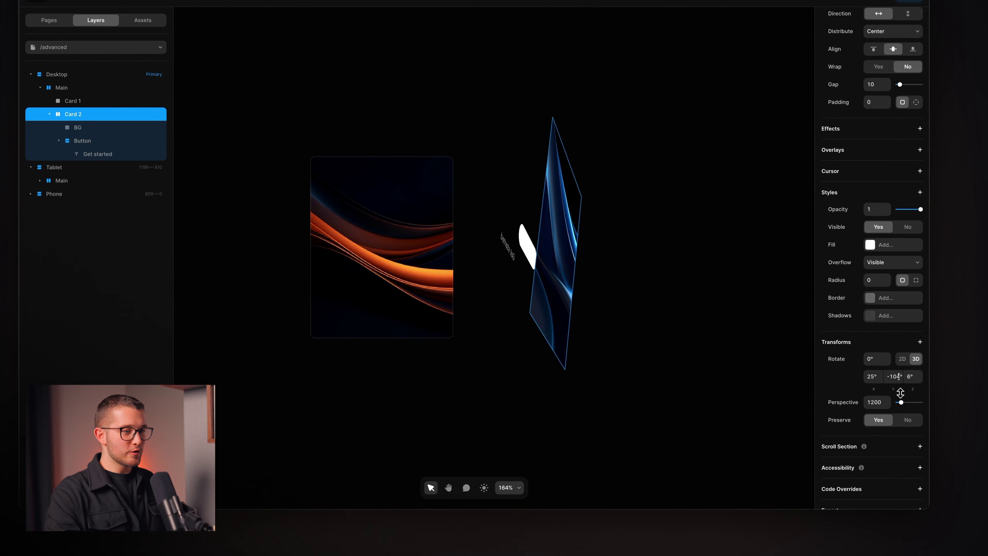
pyautogui.moveTo(901, 392); pyautogui.dragTo(899, 364)
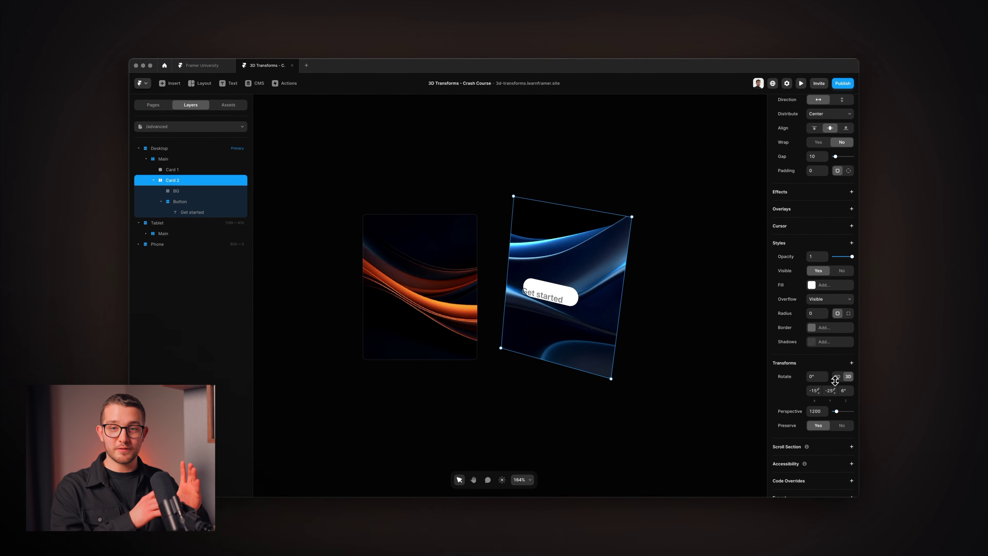
# Examine the nesting of the BG, Button and Get started layers inside Card 2.
pyautogui.click(191, 202)
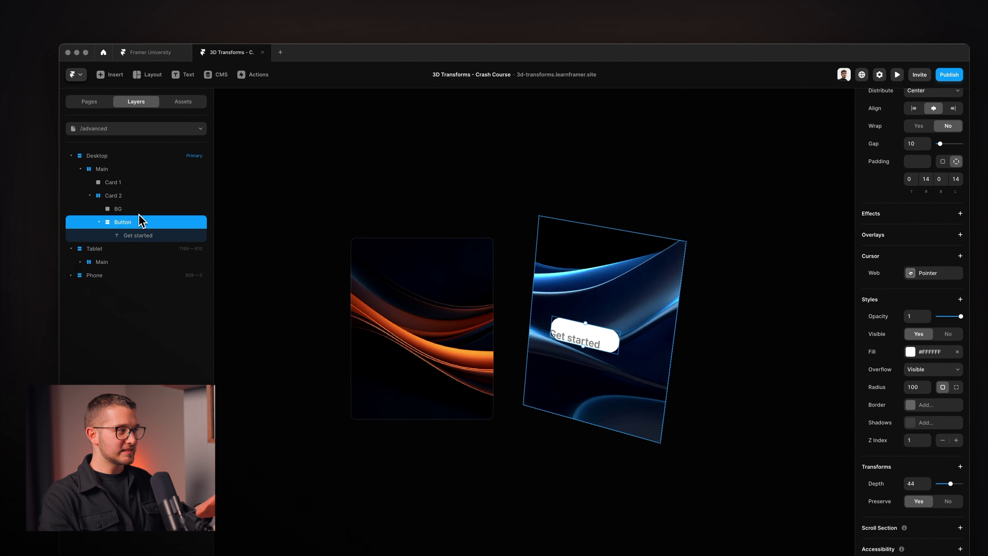
pyautogui.click(137, 199)
pyautogui.click(139, 221)
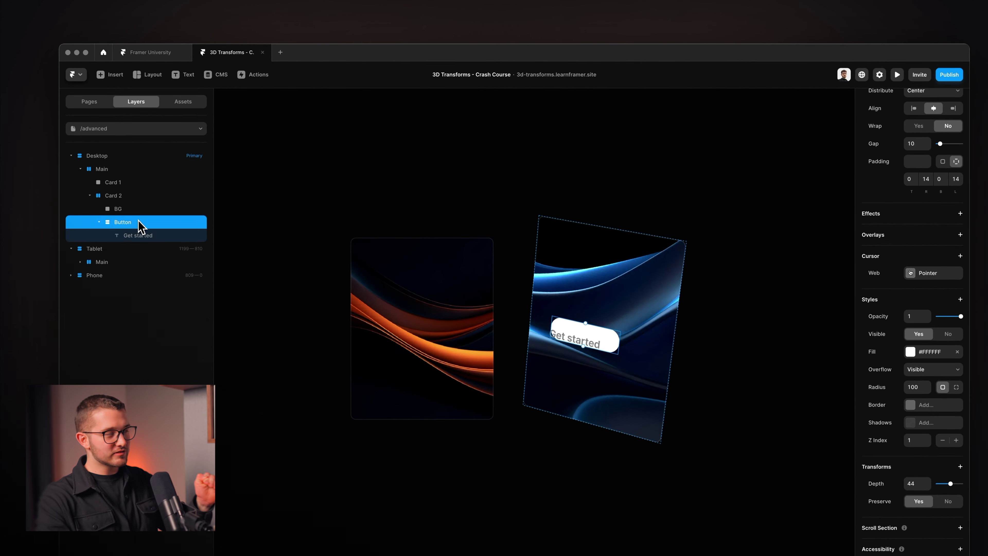
pyautogui.click(140, 238)
pyautogui.click(139, 199)
pyautogui.click(135, 222)
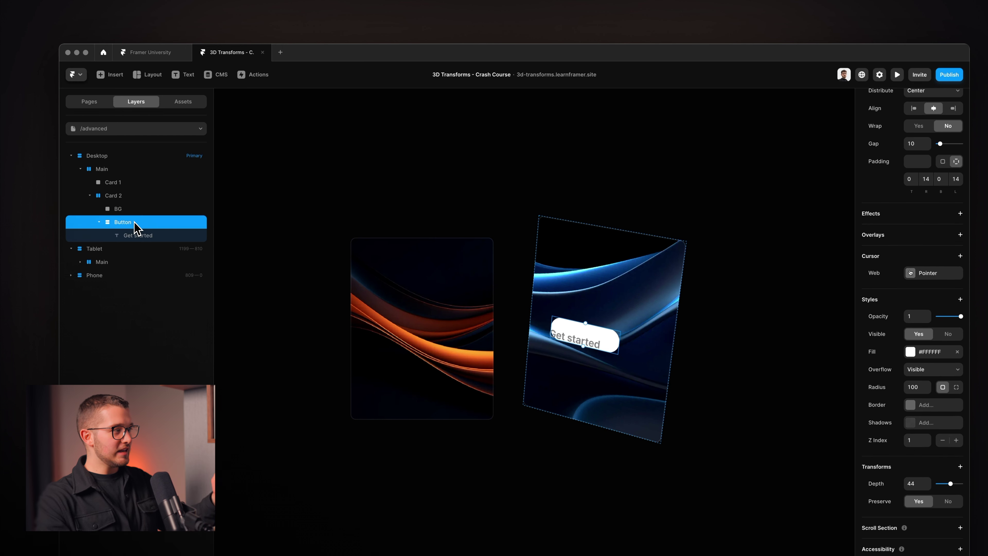
pyautogui.click(135, 197)
pyautogui.click(135, 209)
pyautogui.click(135, 223)
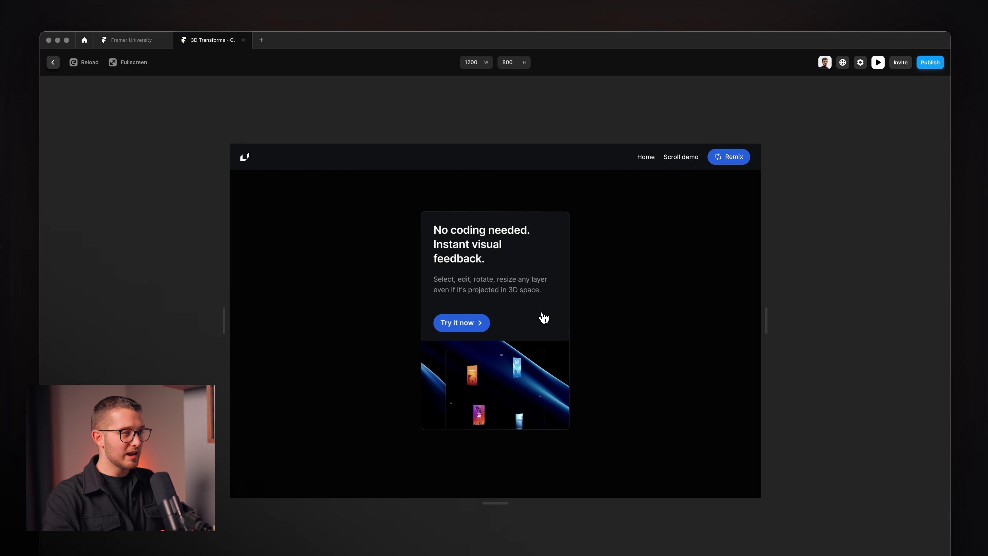
# Test the card flip repeatedly in the Home page preview, and return to the canvas.
pyautogui.click(541, 316)
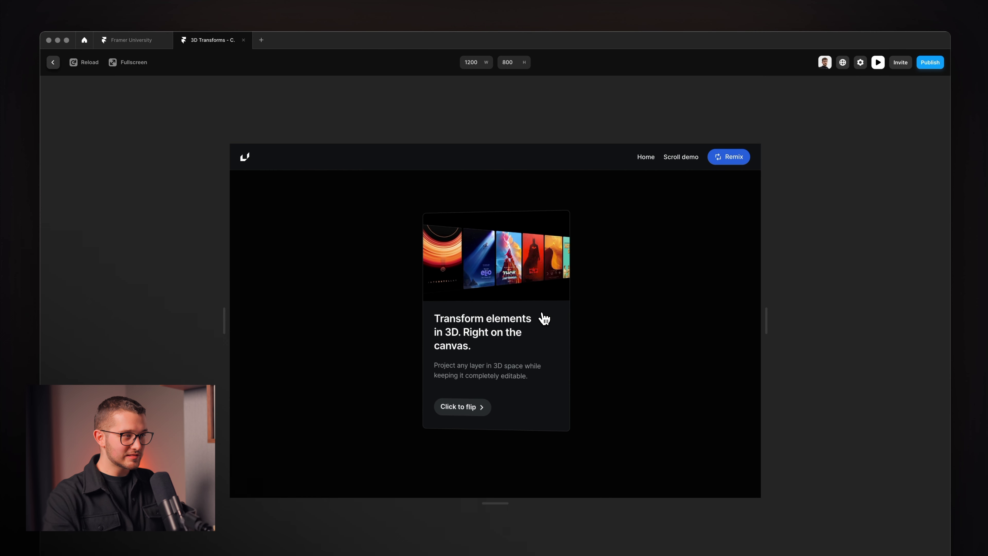
pyautogui.click(543, 316)
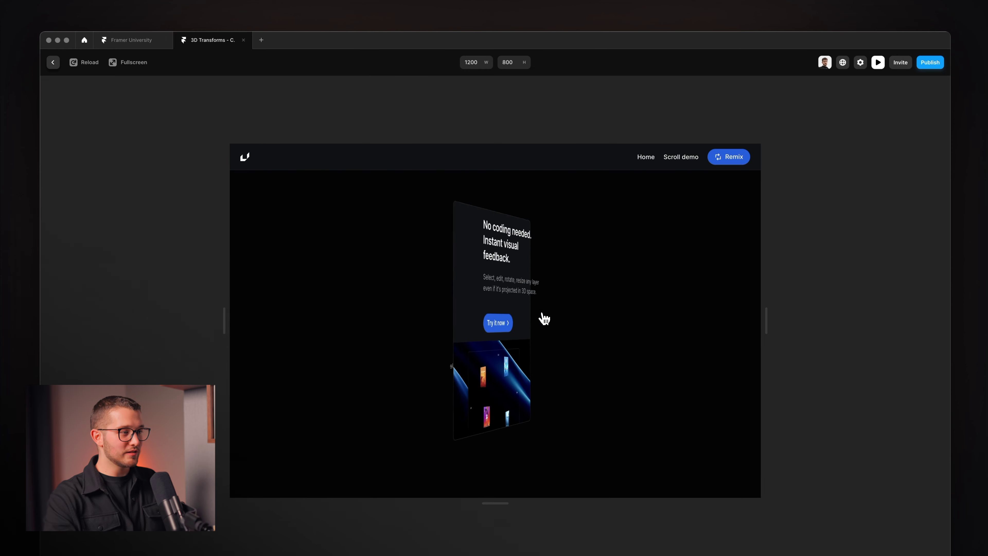
pyautogui.click(543, 316)
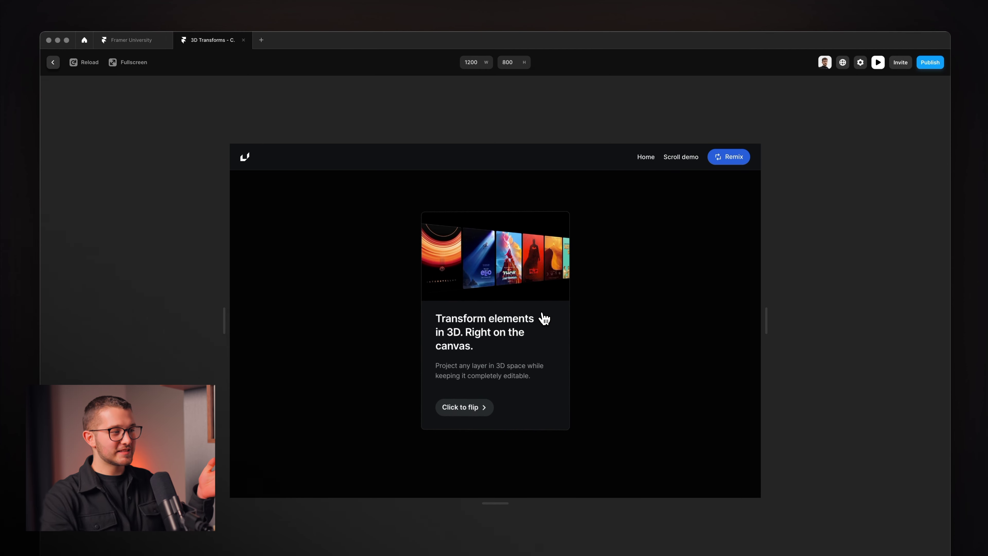
pyautogui.click(544, 318)
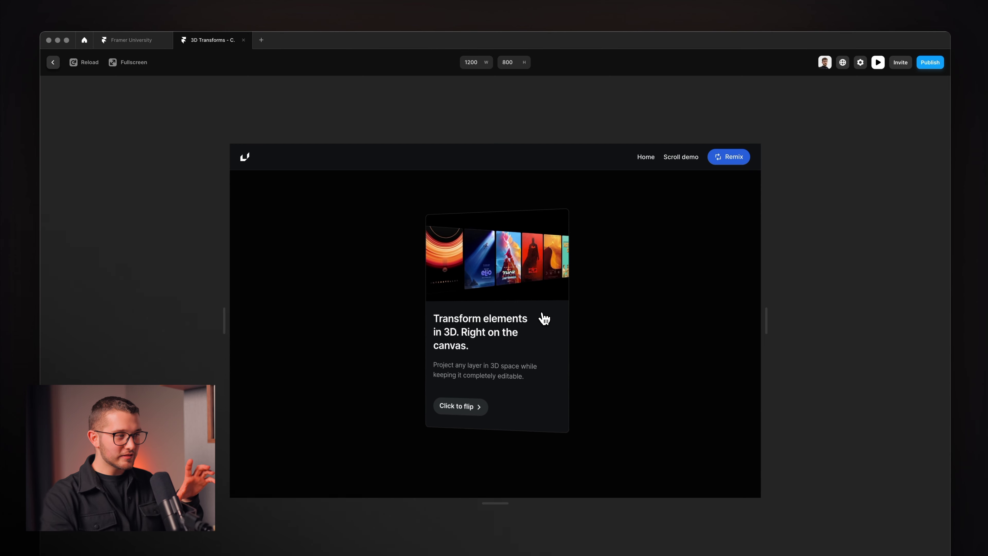
pyautogui.click(535, 326)
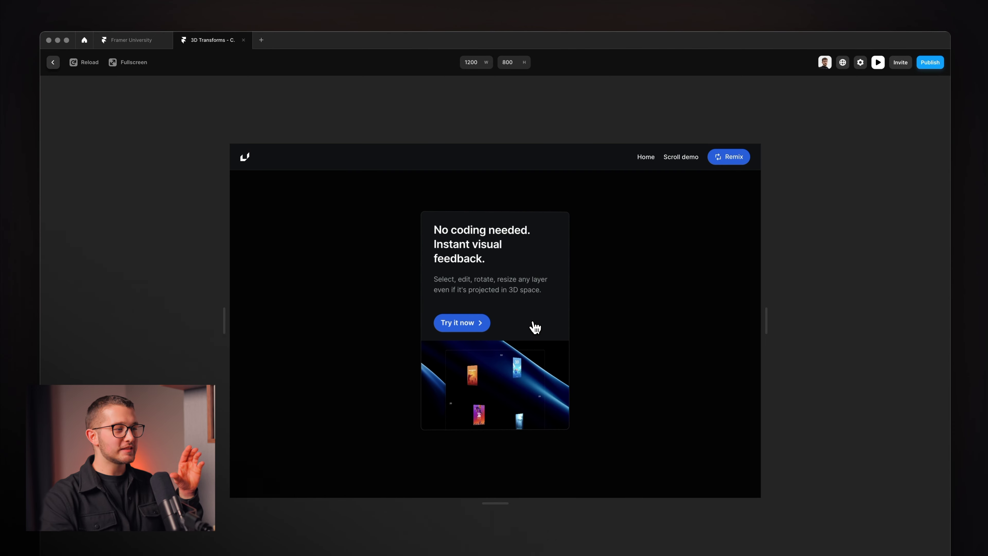
pyautogui.click(535, 327)
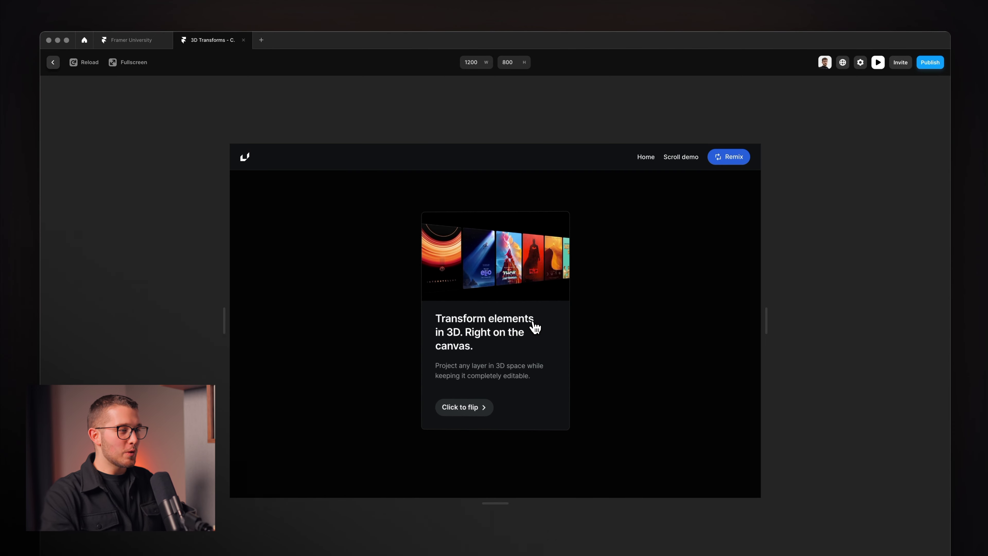
pyautogui.click(535, 327)
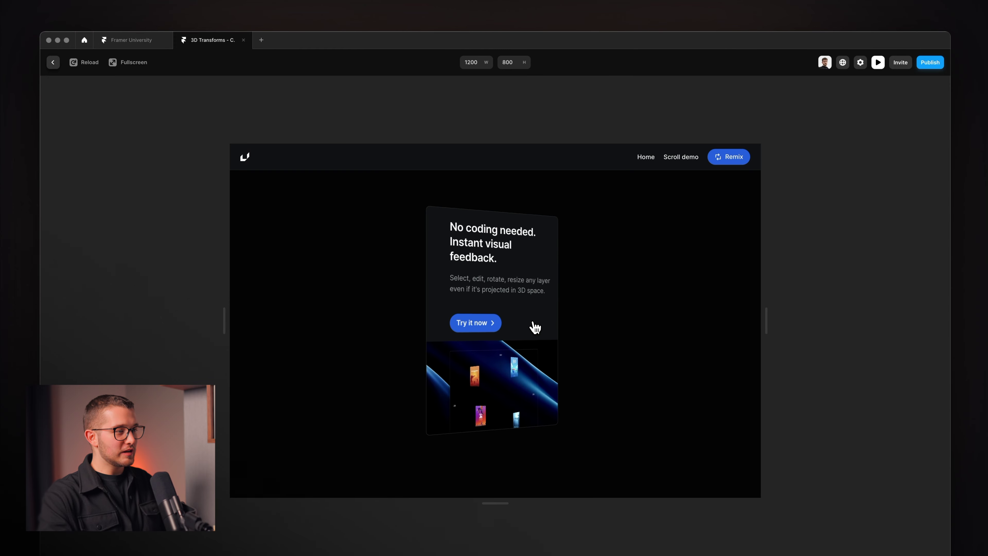
pyautogui.click(535, 326)
pyautogui.click(535, 326)
pyautogui.click(535, 327)
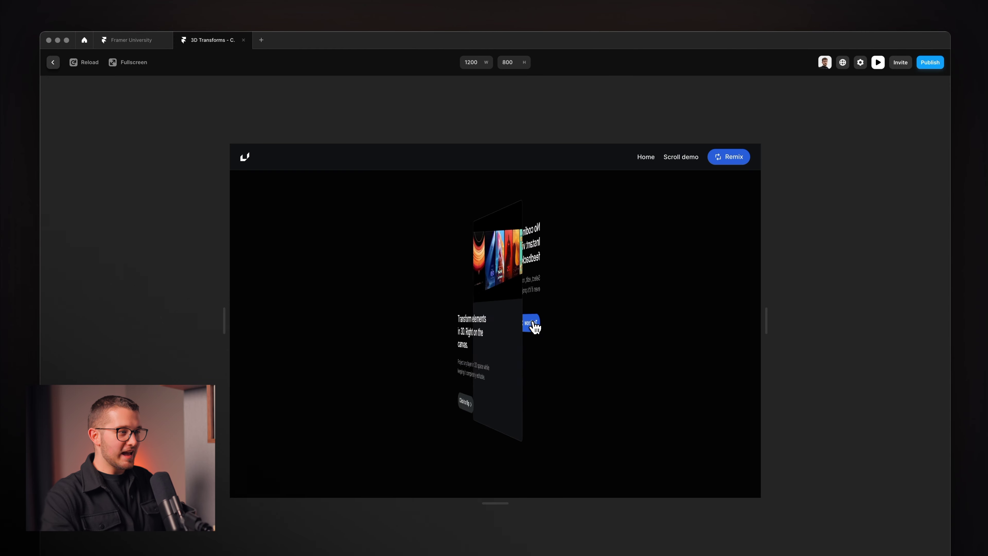
pyautogui.click(535, 327)
pyautogui.press('Escape')
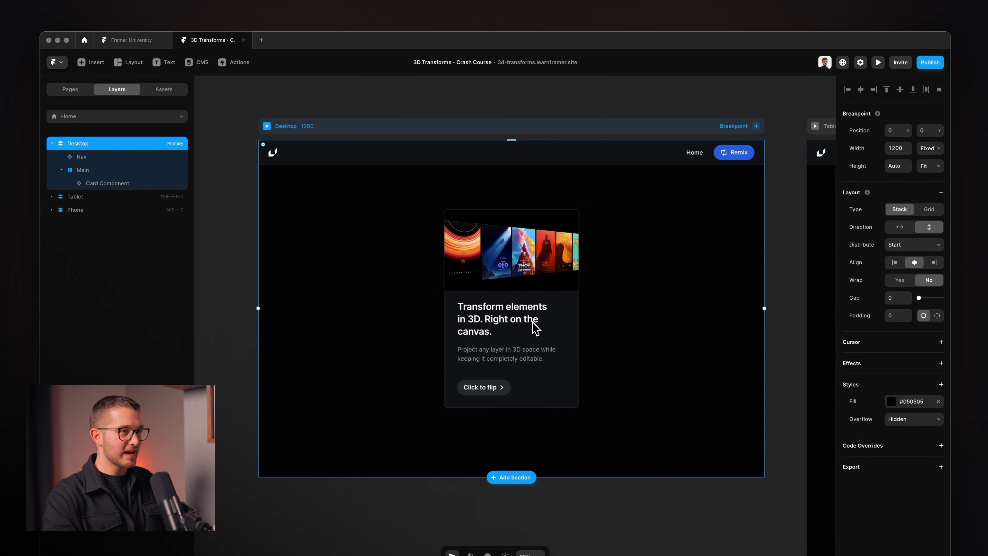
# Switch to the /card-flip page and inspect the card's heading, Content and Main layers.
pyautogui.click(112, 117)
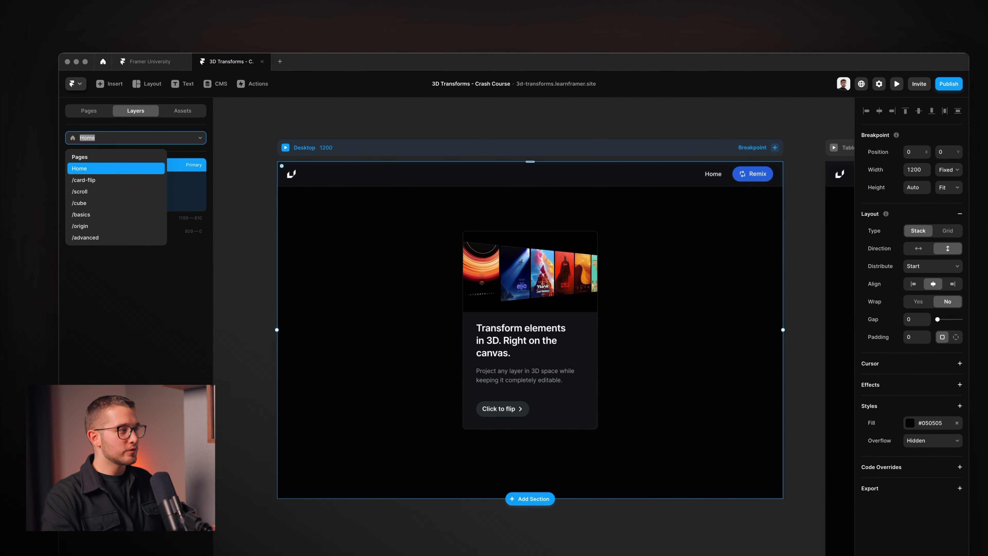
pyautogui.click(100, 179)
pyautogui.scroll(5, 463, 362)
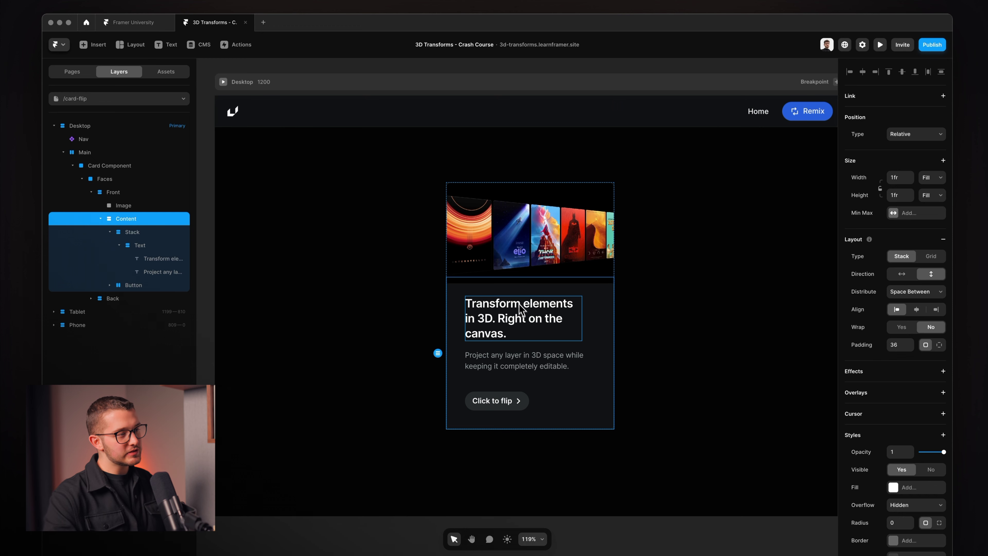
pyautogui.click(520, 307)
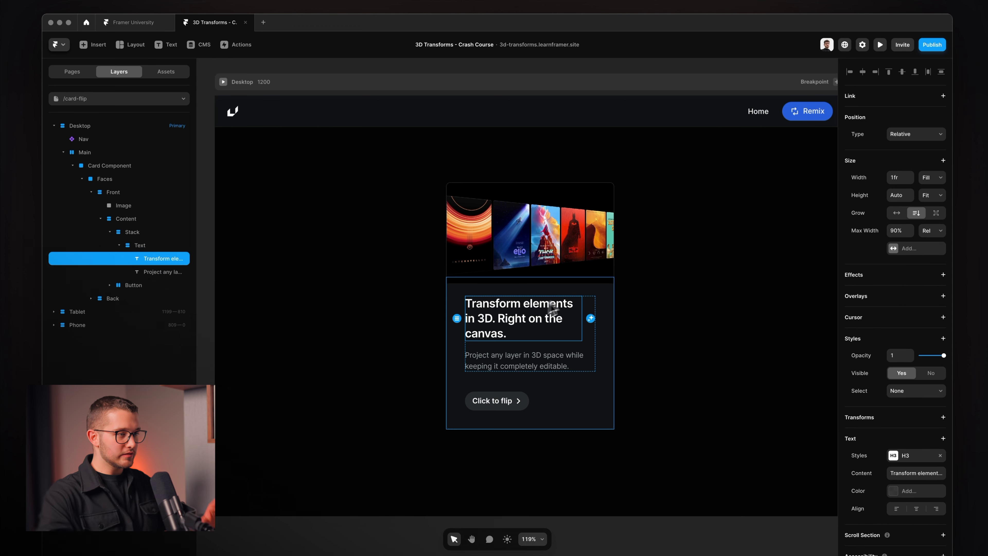
pyautogui.click(604, 299)
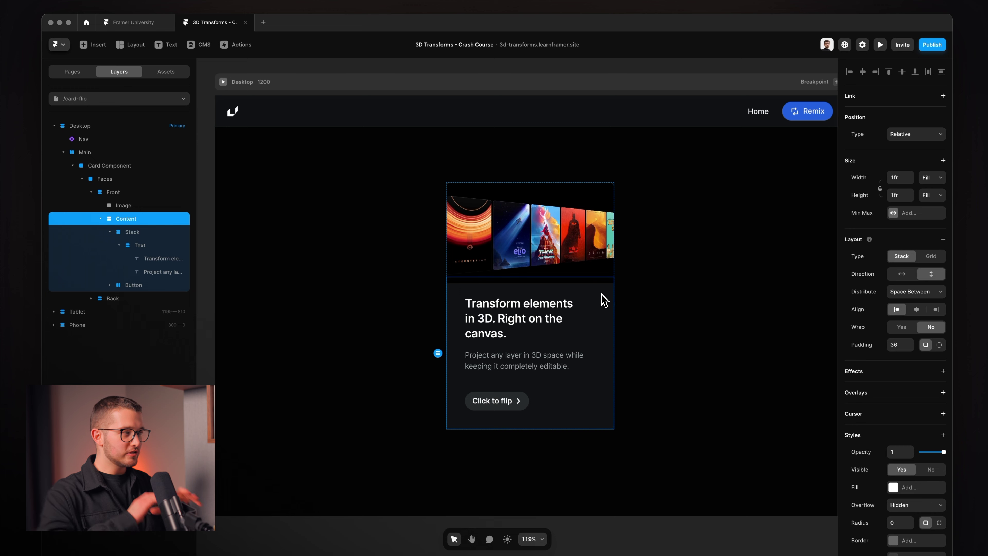
pyautogui.click(646, 256)
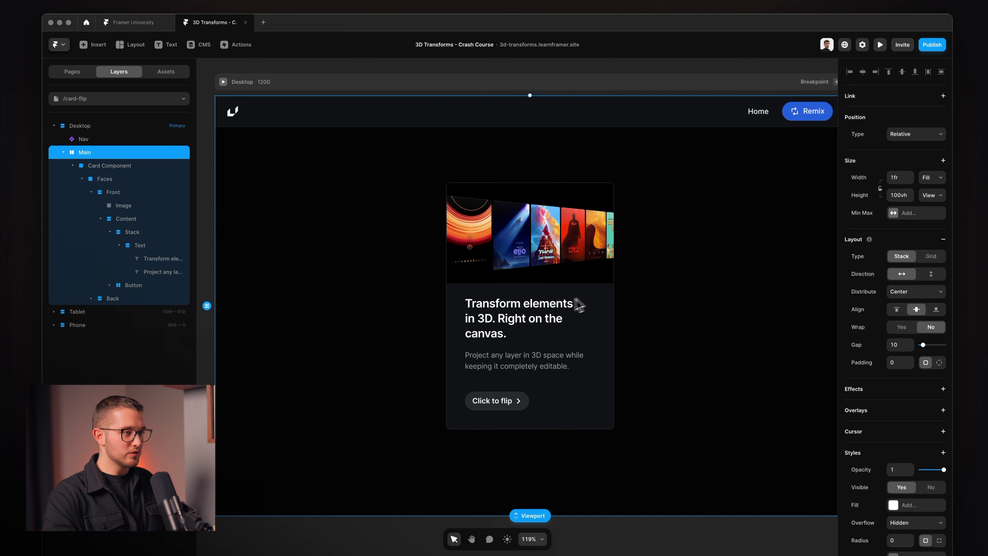
# Turn the Card Component frame into a new component, keeping the name Card Component.
pyautogui.click(121, 194)
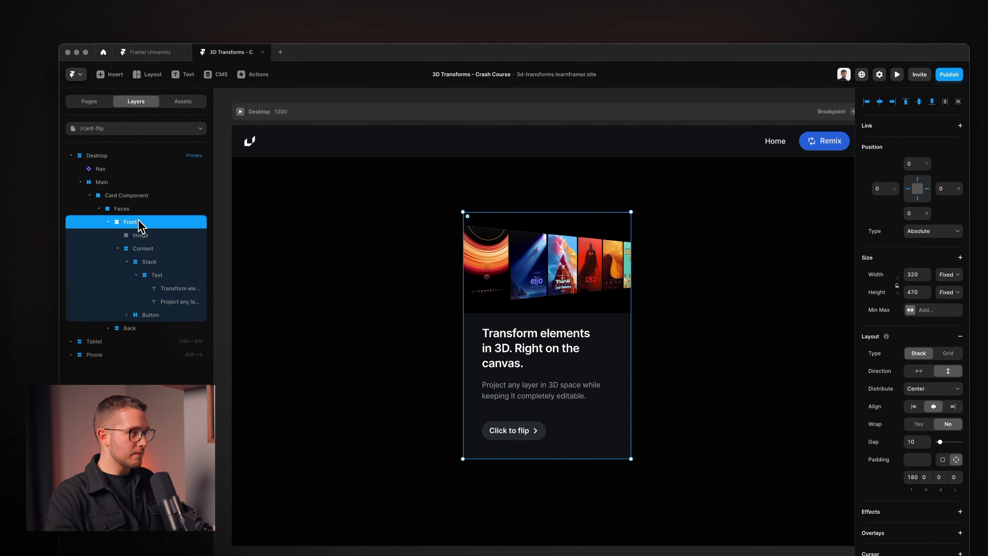
pyautogui.click(142, 196)
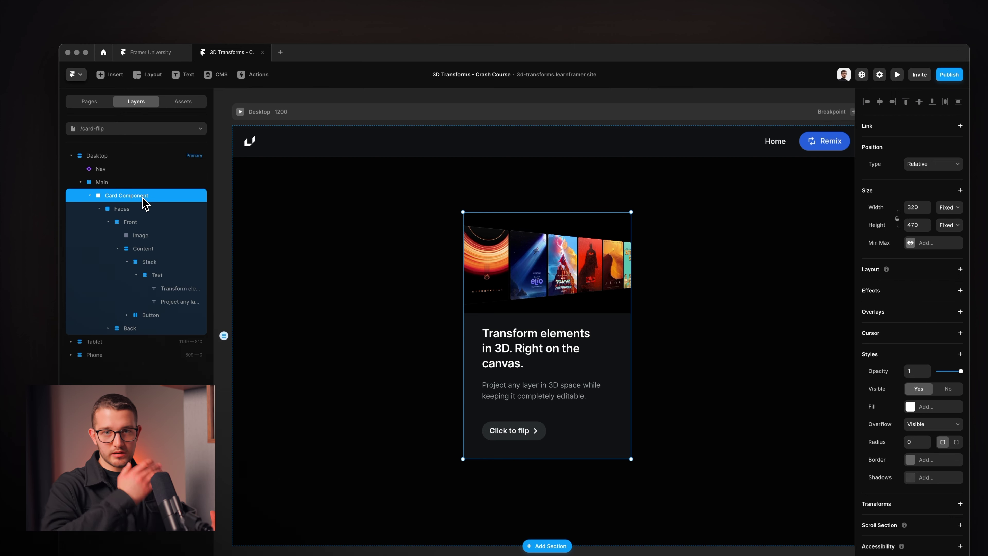
pyautogui.press('super+alt+k')
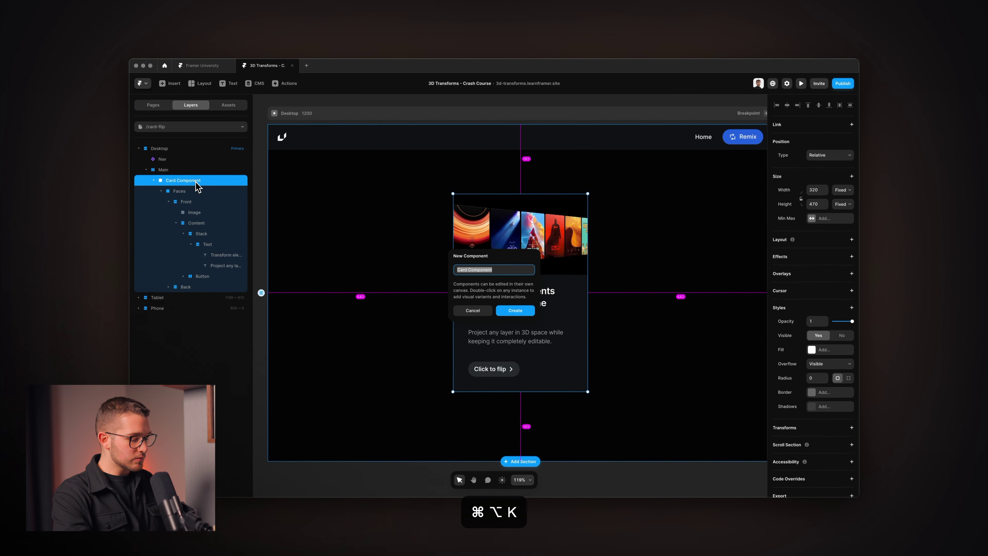
pyautogui.press('Return')
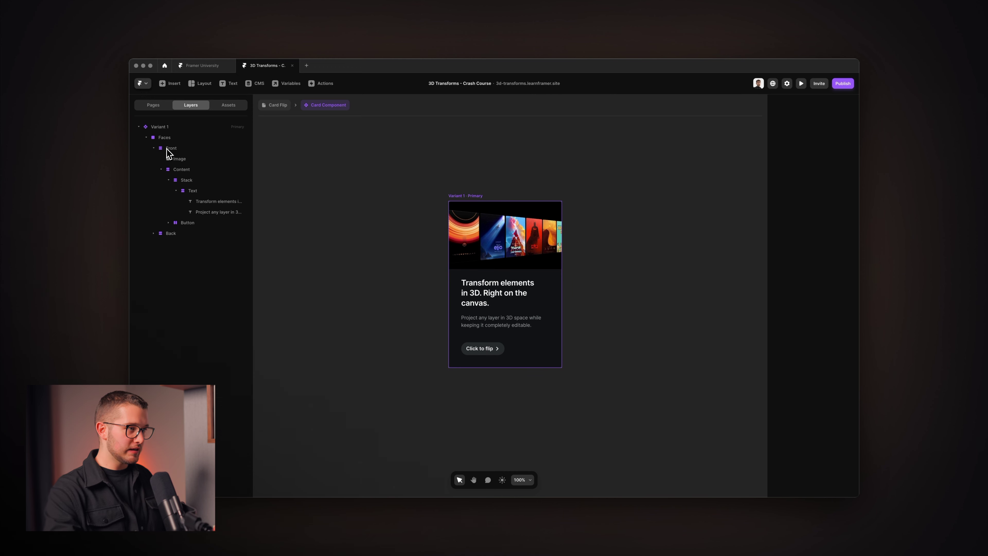
# Collapse the Front layer and examine the Faces, Front and Back layers of the component.
pyautogui.click(154, 148)
pyautogui.click(168, 141)
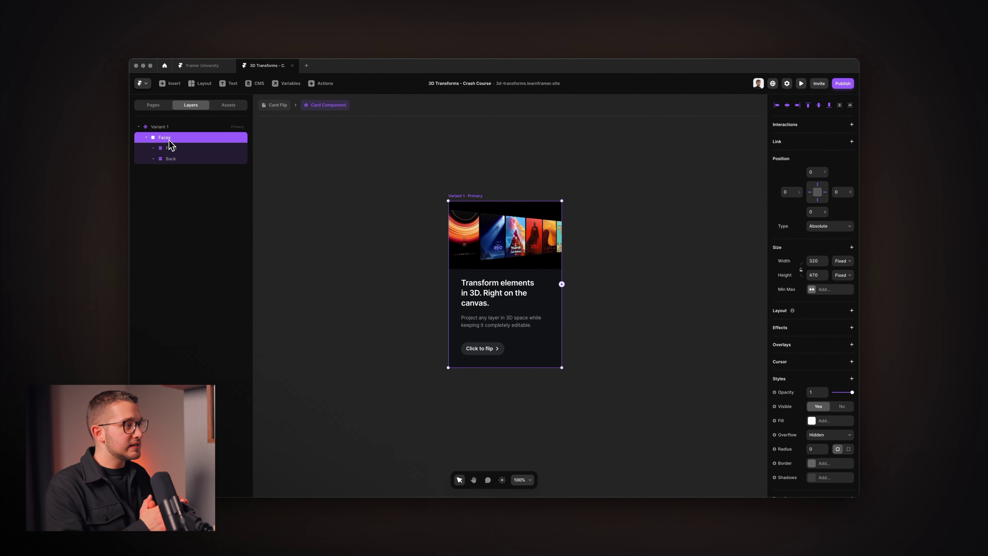
pyautogui.click(171, 148)
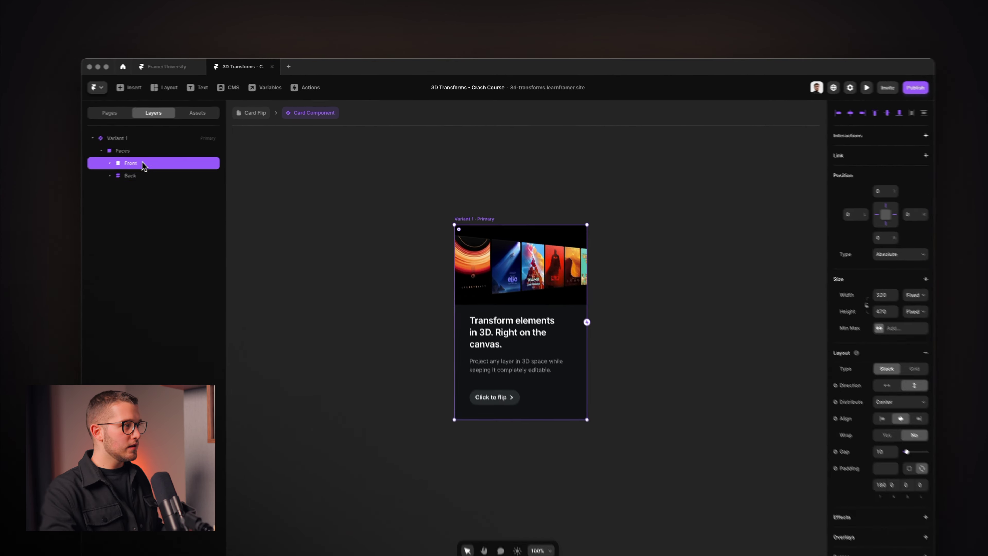
pyautogui.click(177, 160)
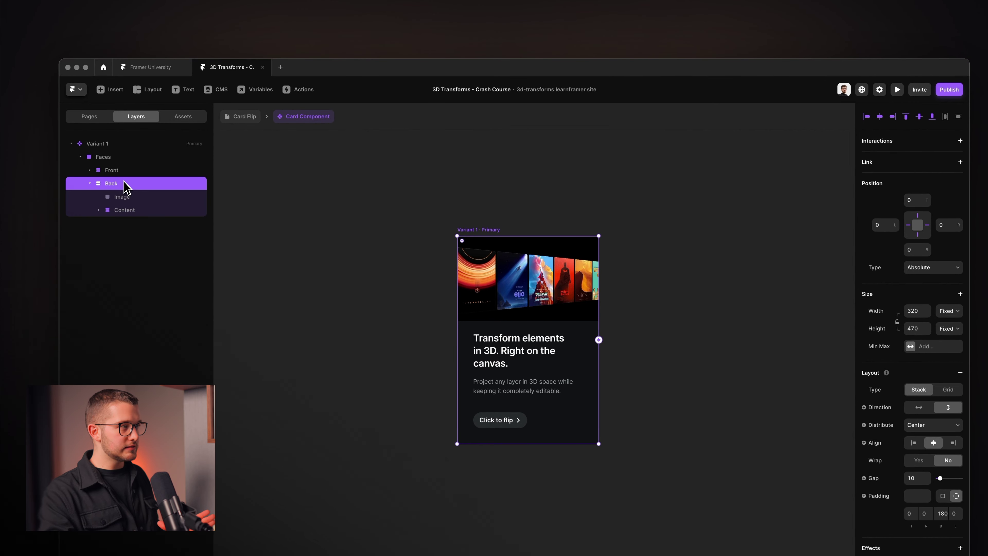
pyautogui.click(124, 174)
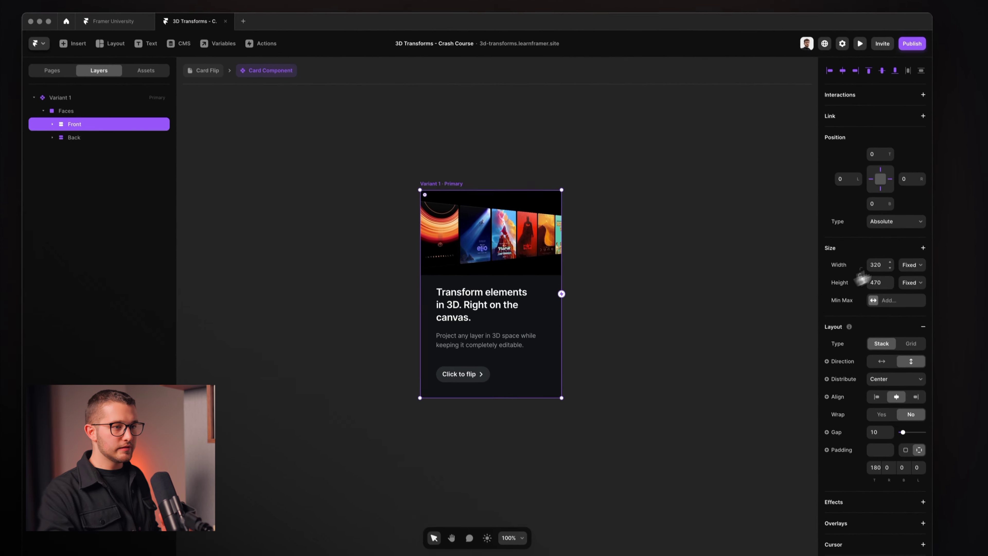
# Hide the Front layer to view the back face, and make Front visible again.
pyautogui.scroll(-5, 903, 307)
pyautogui.scroll(-1, 903, 304)
pyautogui.click(908, 397)
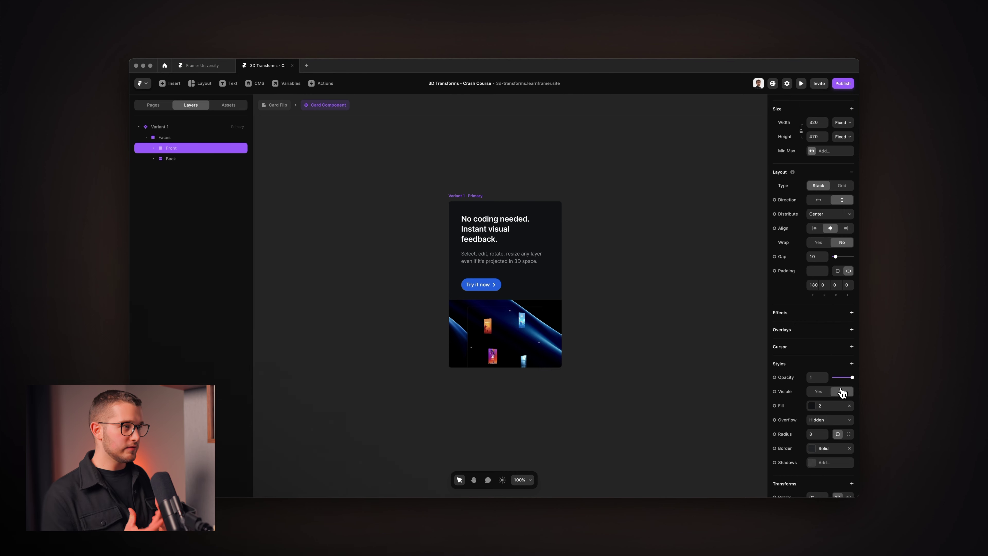
pyautogui.click(819, 391)
# Expand the Front and Back layers and inspect the Image and Content layers of the front face.
pyautogui.click(153, 148)
pyautogui.click(161, 170)
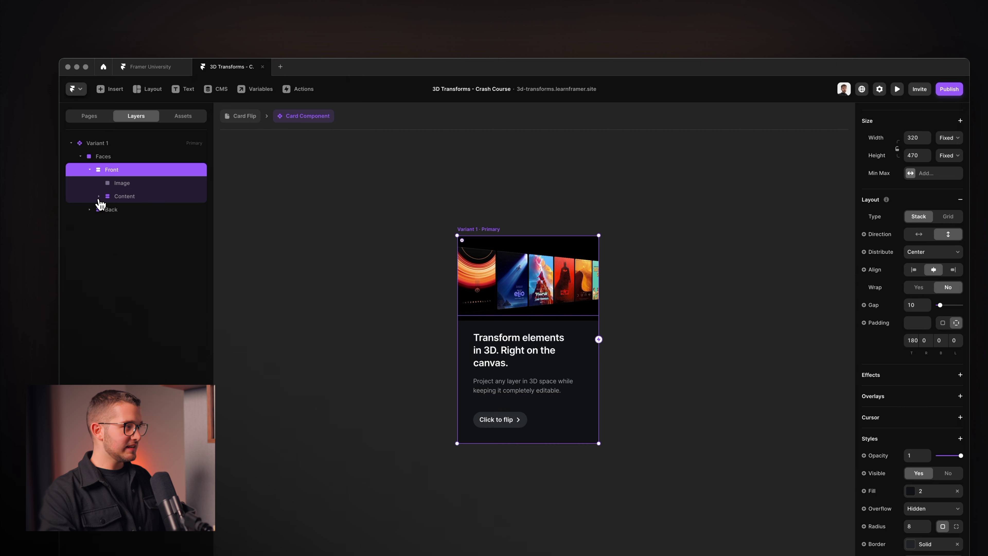
pyautogui.click(138, 185)
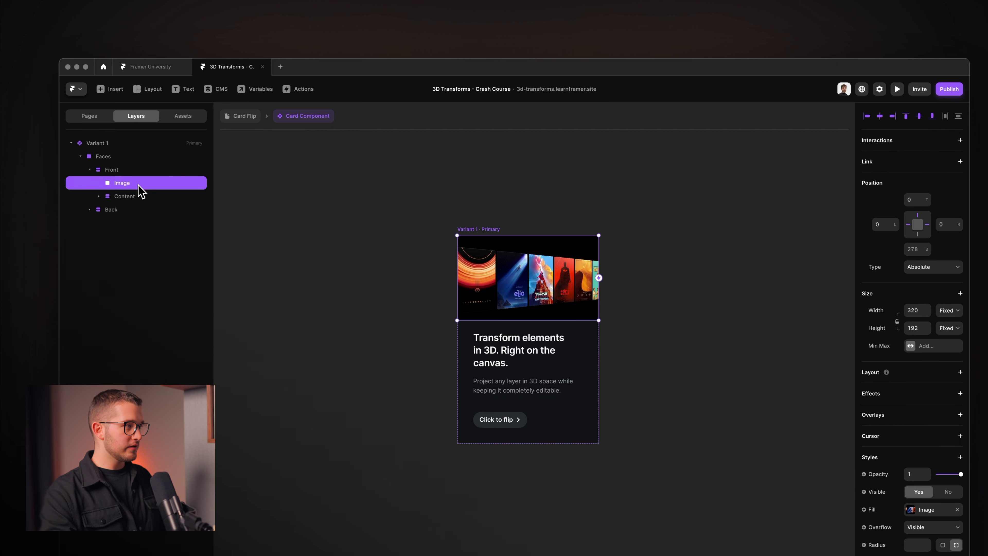
pyautogui.click(134, 203)
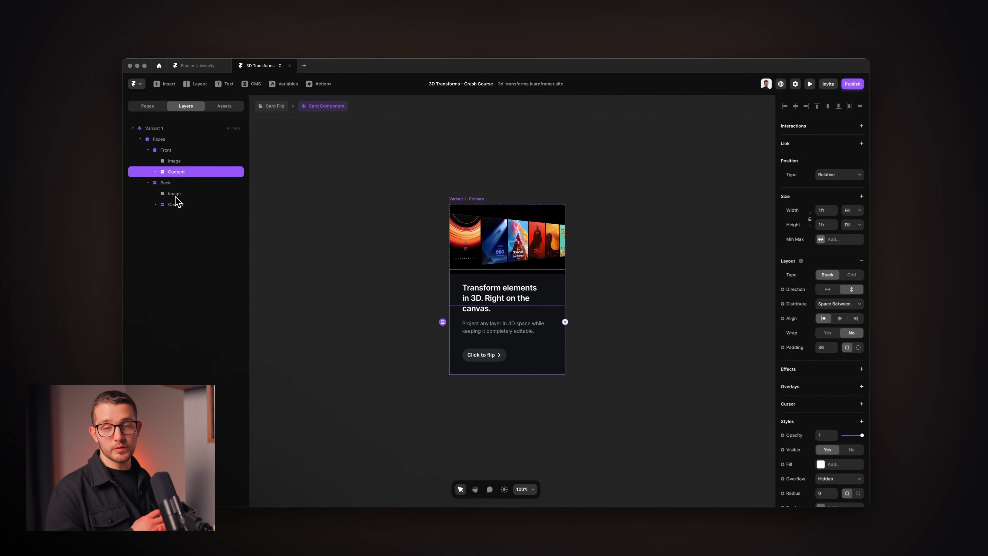
# Switch the Faces layer's rotation to 3D and turn it to about -46° around the Y axis.
pyautogui.click(174, 138)
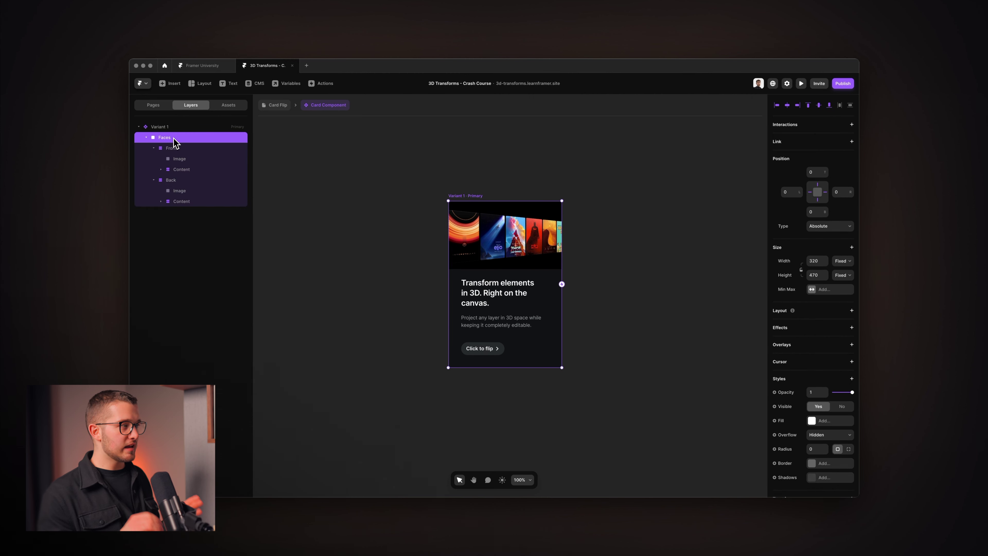
pyautogui.scroll(-3, 801, 386)
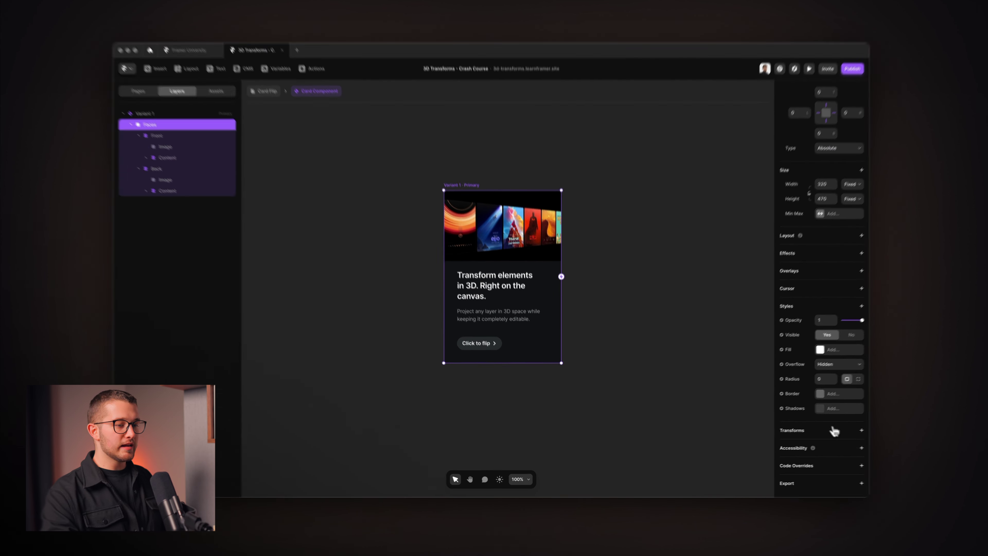
pyautogui.click(852, 428)
pyautogui.click(898, 428)
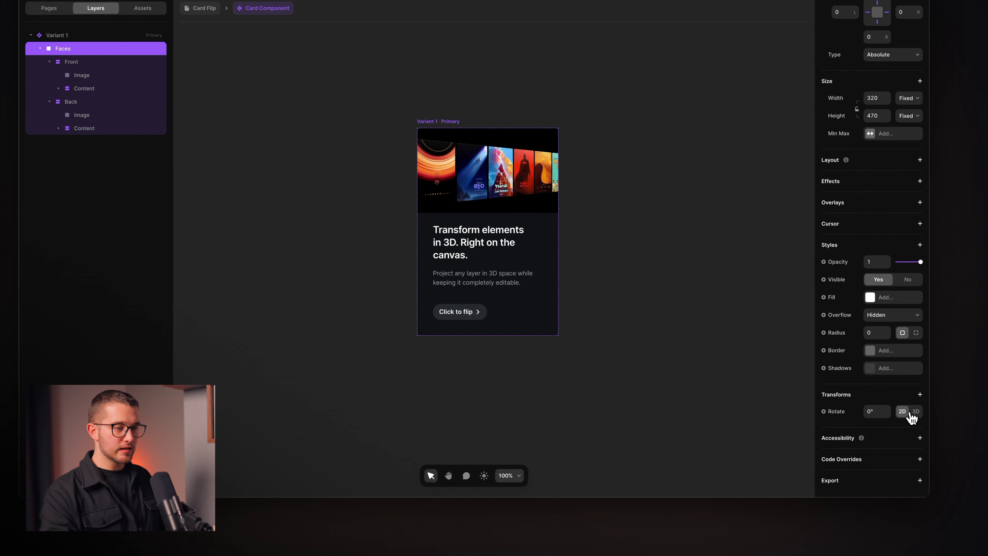
pyautogui.click(912, 413)
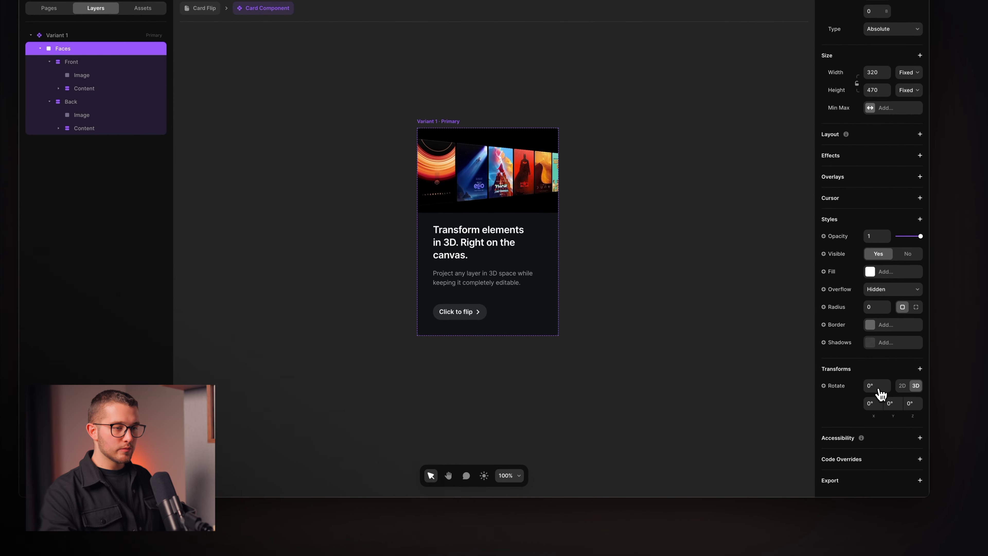
pyautogui.moveTo(898, 405); pyautogui.dragTo(895, 426)
# Add a Perspective transform of 1800 to Faces and turn its Y rotation to about -141°.
pyautogui.click(920, 368)
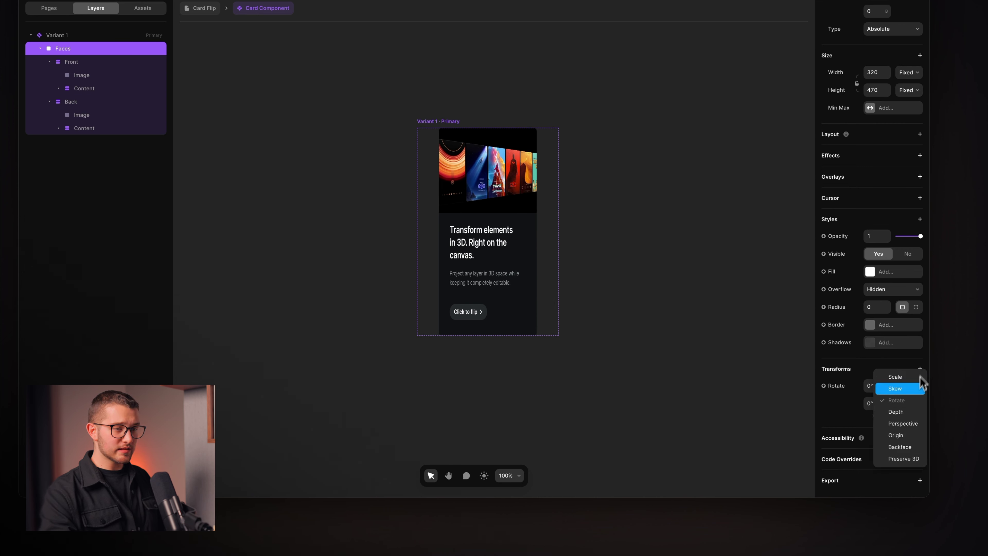
pyautogui.click(891, 424)
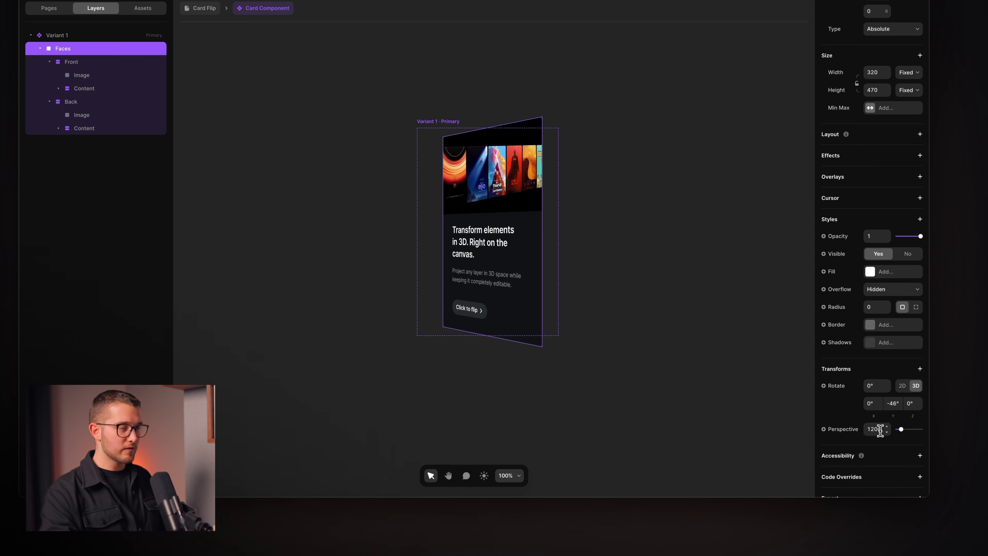
pyautogui.press('BackSpace')
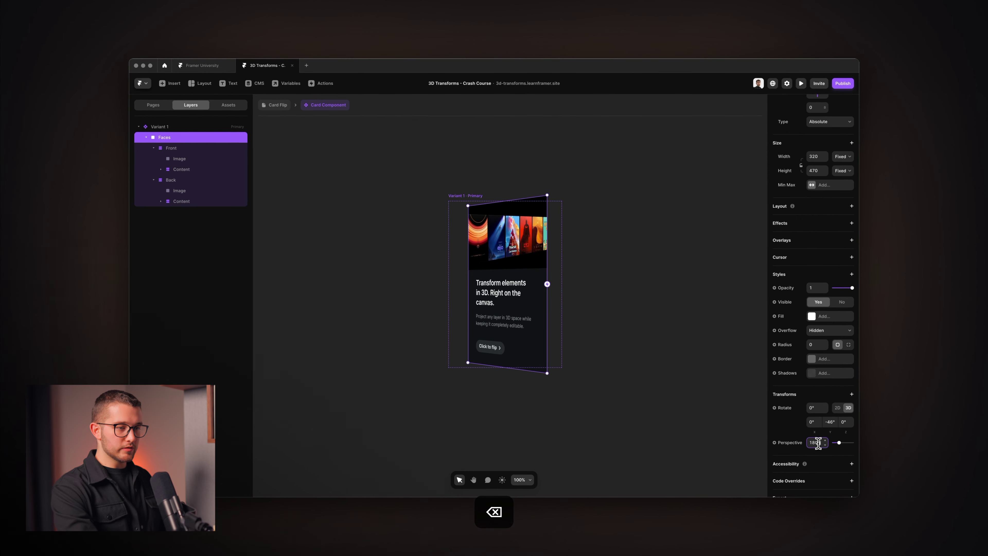
pyautogui.write('0')
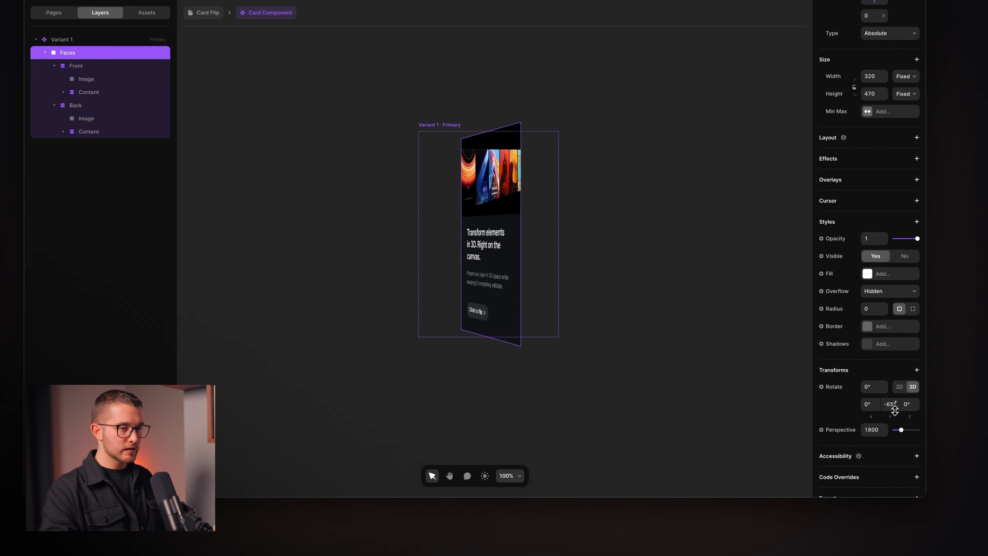
pyautogui.moveTo(829, 422); pyautogui.dragTo(834, 420)
pyautogui.moveTo(898, 401); pyautogui.dragTo(902, 464)
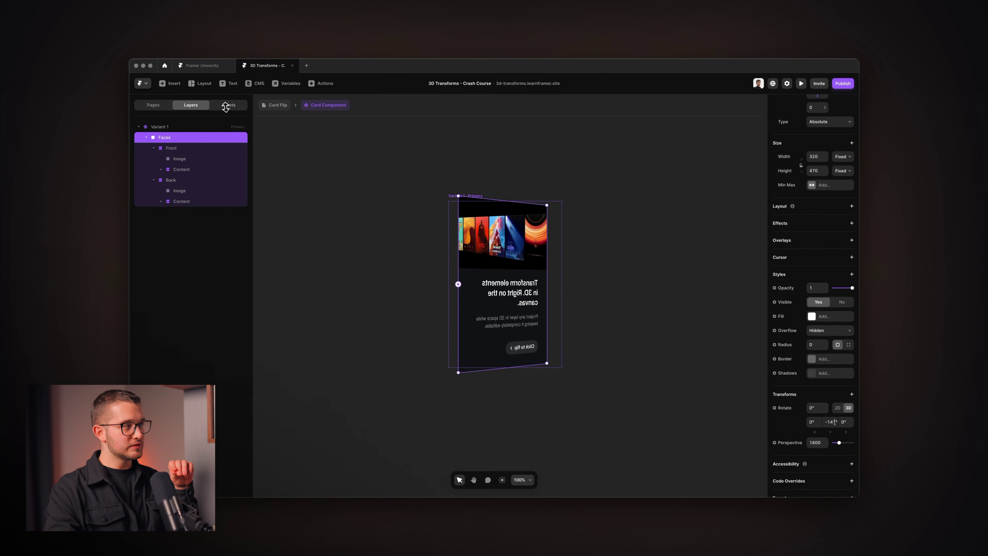
# Examine the style properties of Variant 1, and return to Faces, collapsing and expanding its child layers.
pyautogui.click(224, 126)
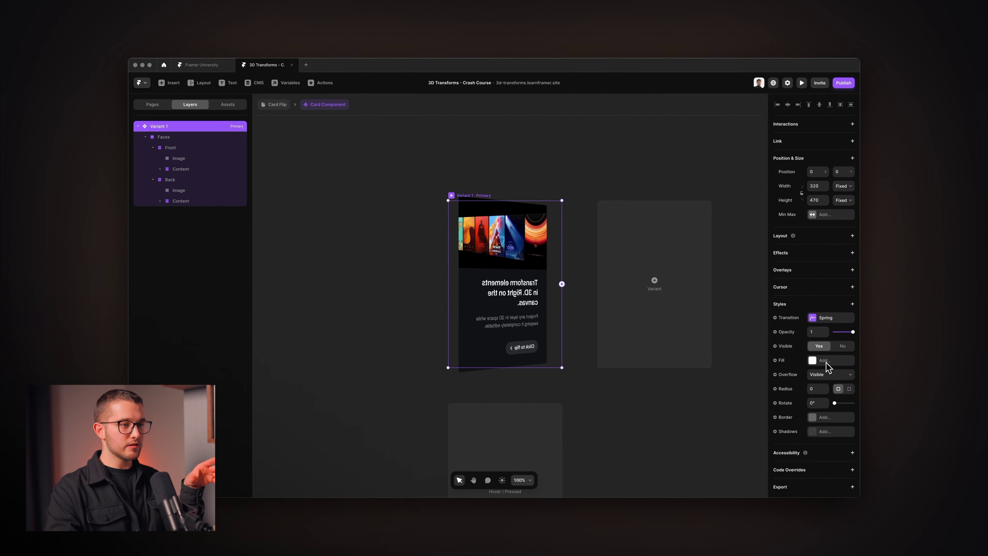
pyautogui.scroll(-1, 836, 354)
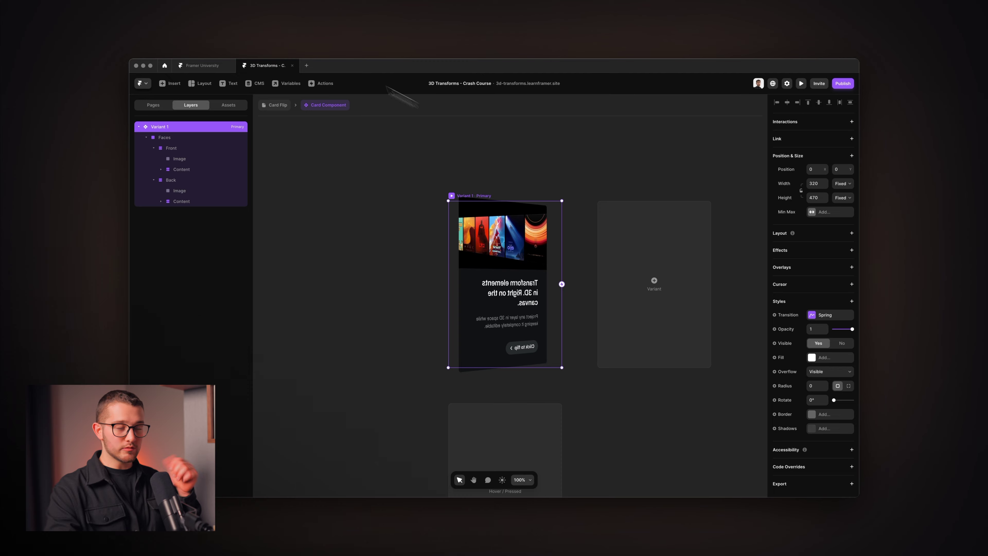
pyautogui.click(148, 140)
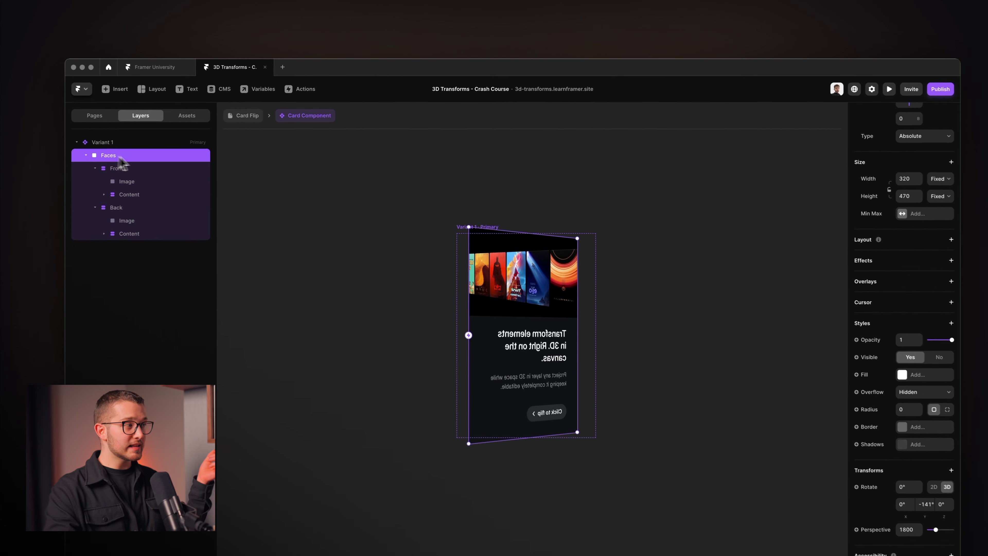
pyautogui.click(81, 157)
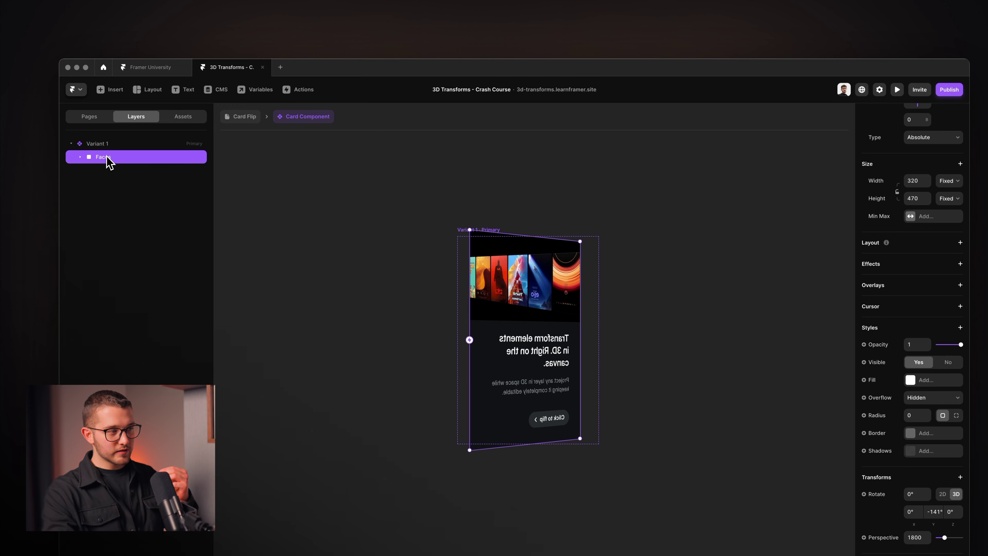
pyautogui.click(80, 157)
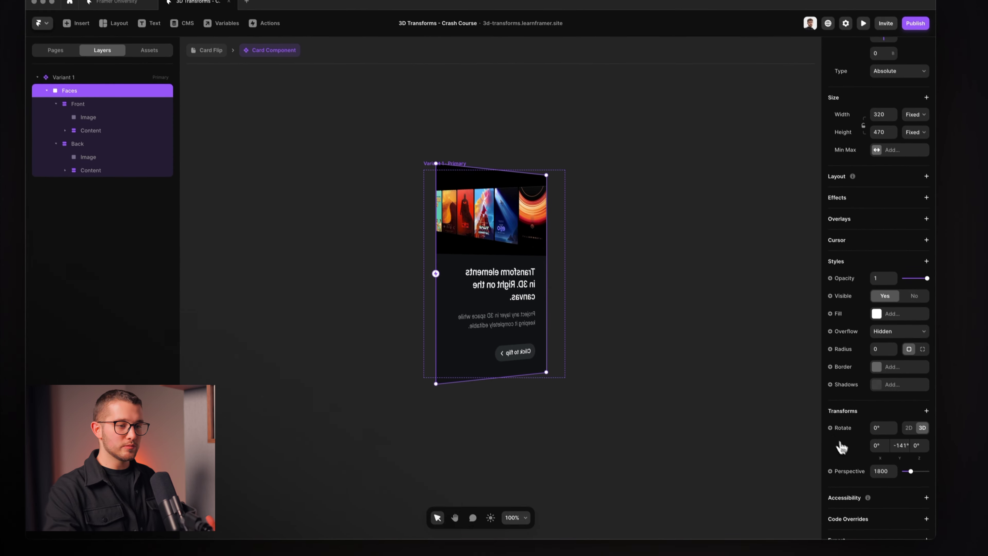
# Swing the Faces layer back and forth around the Y axis to check its reverse side, ending at about -140°.
pyautogui.moveTo(904, 446); pyautogui.dragTo(903, 452)
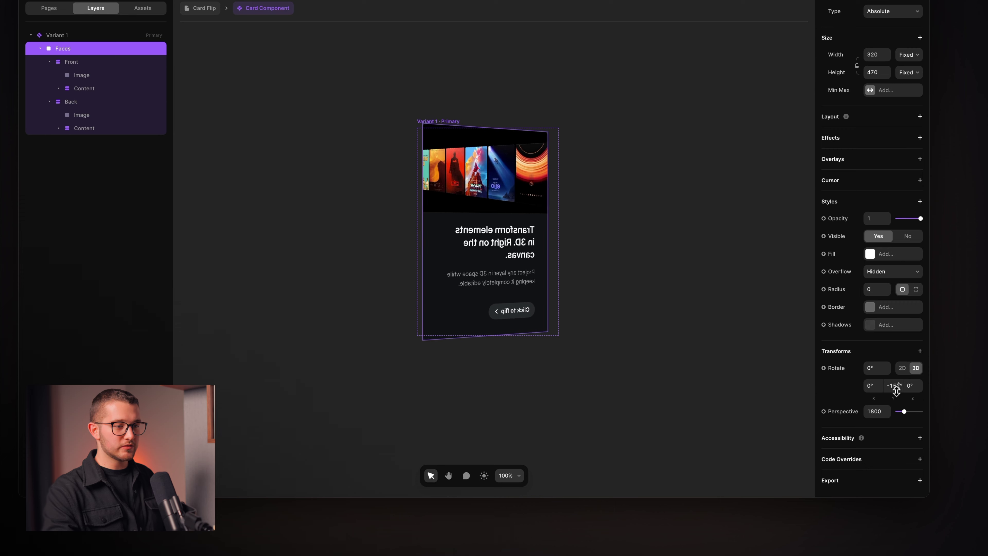
pyautogui.moveTo(897, 391); pyautogui.dragTo(899, 389)
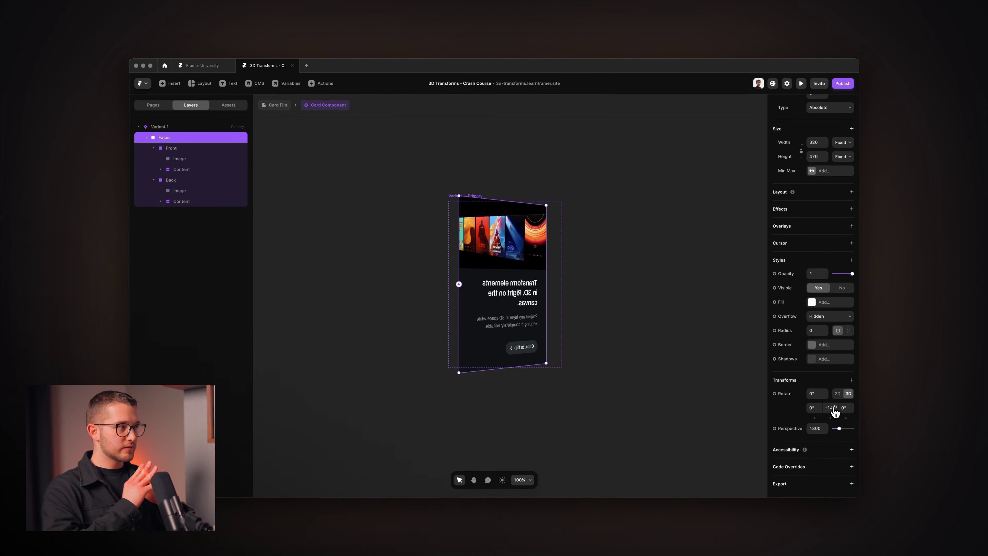
pyautogui.moveTo(835, 409); pyautogui.dragTo(833, 408)
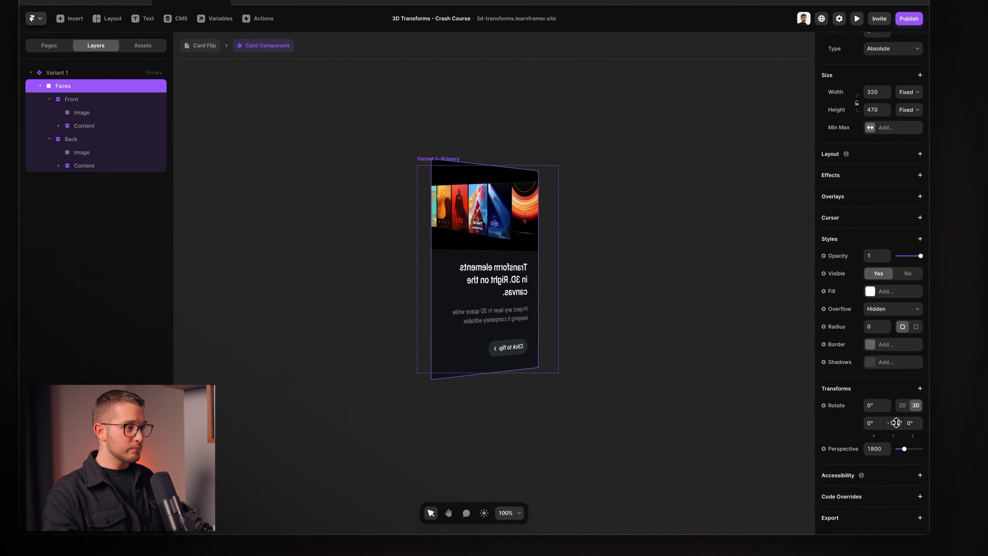
pyautogui.moveTo(896, 422); pyautogui.dragTo(895, 423)
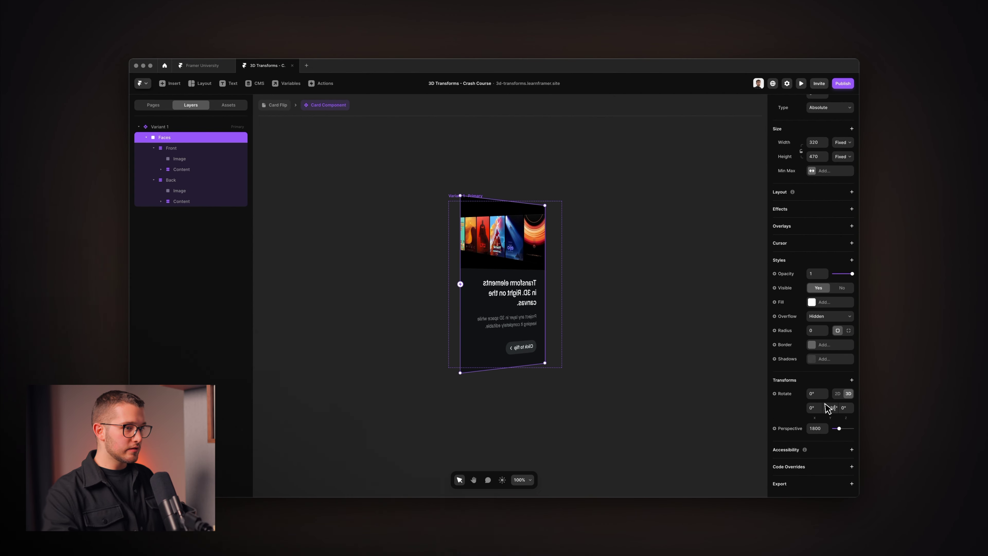
pyautogui.moveTo(829, 408)
pyautogui.mouseDown()
pyautogui.moveTo(838, 413)
pyautogui.moveTo(835, 405)
pyautogui.mouseUp()
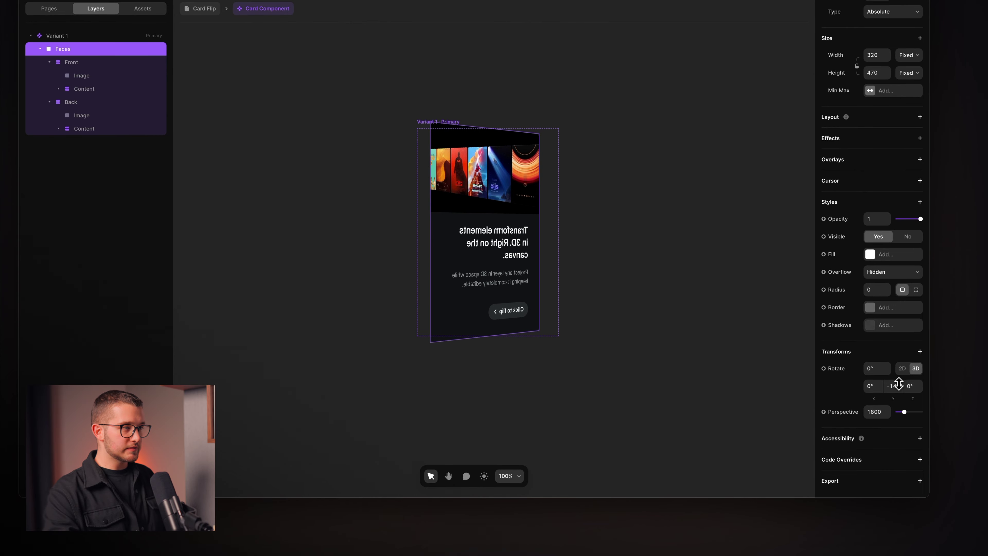
# Add a Backface transform to the Front layer with its backface set to Hidden.
pyautogui.click(71, 62)
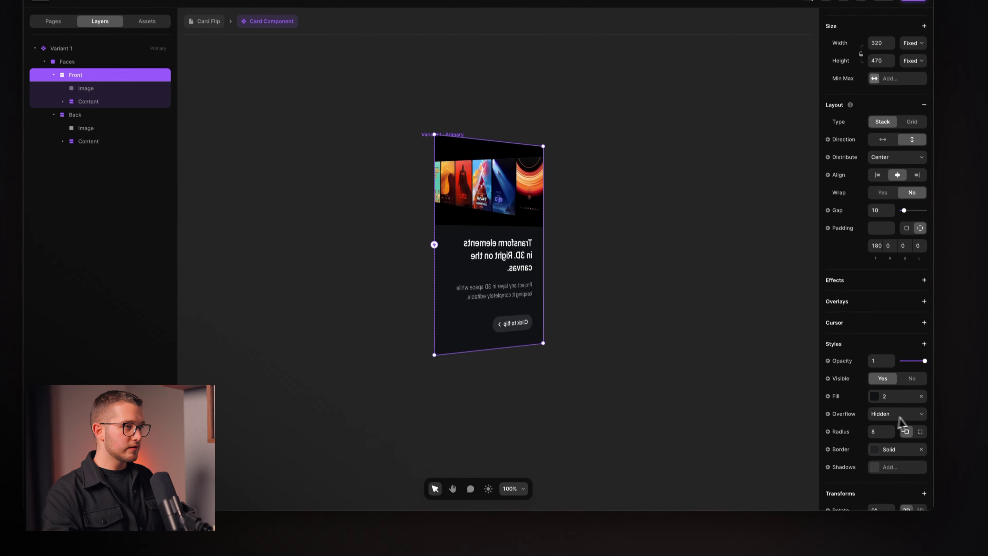
pyautogui.scroll(-4, 901, 422)
pyautogui.click(922, 408)
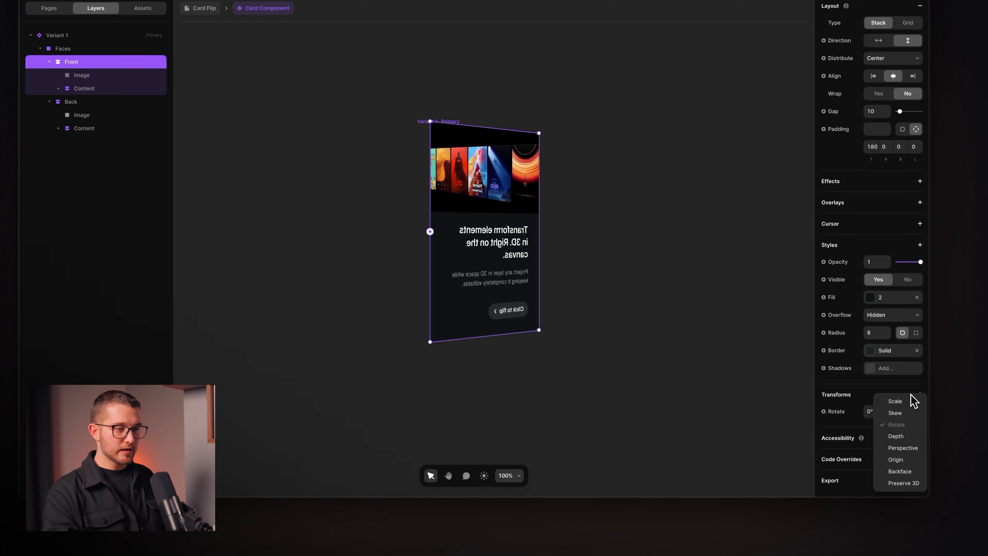
pyautogui.click(901, 471)
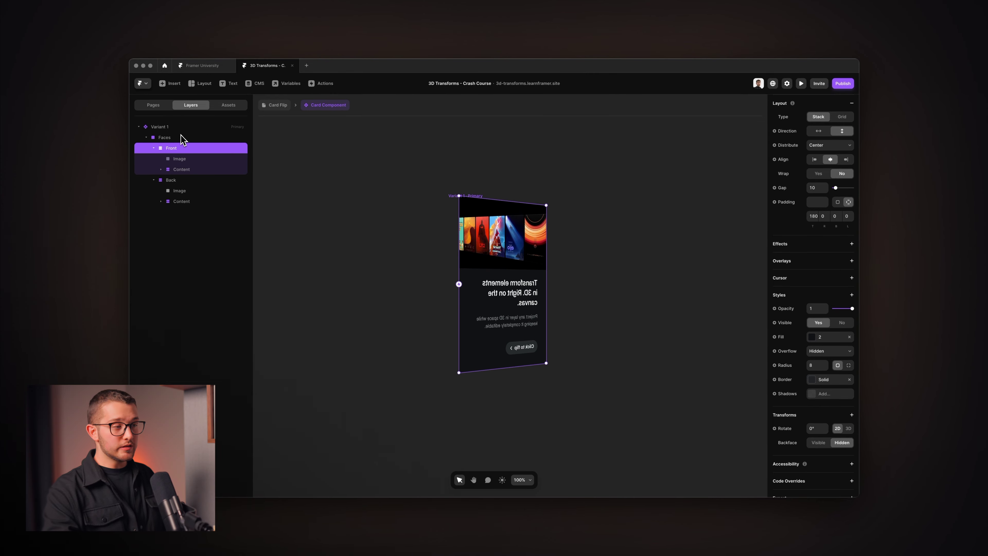
# Add the Preserve 3D transform to the Faces layer, set to Yes.
pyautogui.click(181, 135)
pyautogui.click(850, 379)
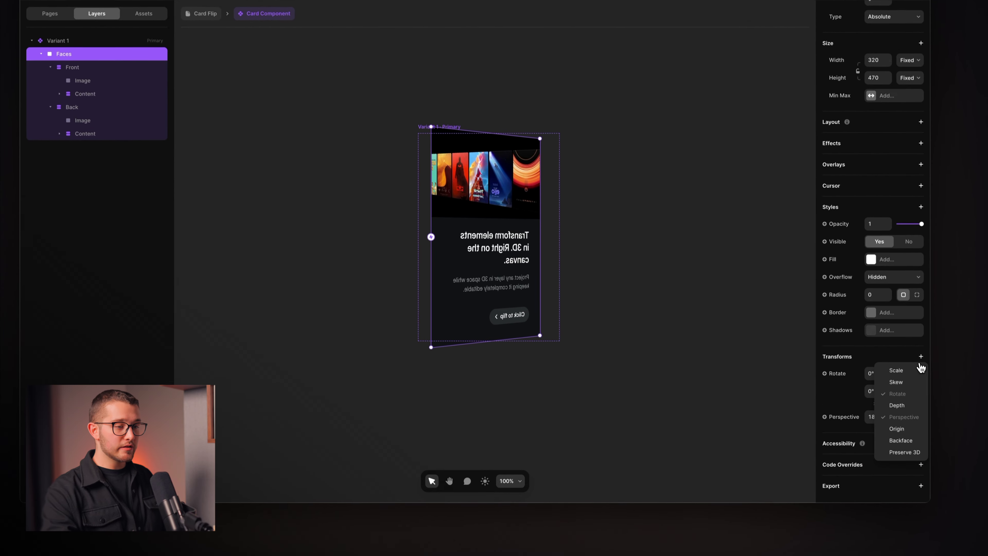
pyautogui.click(906, 452)
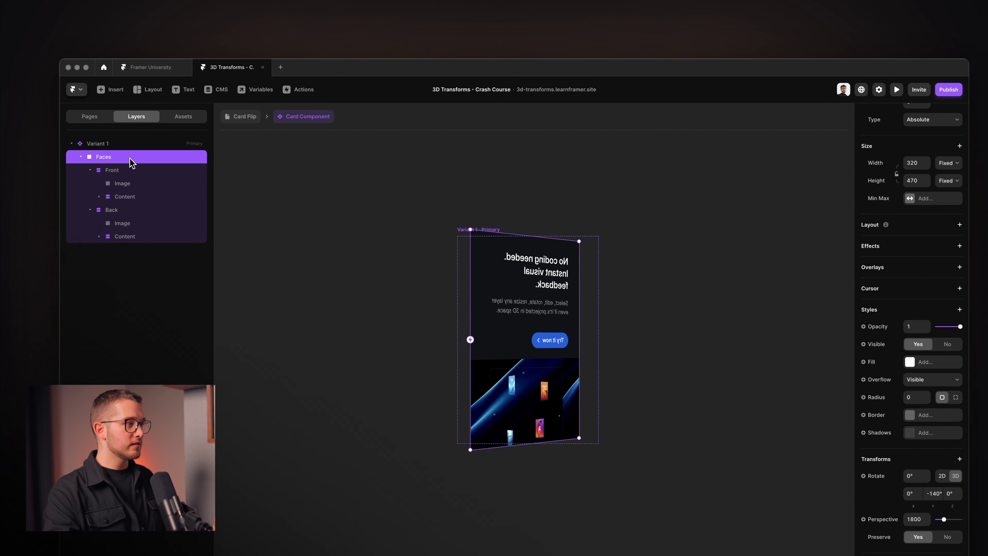
# Check the Front layer's backface setting, and swing Faces back and forth around Y to test the flip, leaving the reverse side facing the viewer.
pyautogui.click(125, 172)
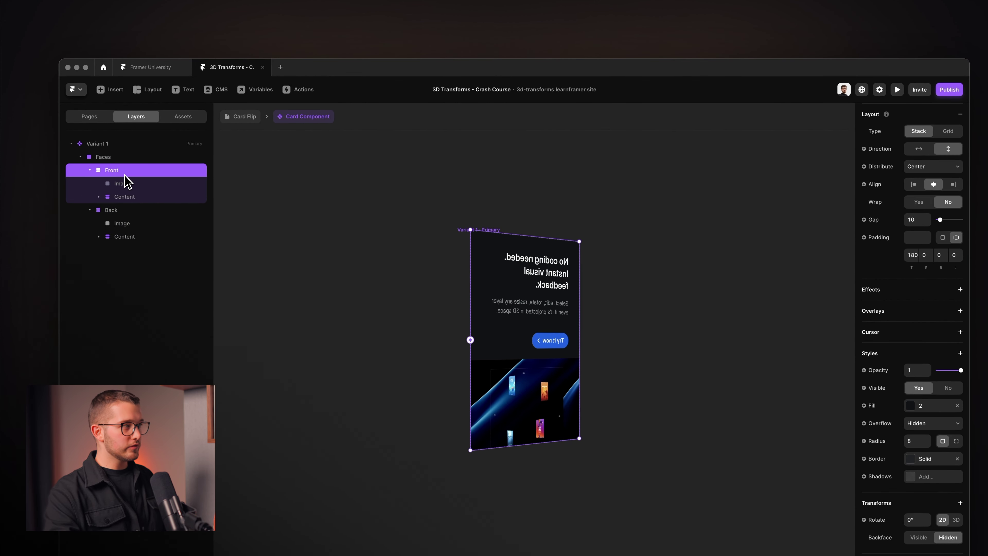
pyautogui.click(132, 157)
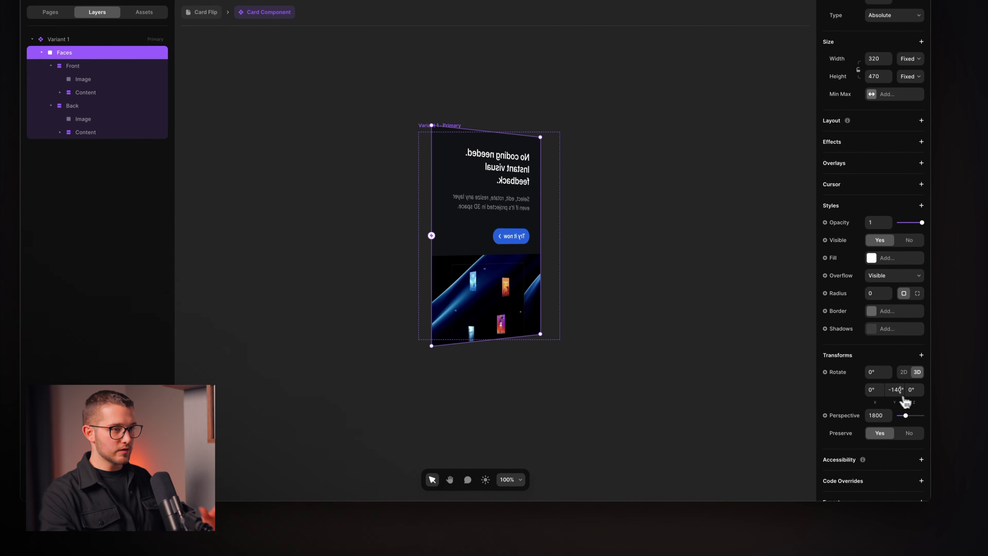
pyautogui.moveTo(898, 386); pyautogui.dragTo(895, 346)
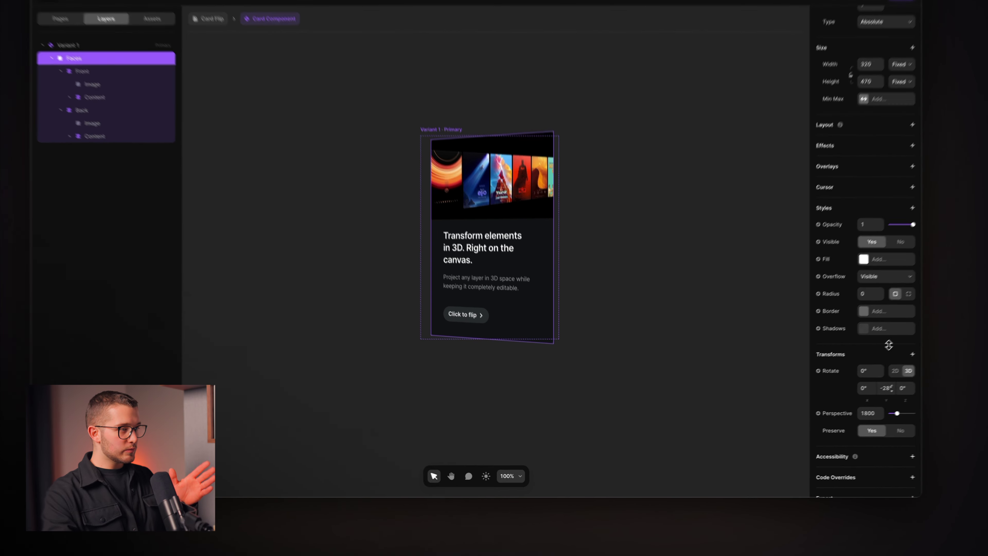
pyautogui.moveTo(839, 377); pyautogui.dragTo(836, 411)
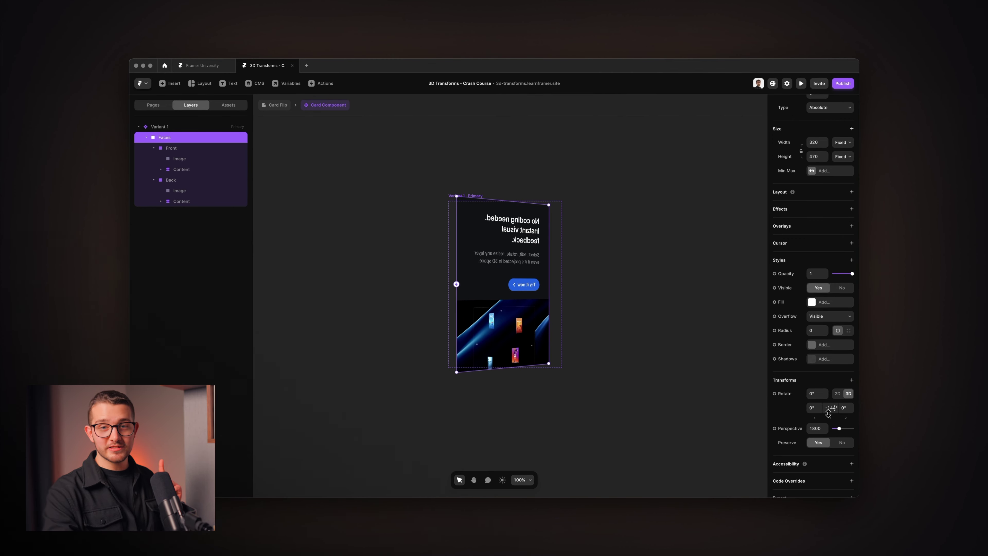
pyautogui.moveTo(829, 413); pyautogui.dragTo(828, 412)
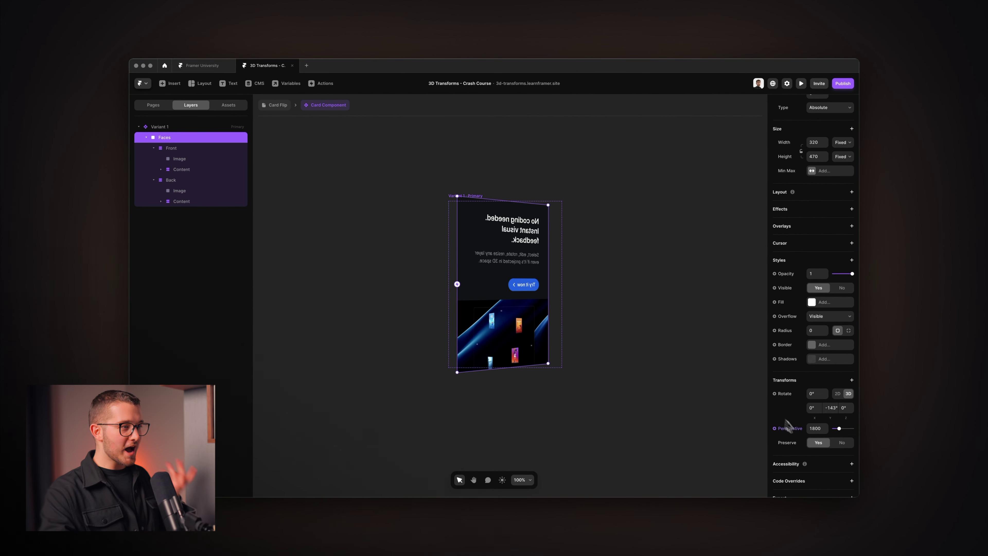
pyautogui.moveTo(835, 408); pyautogui.dragTo(837, 405)
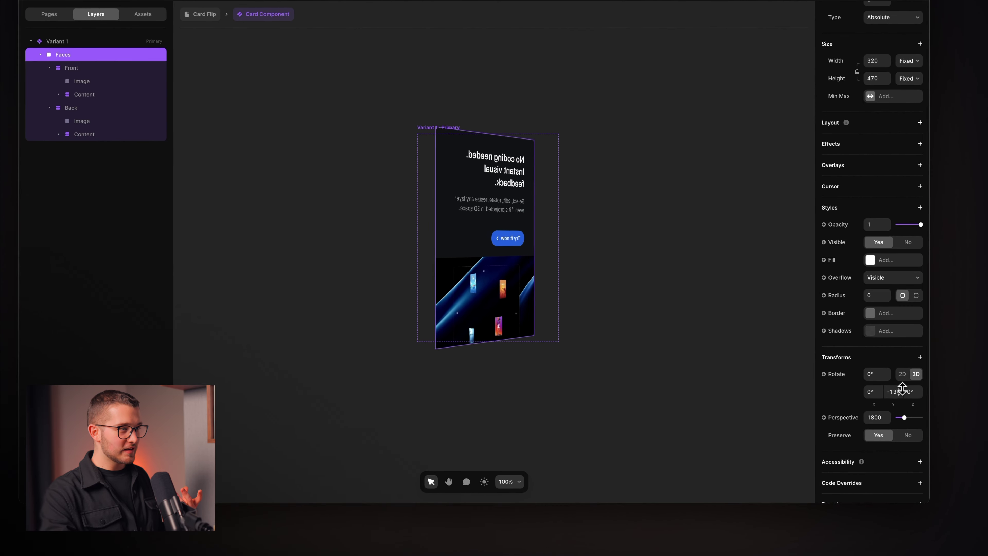
# Switch the Back layer's rotation to 3D and set its Y rotation to -180°.
pyautogui.click(77, 108)
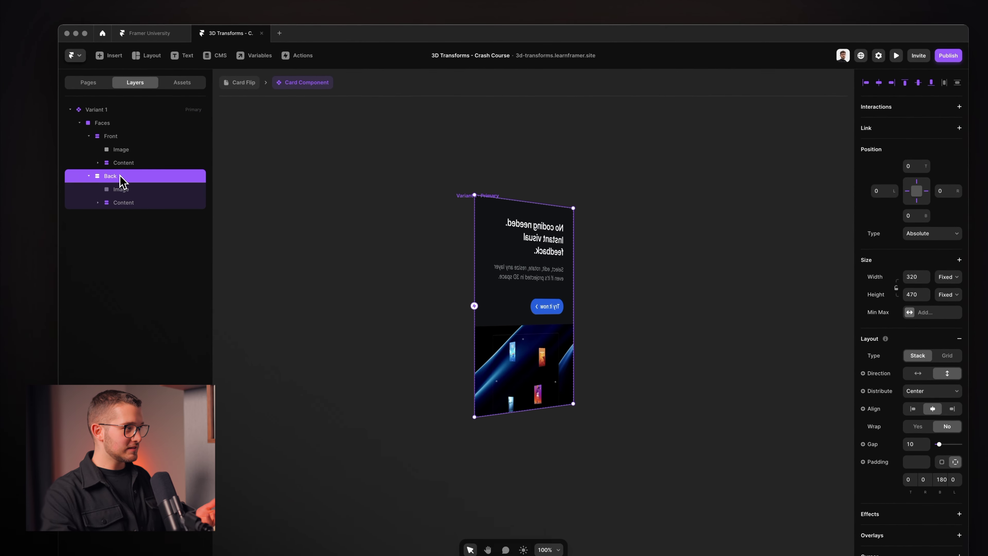
pyautogui.scroll(-6, 889, 452)
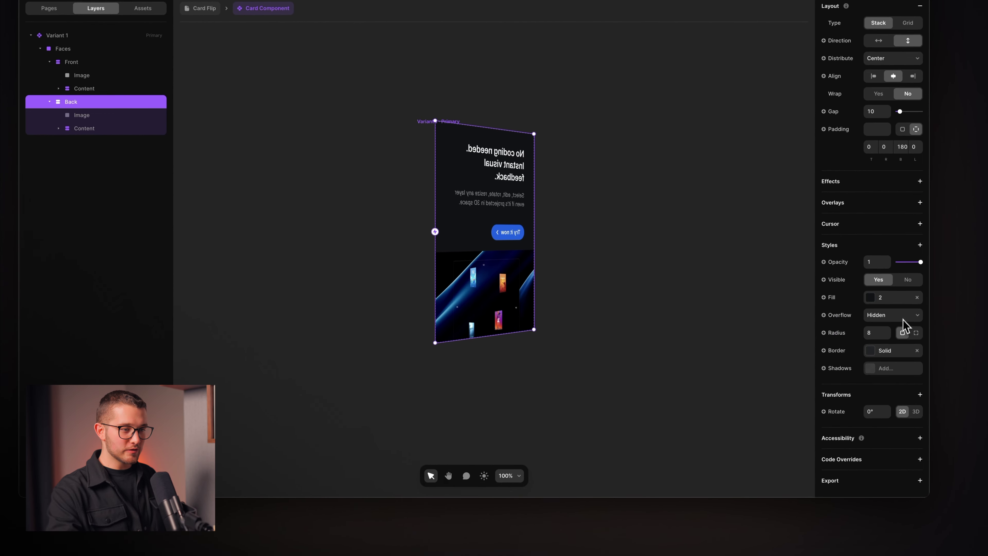
pyautogui.click(916, 412)
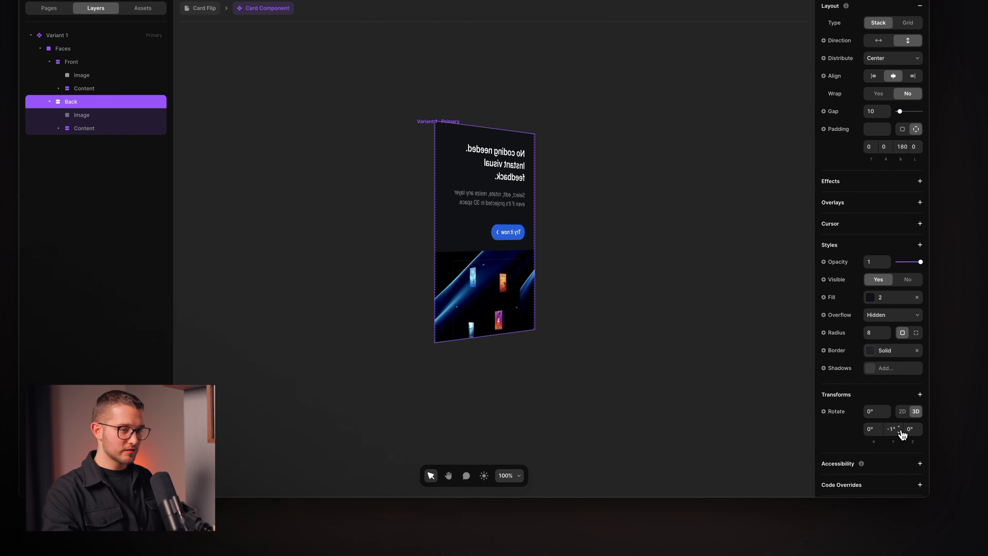
pyautogui.moveTo(902, 433); pyautogui.dragTo(889, 515)
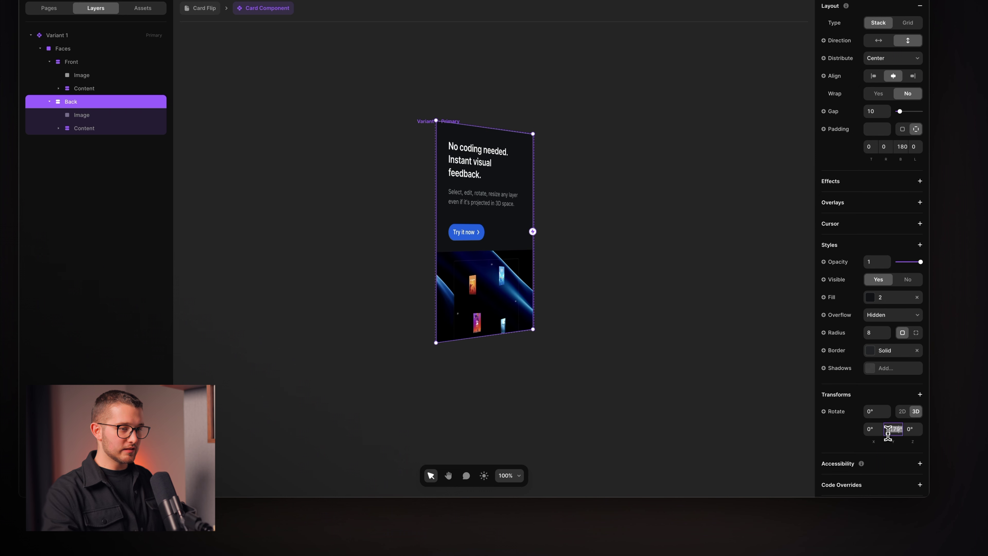
pyautogui.press('BackSpace')
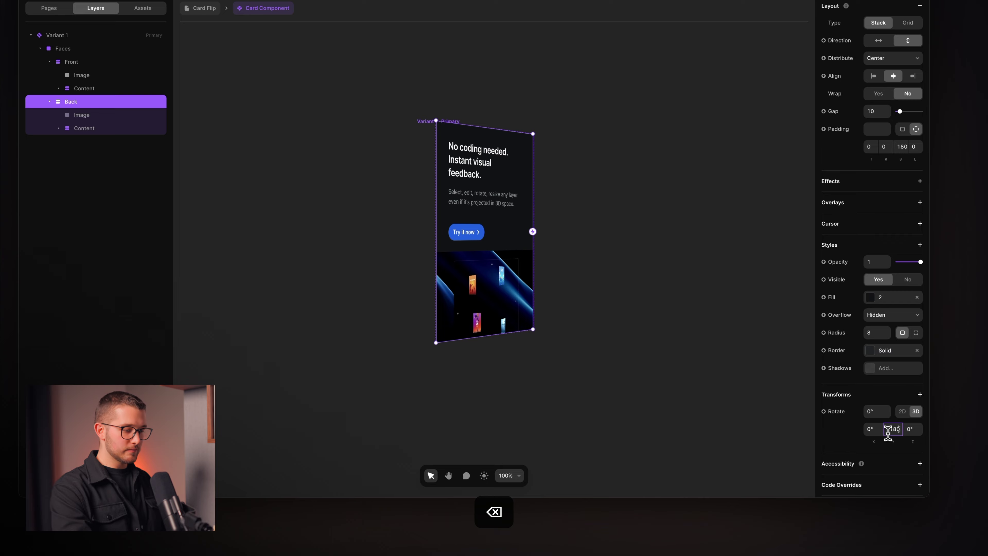
# Swing the Faces layer around the Y axis to test the flip between both sides, ending at about -138°.
pyautogui.click(63, 49)
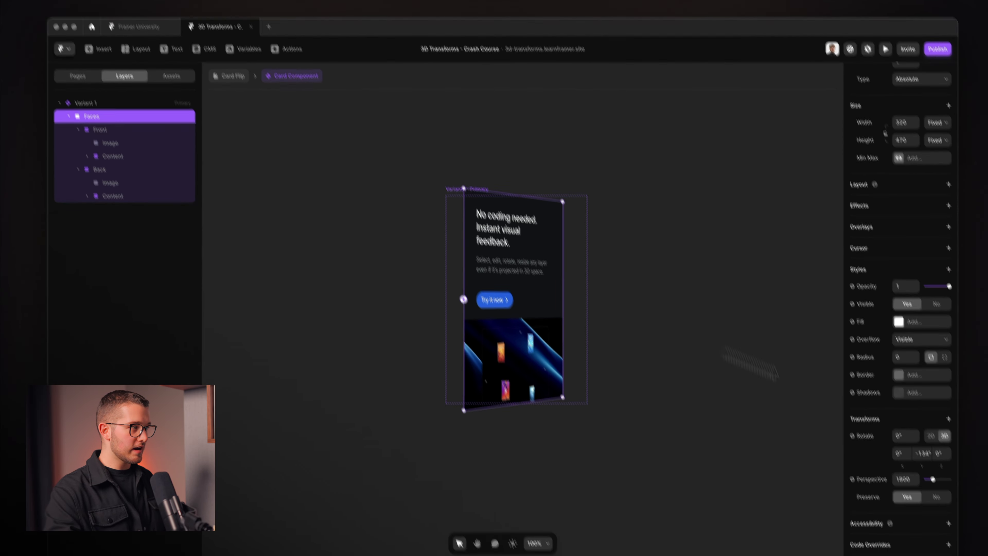
pyautogui.moveTo(933, 460); pyautogui.dragTo(928, 446)
pyautogui.moveTo(899, 378); pyautogui.dragTo(853, 364)
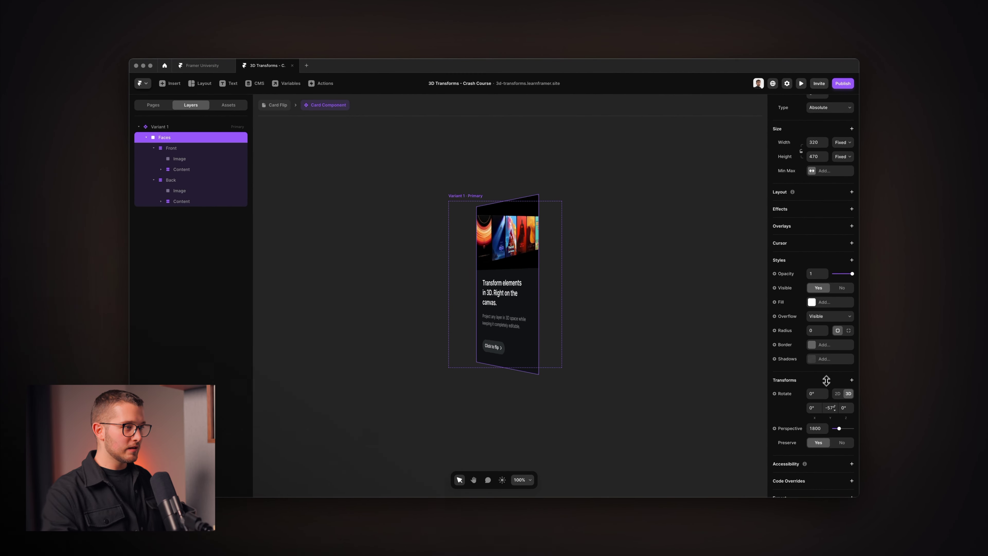
pyautogui.moveTo(825, 407); pyautogui.dragTo(827, 387)
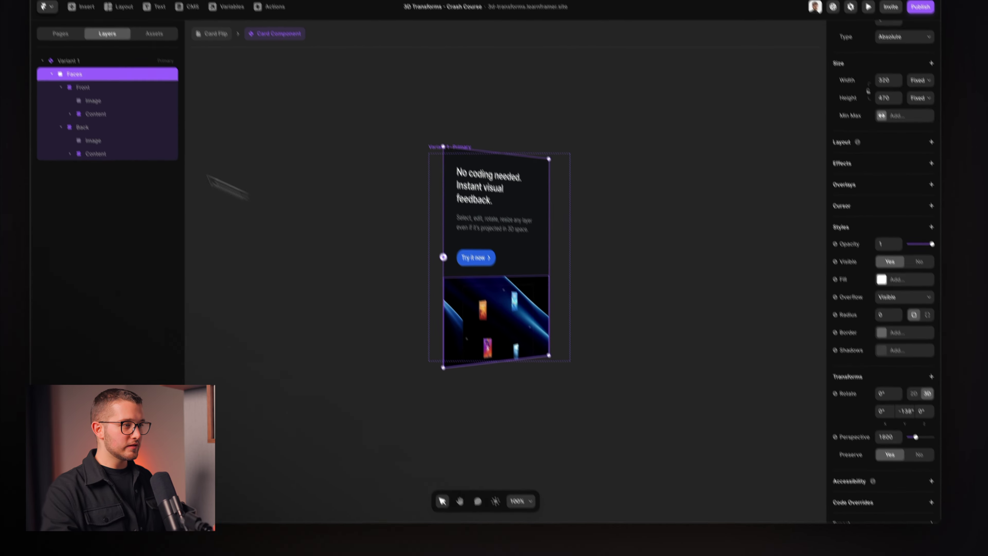
# Compare the transform settings of the Front, Back and Faces layers, and turn Faces around Y to about -46°.
pyautogui.click(83, 87)
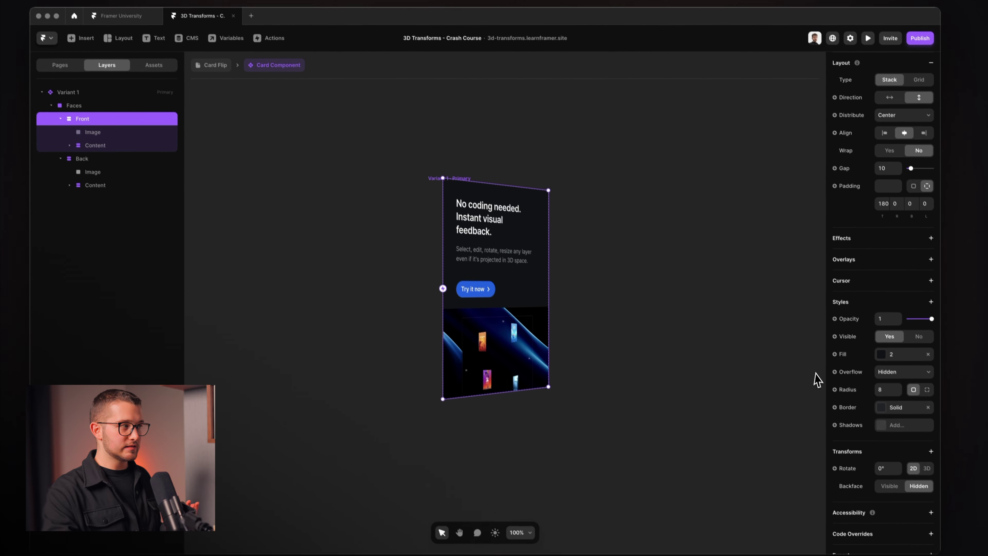
pyautogui.click(98, 152)
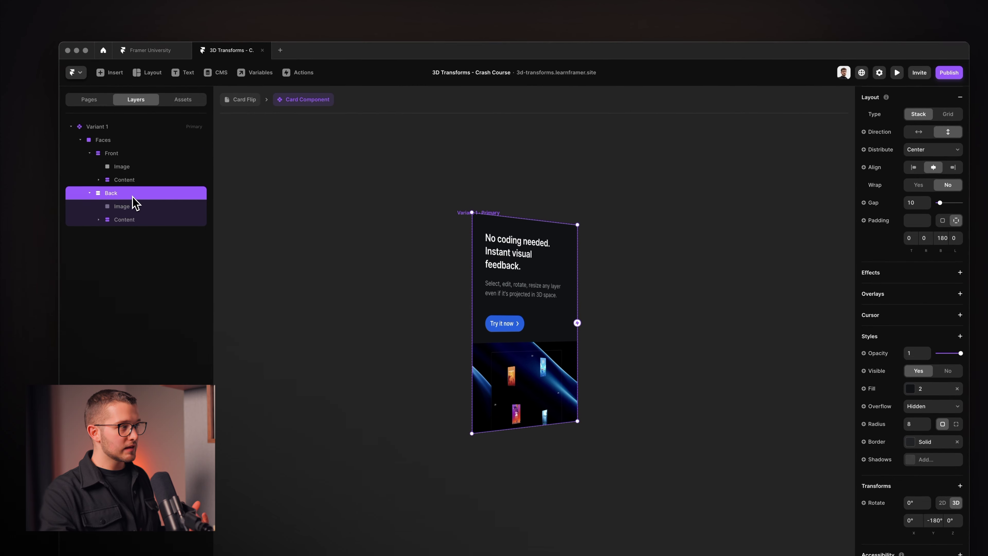
pyautogui.click(144, 141)
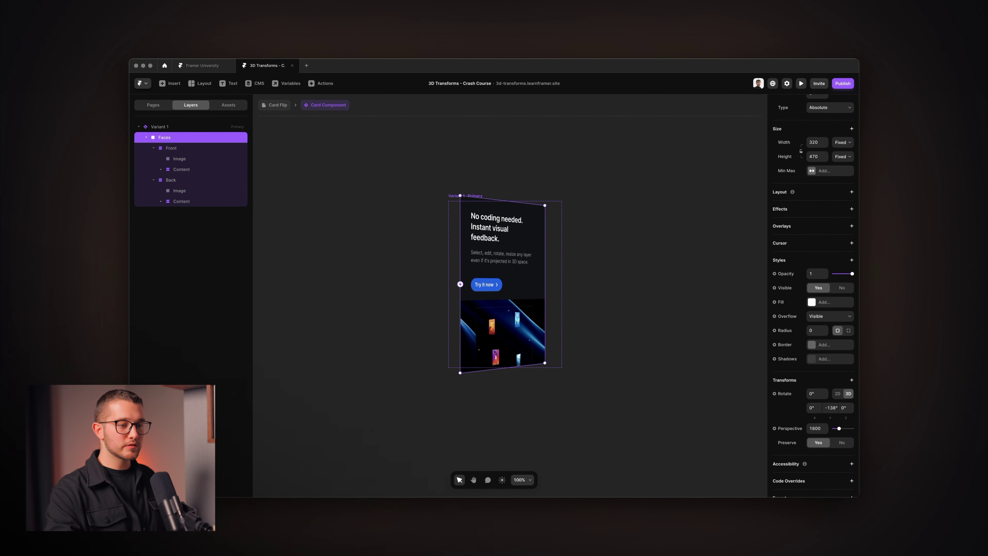
pyautogui.moveTo(837, 409); pyautogui.dragTo(828, 410)
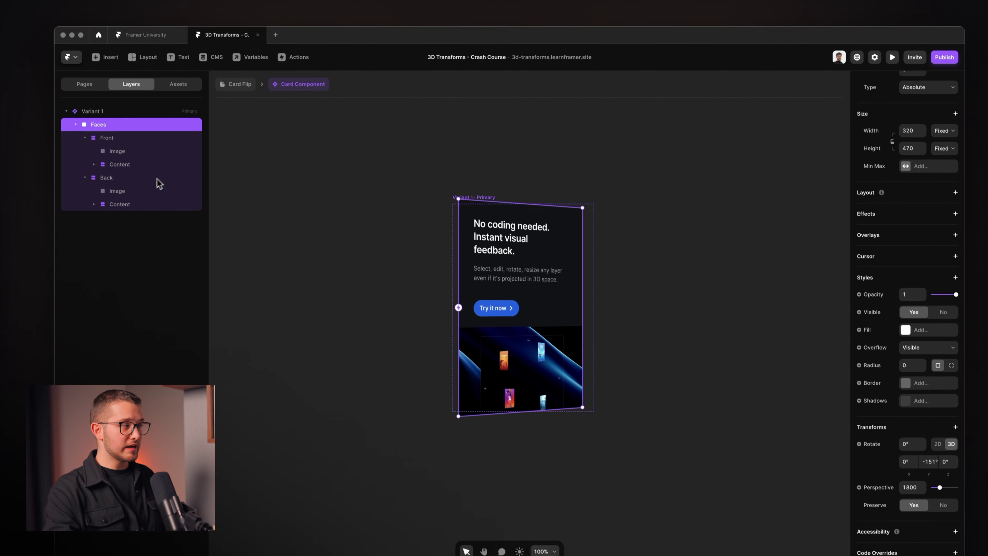
pyautogui.click(156, 179)
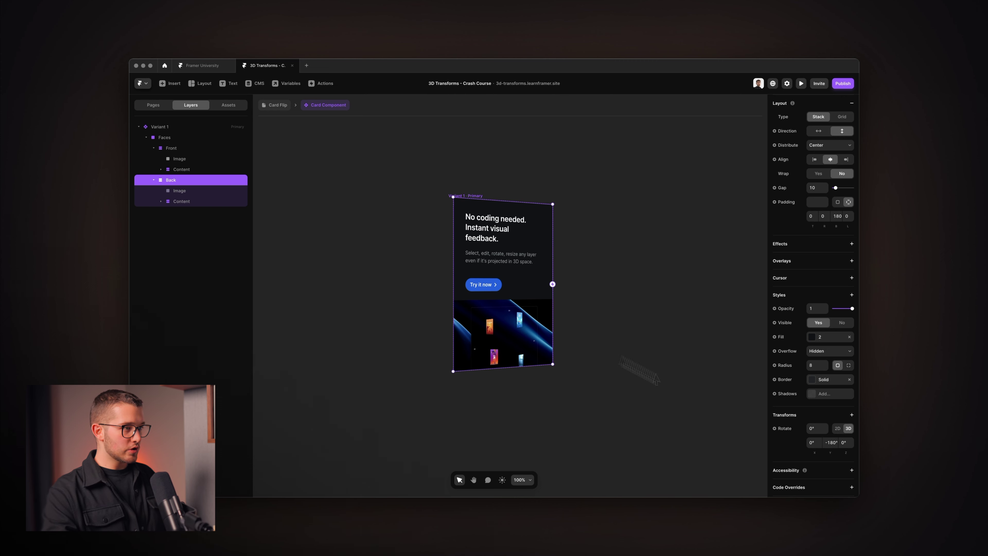
pyautogui.click(193, 148)
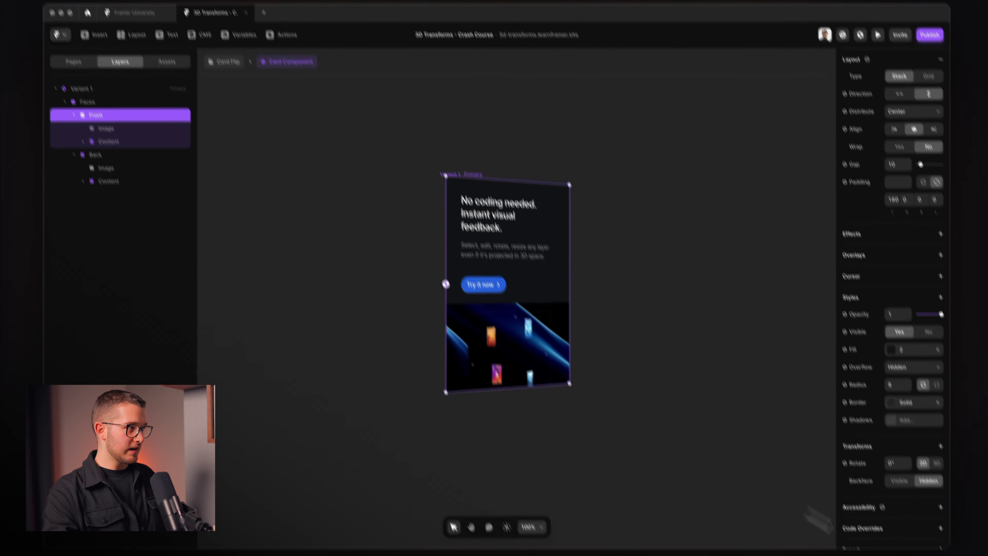
pyautogui.click(89, 102)
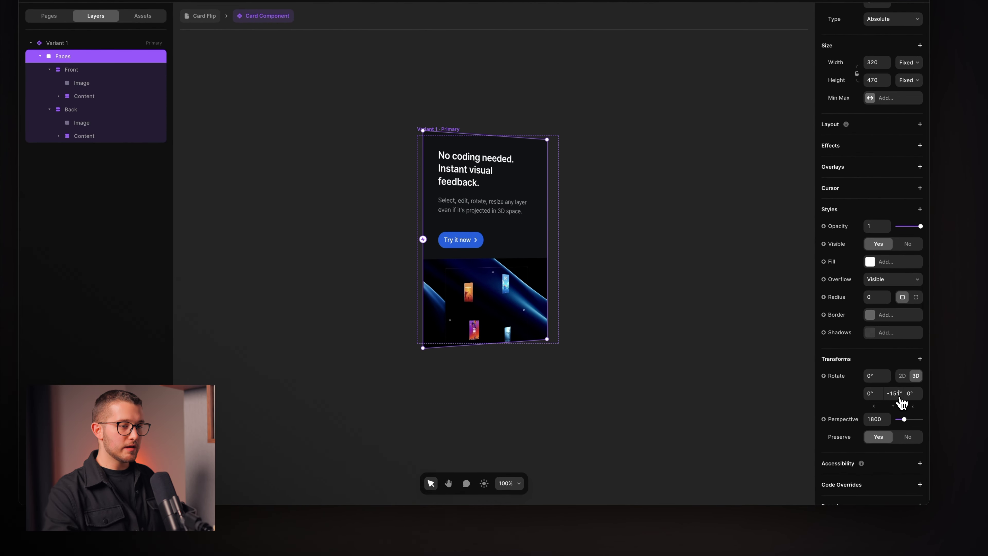
pyautogui.moveTo(900, 403); pyautogui.dragTo(899, 350)
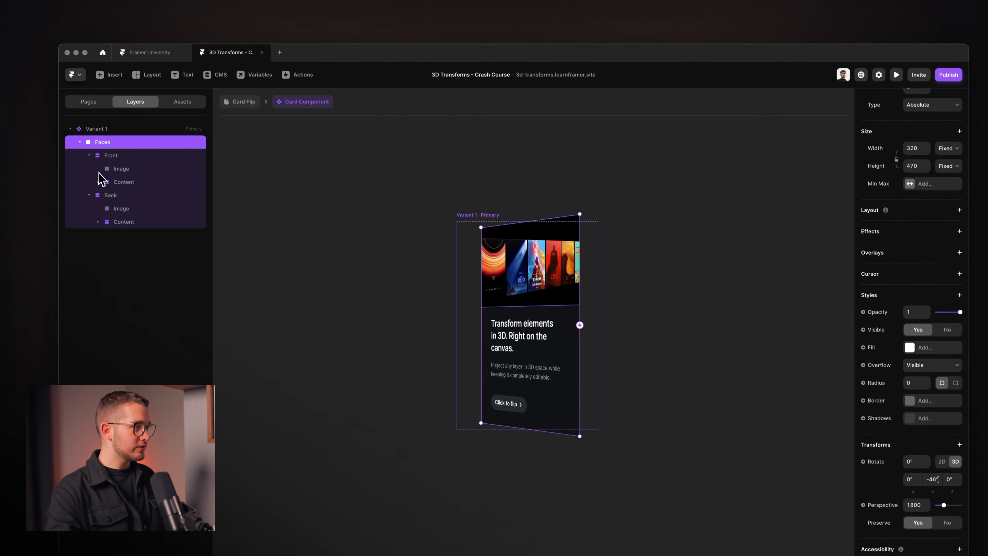
# Add a Depth transform to the Content layers of both Front and Back, and set the depth to 105.
pyautogui.click(130, 183)
pyautogui.keyDown('shift'); pyautogui.click(129, 222); pyautogui.keyUp('shift')
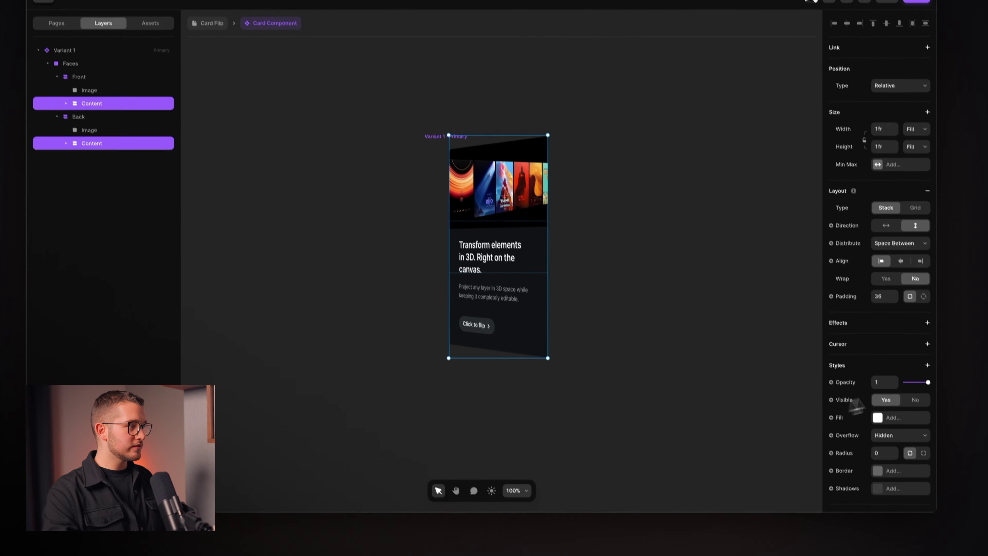
pyautogui.click(958, 443)
pyautogui.click(860, 349)
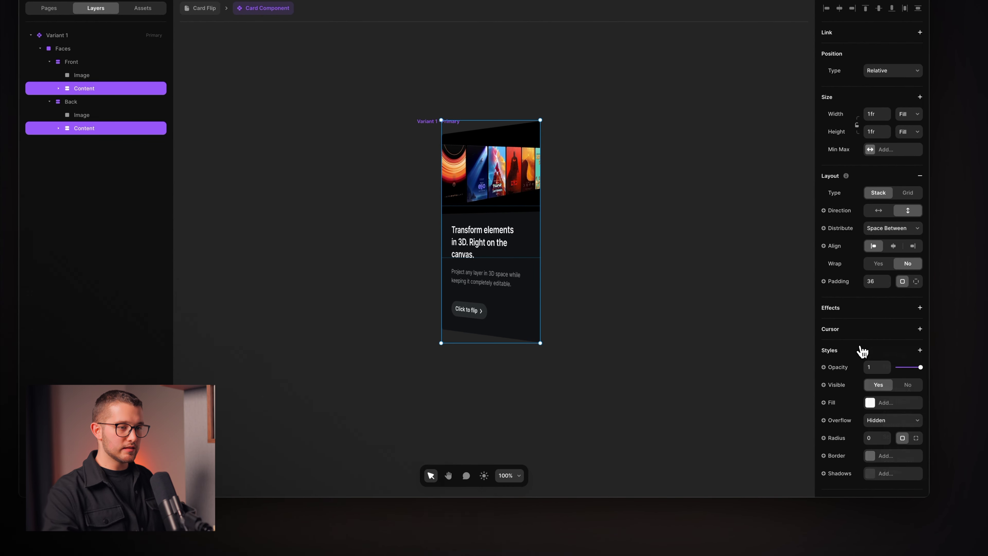
pyautogui.scroll(-3, 894, 327)
pyautogui.click(904, 419)
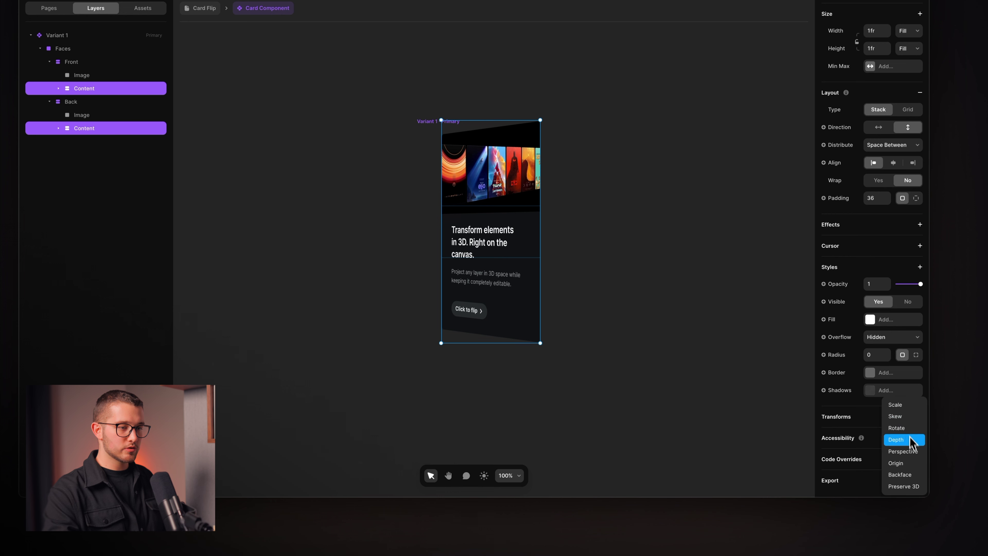
pyautogui.click(897, 440)
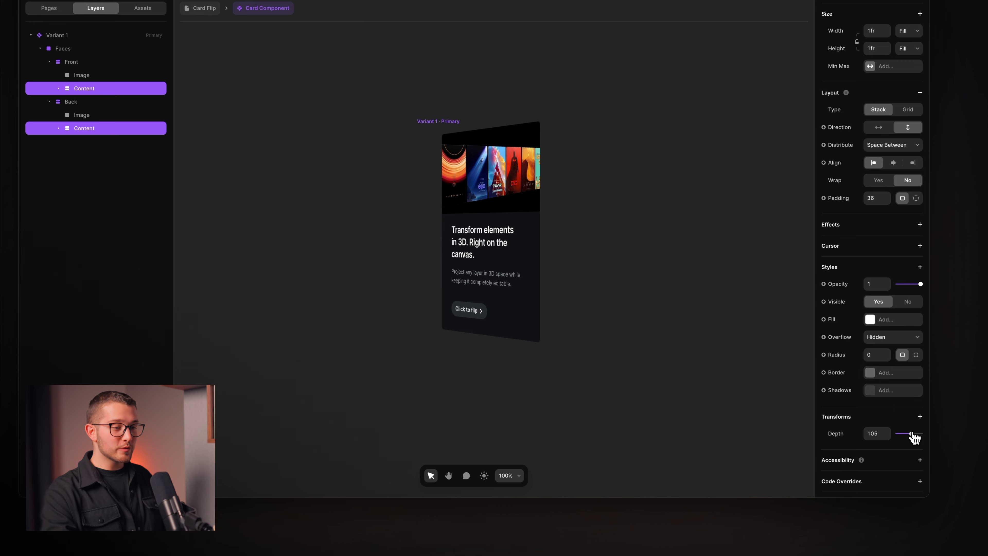
# Examine the nesting and settings of Faces, Front, Back and the Front layer's children to find where Preserve 3D is missing.
pyautogui.click(96, 62)
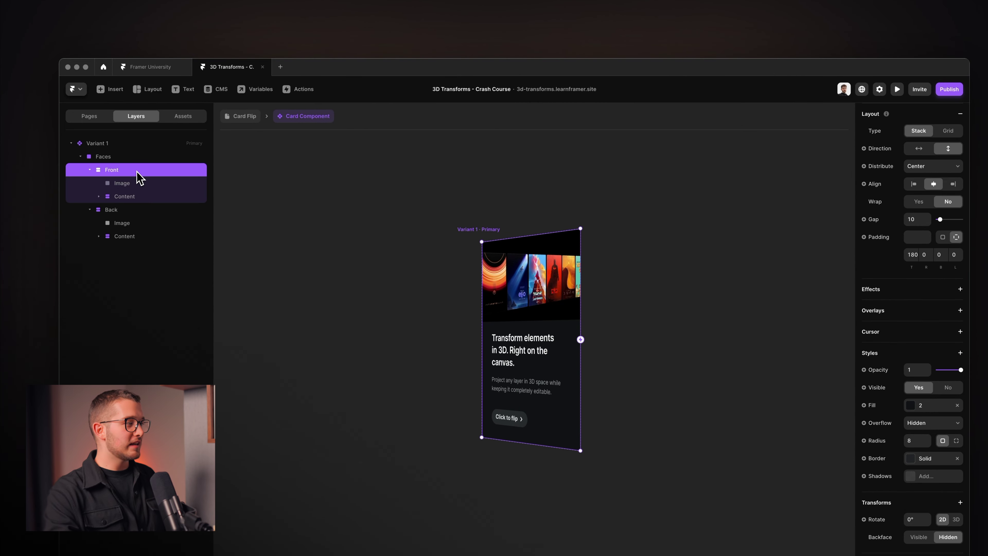
pyautogui.keyDown('shift'); pyautogui.click(122, 211); pyautogui.keyUp('shift')
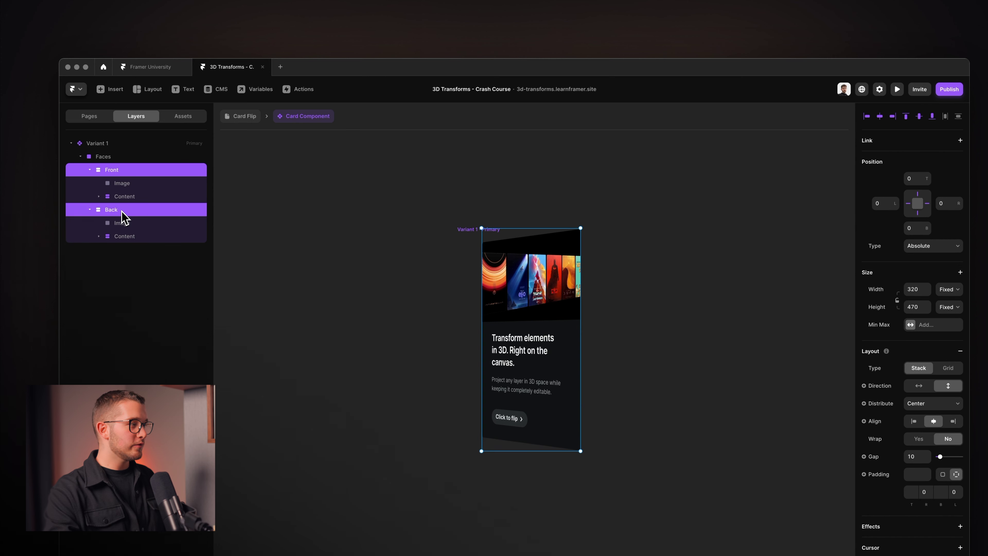
pyautogui.click(111, 157)
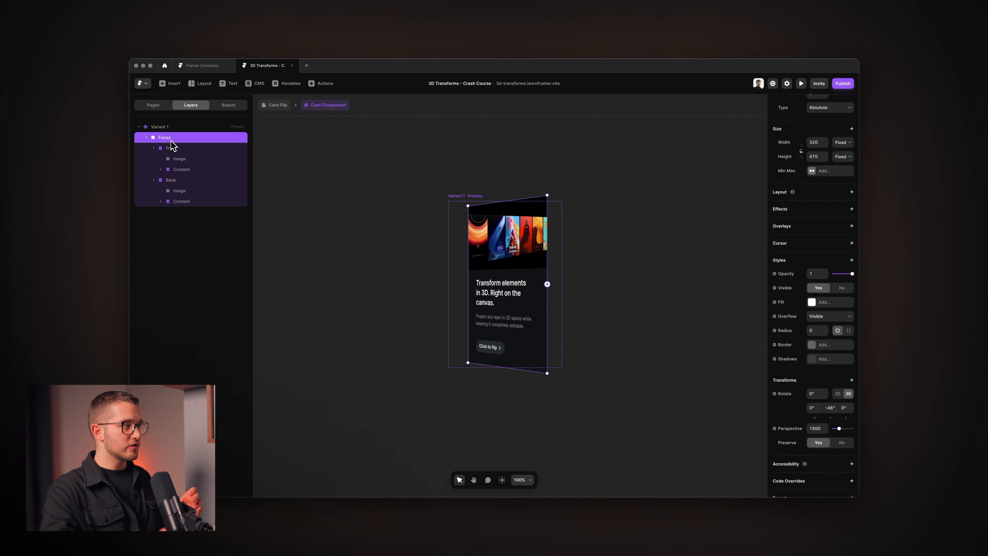
pyautogui.click(171, 148)
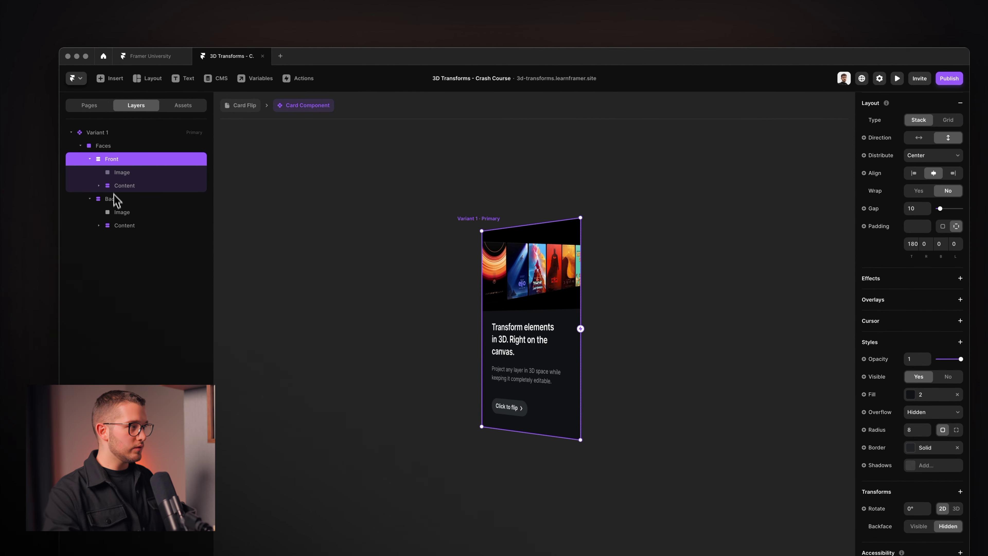
pyautogui.click(113, 198)
pyautogui.click(125, 185)
pyautogui.click(133, 172)
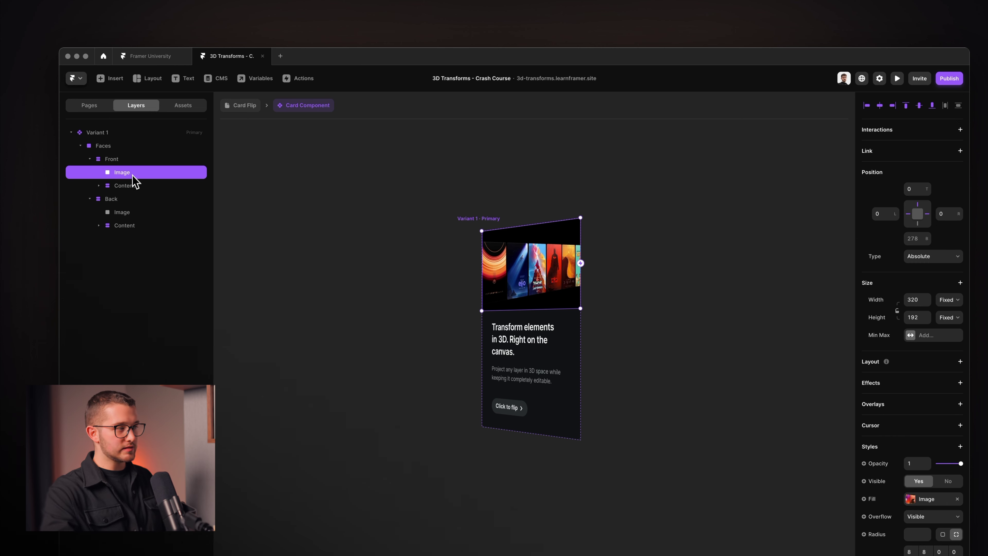
# Add the Preserve 3D transform to both the Front and Back layers, set to Yes.
pyautogui.click(125, 159)
pyautogui.keyDown('shift'); pyautogui.click(112, 198); pyautogui.keyUp('shift')
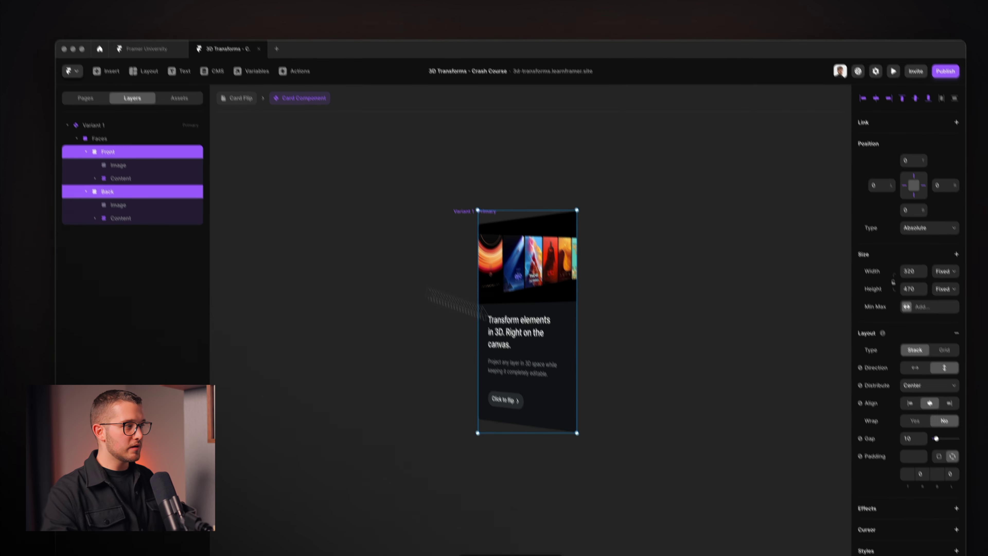
pyautogui.scroll(-7, 871, 386)
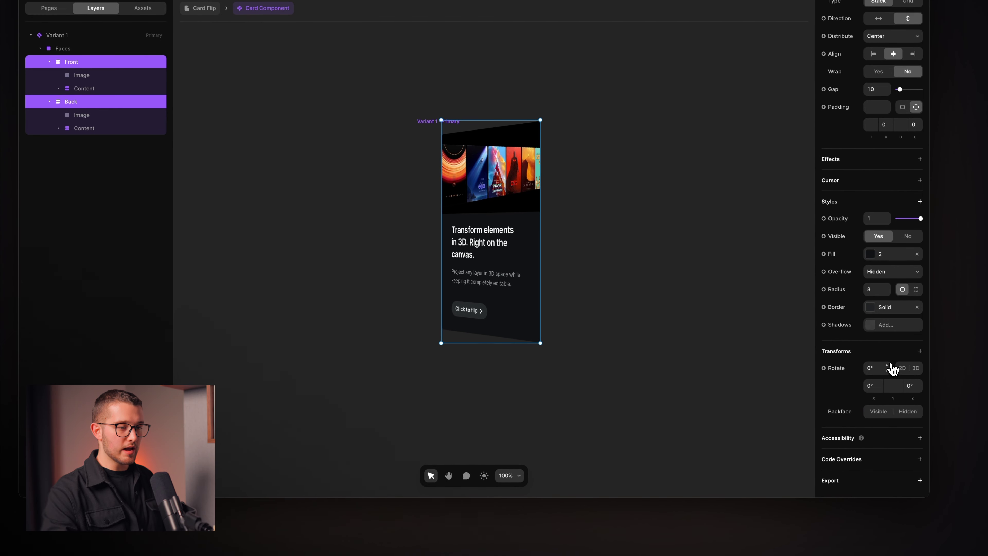
pyautogui.click(898, 354)
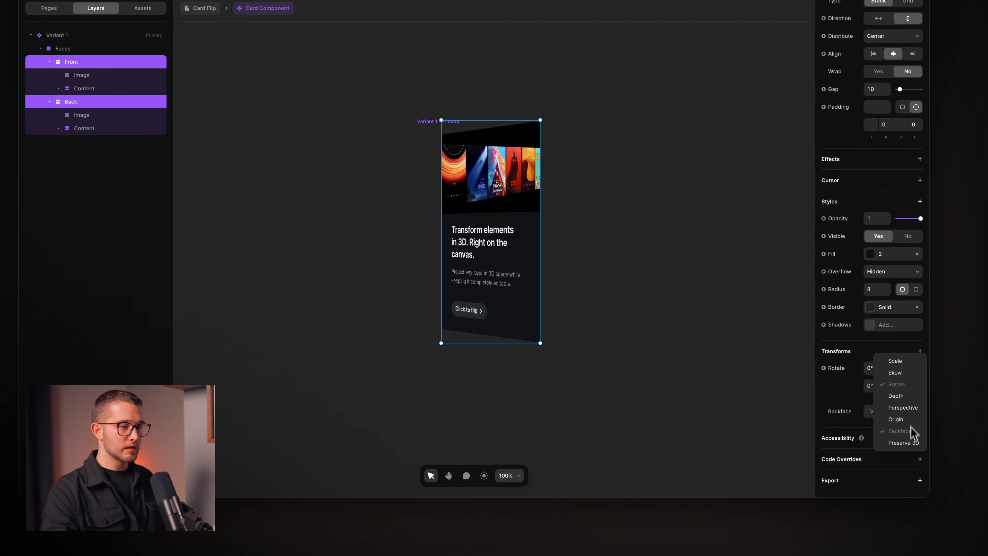
pyautogui.click(903, 443)
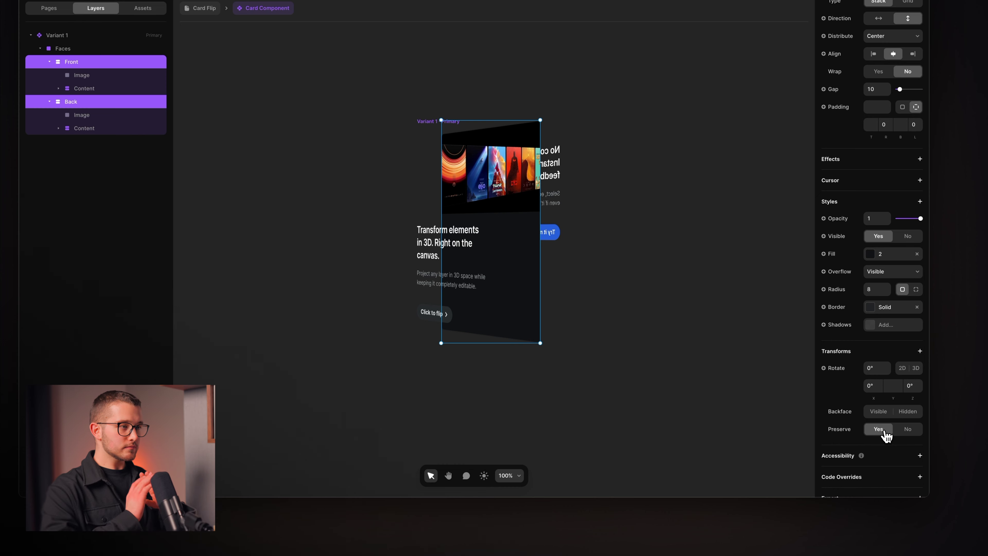
# Try different depths on the Content layers of both faces, and set their depth to 44.
pyautogui.click(79, 89)
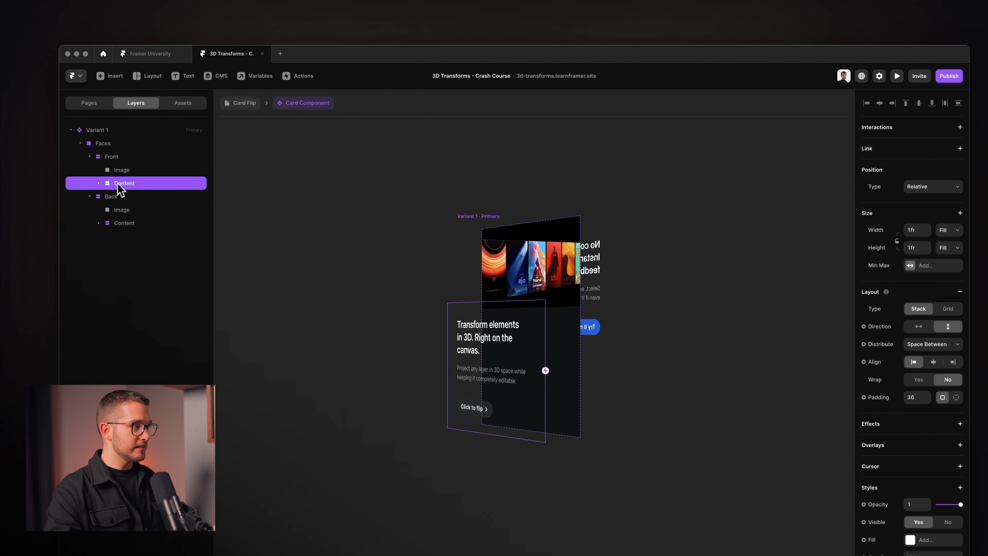
pyautogui.keyDown('shift'); pyautogui.click(125, 223); pyautogui.keyUp('shift')
pyautogui.scroll(-3, 910, 350)
pyautogui.moveTo(922, 521); pyautogui.dragTo(953, 535)
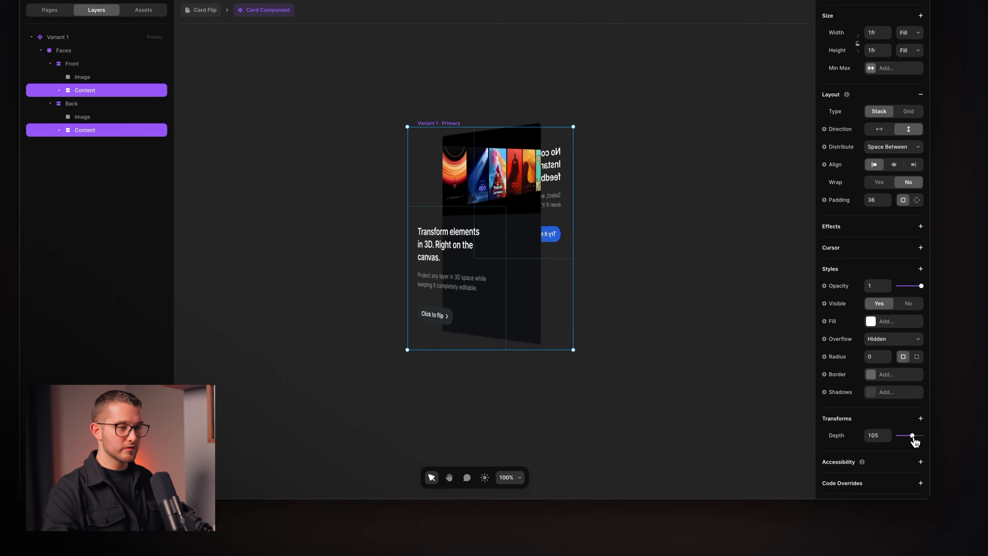
pyautogui.moveTo(914, 439); pyautogui.dragTo(912, 439)
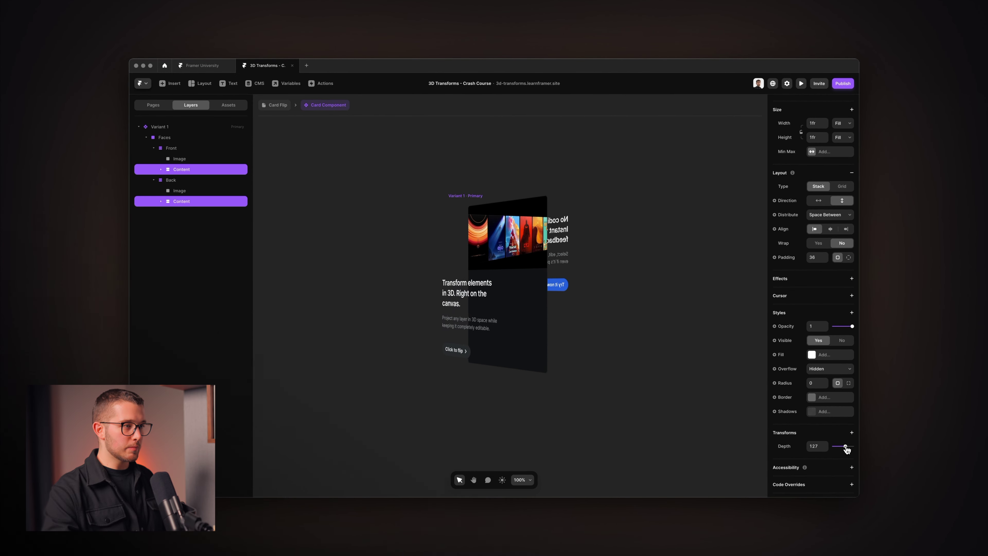
pyautogui.click(816, 447)
pyautogui.write('4')
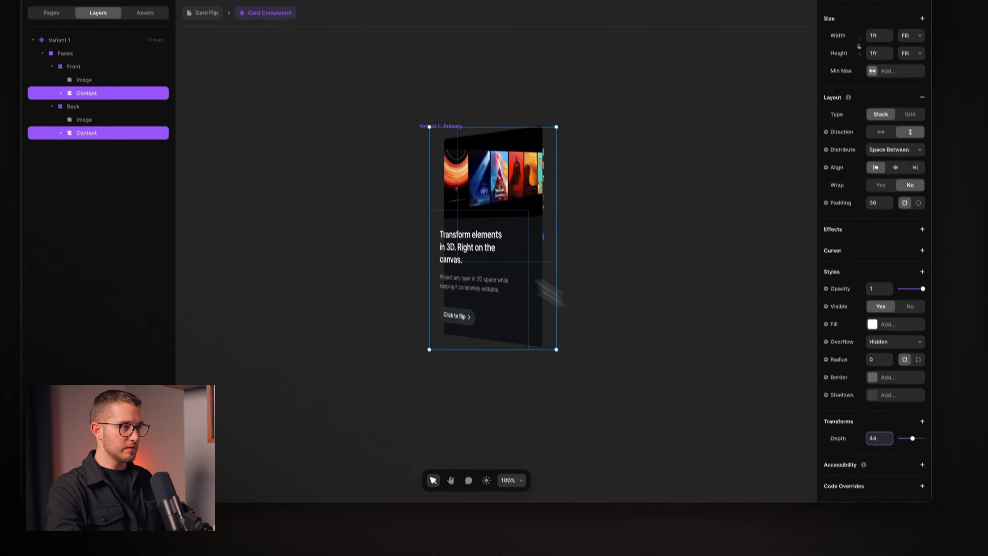
# Swing the Faces layer around the Y axis to check the content depth, and return it to a flat, front-facing position.
pyautogui.click(86, 53)
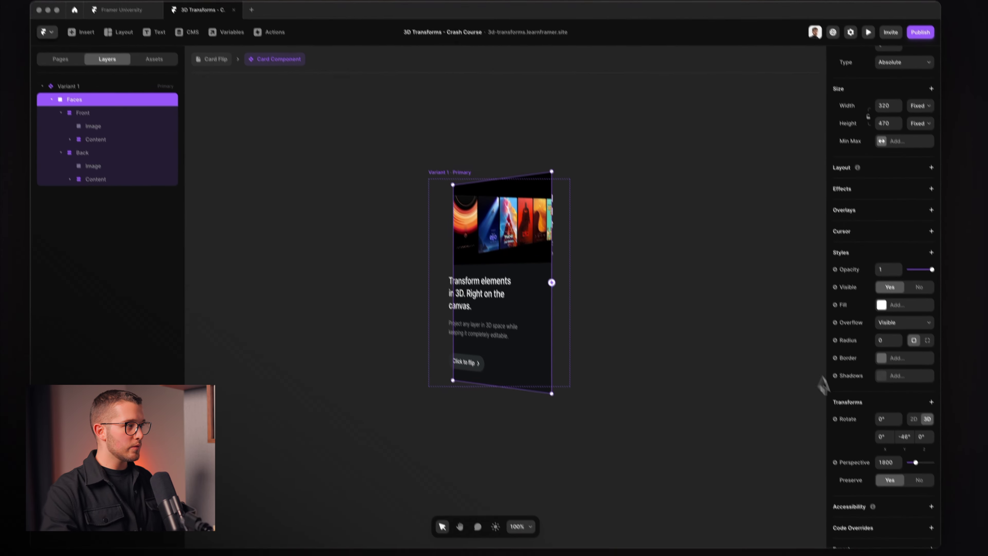
pyautogui.moveTo(935, 494); pyautogui.dragTo(938, 526)
pyautogui.moveTo(897, 445); pyautogui.dragTo(830, 409)
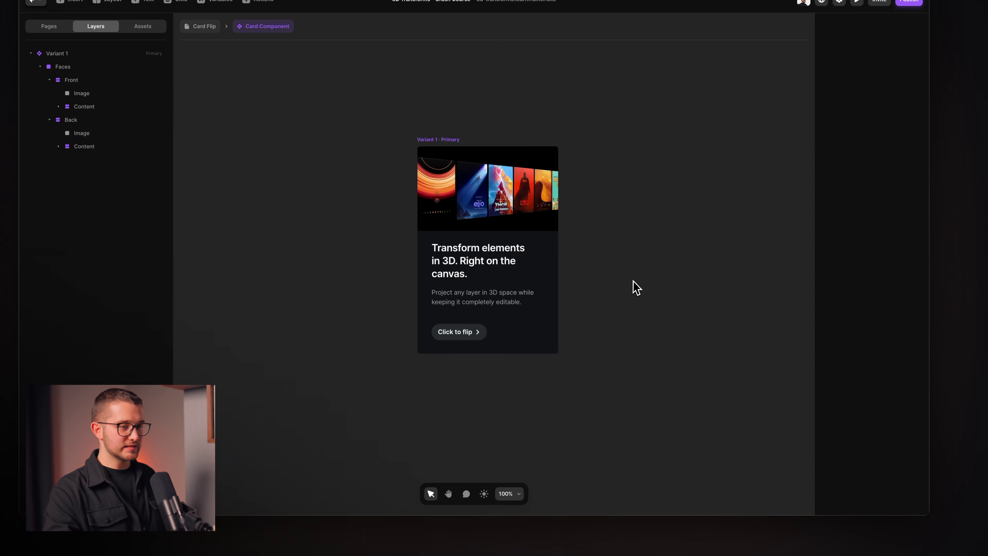
# Add a second variant of the card component and set its Faces layer's Y rotation to -180°.
pyautogui.click(428, 140)
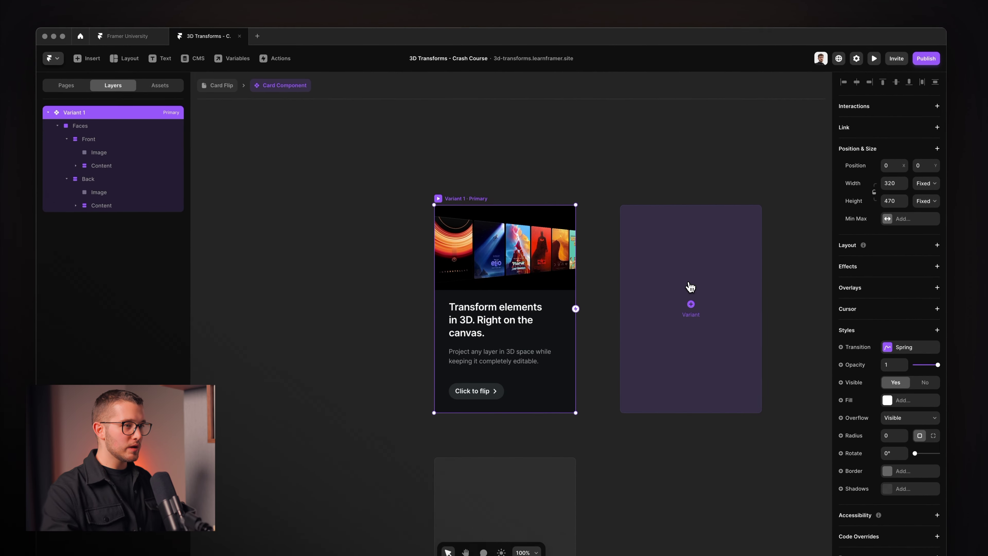
pyautogui.click(690, 287)
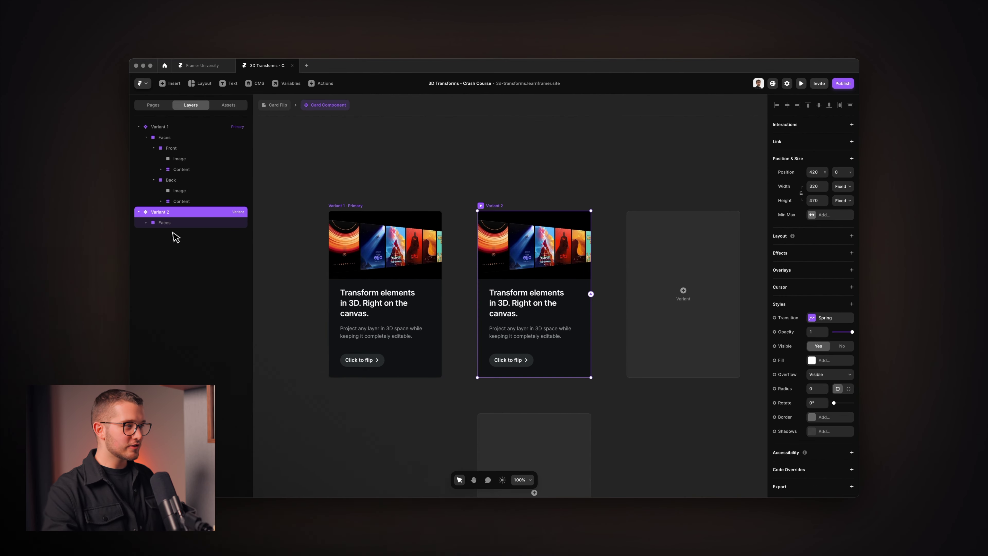
pyautogui.click(93, 232)
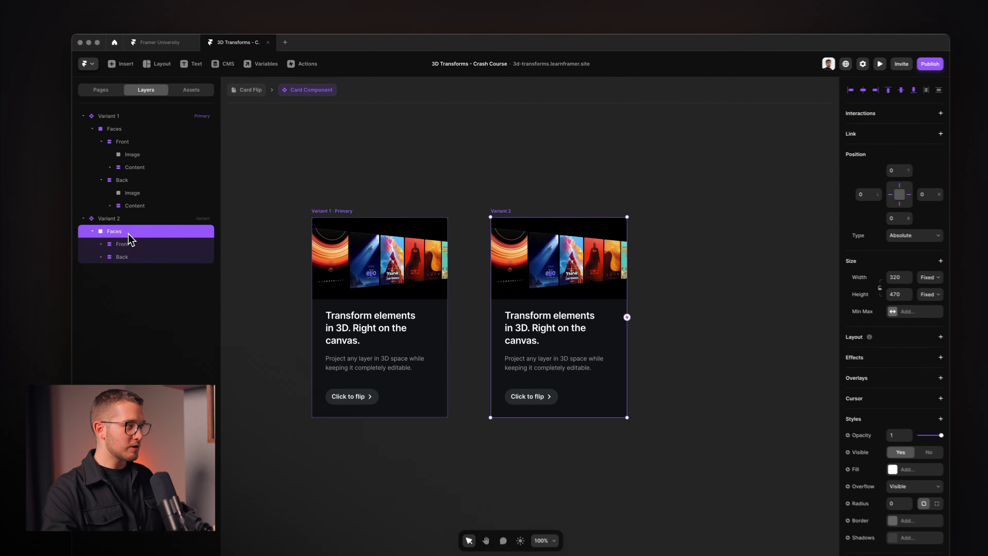
pyautogui.scroll(-5, 867, 363)
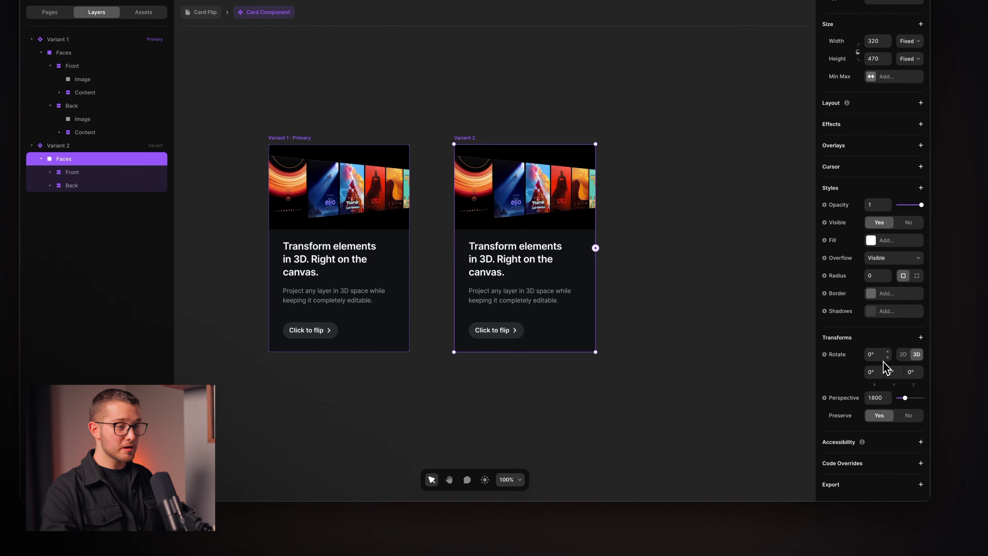
pyautogui.moveTo(901, 373)
pyautogui.mouseDown()
pyautogui.moveTo(895, 405)
pyautogui.moveTo(897, 371)
pyautogui.mouseUp()
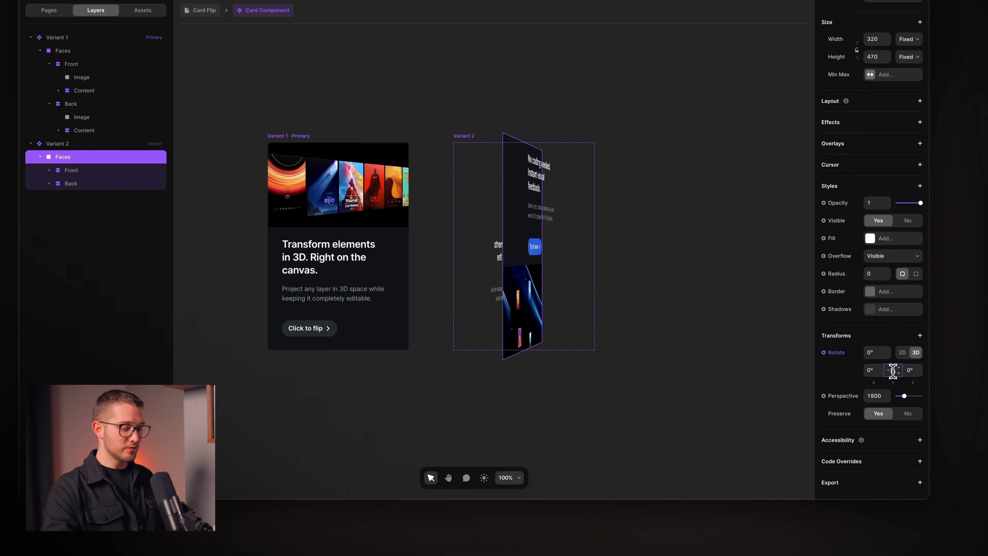
pyautogui.write('-180')
pyautogui.press('Return')
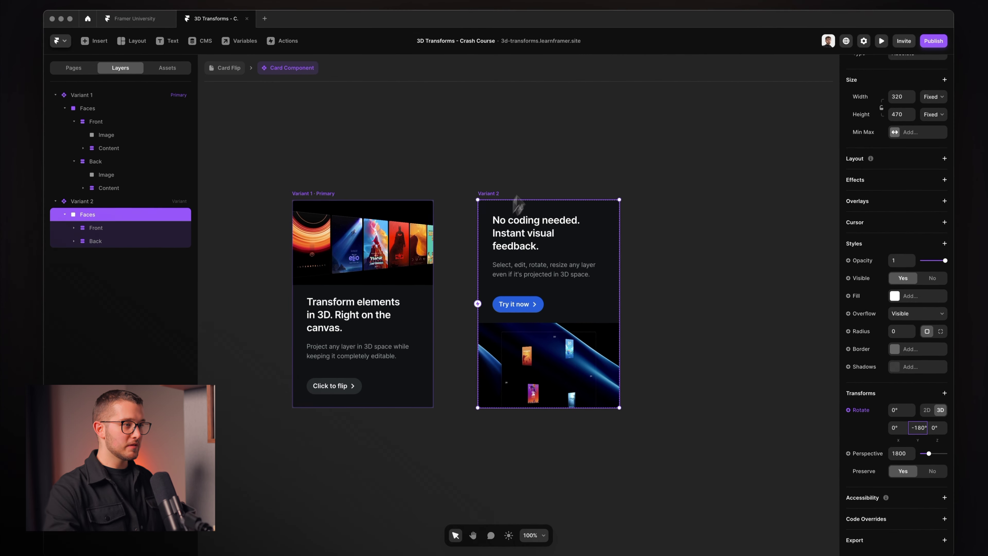
pyautogui.click(516, 109)
# Rename the primary variant to Front and the second variant to Back.
pyautogui.click(343, 204)
pyautogui.press('super+r')
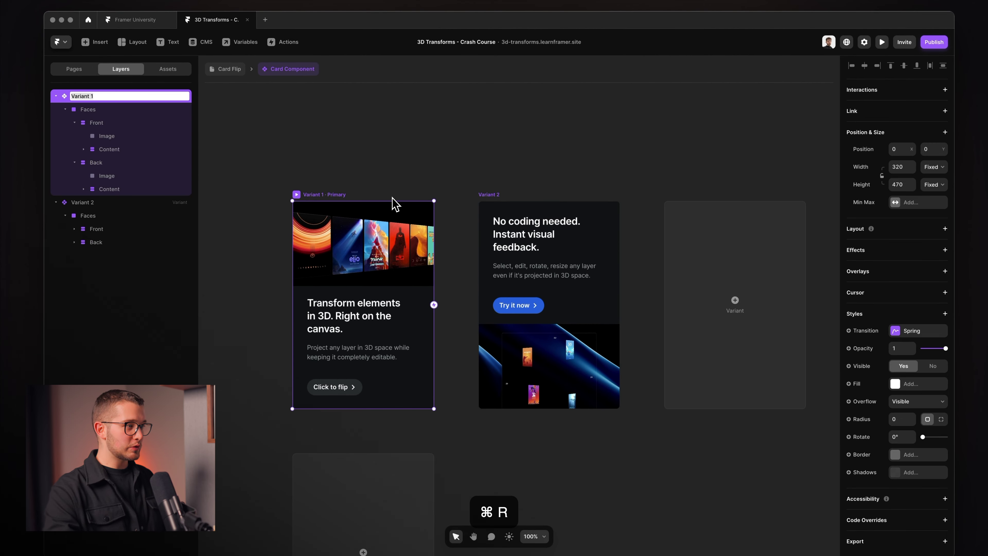
pyautogui.write('Front')
pyautogui.press('Return')
pyautogui.click(489, 195)
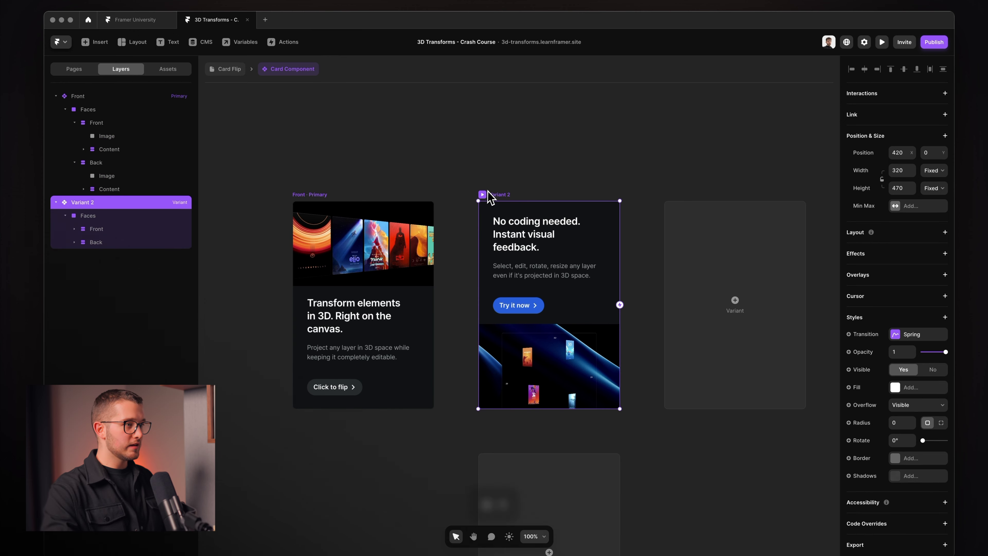
pyautogui.press('super+r')
pyautogui.press('Return')
# Connect the Front variant to the Back variant with a Tap interaction.
pyautogui.click(504, 159)
pyautogui.hotkey('shift', '1')
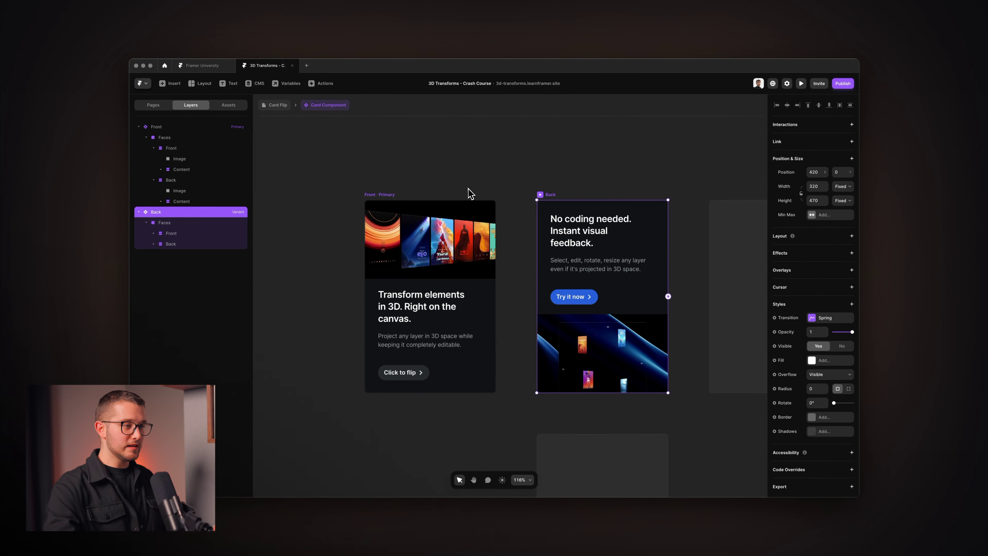
pyautogui.click(469, 202)
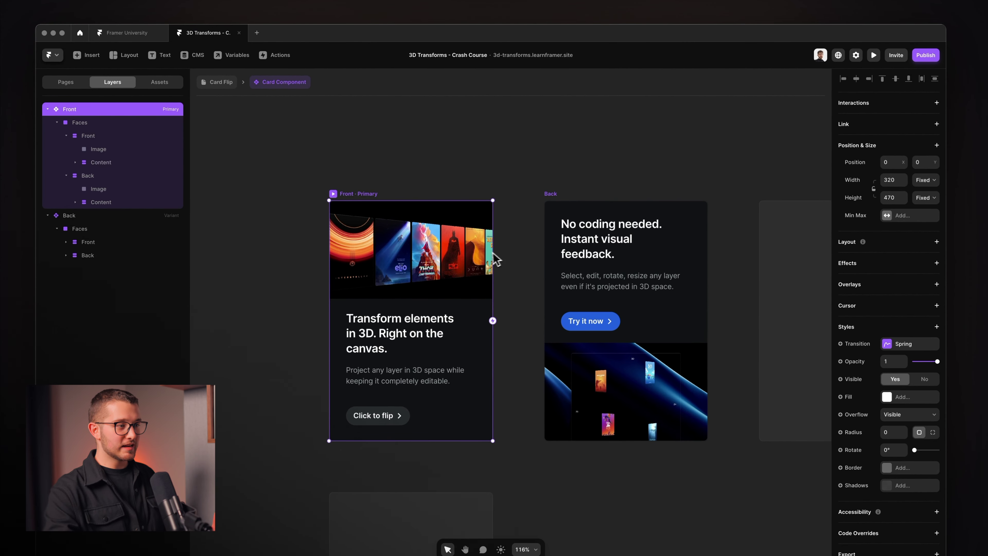
pyautogui.click(497, 169)
pyautogui.click(409, 191)
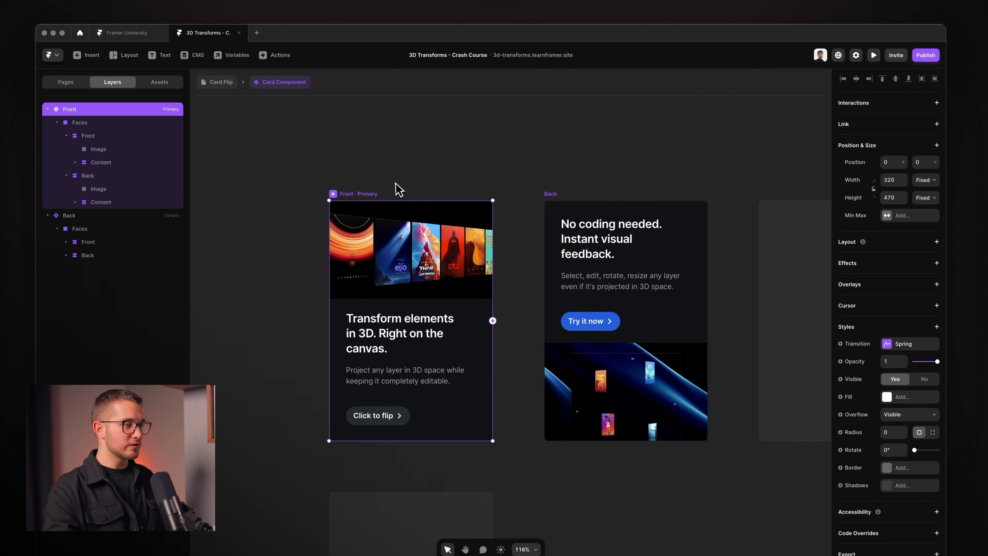
pyautogui.moveTo(496, 324); pyautogui.dragTo(556, 323)
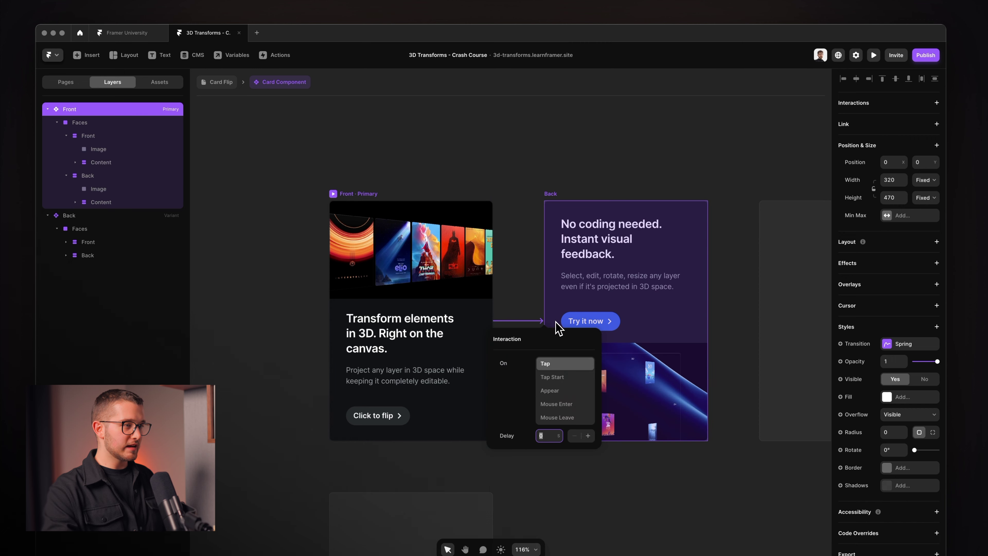
pyautogui.click(548, 363)
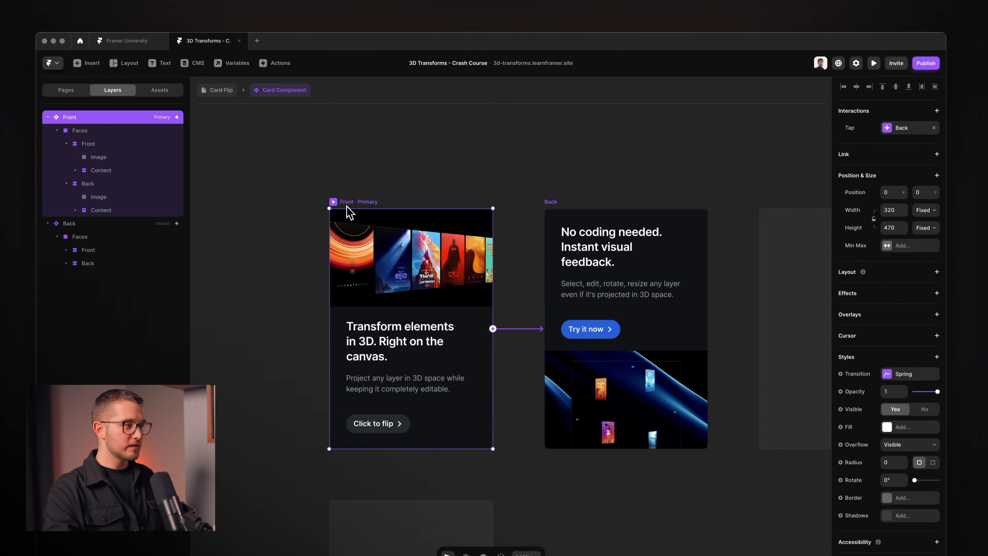
# Connect the Back variant to the Front variant with a Tap interaction.
pyautogui.click(606, 218)
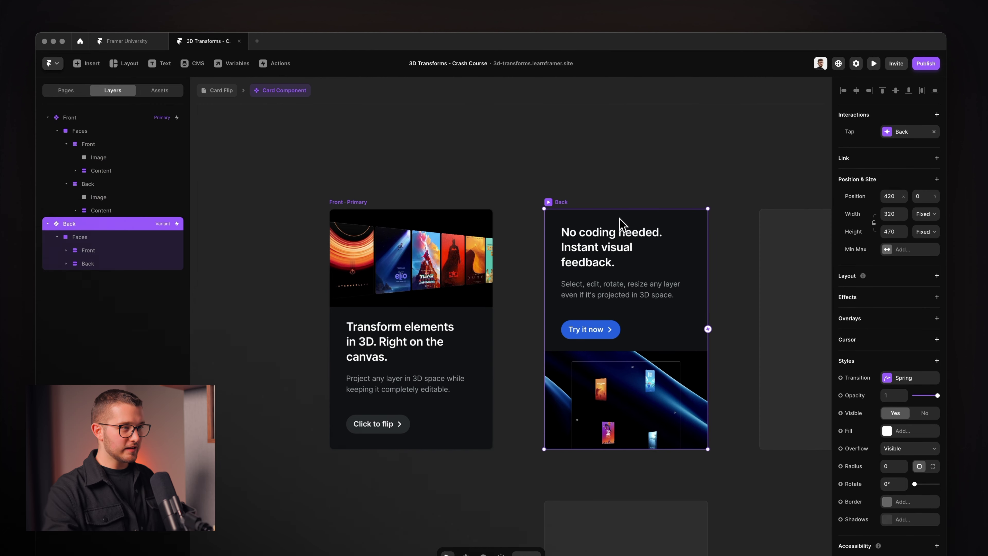
pyautogui.moveTo(714, 334); pyautogui.dragTo(465, 305)
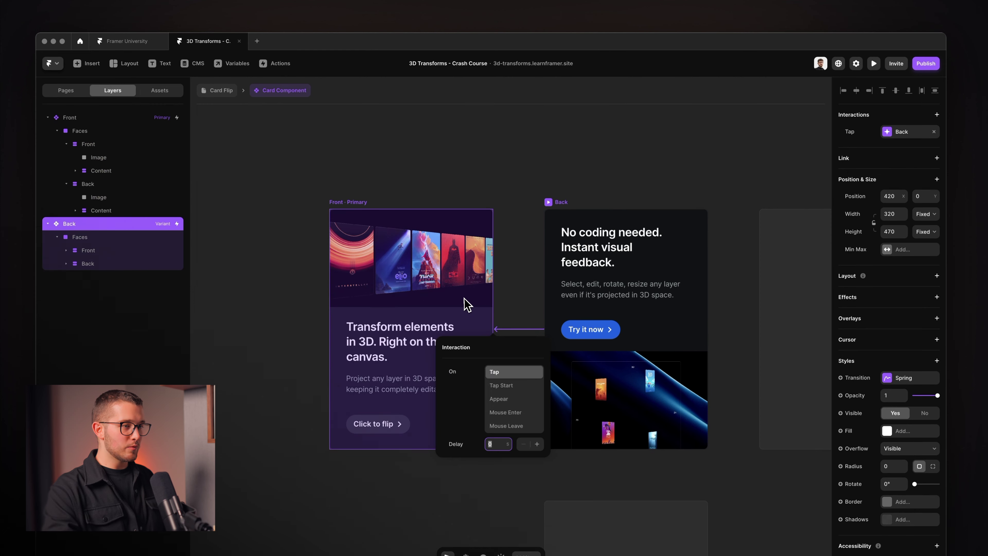
pyautogui.click(526, 366)
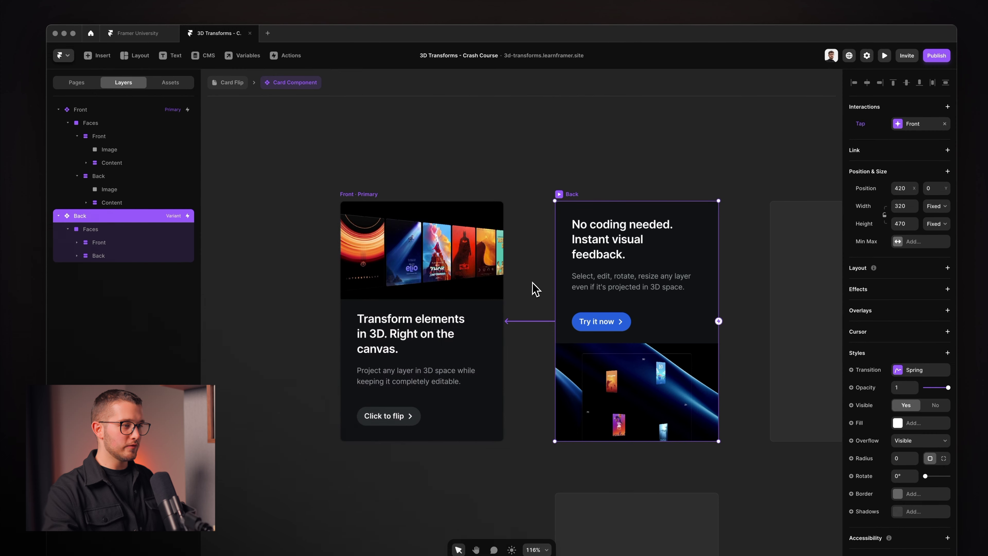
# Set the stiffness of the Front variant's Spring transition to 250.
pyautogui.click(352, 193)
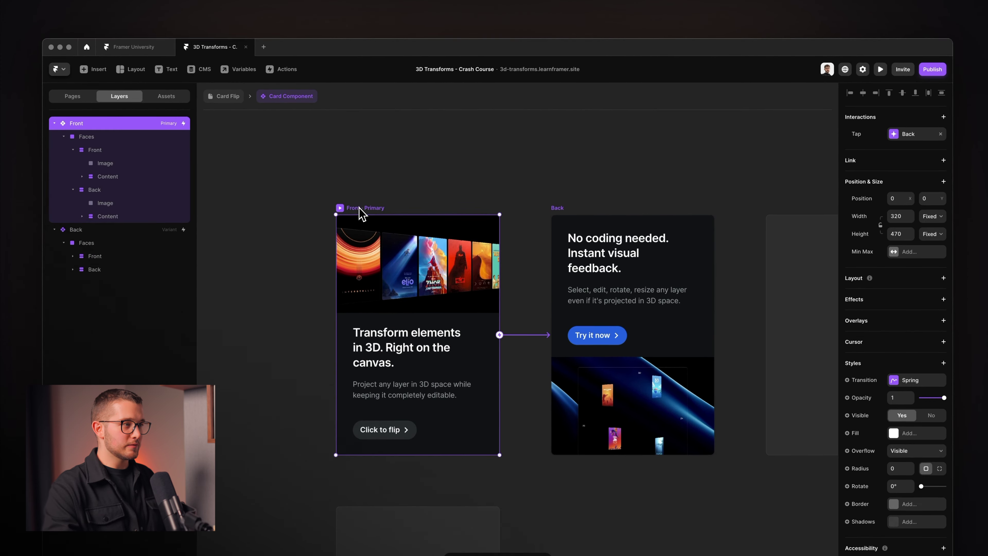
pyautogui.click(889, 345)
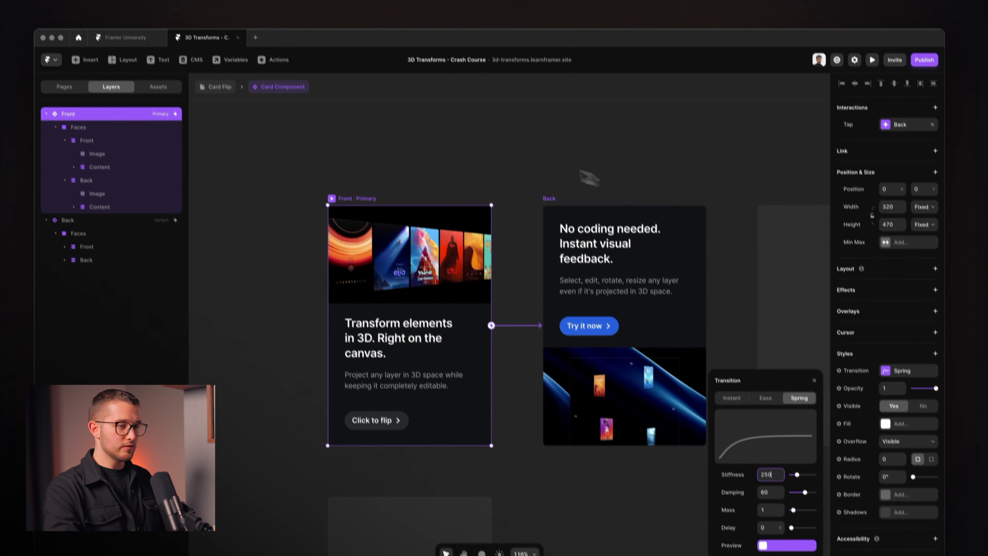
pyautogui.click(386, 134)
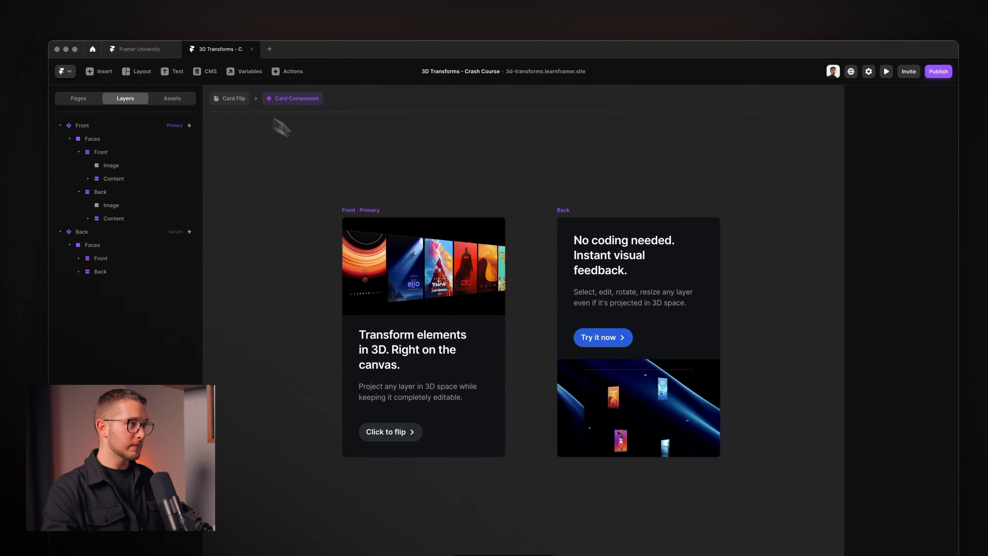
# Preview the Card Flip page's desktop version, flip the card back and forth several times, and exit the preview.
pyautogui.click(239, 102)
pyautogui.click(230, 108)
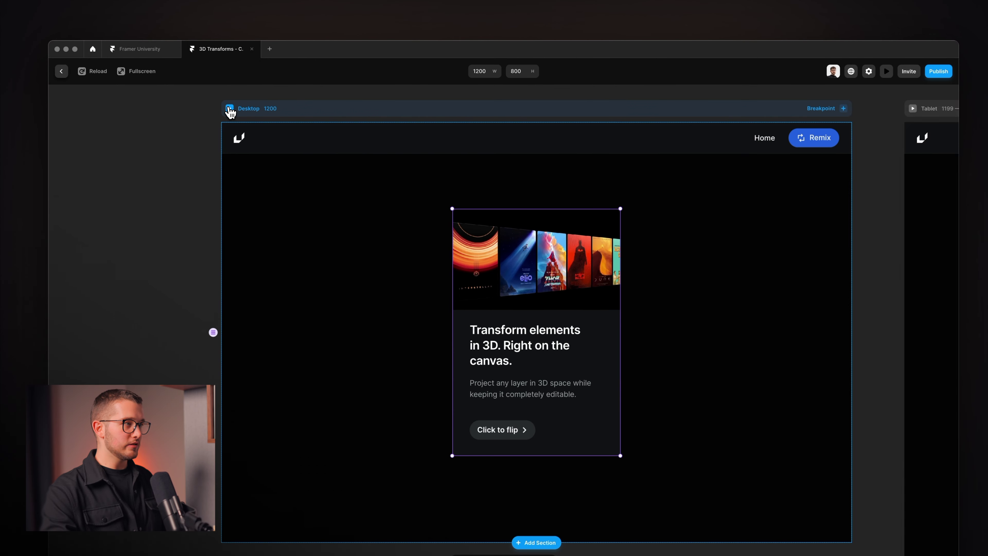
pyautogui.click(504, 314)
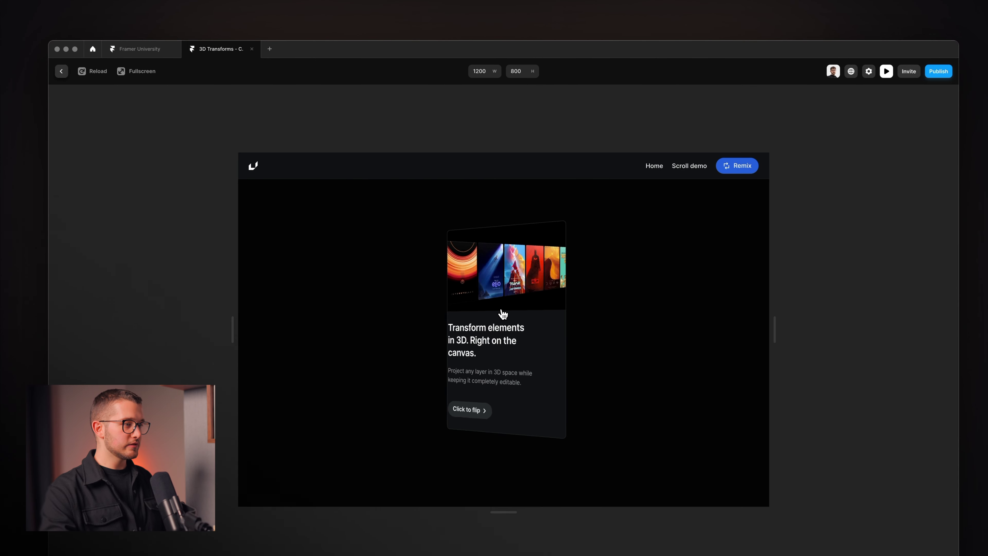
pyautogui.click(504, 315)
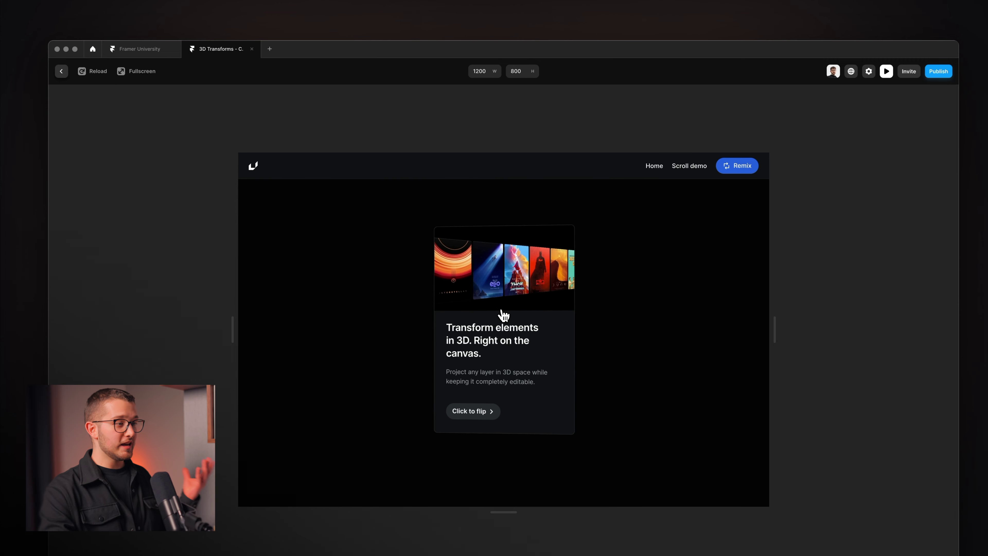
pyautogui.click(504, 314)
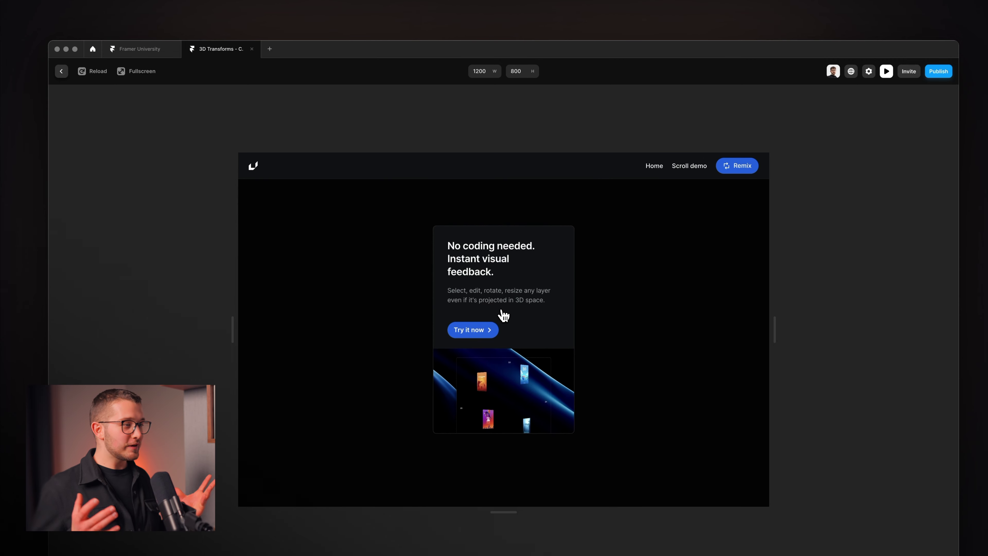
pyautogui.click(503, 314)
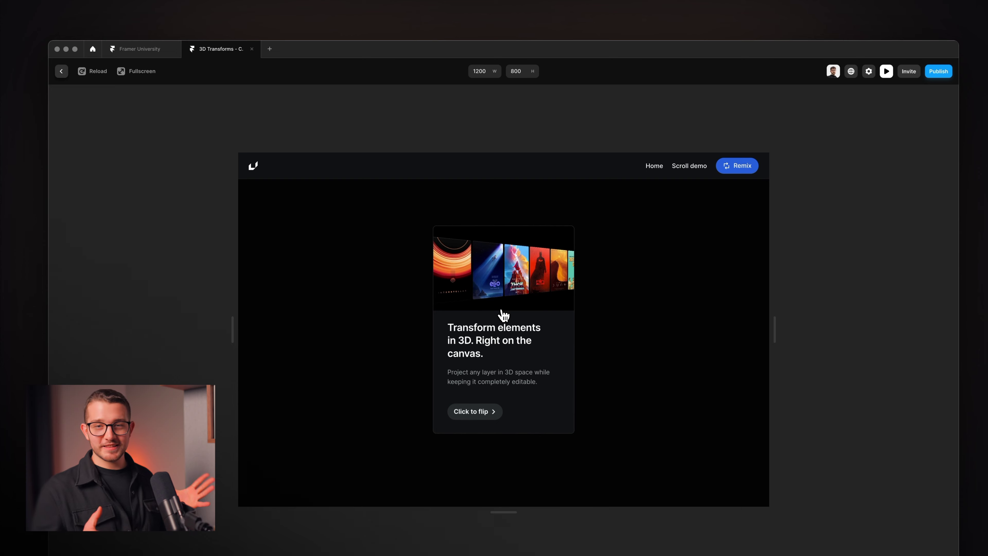
pyautogui.click(504, 315)
pyautogui.click(504, 315)
pyautogui.press('Escape')
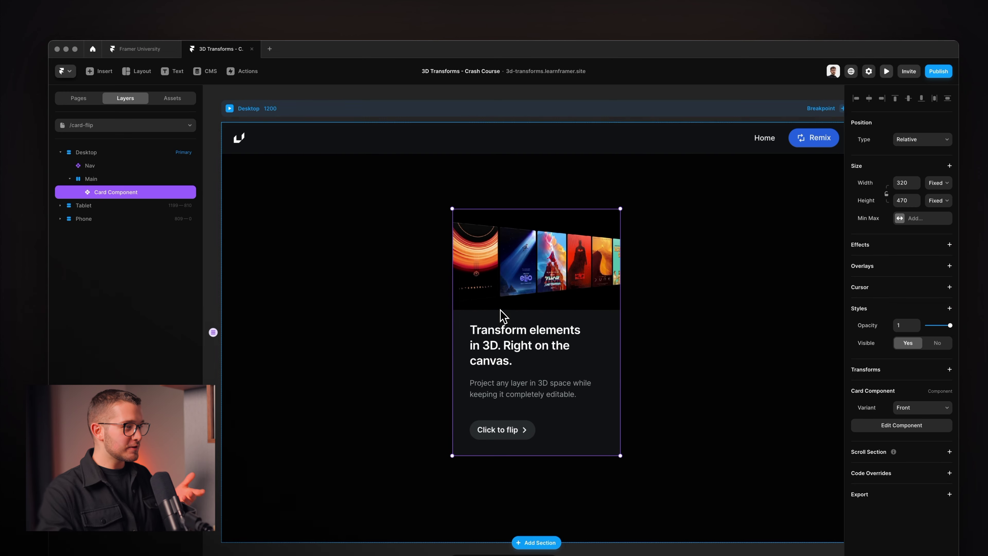
# Reopen the card component and add a Hover state to the Front variant.
pyautogui.doubleClick(516, 335)
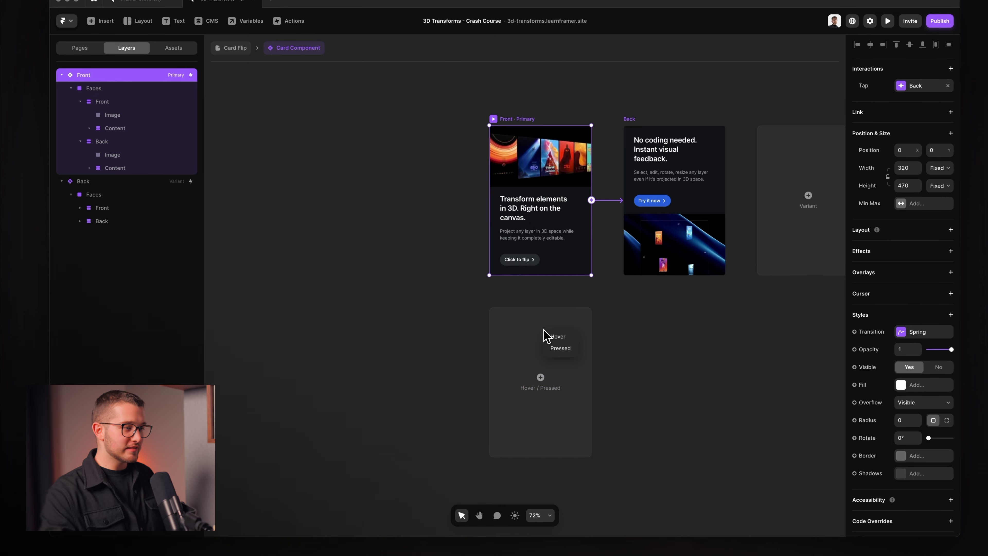
pyautogui.click(556, 337)
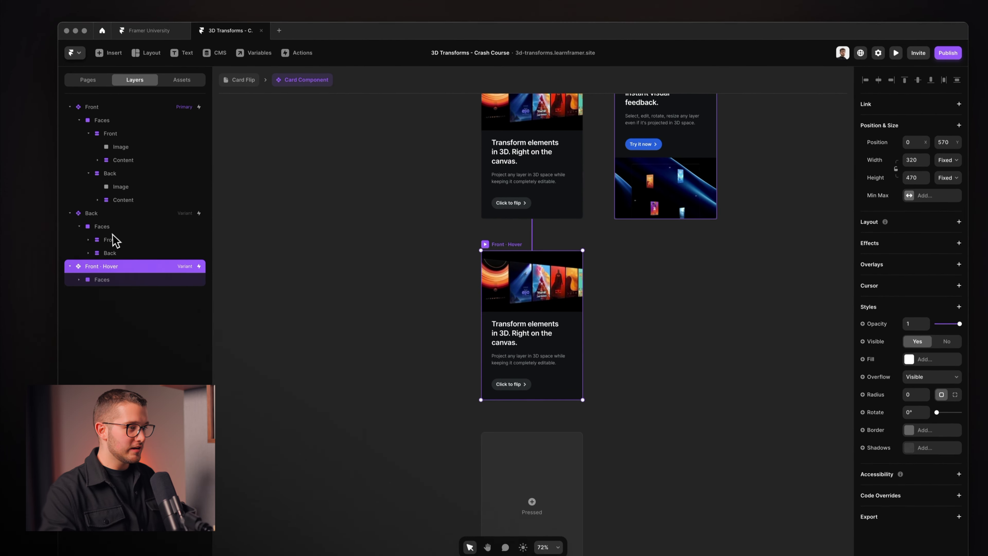
pyautogui.press('Escape')
# Add a Scale transform to the Faces layer of the Front Hover state and enlarge the card slightly.
pyautogui.click(104, 285)
pyautogui.scroll(-4, 879, 424)
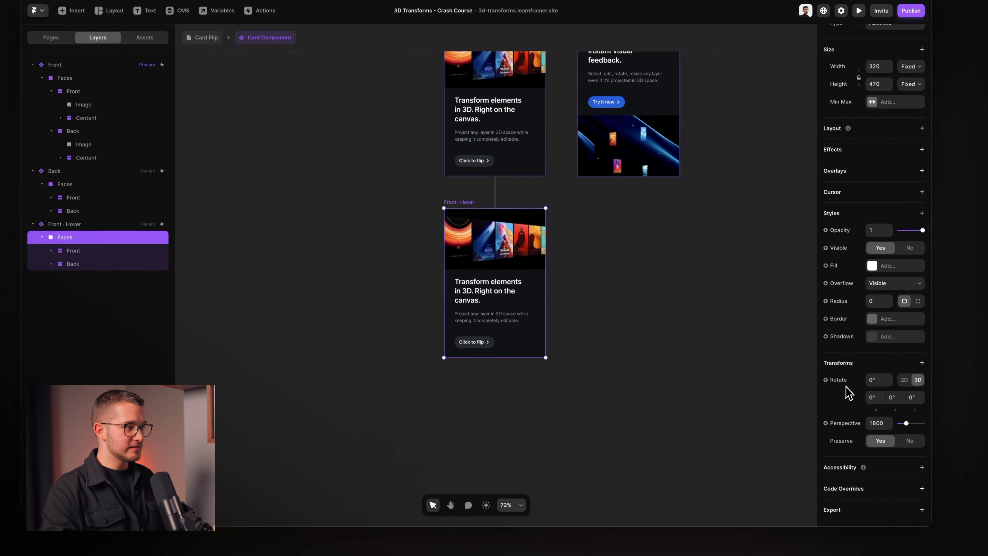
pyautogui.click(920, 367)
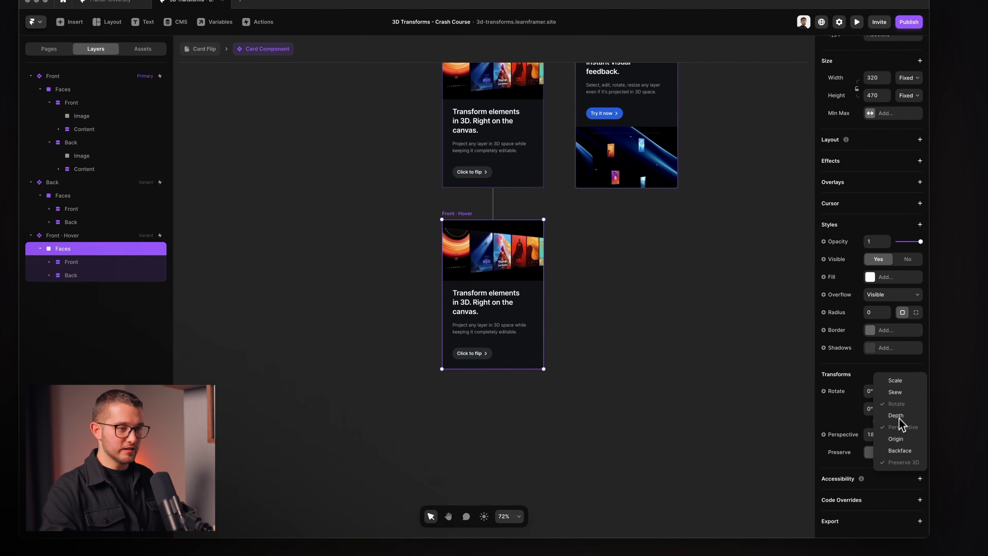
pyautogui.click(898, 382)
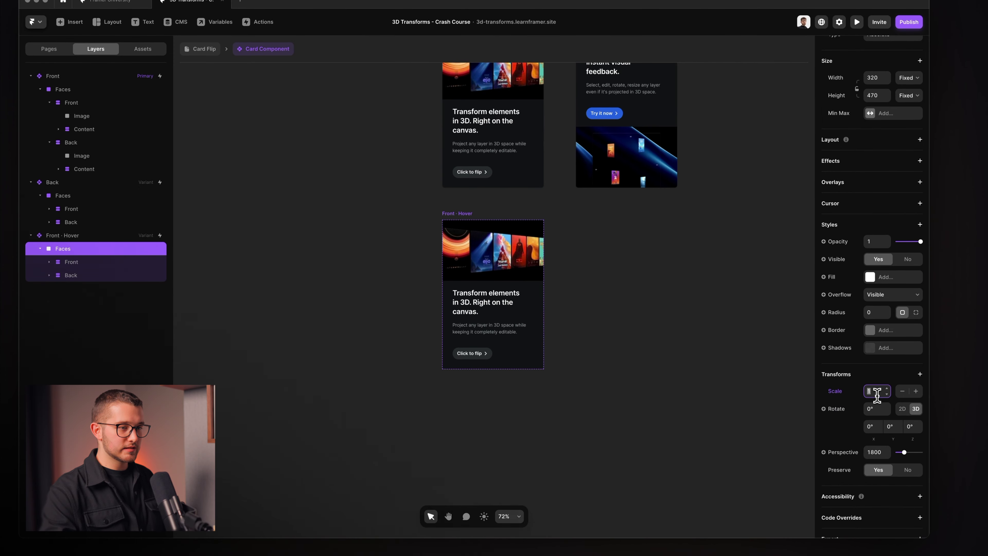
pyautogui.press('Return')
pyautogui.click(622, 282)
# Add a Hover state to the Back variant.
pyautogui.scroll(3, 595, 194)
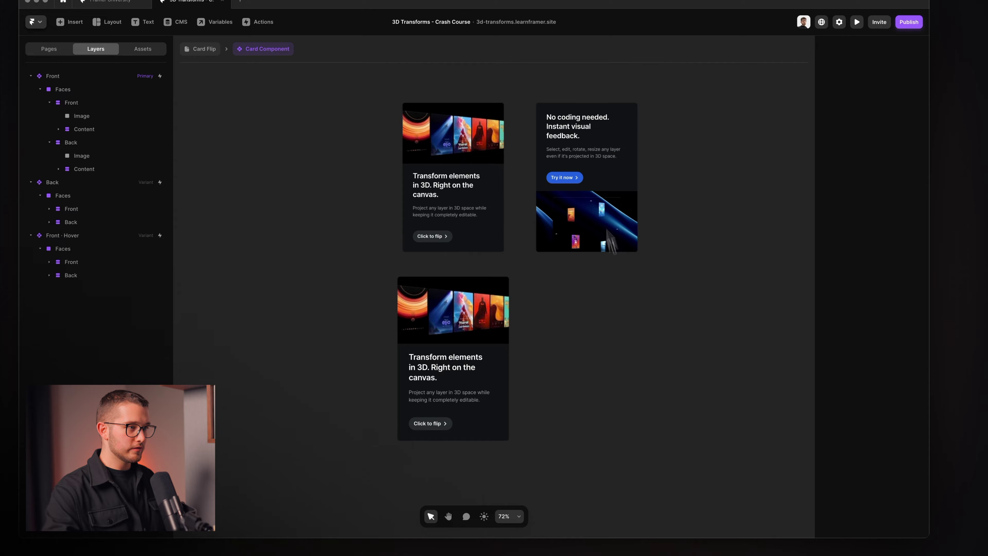
pyautogui.click(580, 139)
pyautogui.click(595, 392)
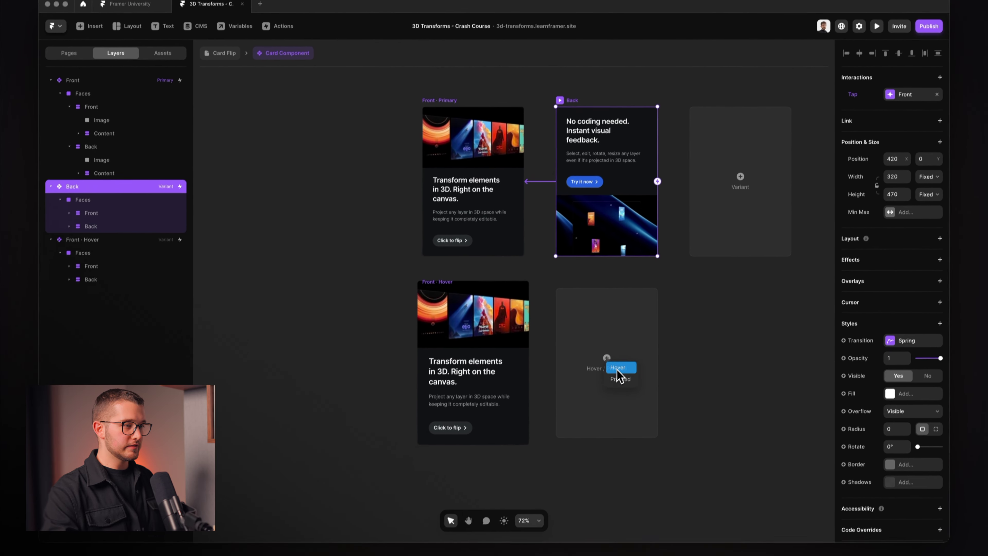
# Add a Scale transform to the Faces layer of the Back Hover state and enlarge the card slightly.
pyautogui.scroll(-3, 591, 350)
pyautogui.click(139, 300)
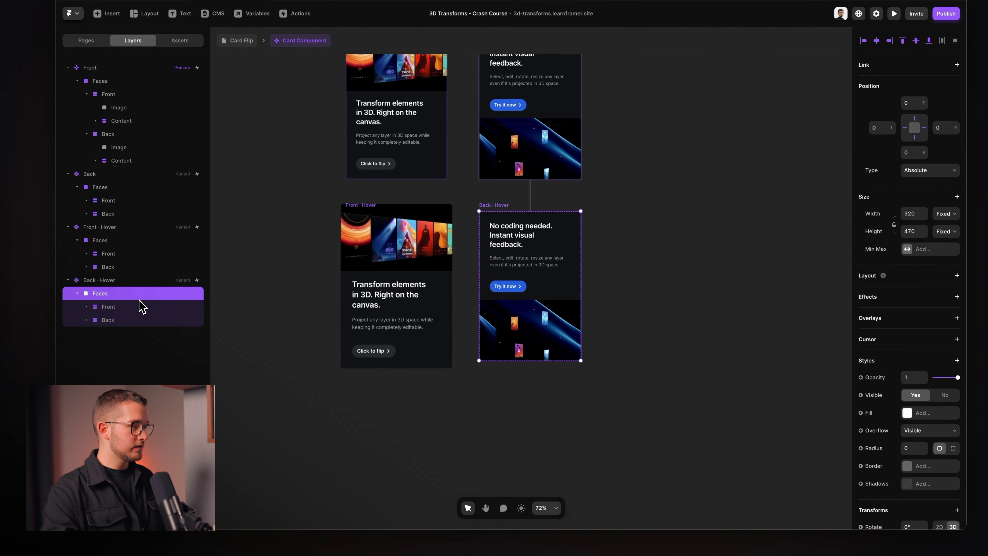
pyautogui.scroll(-4, 850, 458)
pyautogui.click(929, 353)
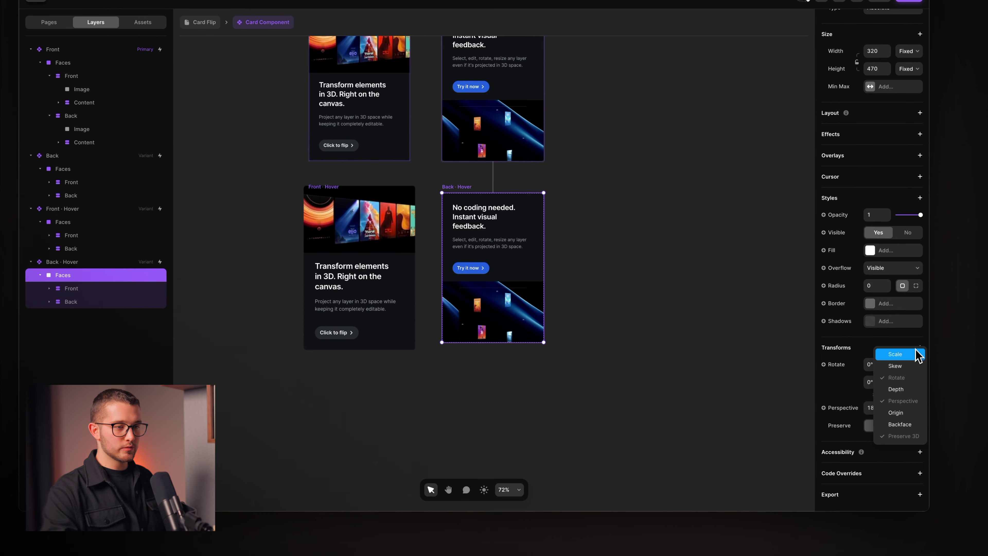
pyautogui.click(894, 354)
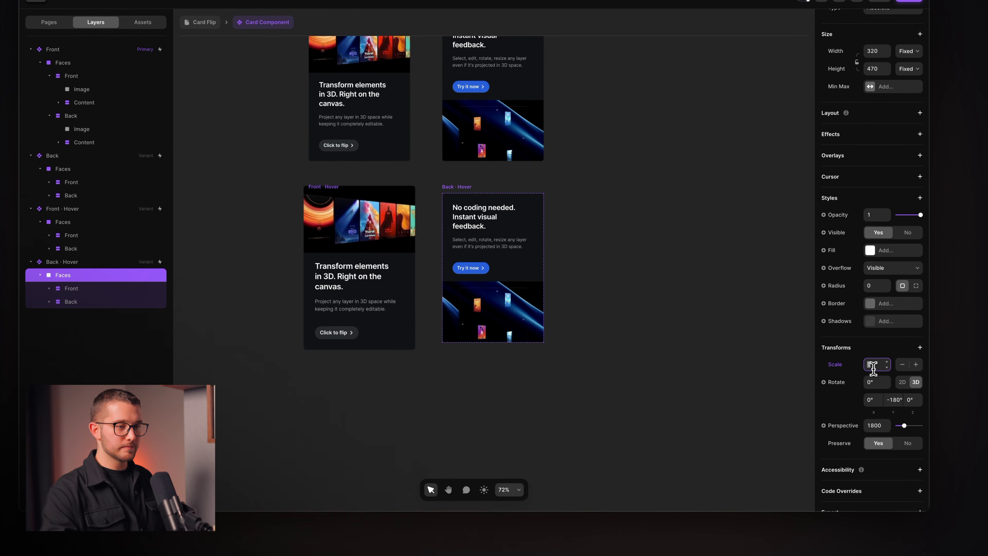
pyautogui.click(626, 249)
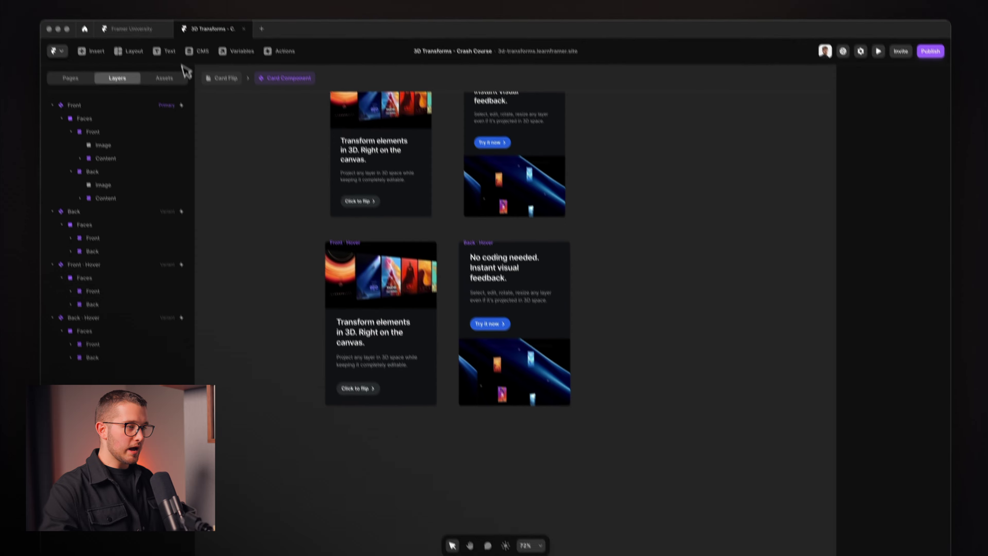
# Return to the Card Flip page, preview it, and flip the card to test its hover states.
pyautogui.click(201, 22)
pyautogui.press('super+p')
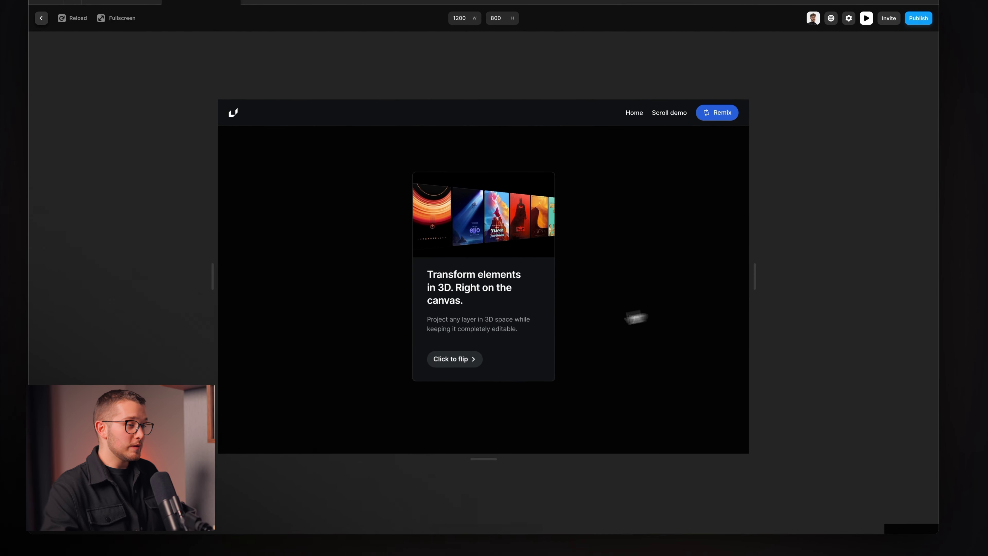
pyautogui.click(459, 314)
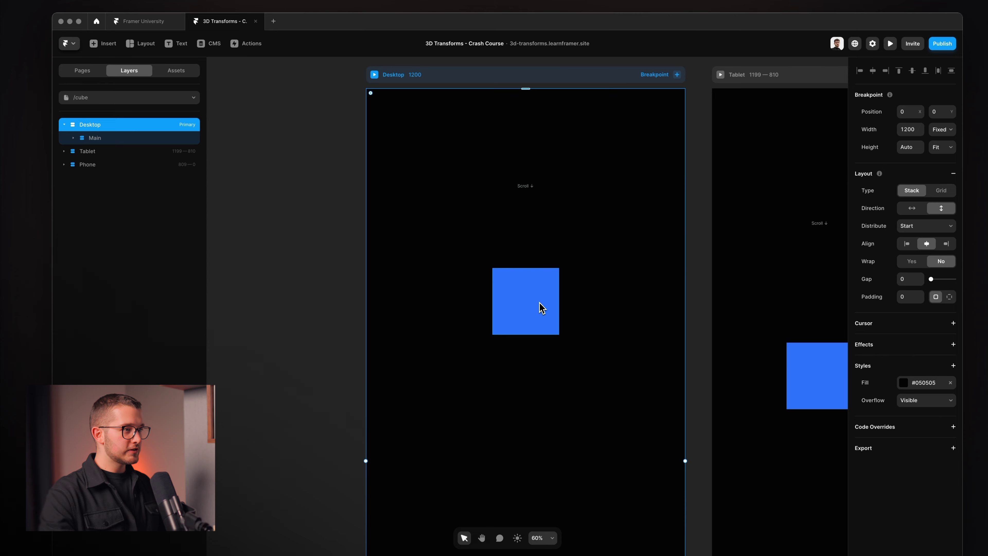
# Try rotating the Cube layer in 3D to X -25°, Y -44°, Z -25°, and reset all three rotations to 0°.
pyautogui.click(541, 308)
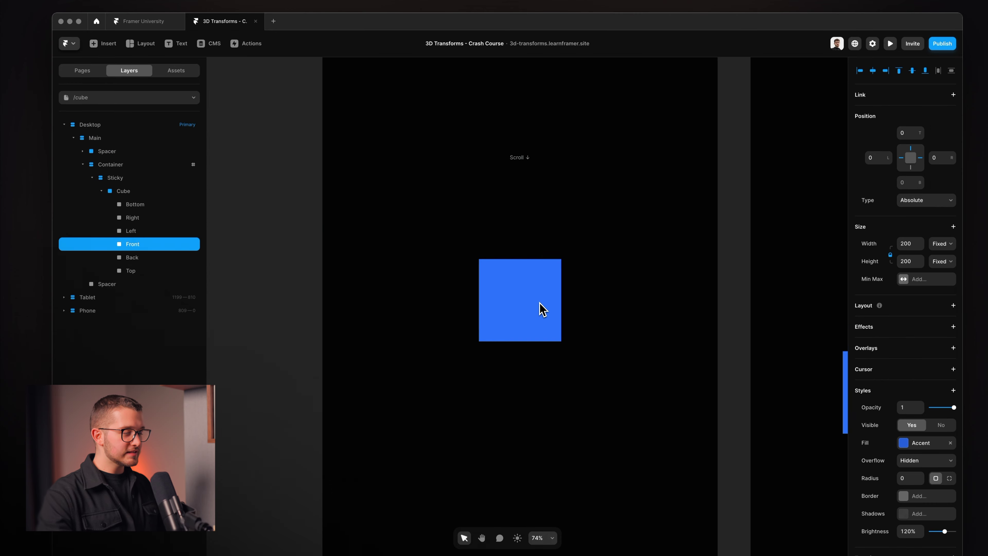
pyautogui.scroll(-2, 541, 308)
pyautogui.click(171, 190)
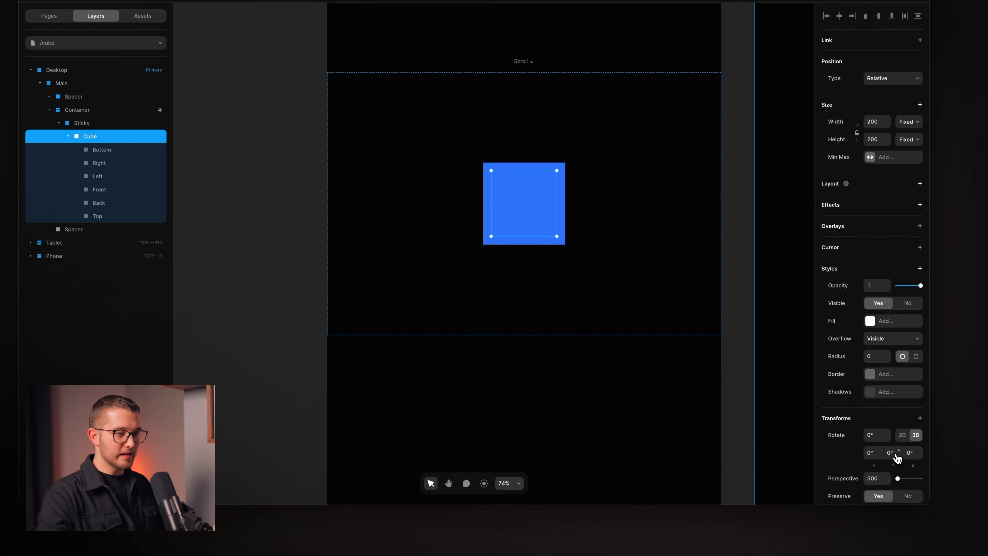
pyautogui.moveTo(898, 457)
pyautogui.mouseDown()
pyautogui.moveTo(895, 473)
pyautogui.moveTo(917, 461)
pyautogui.moveTo(881, 465)
pyautogui.mouseUp()
pyautogui.scroll(2, 647, 263)
pyautogui.scroll(5, 575, 225)
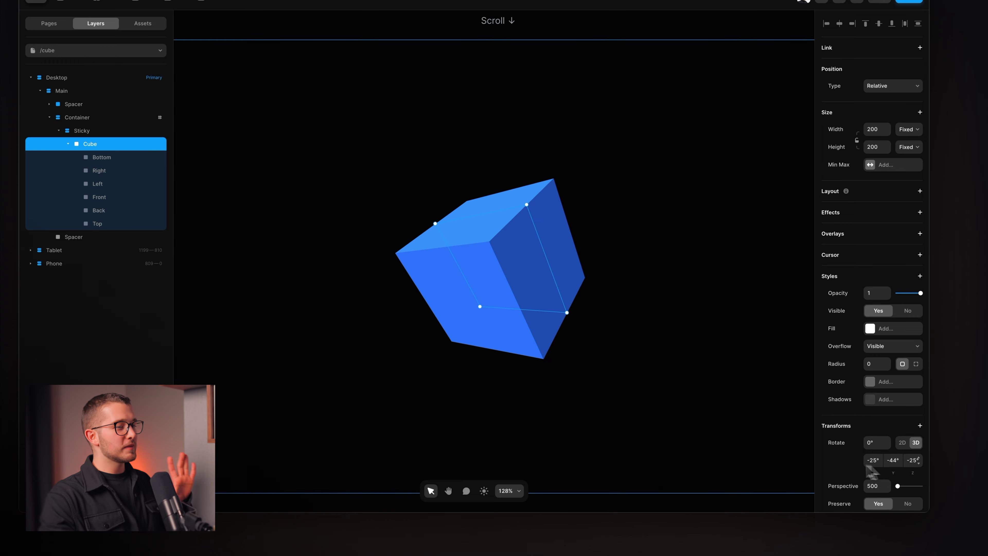
pyautogui.scroll(-3, 608, 338)
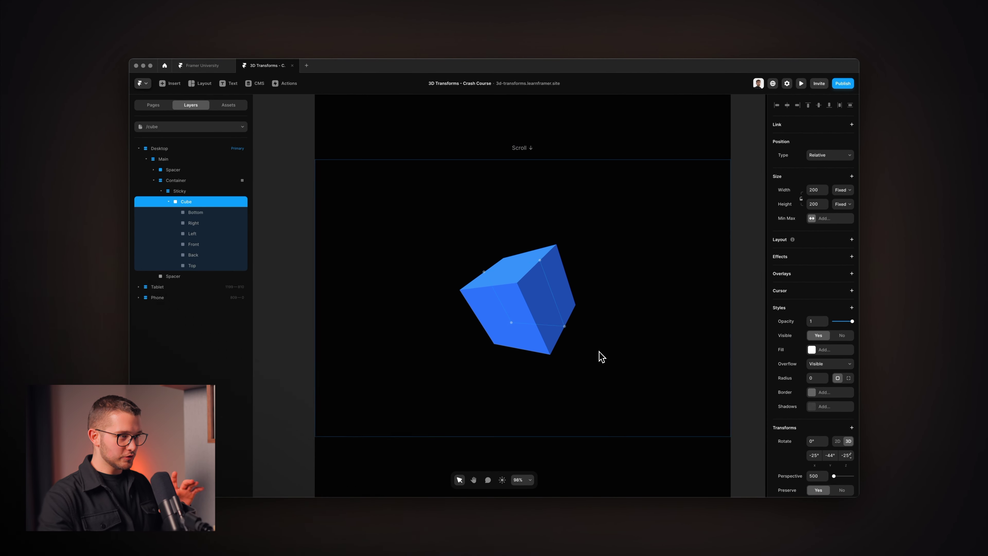
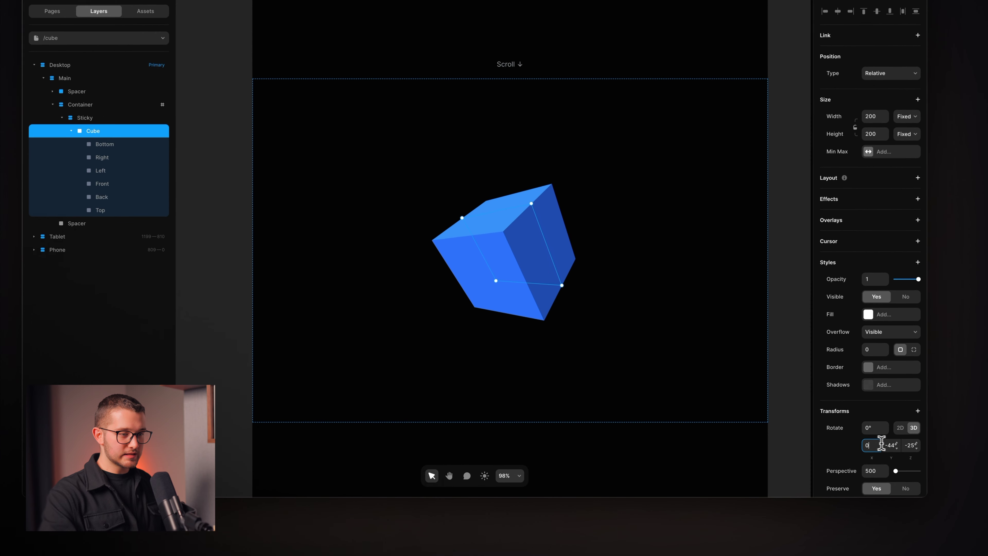
pyautogui.click(913, 444)
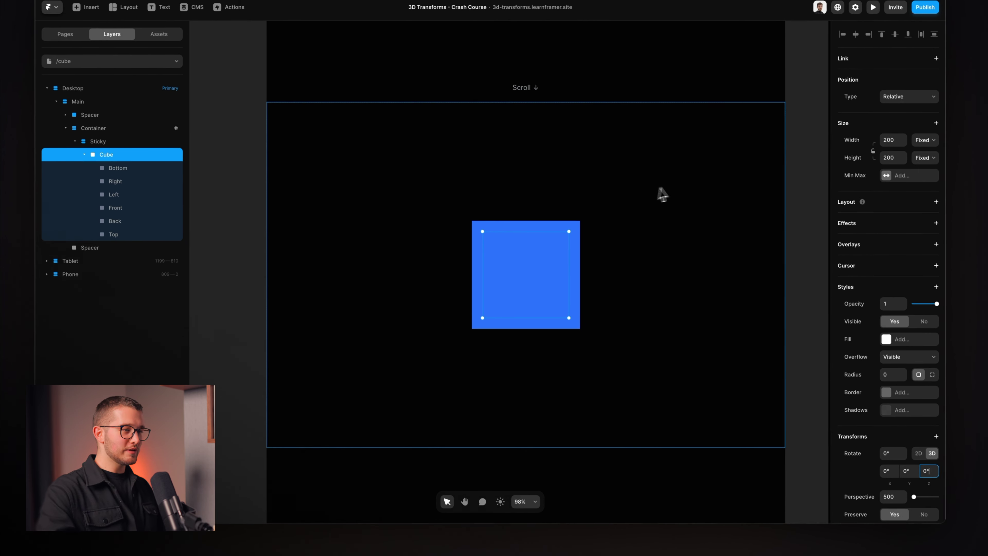
# Examine the Sticky layer and the Cube layer nested inside it on the Desktop breakpoint.
pyautogui.click(655, 167)
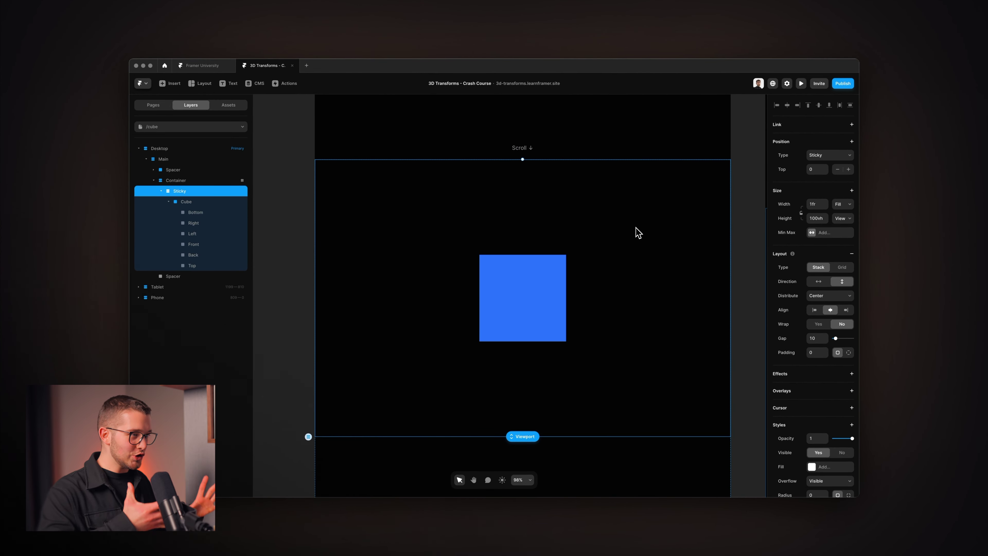
pyautogui.scroll(-5, 557, 148)
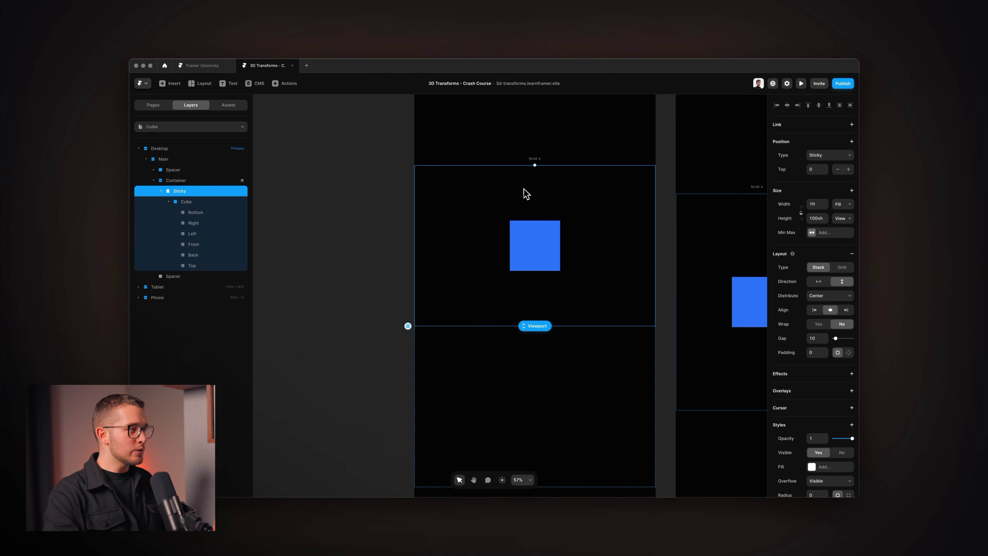
pyautogui.scroll(-1, 523, 192)
pyautogui.click(516, 245)
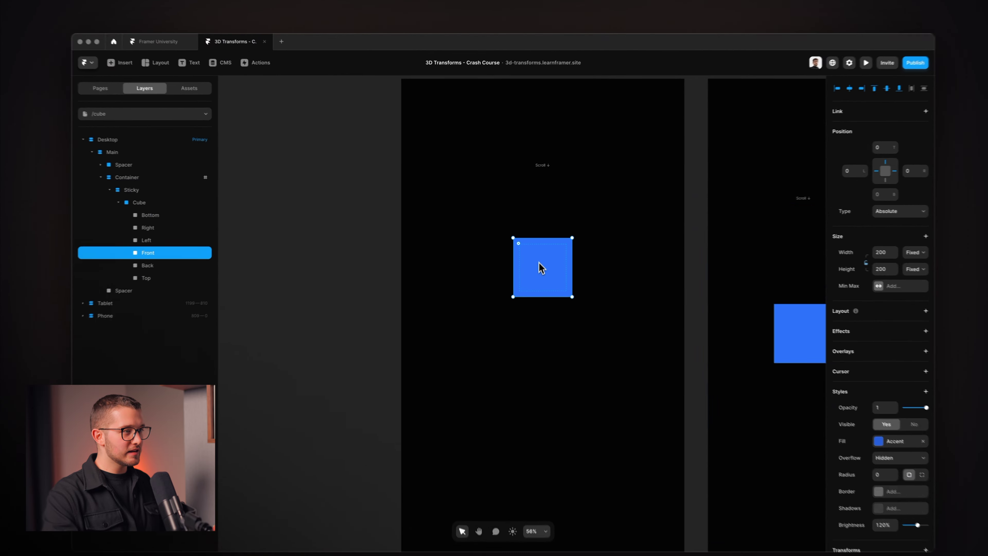
pyautogui.click(210, 202)
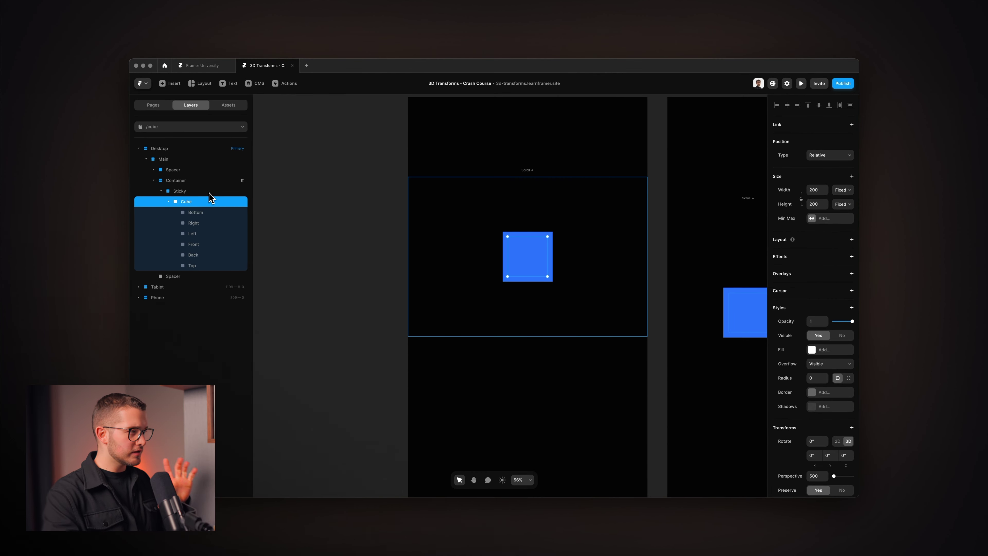
pyautogui.click(208, 192)
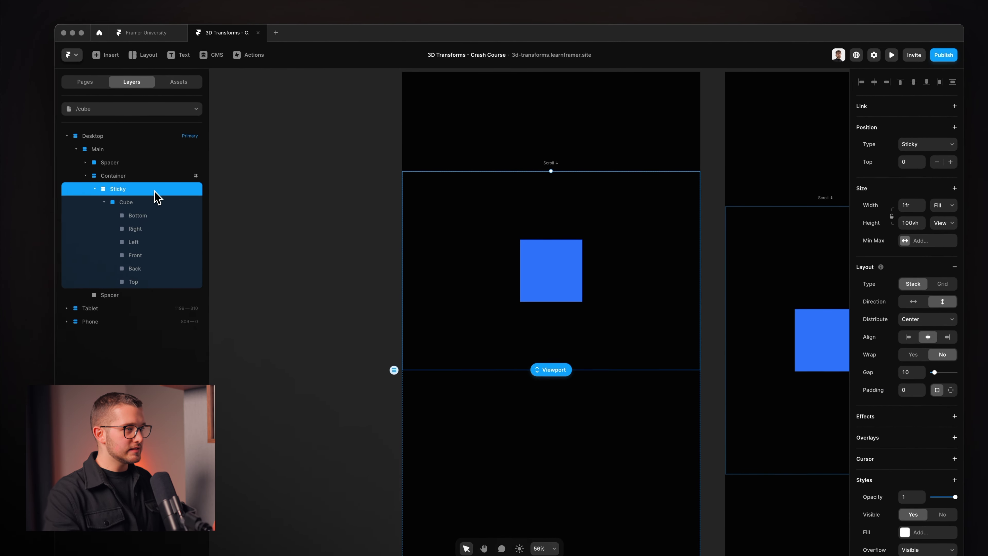
# Preview the cube page's Desktop version, scroll down and up to test the sticky behaviour, and exit the preview.
pyautogui.scroll(3, 434, 169)
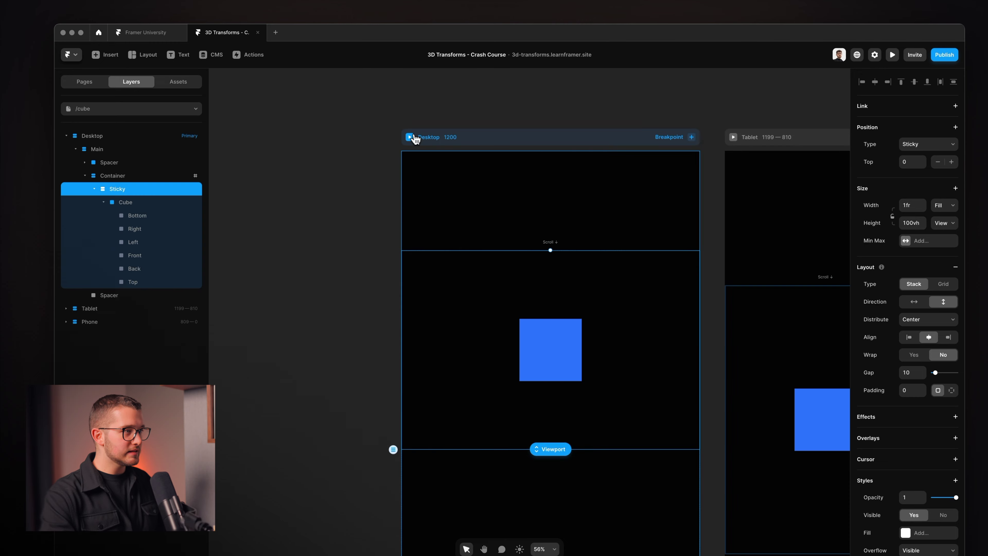
pyautogui.press('super+p')
pyautogui.scroll(-5, 517, 362)
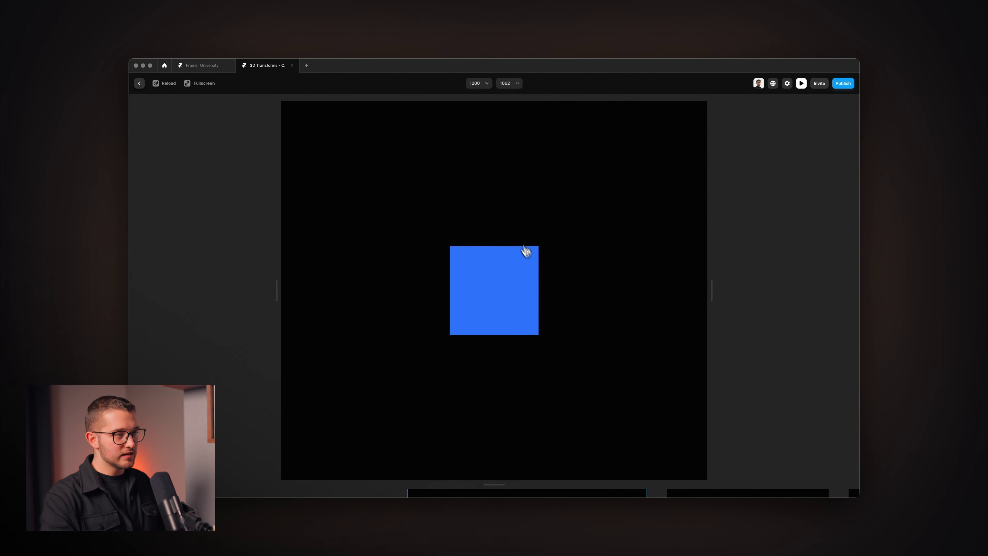
pyautogui.scroll(-5, 533, 269)
pyautogui.scroll(-3, 536, 274)
pyautogui.scroll(10, 536, 274)
pyautogui.scroll(-8, 536, 274)
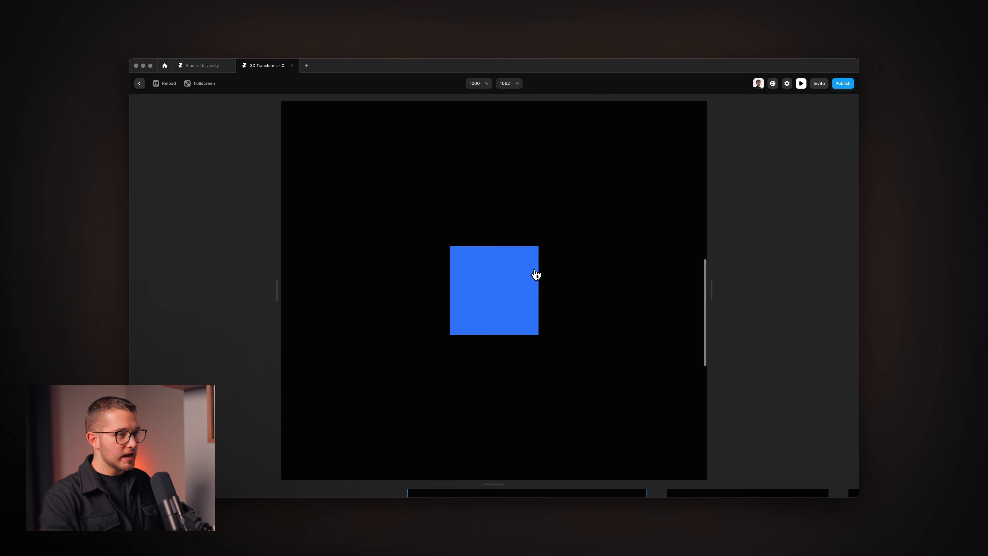
pyautogui.press('Escape')
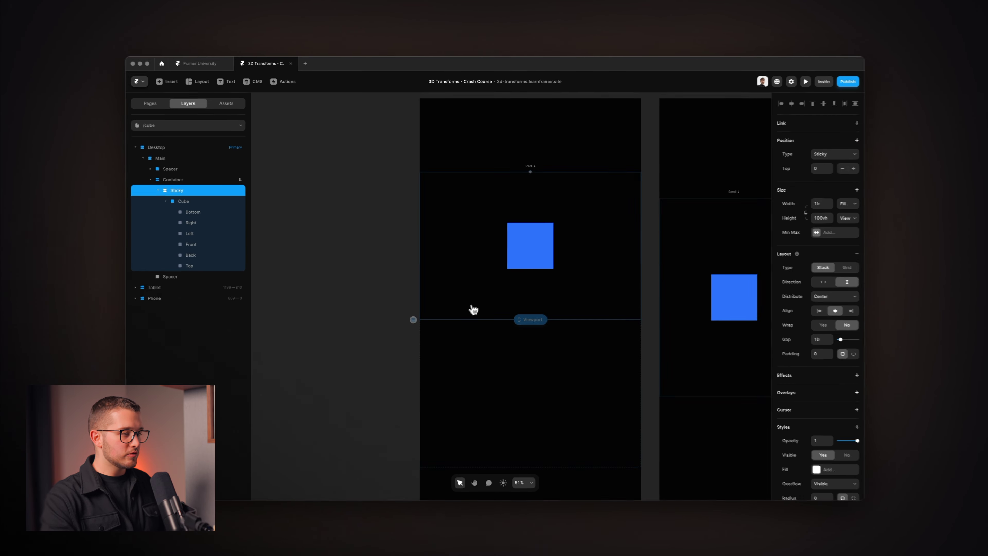
# Inspect the Container's height and the Sticky layer's size and position type, keeping the type as Sticky.
pyautogui.scroll(-3, 455, 372)
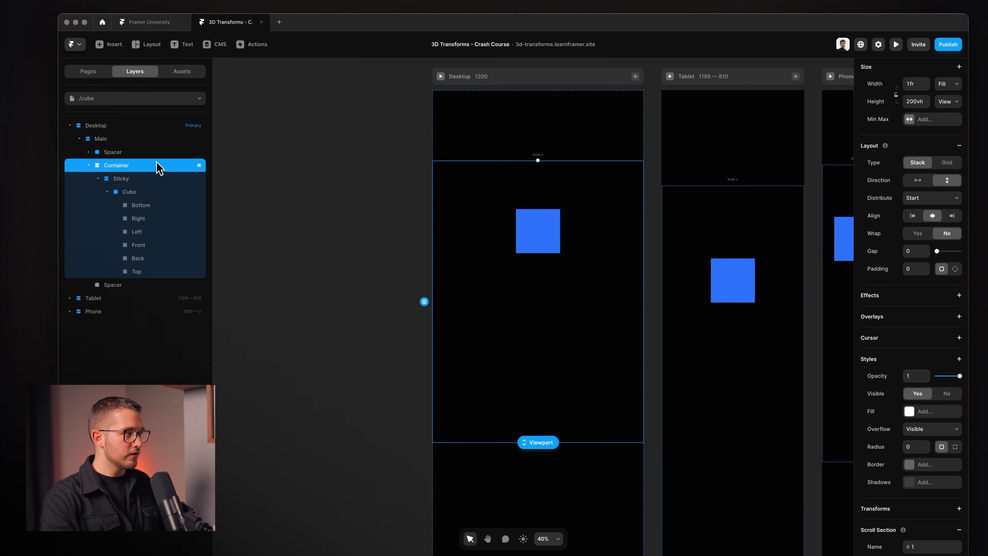
pyautogui.click(107, 191)
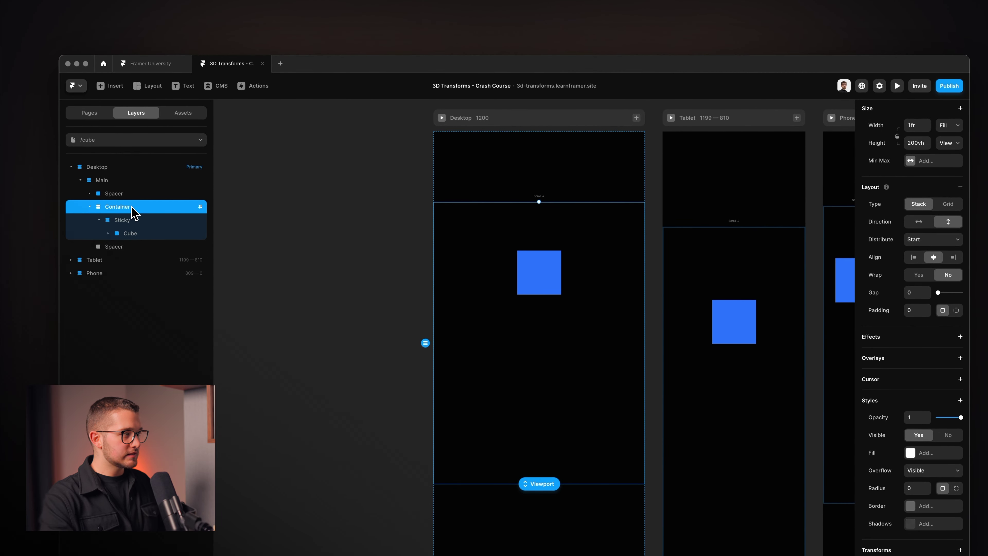
pyautogui.scroll(3, 914, 218)
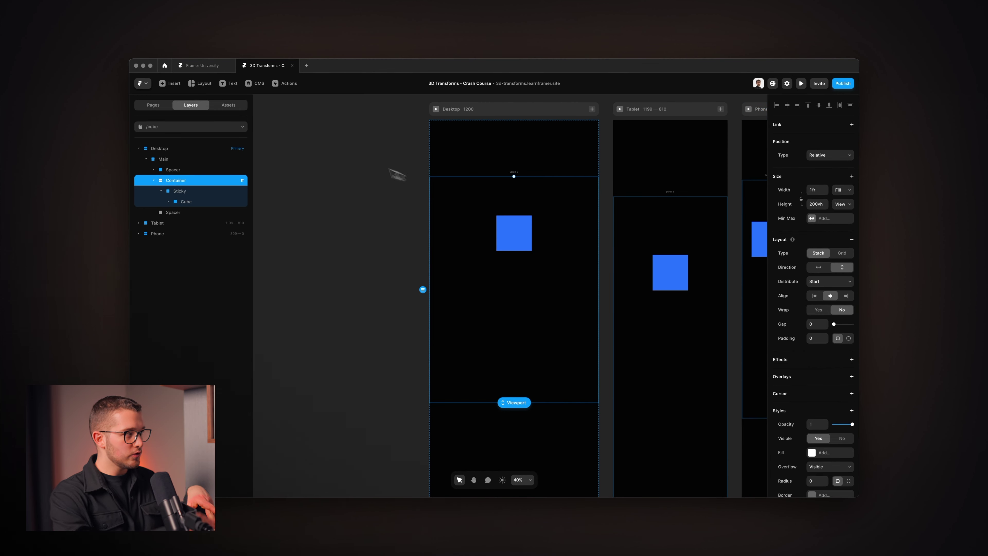
pyautogui.click(181, 192)
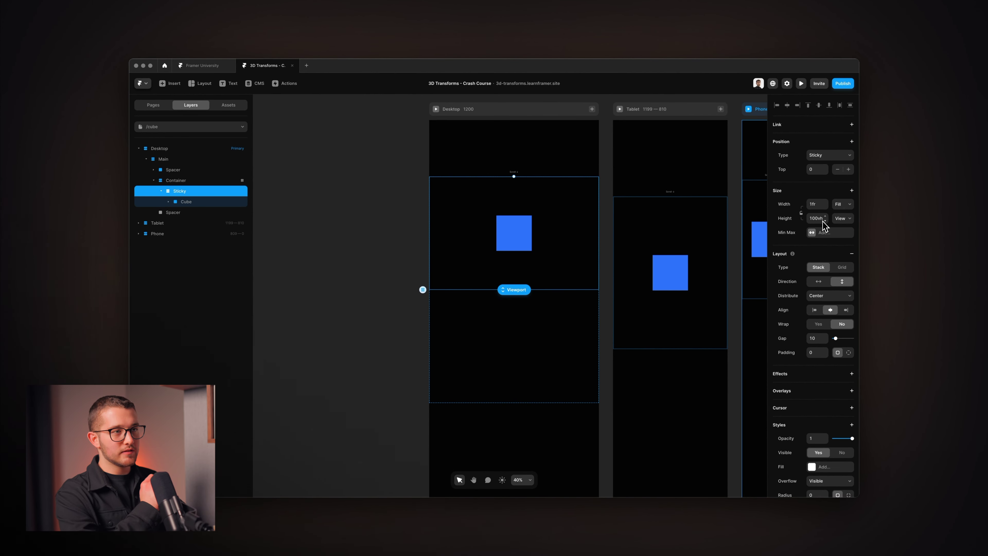
pyautogui.click(830, 155)
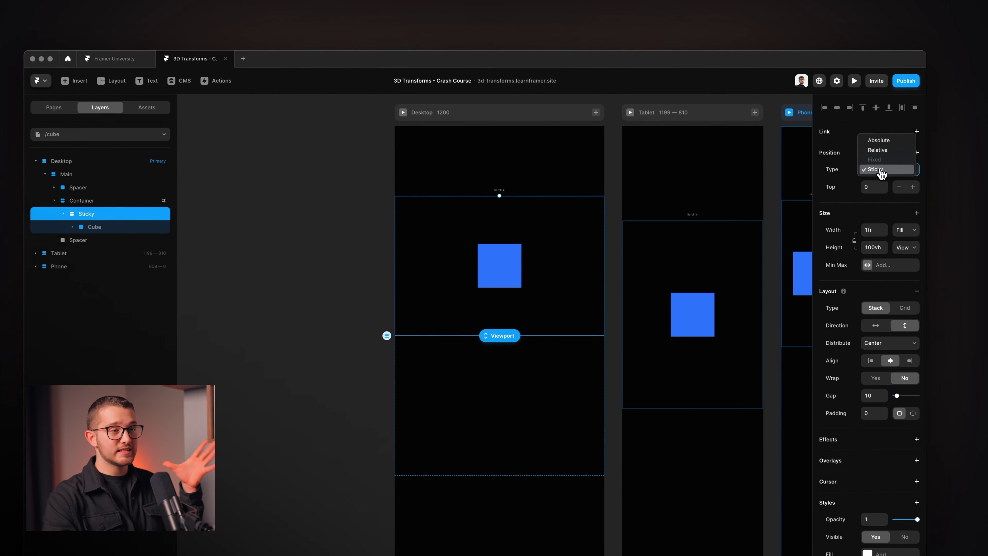
pyautogui.click(830, 155)
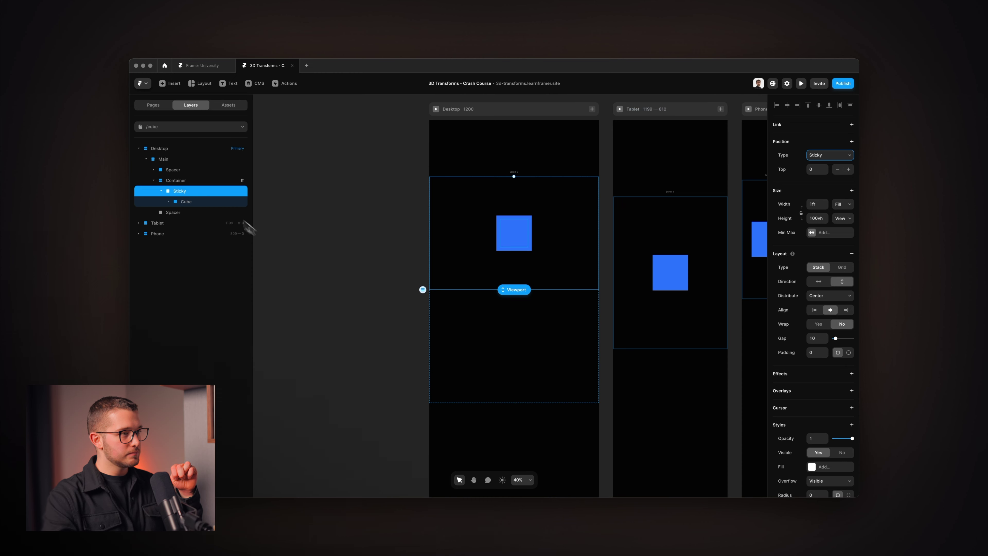
# Check the overflow of the Container and its parent layers Main and Desktop, keeping it at Visible.
pyautogui.click(175, 181)
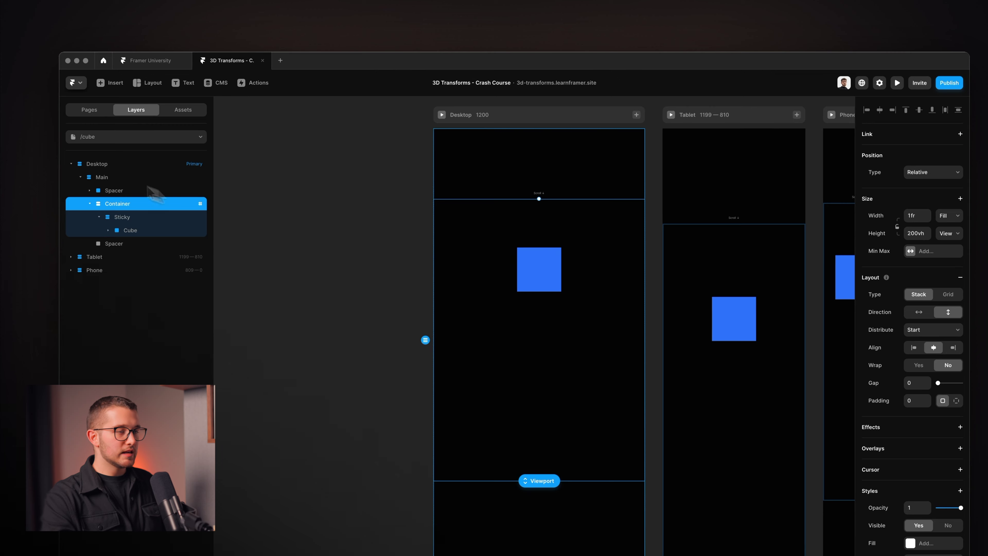
pyautogui.keyDown('shift'); pyautogui.click(121, 178); pyautogui.keyUp('shift')
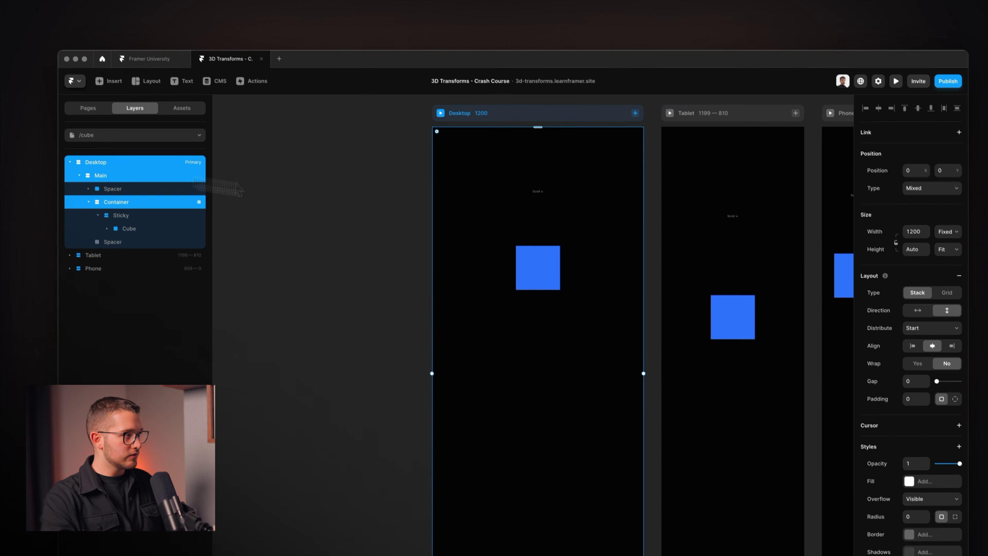
pyautogui.click(941, 502)
pyautogui.click(902, 415)
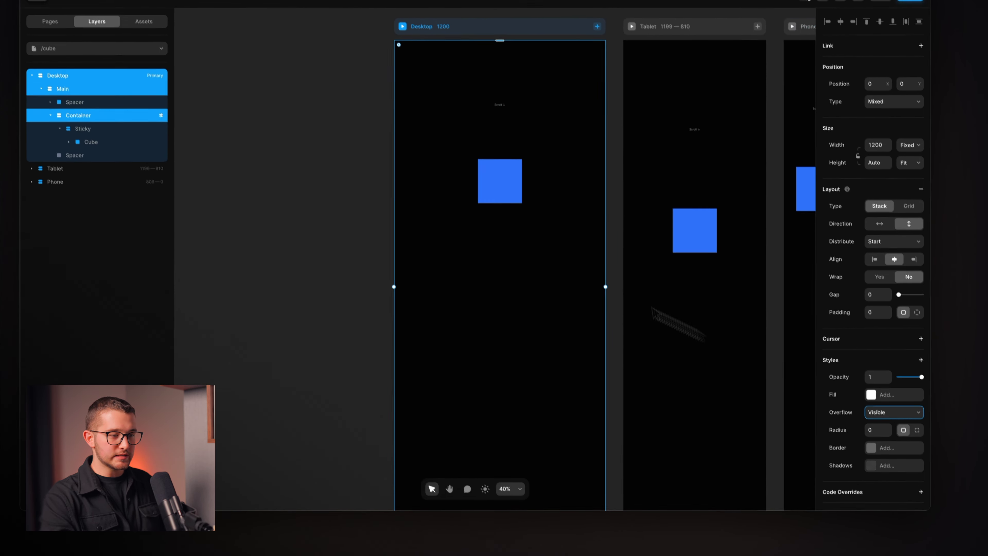
# Add a Scroll Transform effect to the Cube layer and set its trigger to Section in View.
pyautogui.click(507, 177)
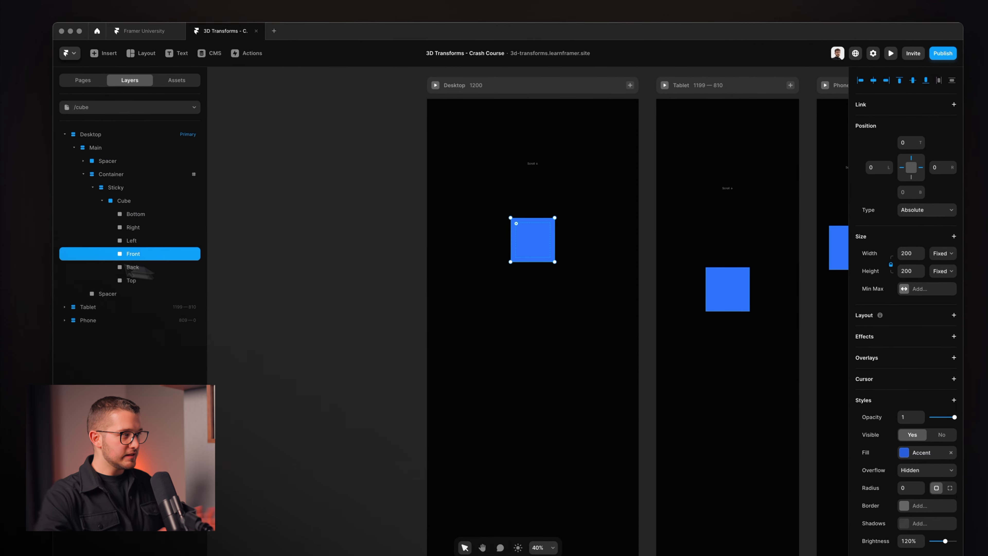
pyautogui.click(135, 199)
pyautogui.scroll(5, 618, 272)
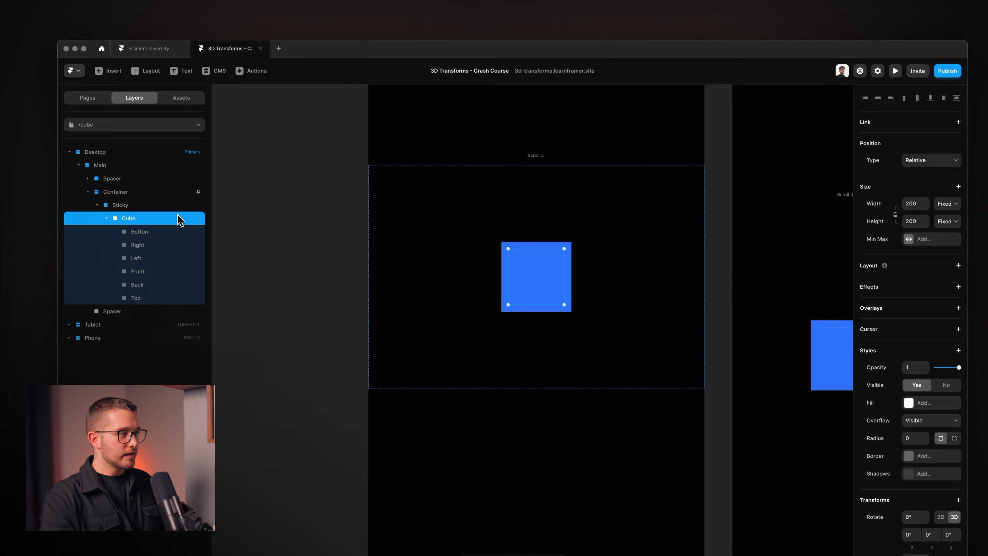
pyautogui.click(921, 249)
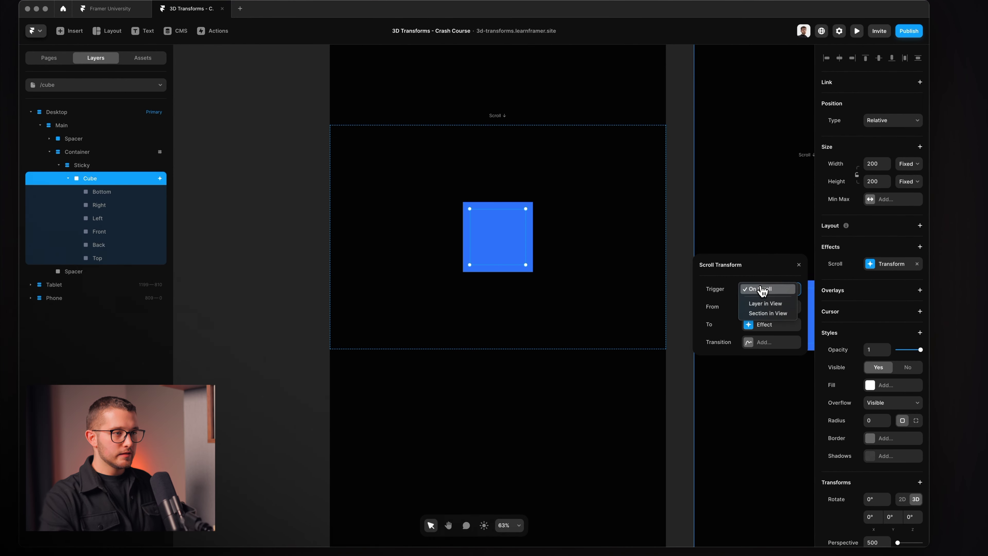
pyautogui.click(768, 314)
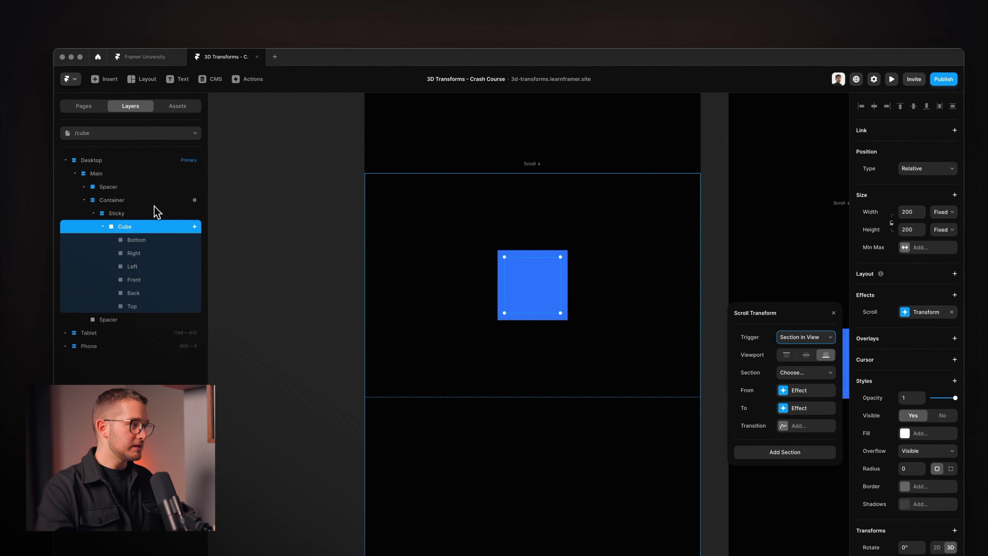
# Check the scroll section name in the Container layer's settings.
pyautogui.click(77, 151)
pyautogui.scroll(-5, 532, 209)
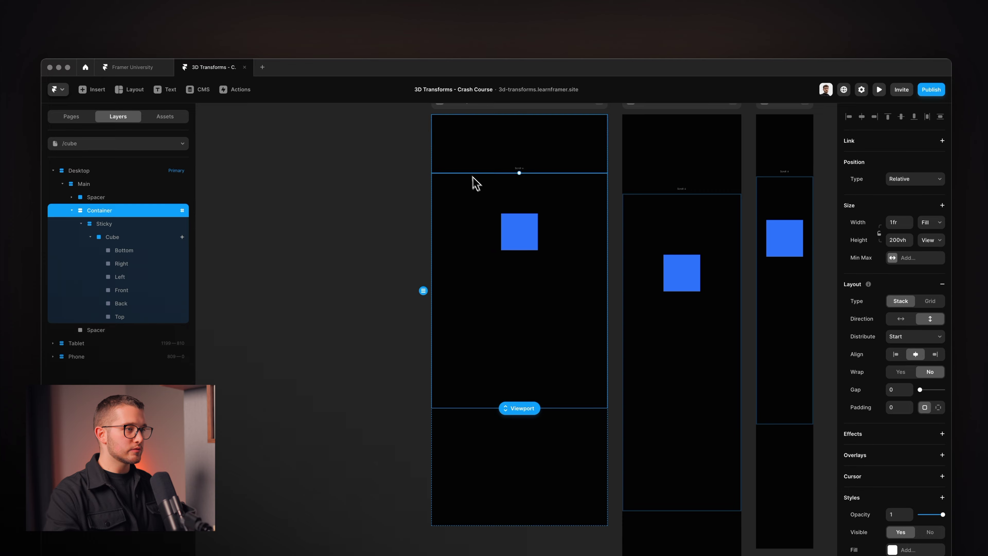
pyautogui.scroll(3, 436, 193)
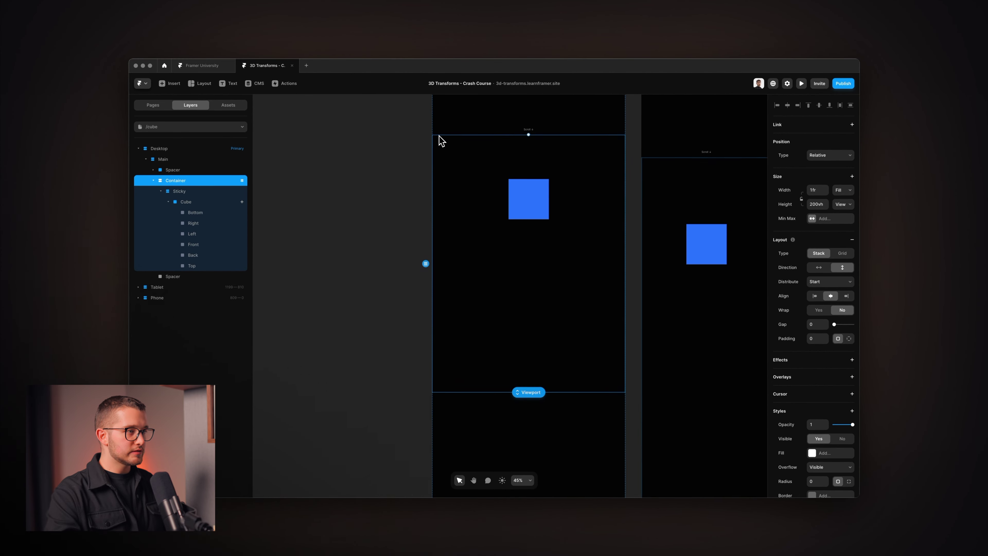
pyautogui.scroll(-4, 772, 367)
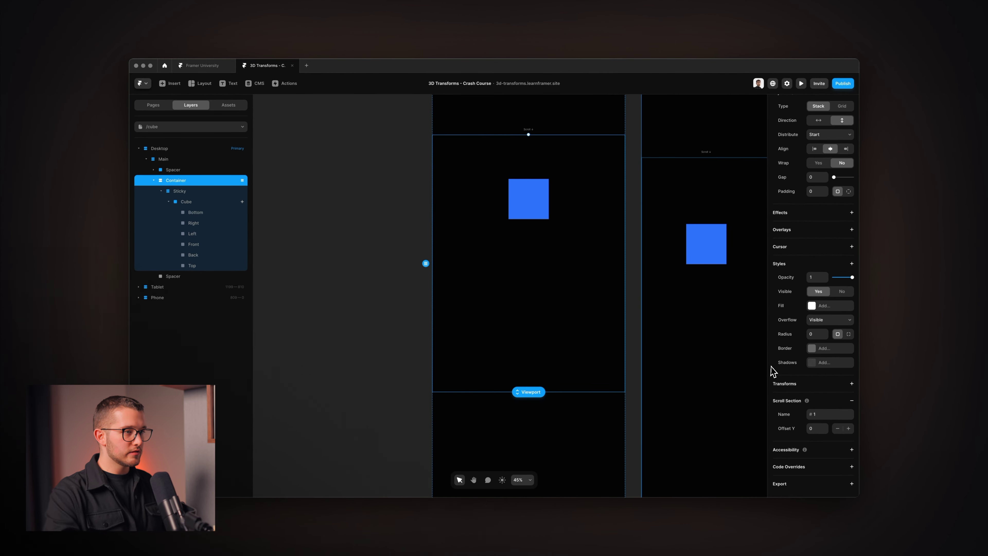
pyautogui.click(832, 414)
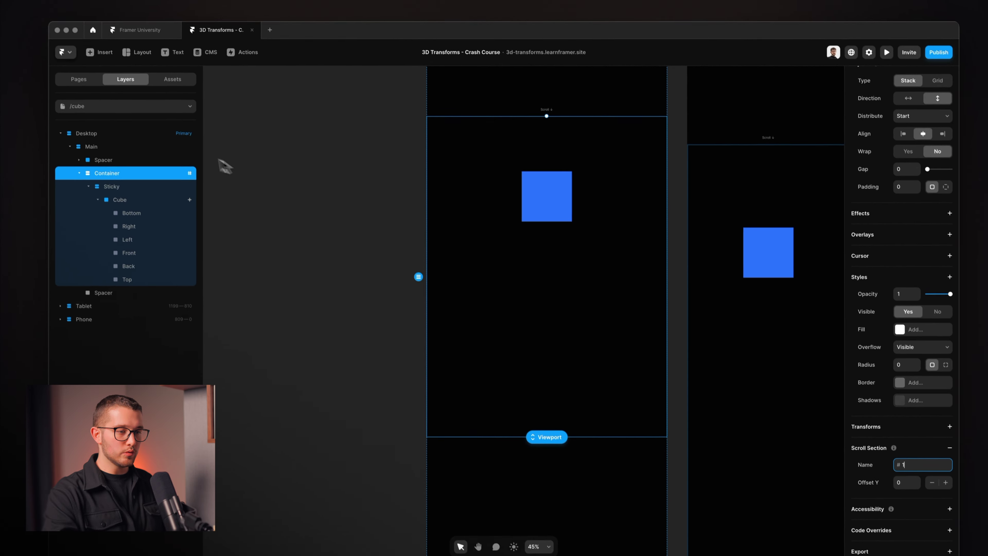
# Set the Cube's Scroll Transform section to #1 and its viewport trigger point to the top.
pyautogui.click(150, 199)
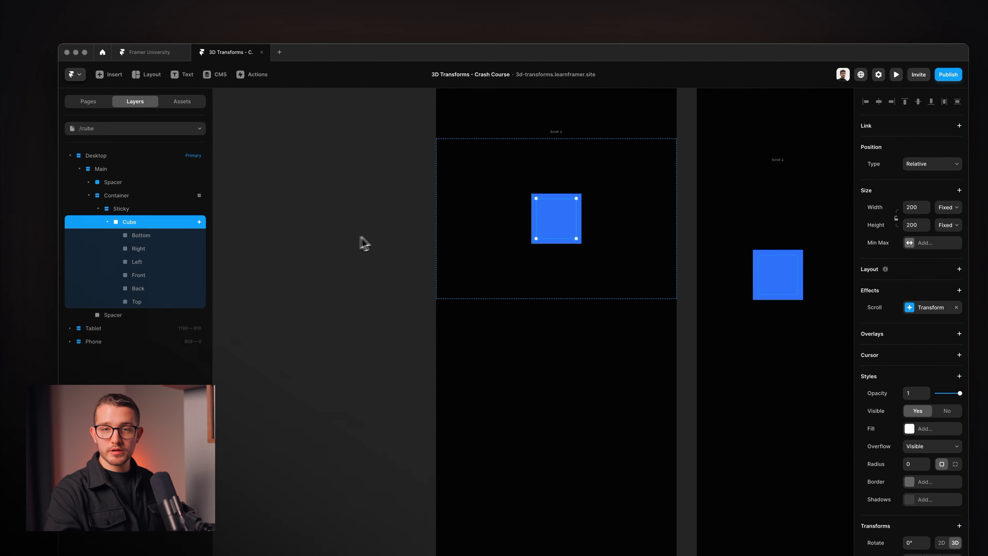
pyautogui.click(911, 308)
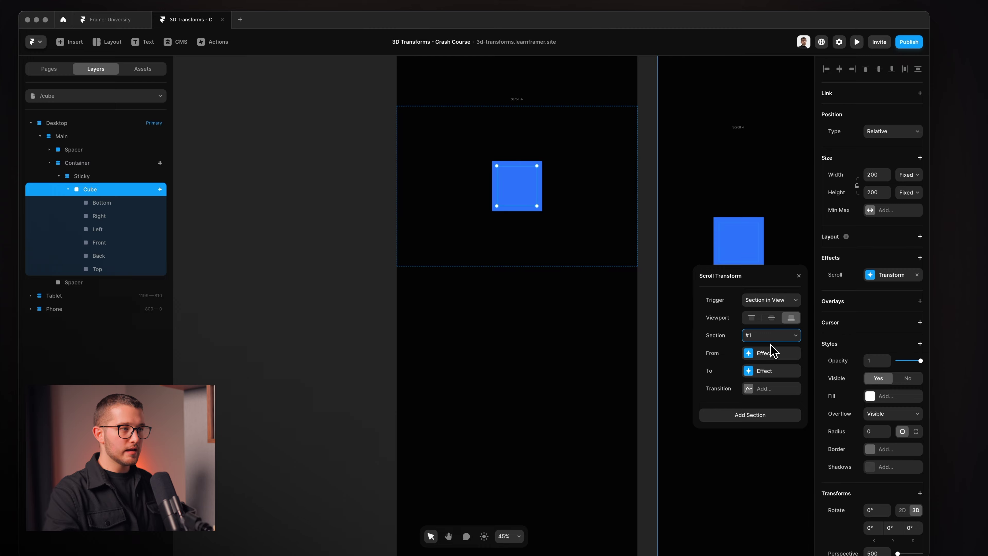
pyautogui.click(751, 317)
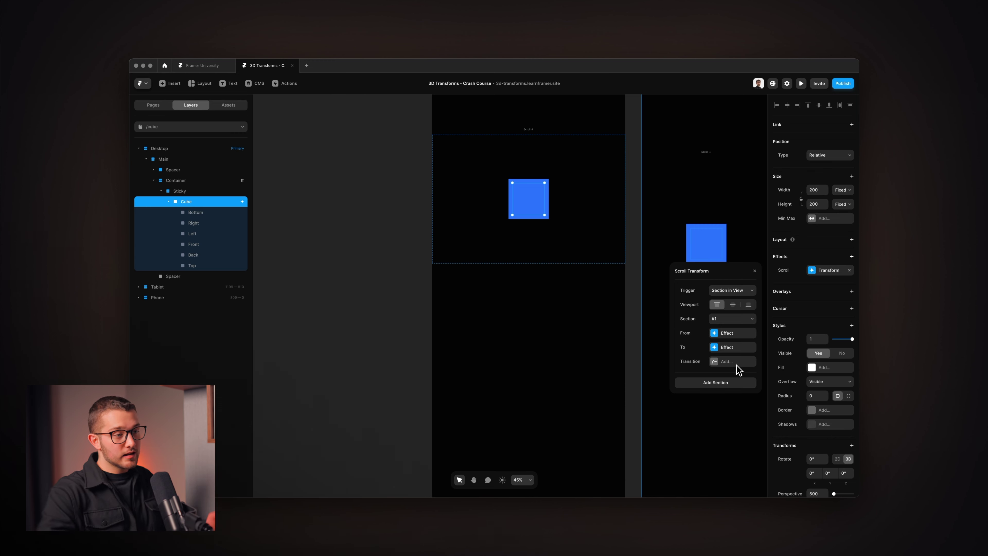
# Set the Scroll Transform's From effect to opacity 1 and scale 1.
pyautogui.click(732, 332)
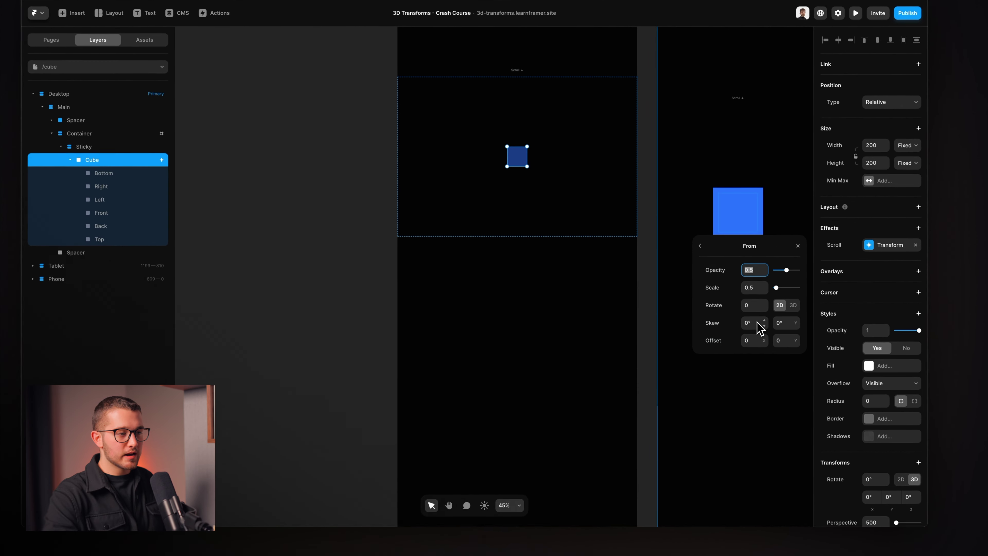
pyautogui.click(753, 292)
pyautogui.write('1')
pyautogui.press('Return')
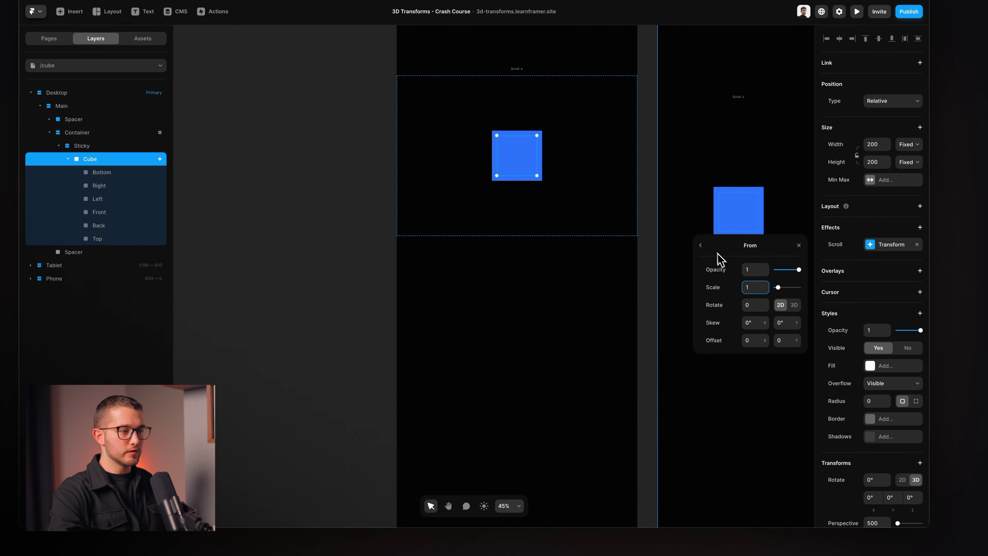
# Set the Scroll Transform's To effect to a 3D rotation of X 130 and Y 130, with a Spring transition.
pyautogui.click(701, 245)
pyautogui.click(772, 341)
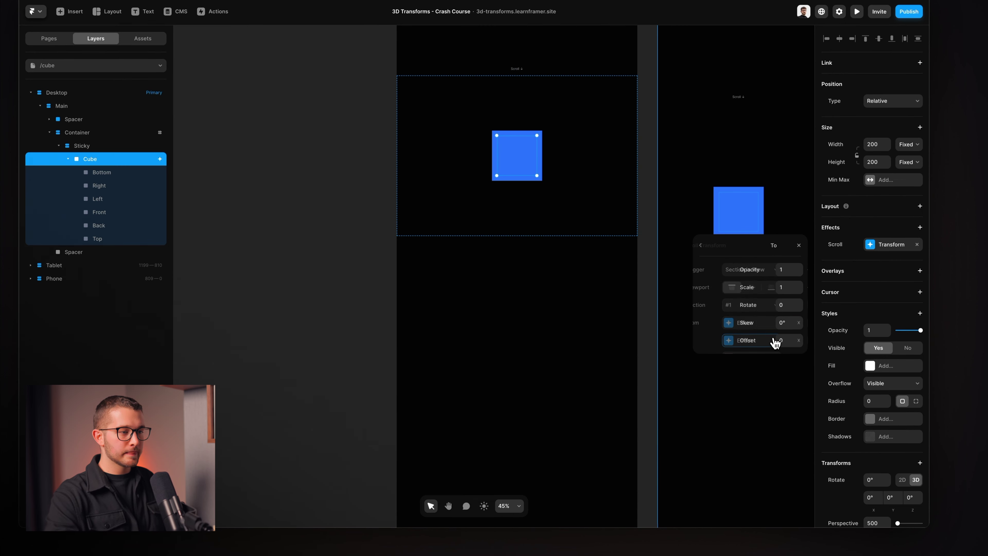
pyautogui.click(795, 306)
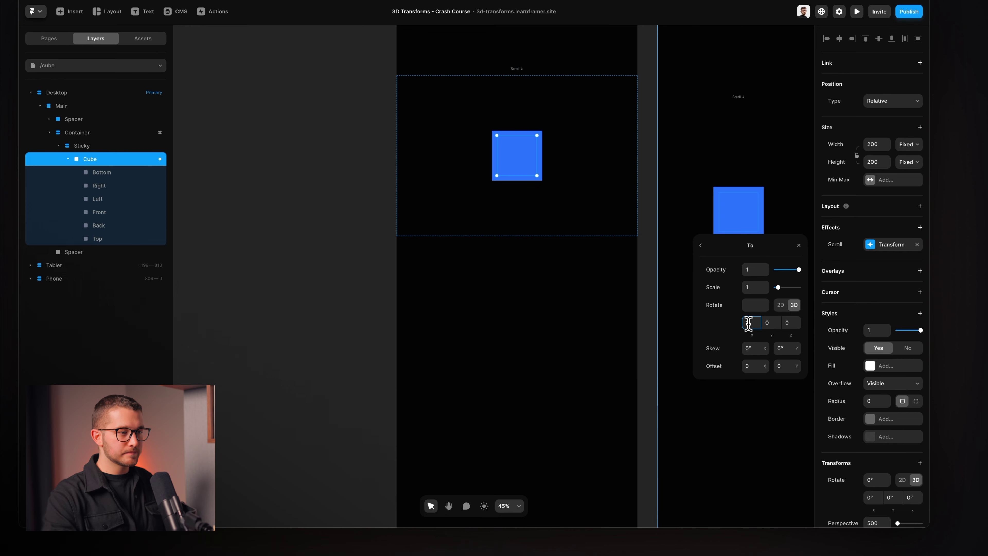
pyautogui.write('135')
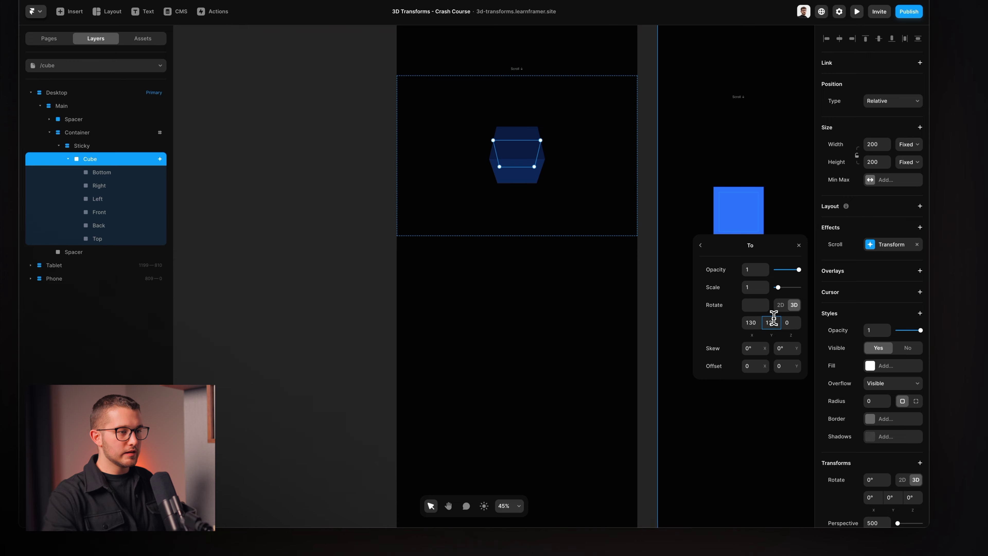
pyautogui.click(772, 322)
pyautogui.write('12')
pyautogui.press('Return')
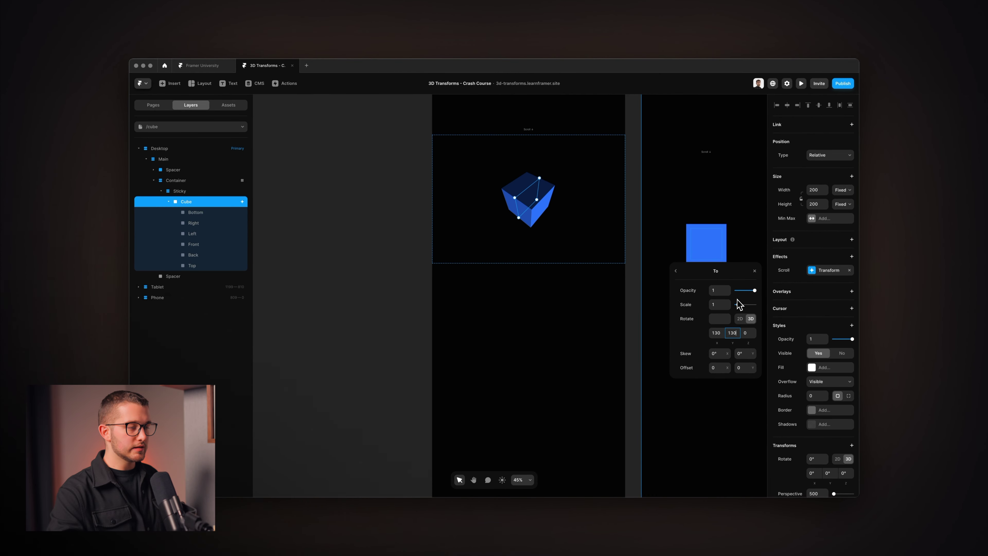
pyautogui.press('Escape')
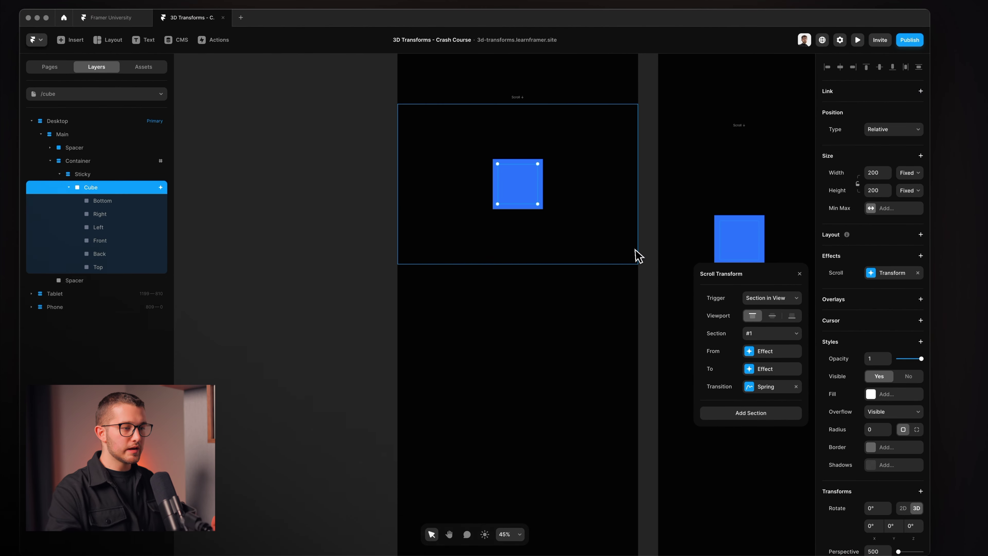
pyautogui.click(648, 256)
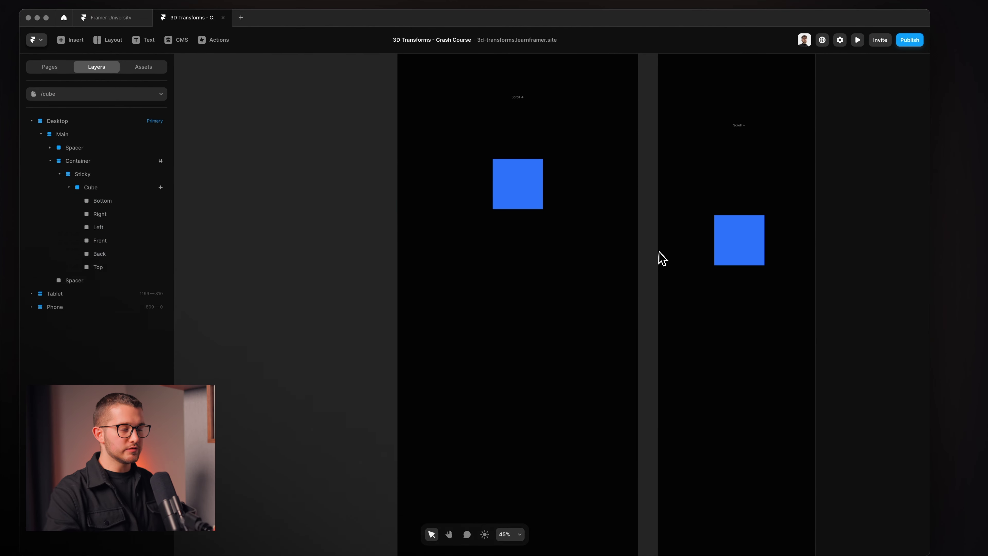
# Preview the cube page and scroll down and up repeatedly to test the Cube's scroll rotation.
pyautogui.scroll(3, 592, 141)
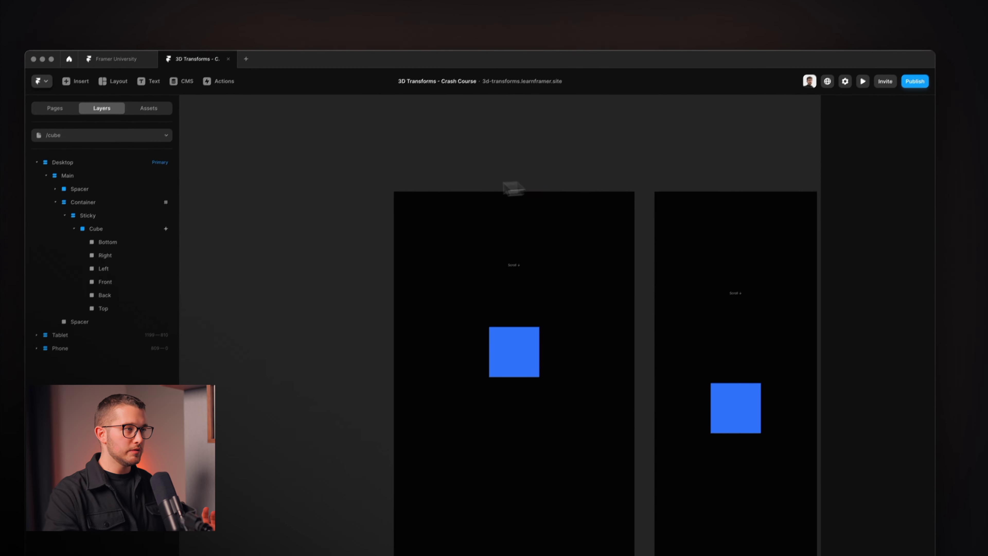
pyautogui.press('super+p')
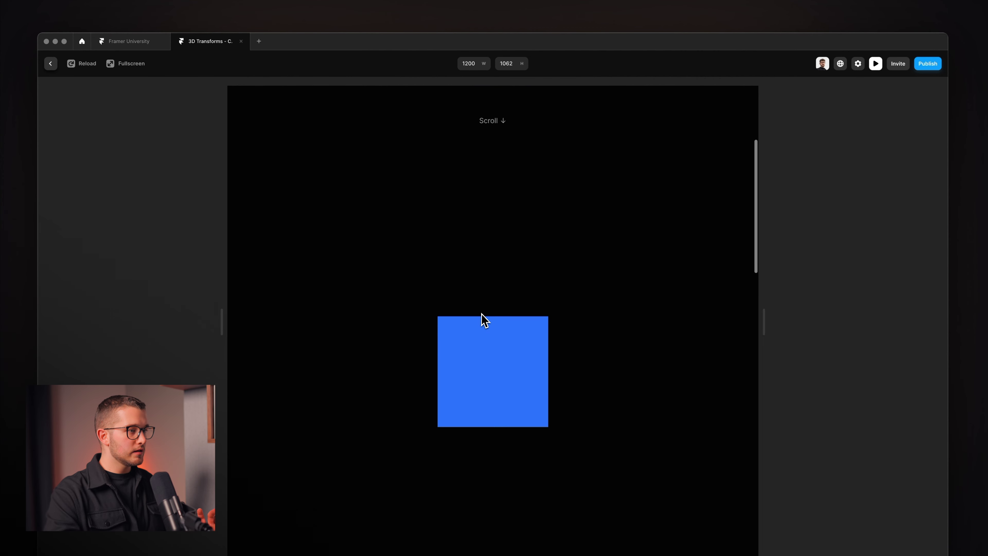
pyautogui.scroll(-6, 485, 322)
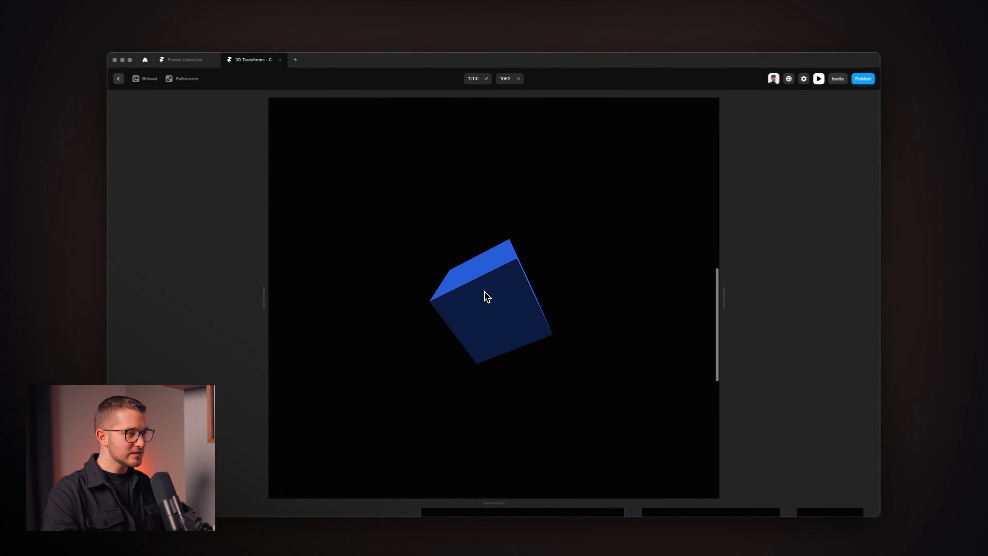
pyautogui.scroll(-5, 487, 297)
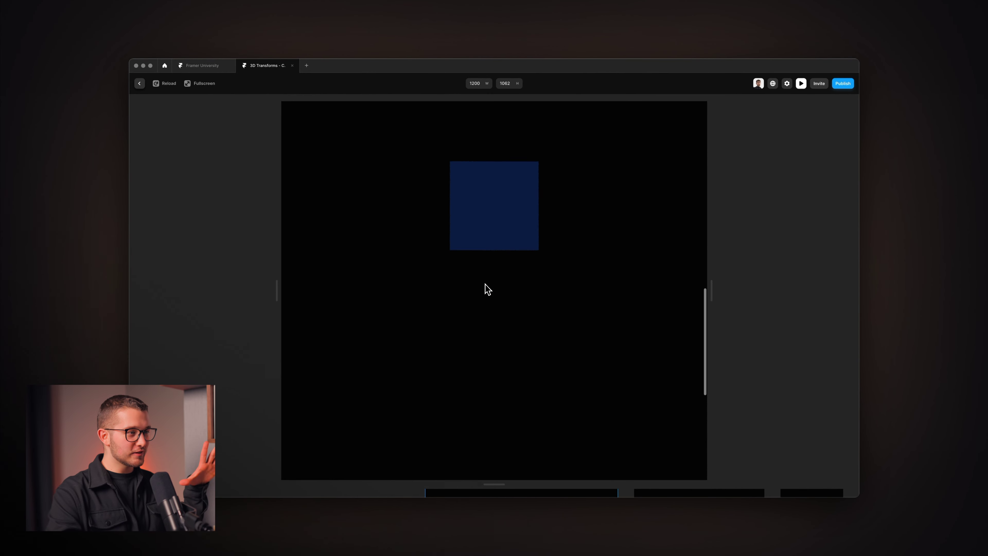
pyautogui.scroll(8, 488, 289)
pyautogui.scroll(4, 488, 290)
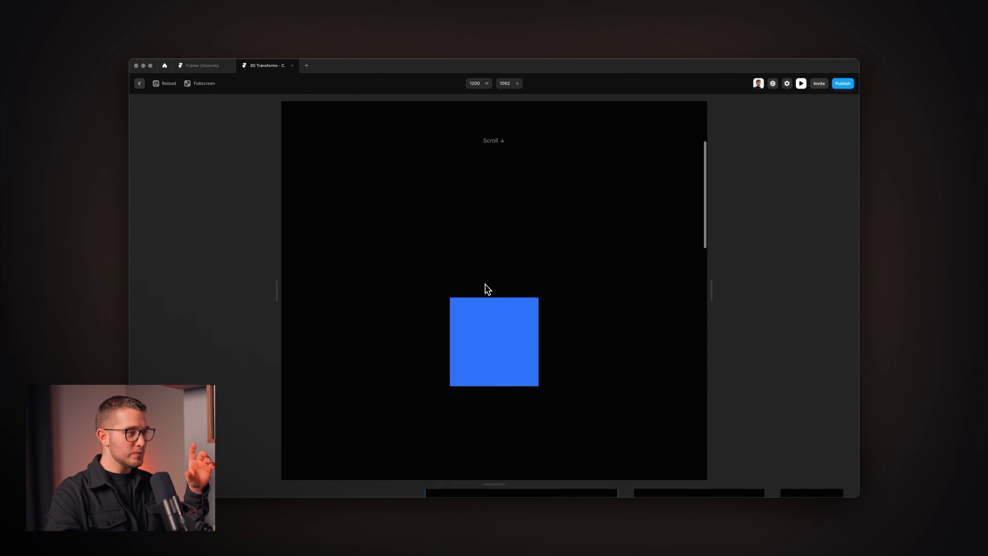
pyautogui.scroll(-8, 487, 290)
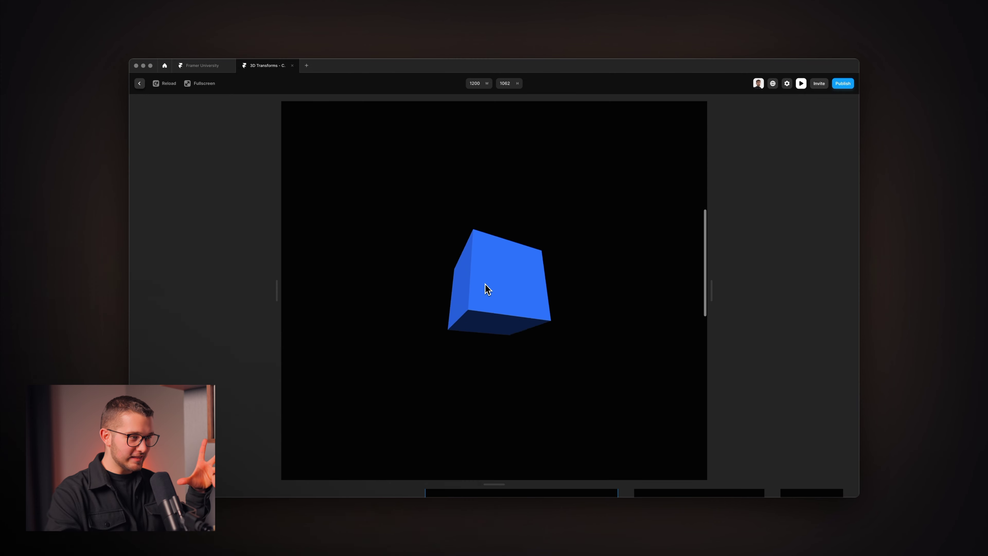
pyautogui.scroll(5, 488, 289)
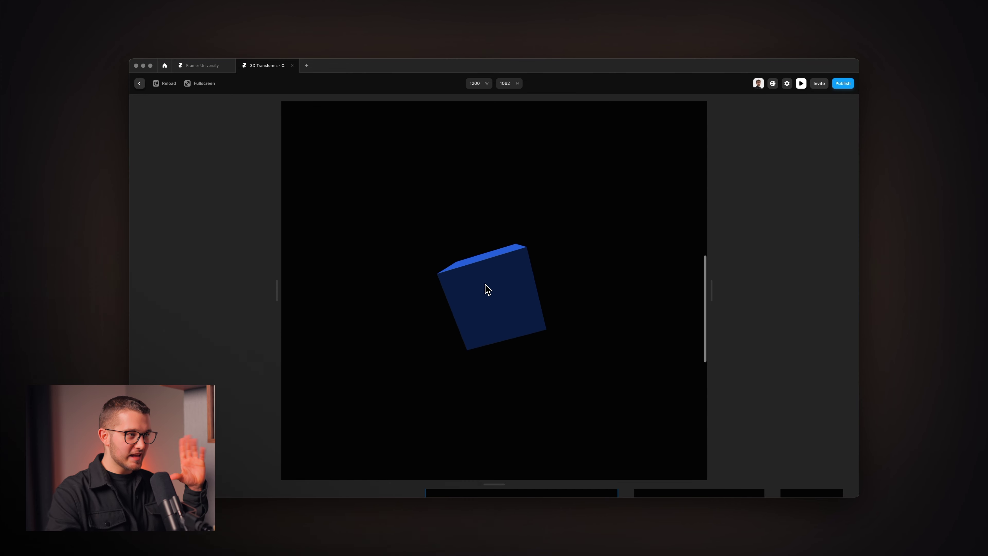
pyautogui.scroll(-5, 488, 289)
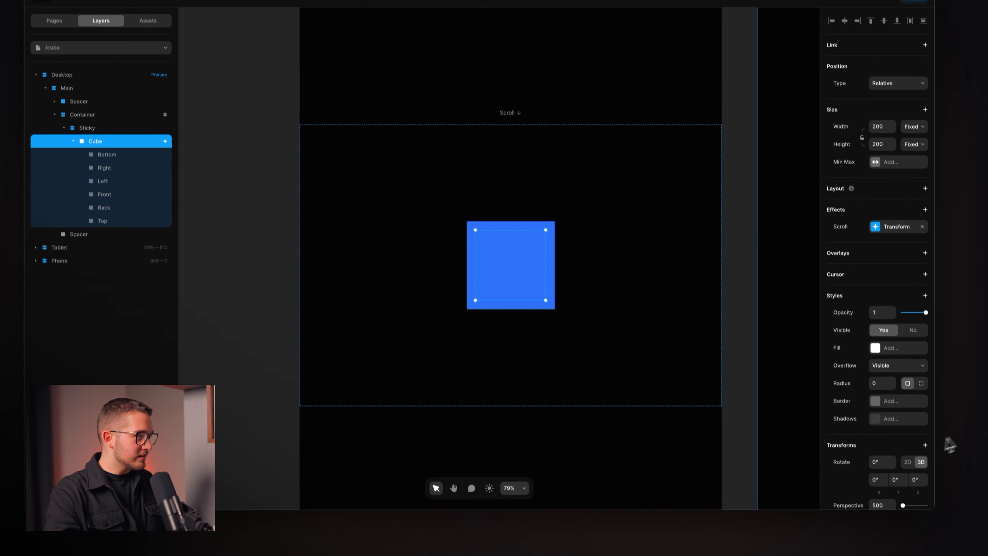
# Rotate the Cube in 3D to X -34° and Y -42° so several faces show.
pyautogui.scroll(-2, 938, 514)
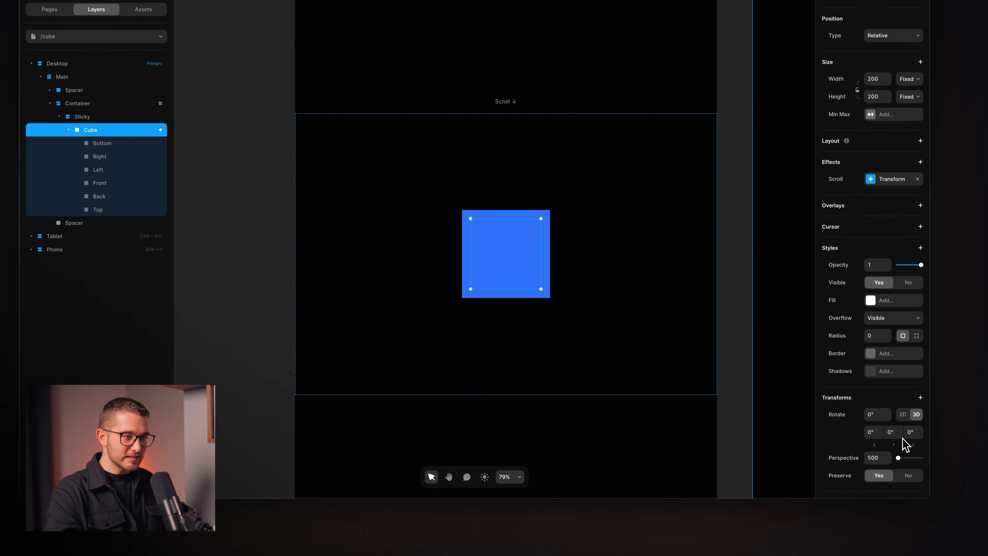
pyautogui.moveTo(929, 545); pyautogui.dragTo(931, 542)
pyautogui.moveTo(893, 430)
pyautogui.mouseDown()
pyautogui.moveTo(898, 450)
pyautogui.moveTo(881, 435)
pyautogui.moveTo(880, 444)
pyautogui.mouseUp()
pyautogui.scroll(3, 568, 304)
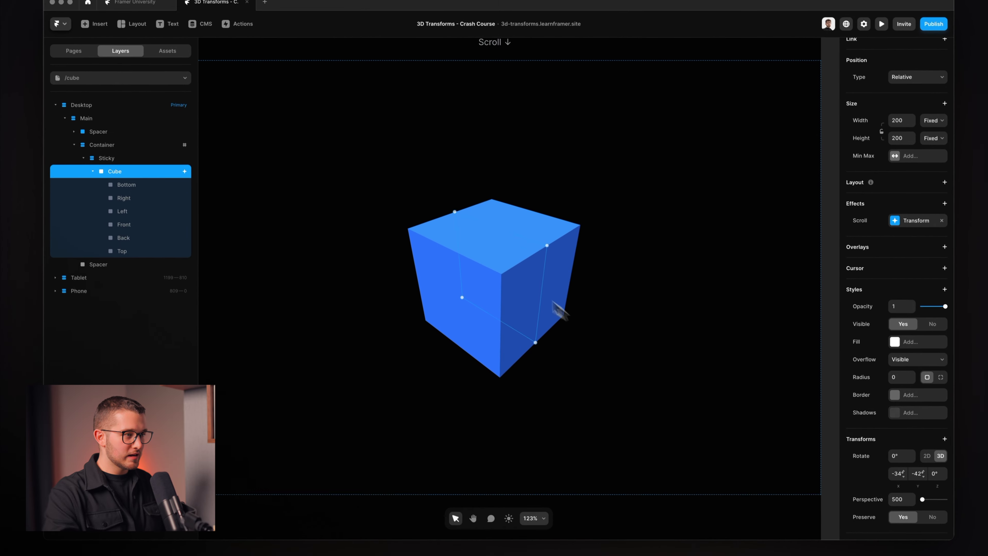
# Examine the Cube's individual face layers, including Front, Bottom, Right and Back, and their brightness settings.
pyautogui.click(510, 249)
pyautogui.click(135, 224)
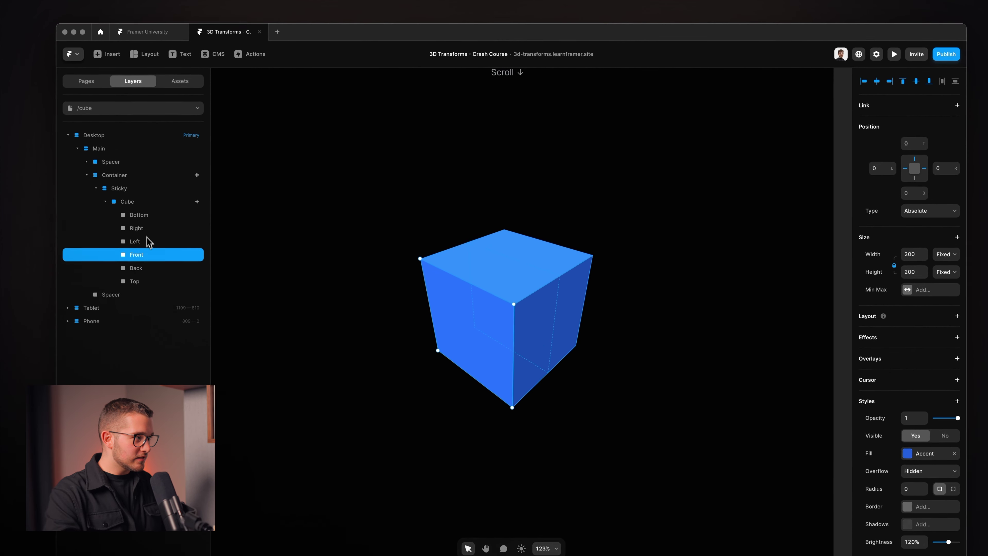
pyautogui.click(148, 216)
pyautogui.click(148, 228)
pyautogui.click(150, 268)
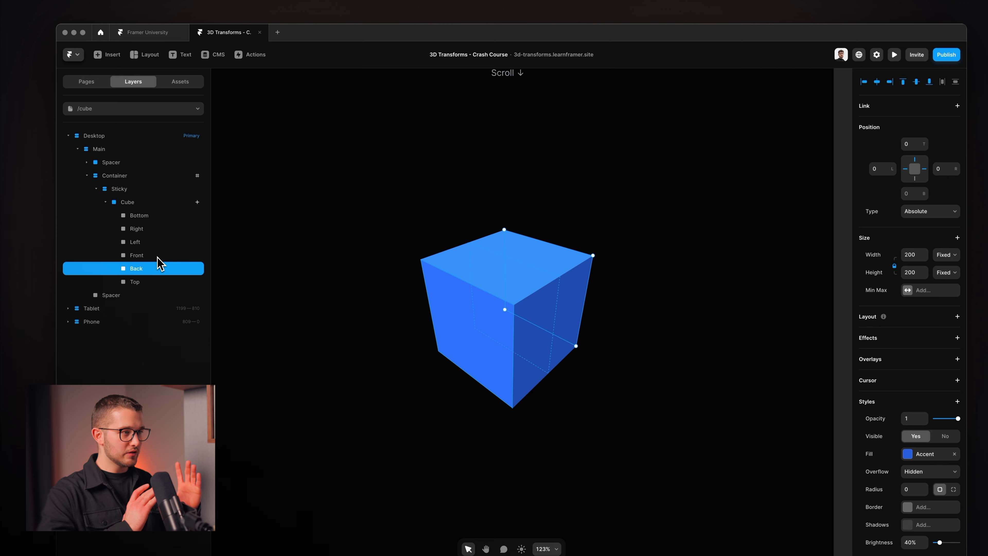
pyautogui.click(143, 255)
pyautogui.click(148, 230)
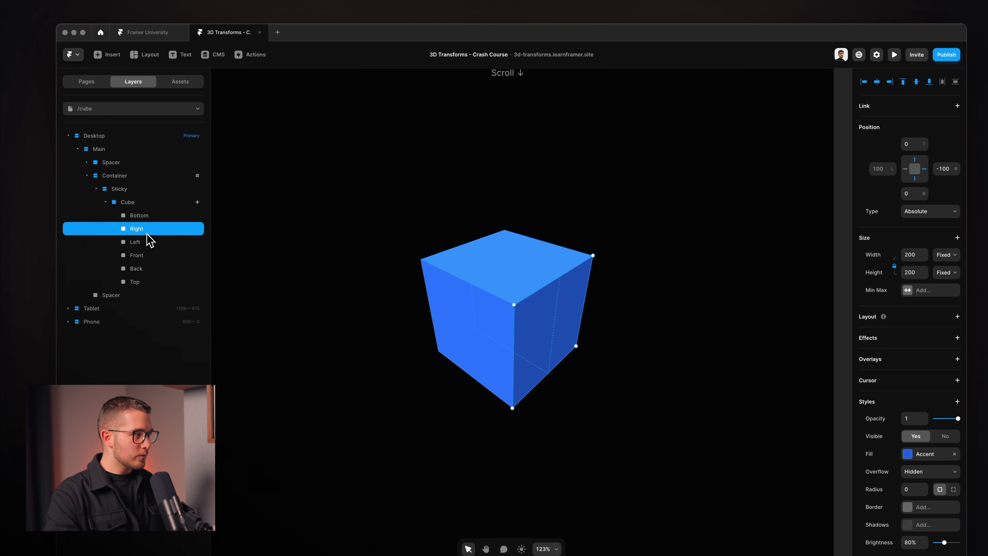
# Try shrinking the Cube's Right face to about 108 × 108, and restore its size to 200 × 200.
pyautogui.moveTo(555, 281); pyautogui.dragTo(522, 308)
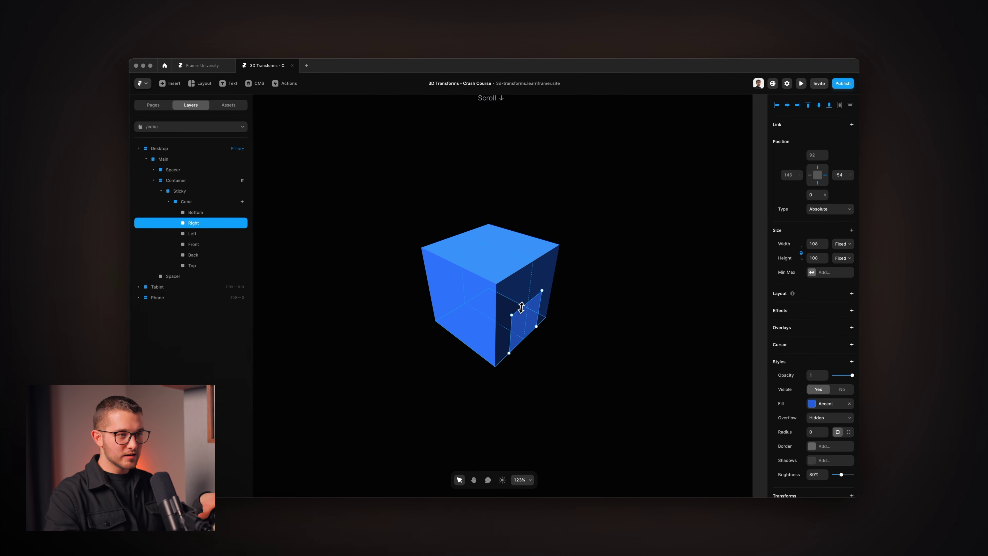
pyautogui.moveTo(521, 308); pyautogui.dragTo(523, 267)
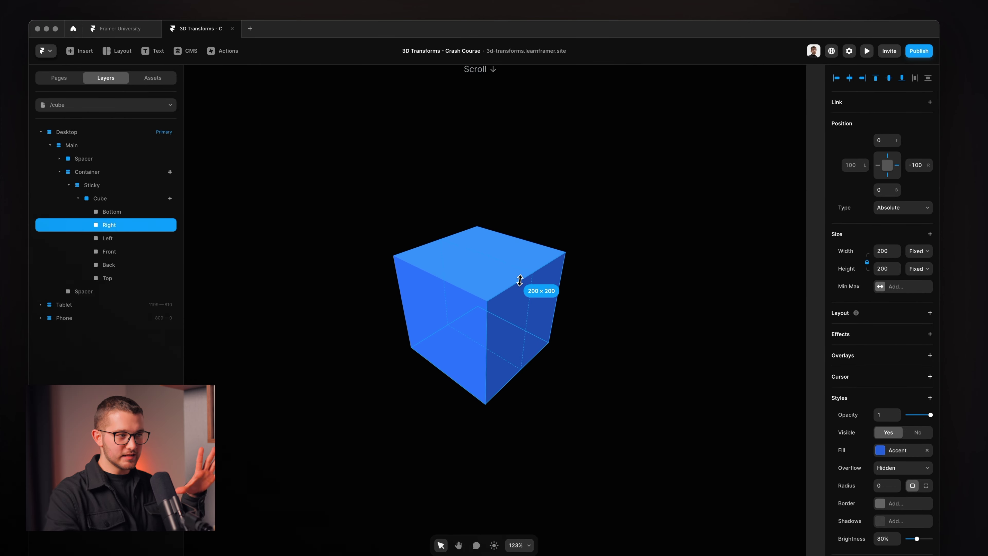
# Select the Cube's Bottom face layer.
pyautogui.click(670, 220)
pyautogui.scroll(-5, 623, 229)
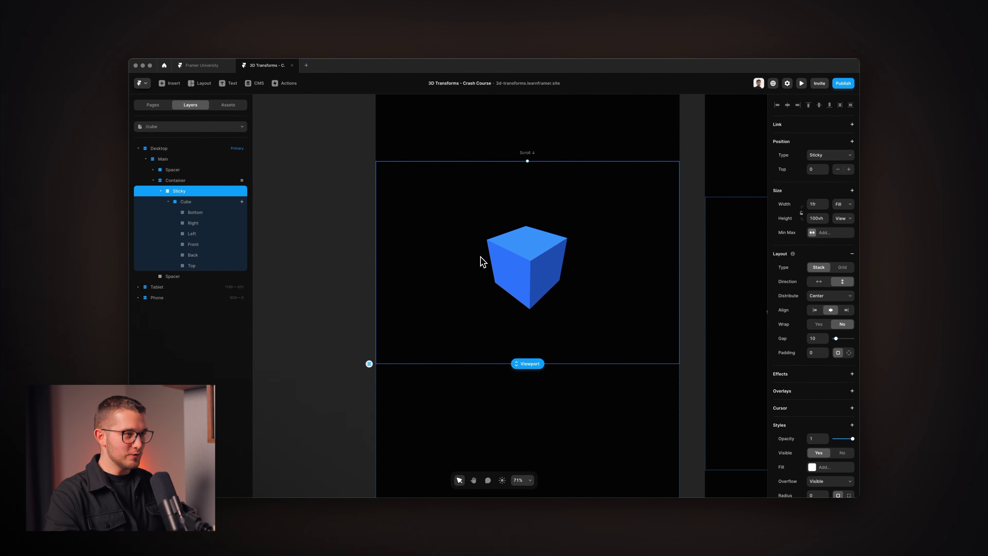
pyautogui.click(193, 212)
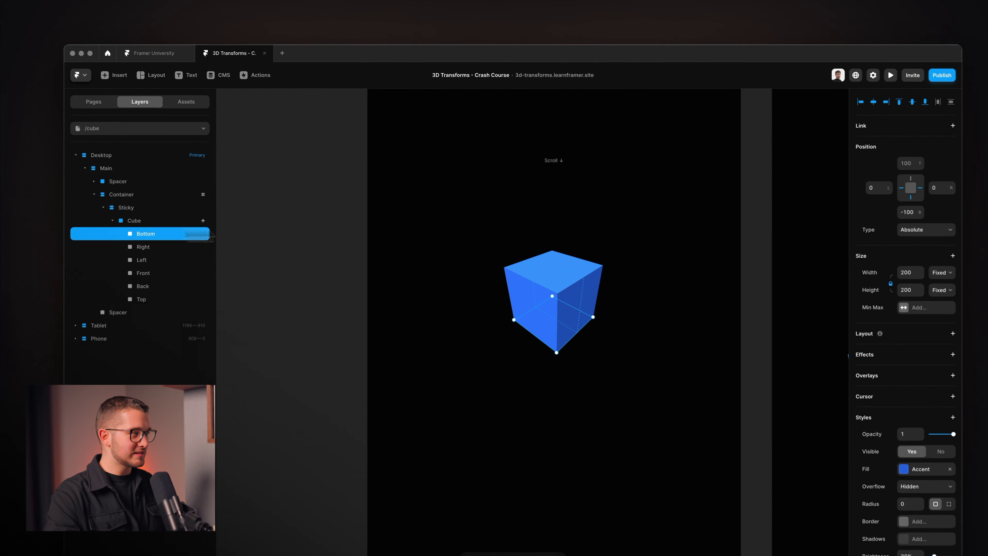